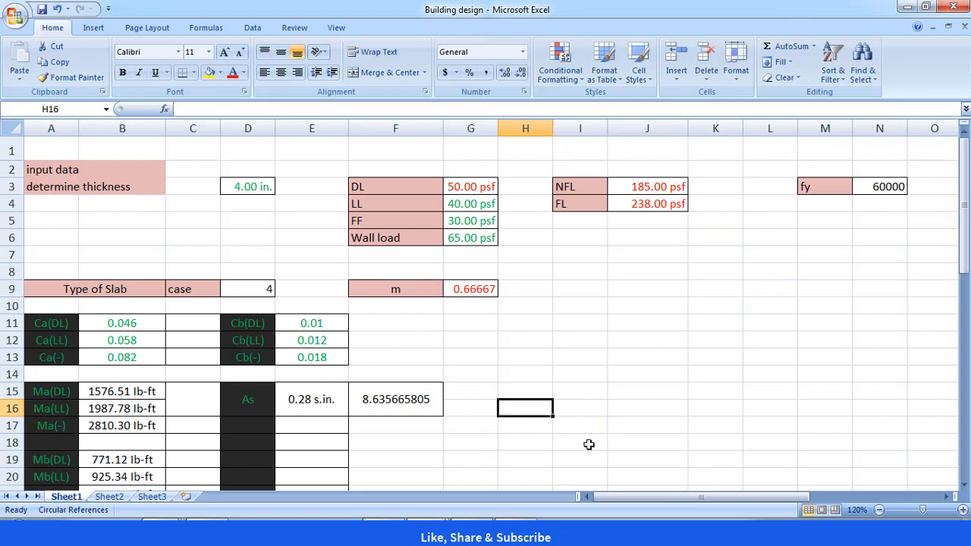
- Review the slab thickness, loads, coefficients and moments in the Building design worksheet
scroll(243, 369, down, 1)
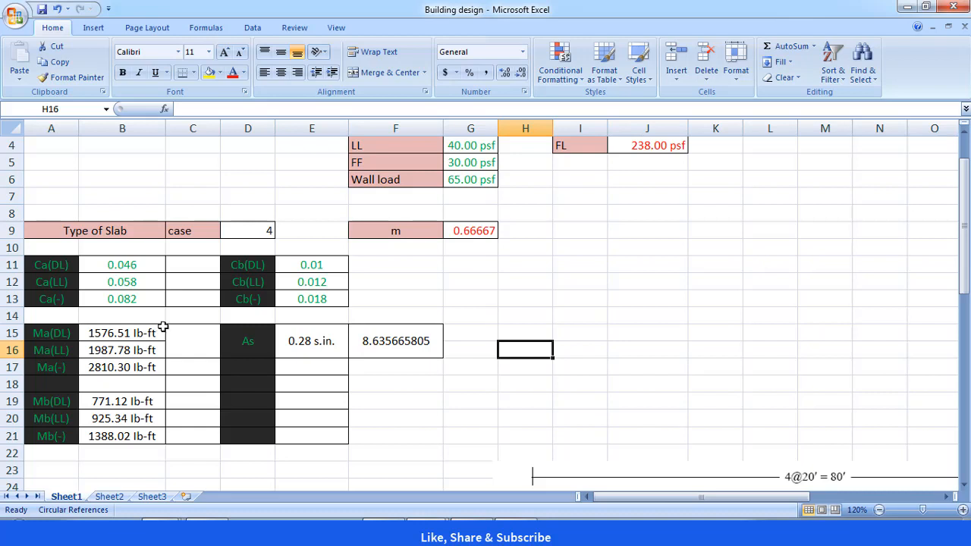
scroll(518, 330, up, 1)
drag(684, 496, 819, 480)
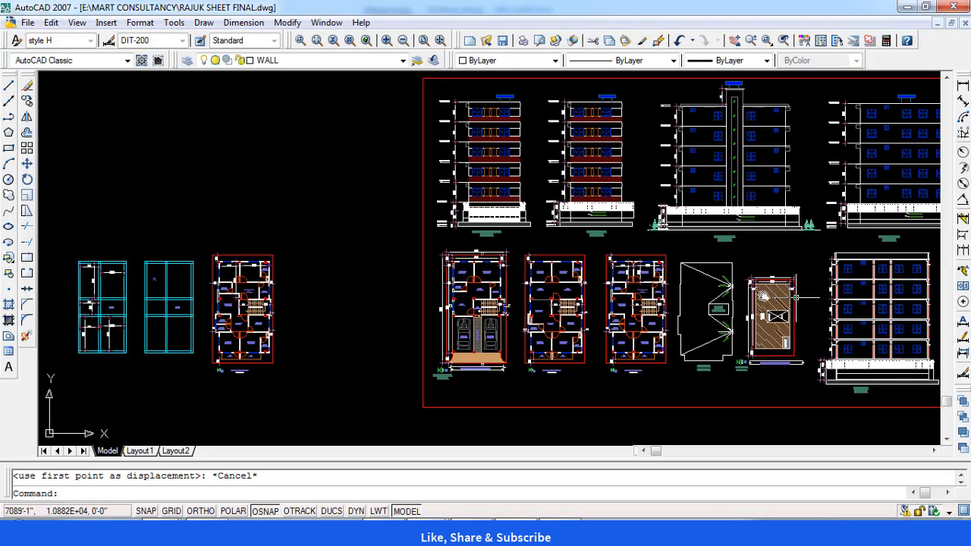
- Switch to AutoCAD and examine the ground, first and typical floor plans in RAJUK SHEET FINAL.dwg
scroll(660, 357, up, 5)
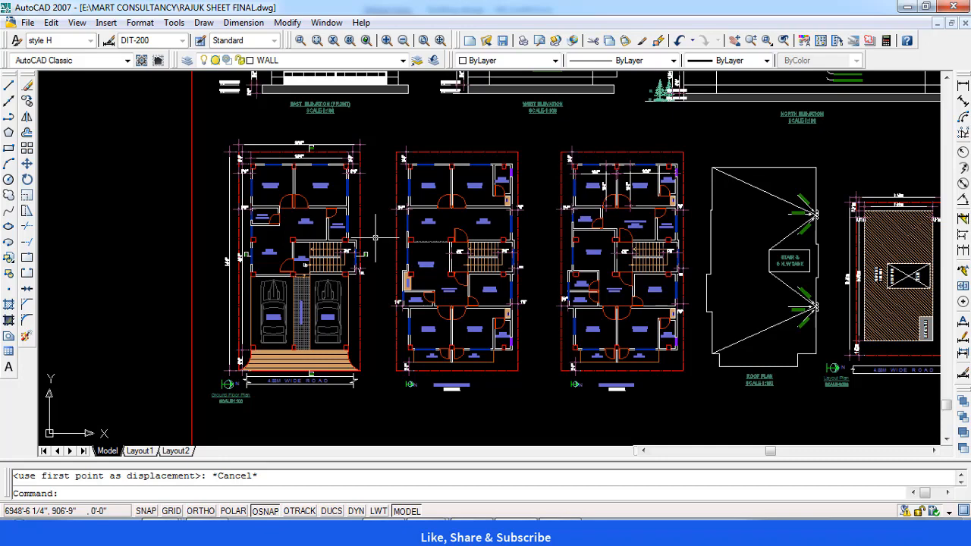
scroll(305, 273, up, 2)
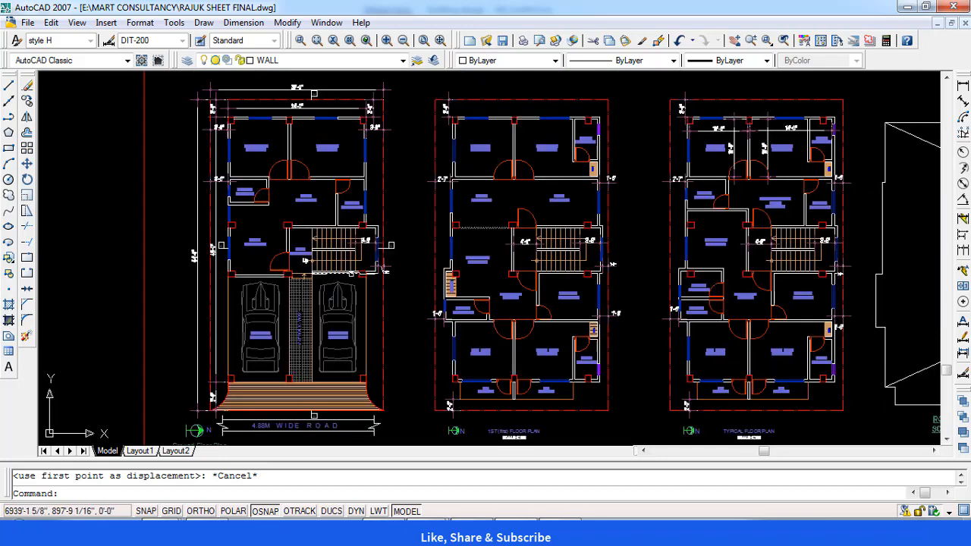
scroll(494, 266, down, 3)
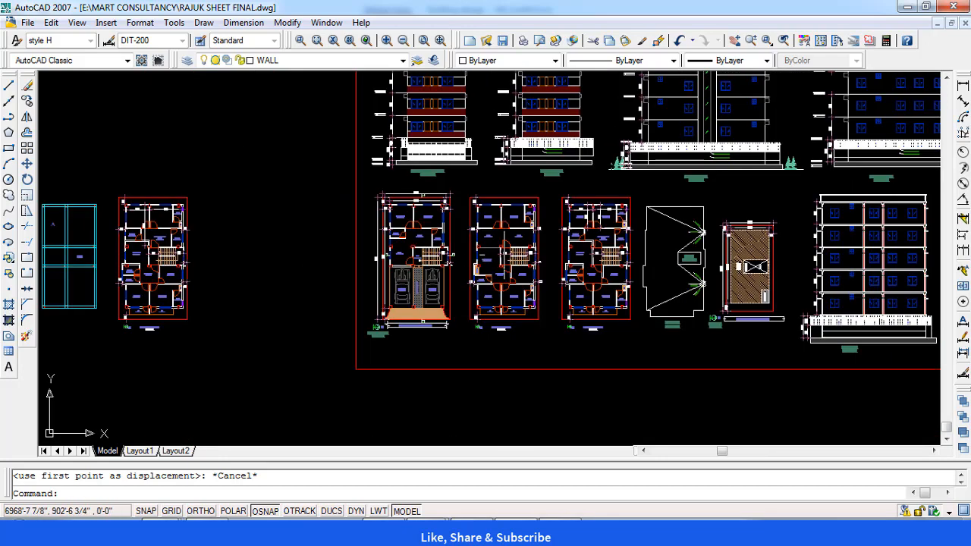
mouse_move(575, 236)
mouse_down()
mouse_move(364, 281)
mouse_move(323, 294)
mouse_move(327, 307)
mouse_up()
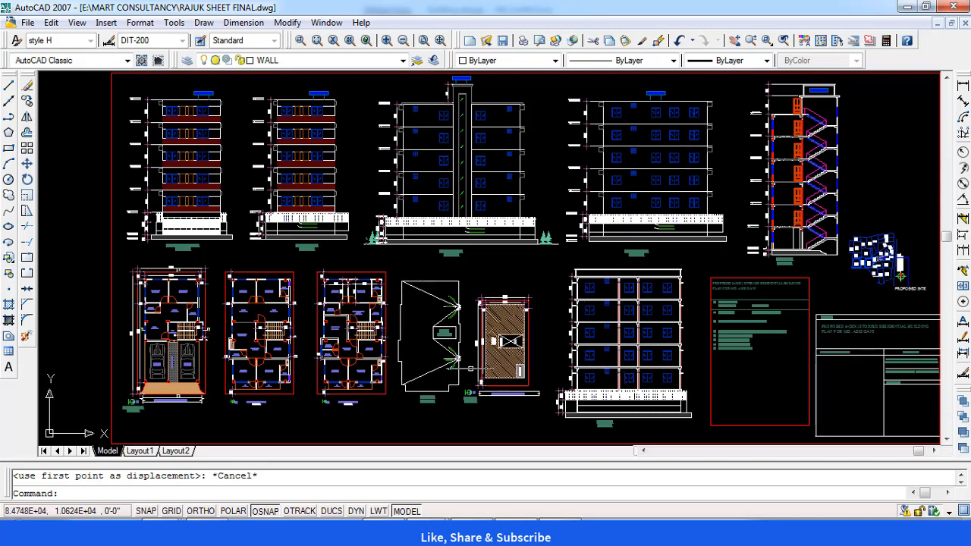
scroll(203, 330, up, 3)
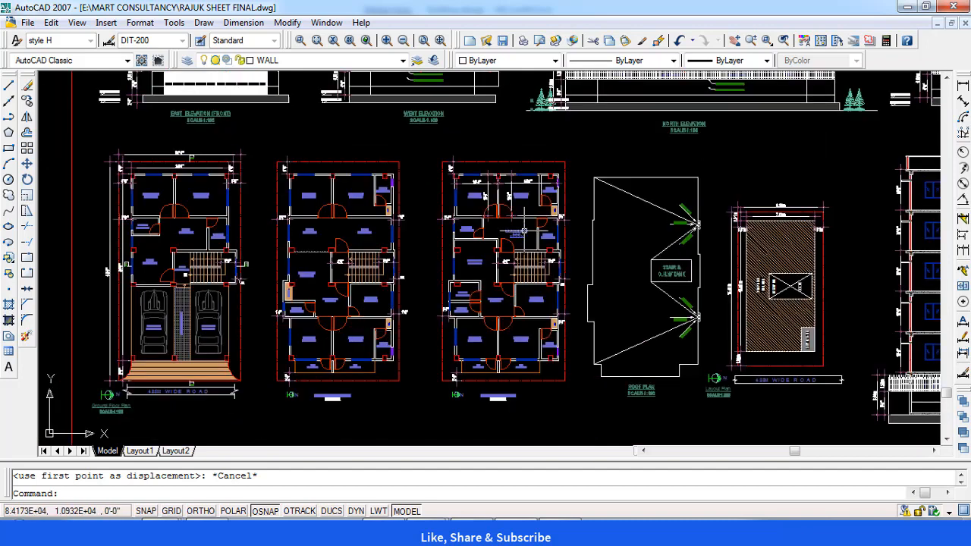
scroll(524, 229, up, 2)
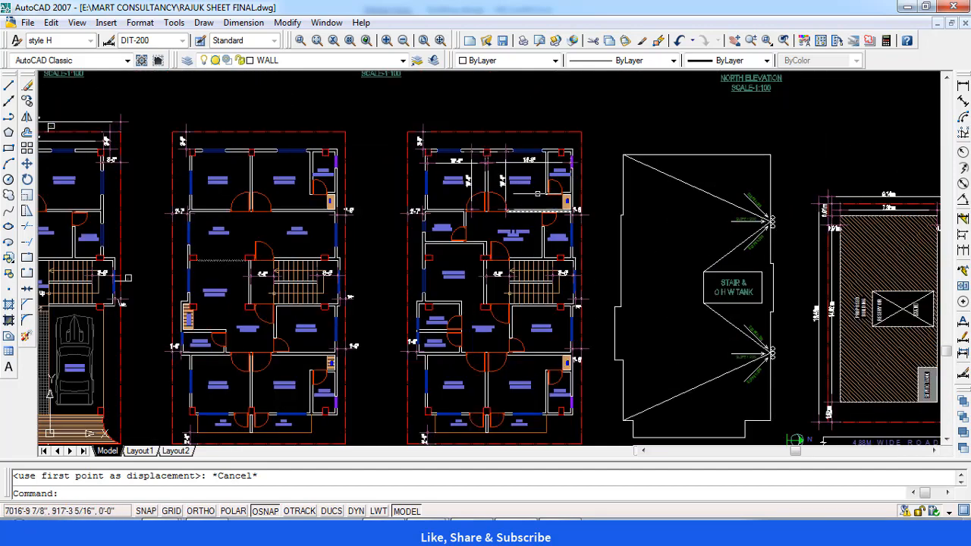
scroll(522, 242, down, 1)
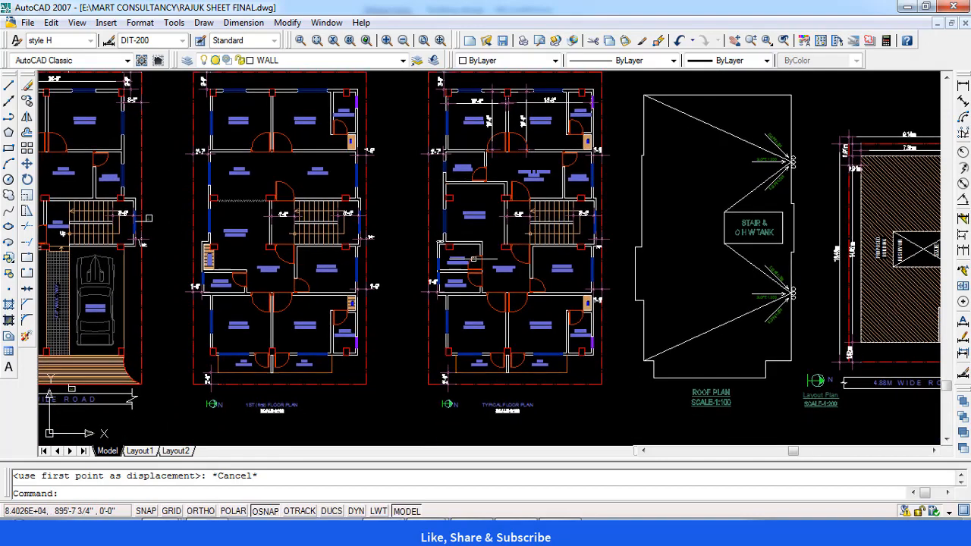
scroll(319, 228, down, 5)
scroll(309, 223, up, 5)
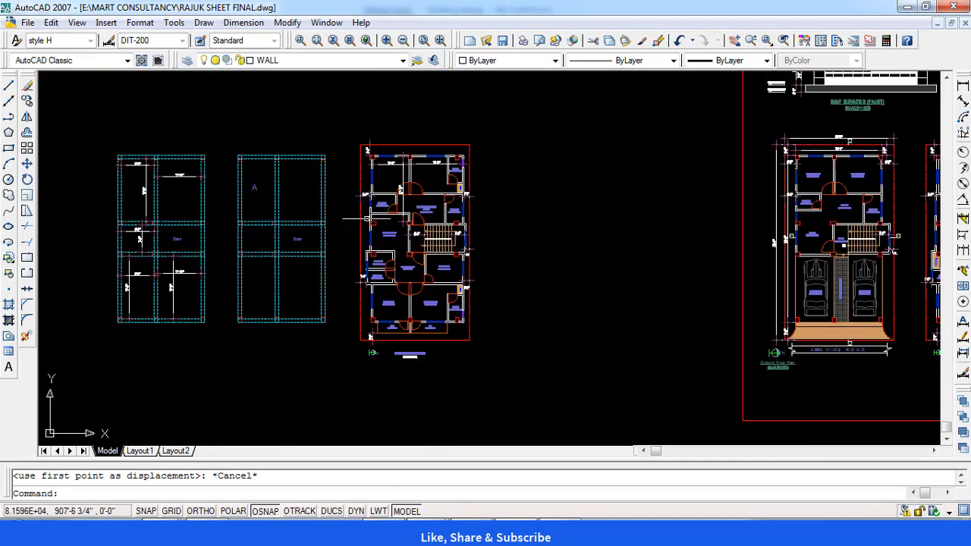
- Examine the beam and column layouts beside the typical floor plan, including slab panel A and the panel dimensions
drag(448, 276, 535, 275)
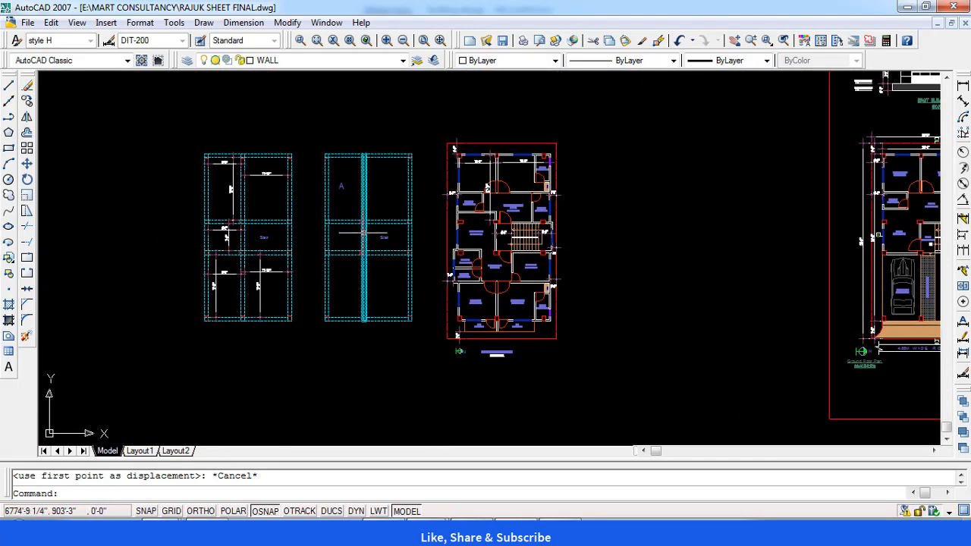
scroll(368, 231, up, 3)
drag(372, 224, 393, 281)
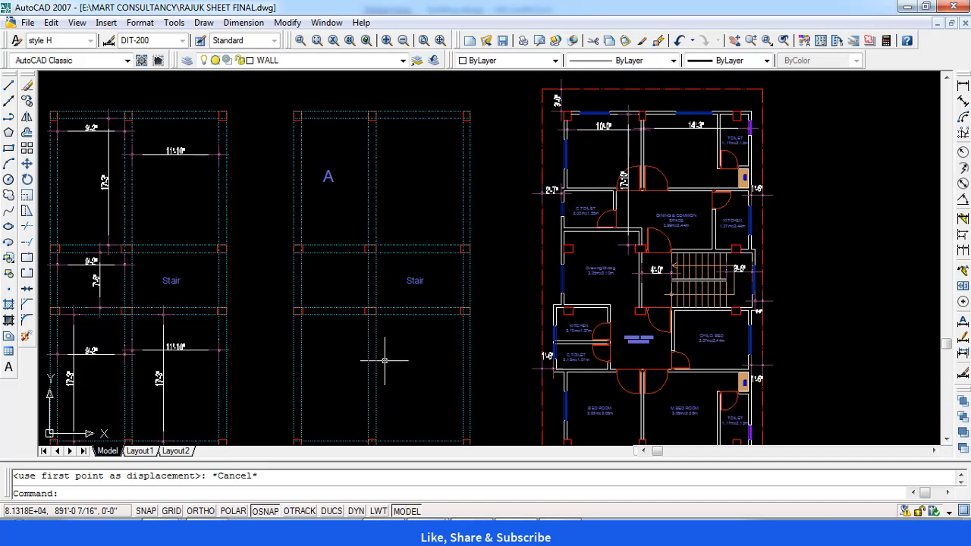
scroll(319, 95, up, 3)
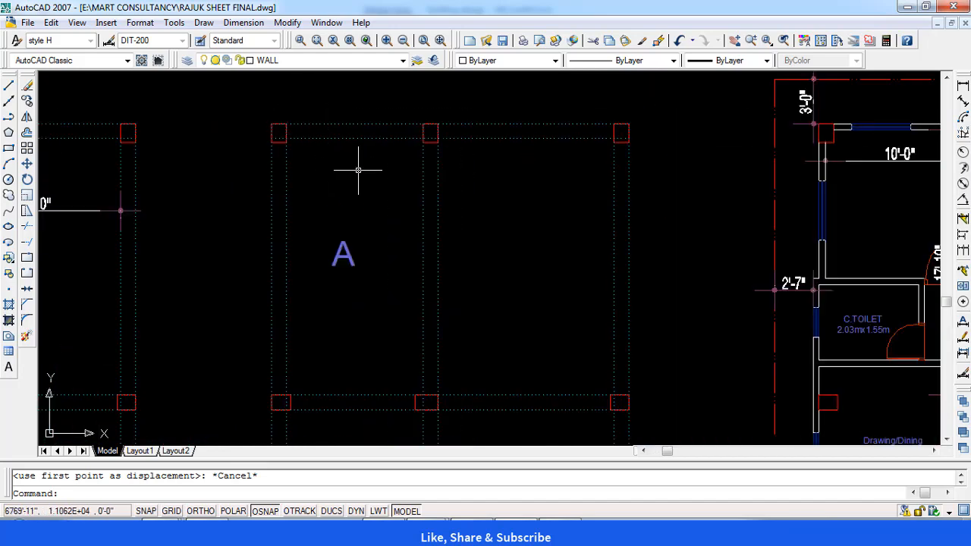
scroll(374, 285, down, 2)
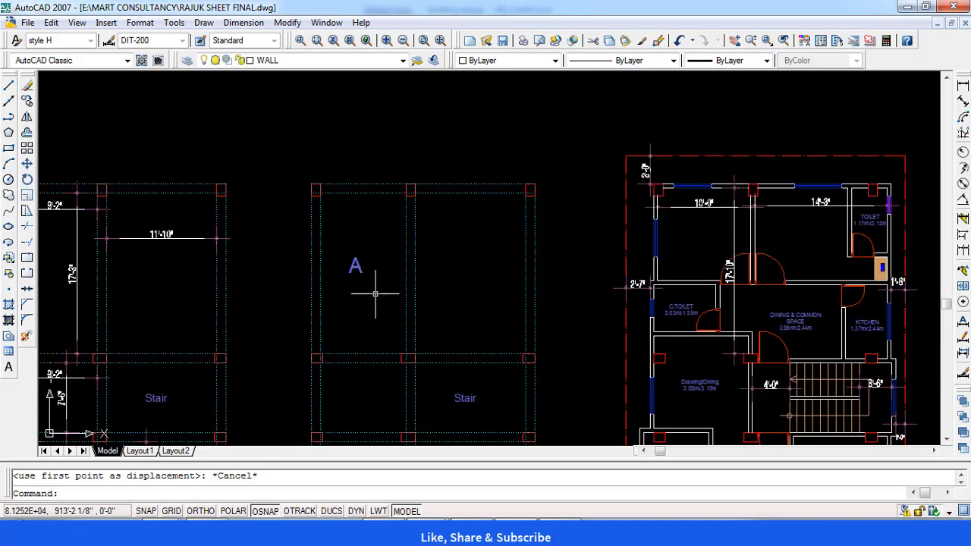
drag(375, 294, 364, 192)
scroll(353, 185, down, 3)
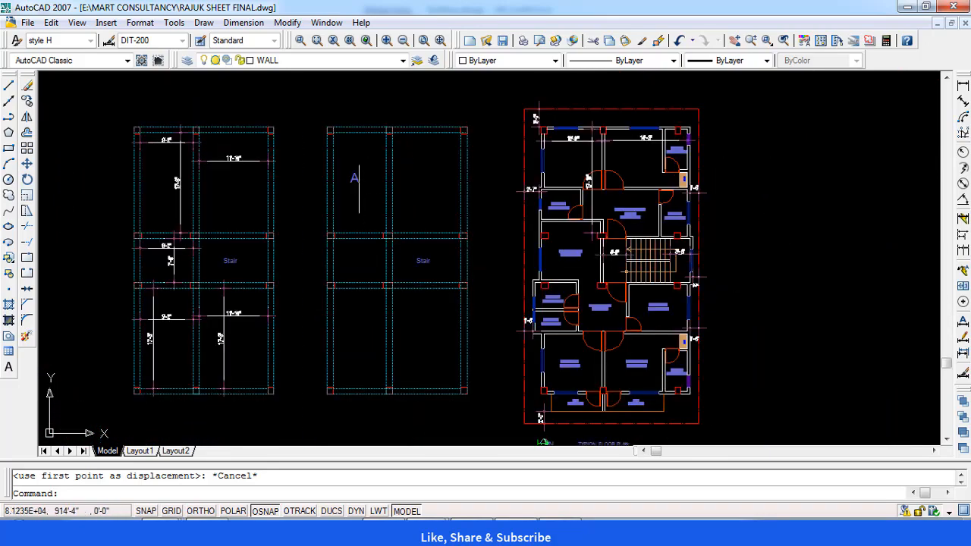
scroll(347, 182, up, 4)
scroll(370, 180, down, 4)
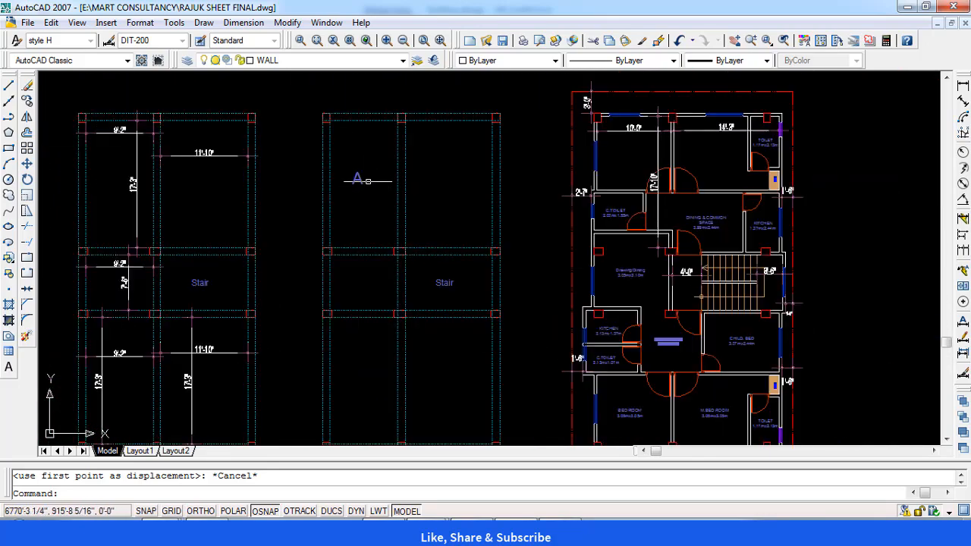
scroll(104, 160, up, 5)
scroll(106, 116, up, 2)
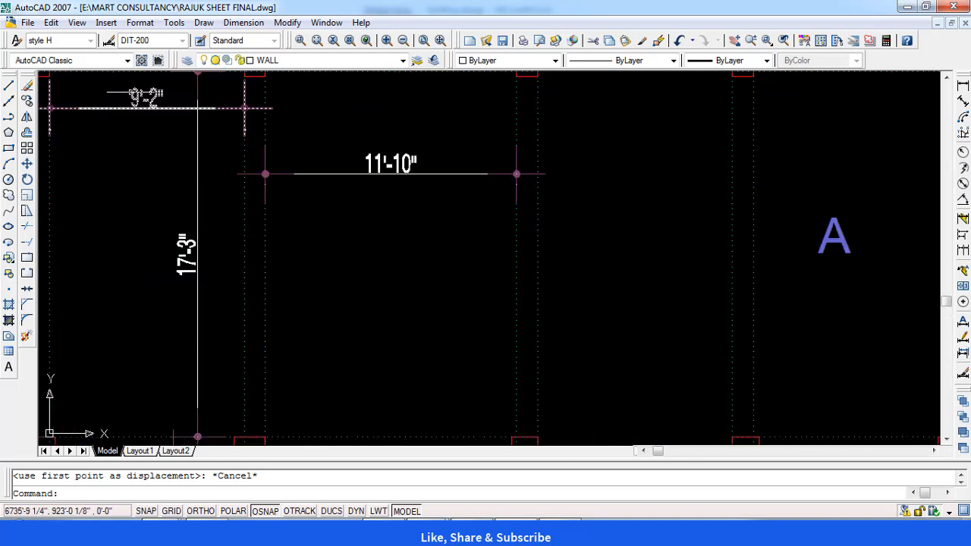
scroll(205, 278, down, 2)
mouse_move(213, 268)
mouse_down()
mouse_move(251, 167)
mouse_move(264, 97)
mouse_move(227, 129)
mouse_up()
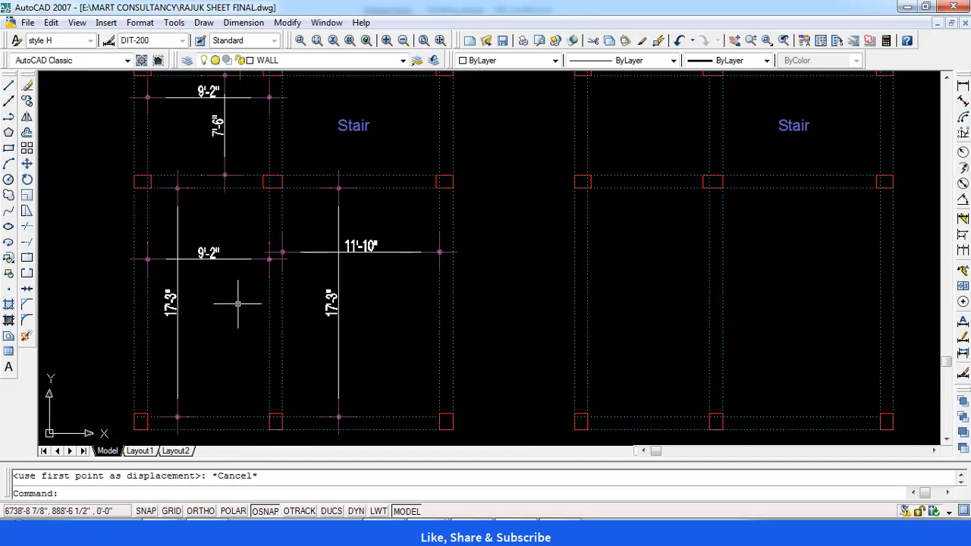
- Copy the slab label A straight down into the lower-left panel of the undimensioned beam layout, with Ortho on
drag(256, 194, 276, 463)
drag(650, 253, 455, 269)
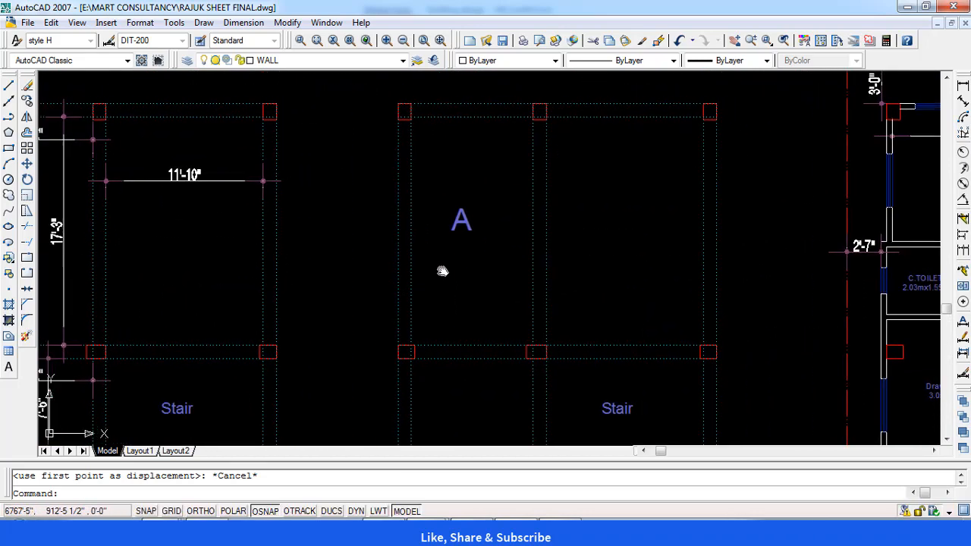
click(494, 251)
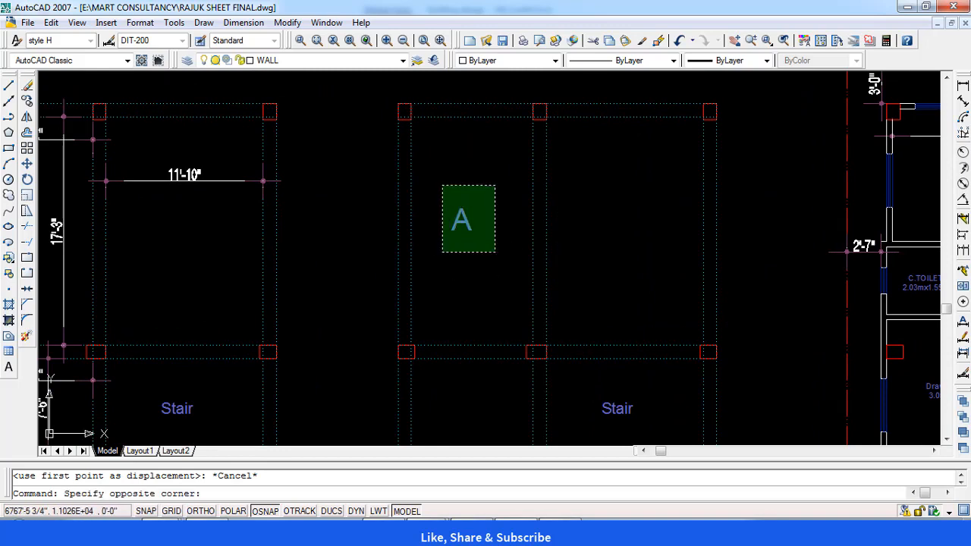
click(421, 187)
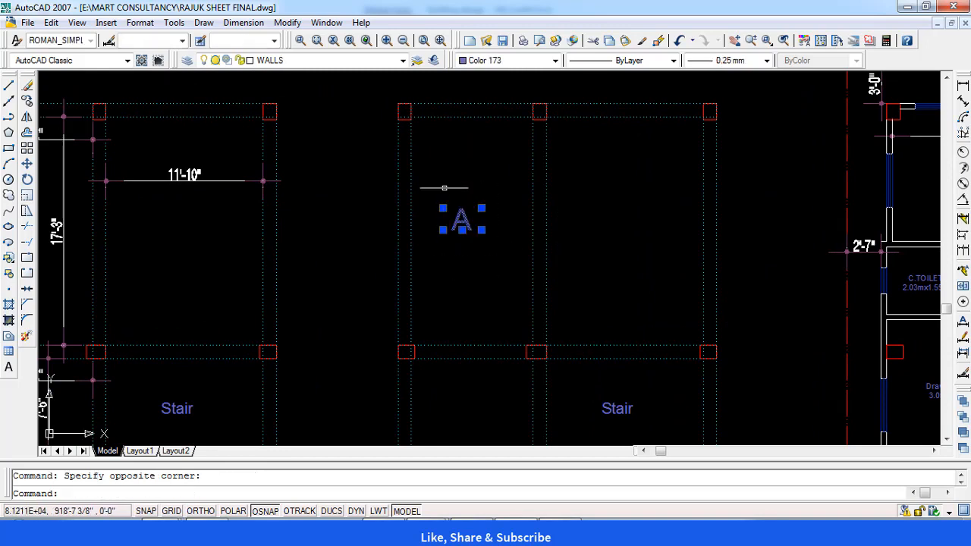
click(27, 100)
click(461, 228)
drag(465, 341, 420, 112)
drag(421, 341, 407, 190)
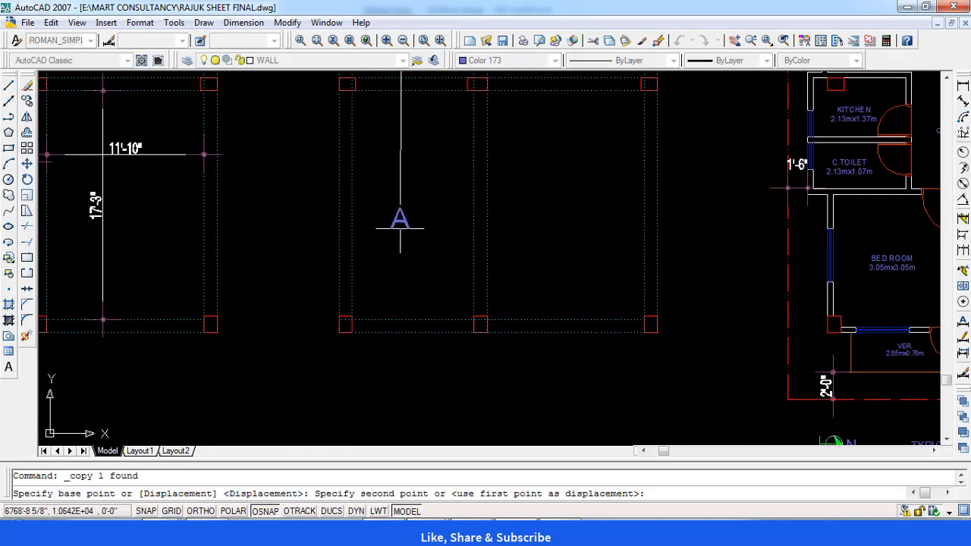
key(F8)
click(402, 210)
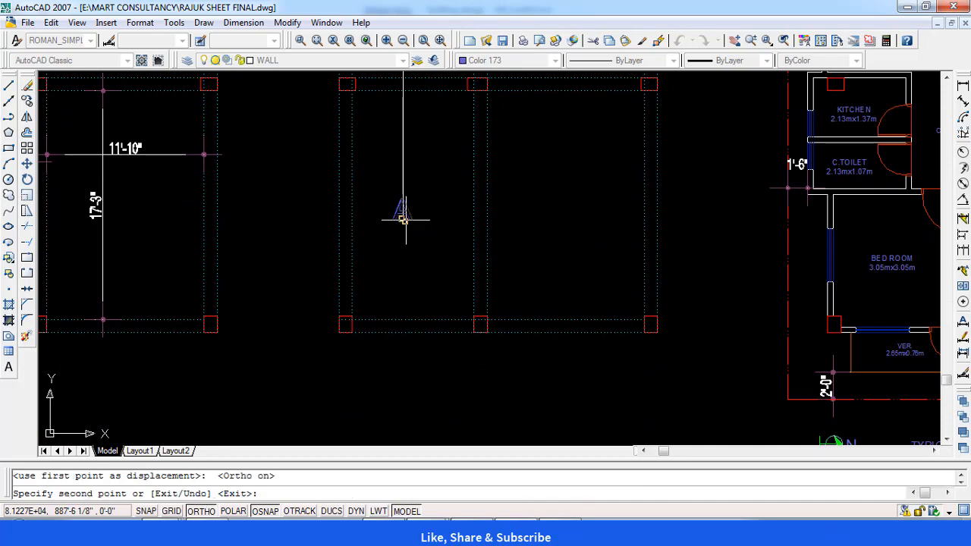
key(Escape)
- Copy the upper label A across into the upper-right slab panel and change the copy's text to B
scroll(438, 87, down, 5)
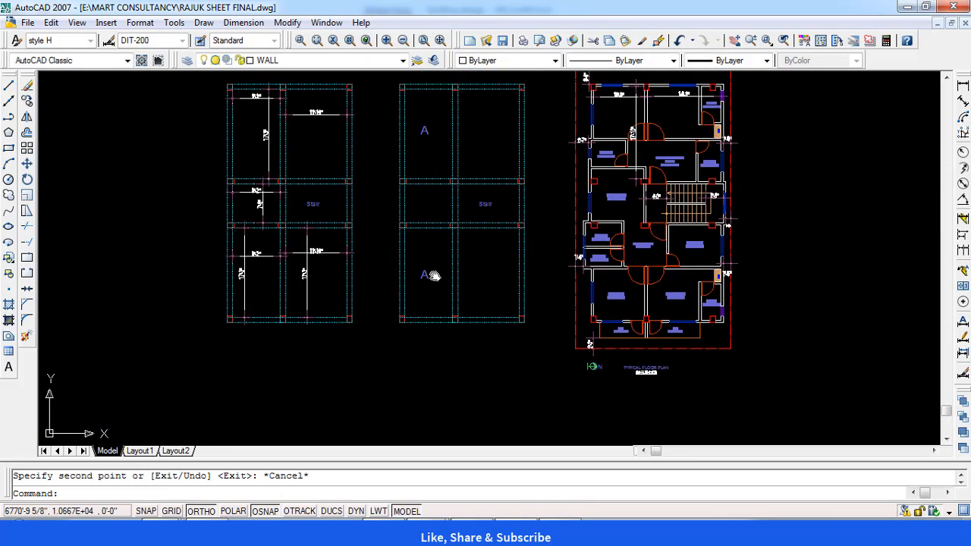
click(425, 134)
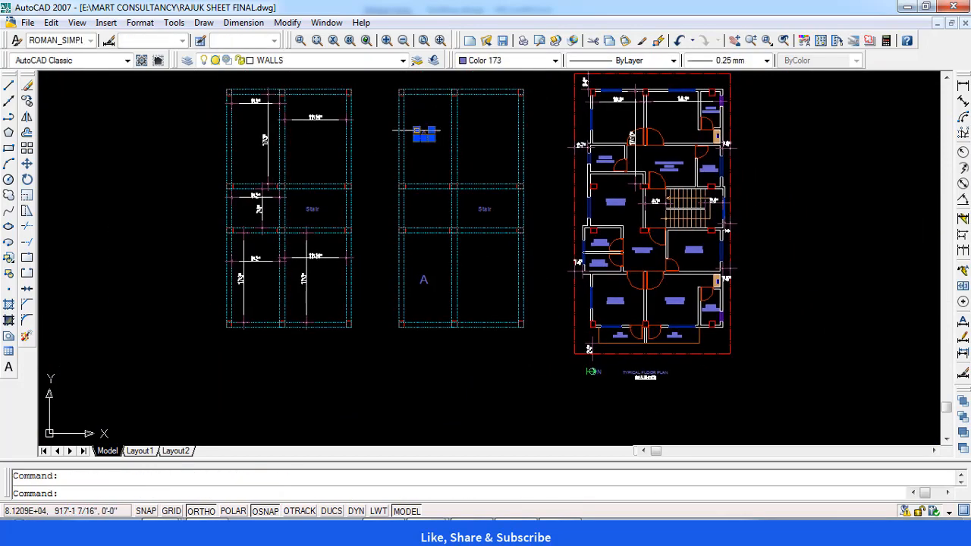
click(27, 100)
click(423, 137)
click(490, 137)
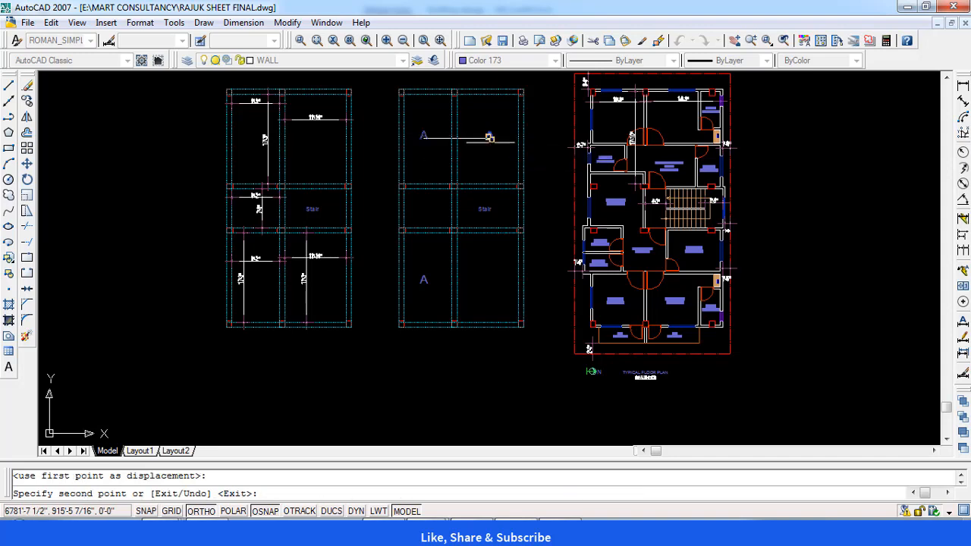
key(Escape)
double_click(490, 135)
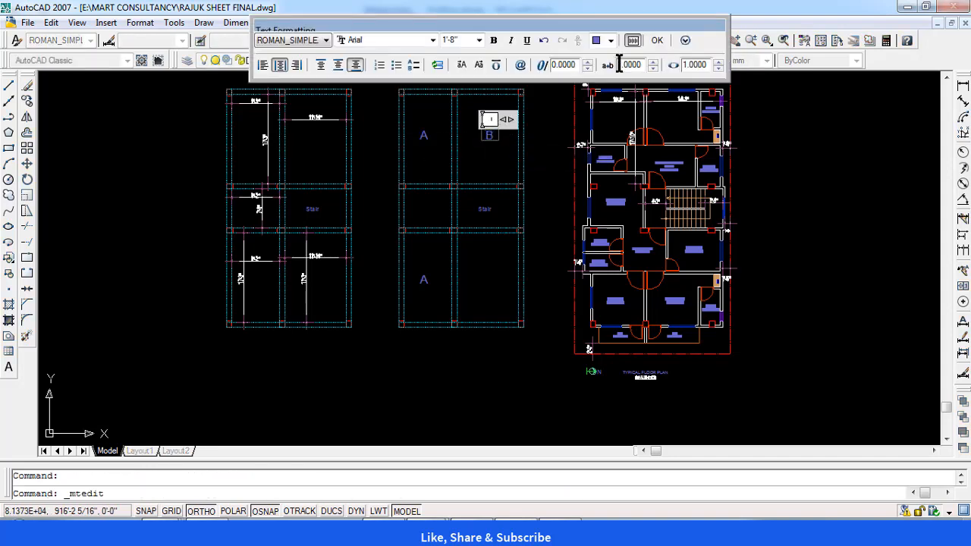
click(657, 40)
- Copy the slab label B straight down into the lower-right panel below the stair
click(501, 141)
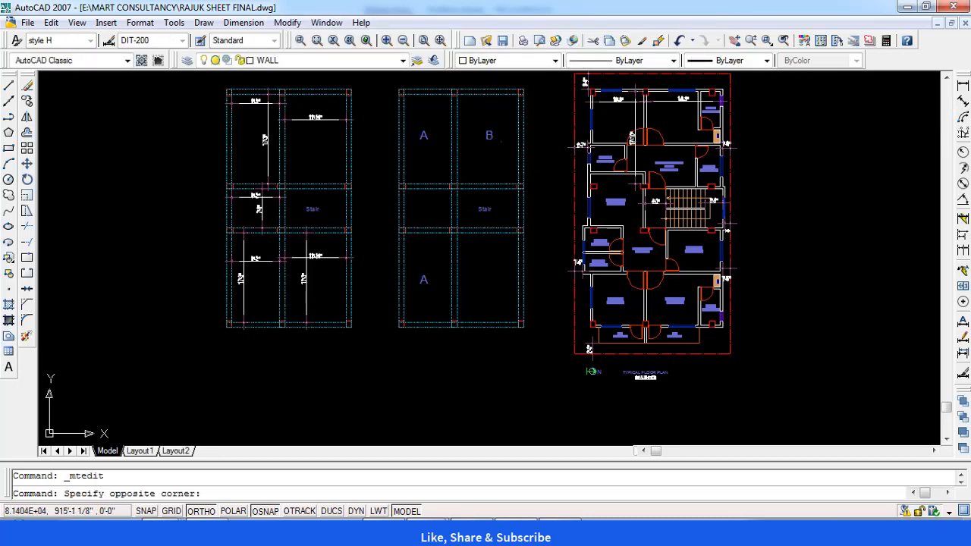
click(479, 119)
click(27, 99)
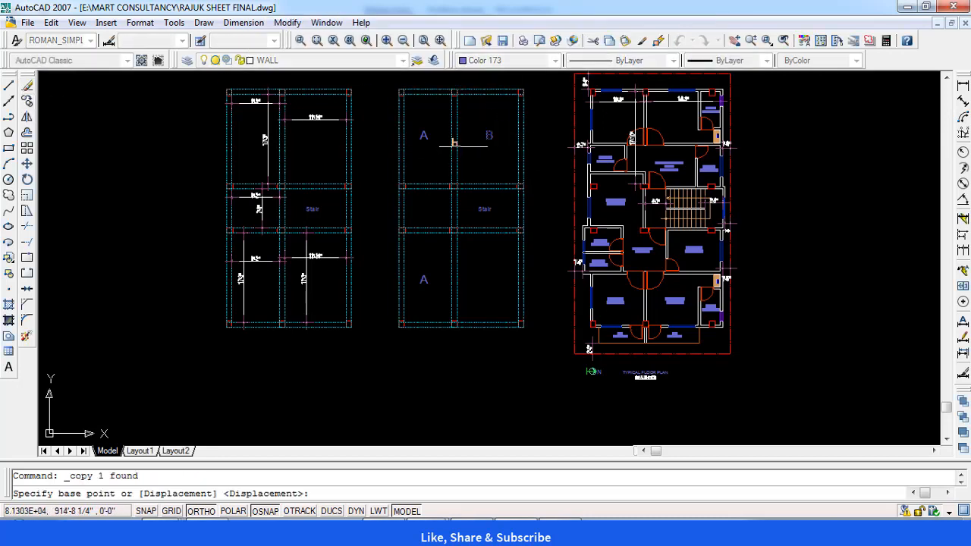
click(494, 134)
click(494, 290)
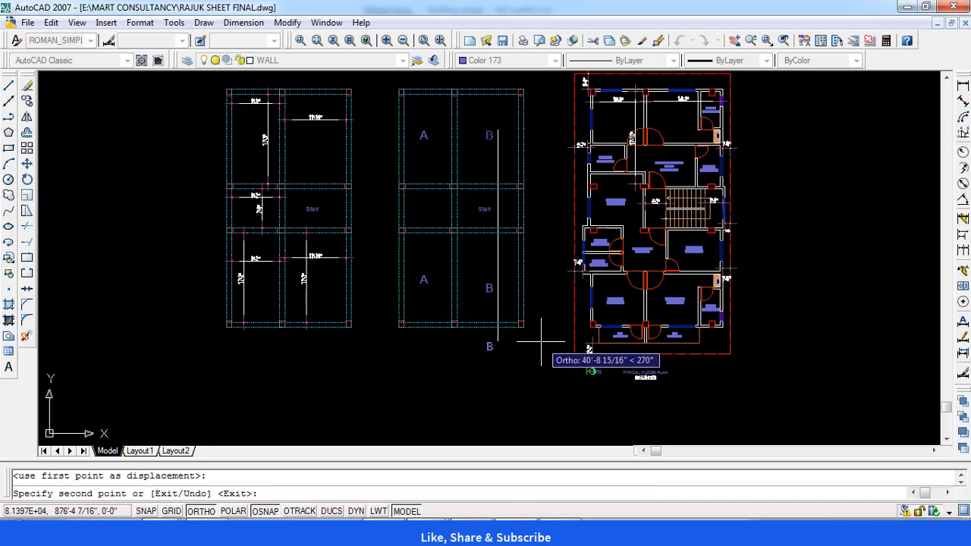
key(Escape)
- Check the span dimensions of the right-hand slab panels in the dimensioned beam layout
scroll(336, 287, up, 2)
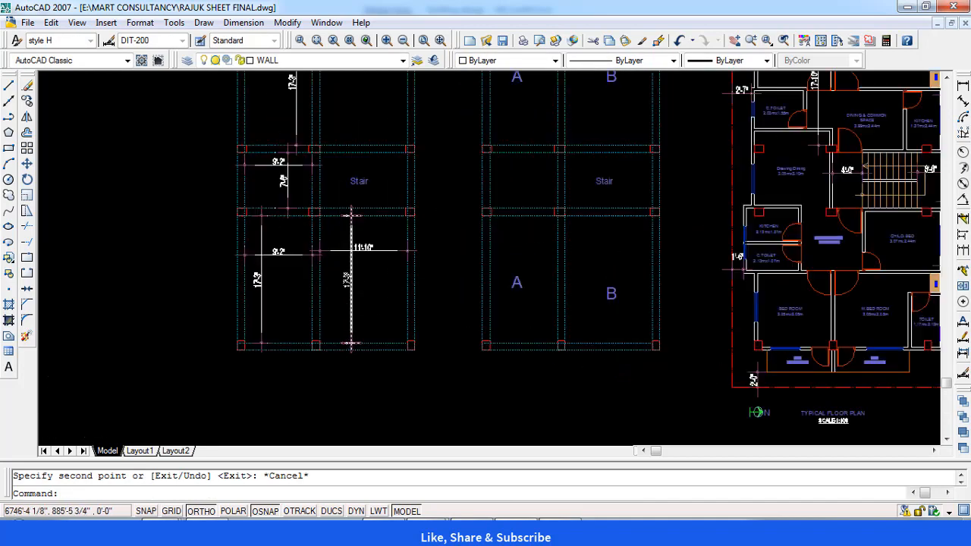
scroll(349, 272, up, 6)
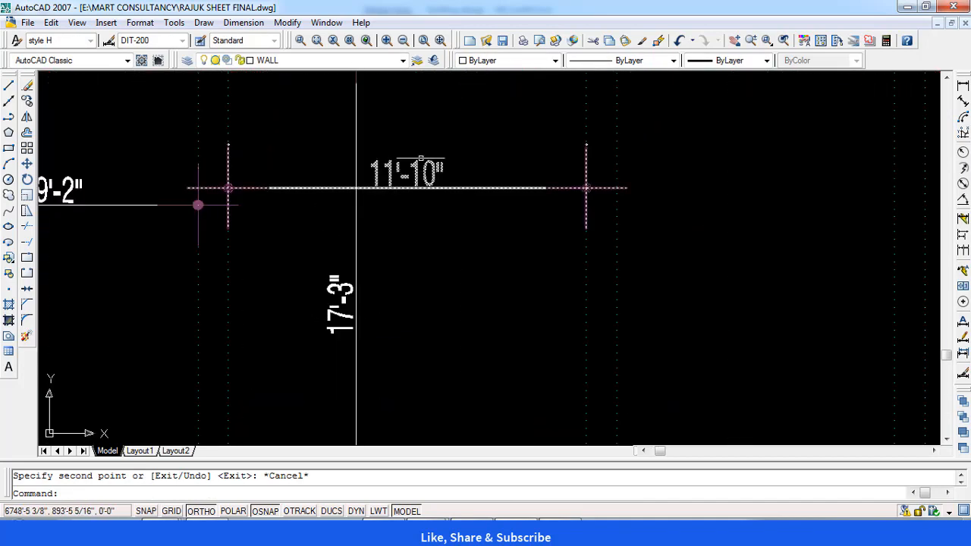
scroll(433, 245, down, 6)
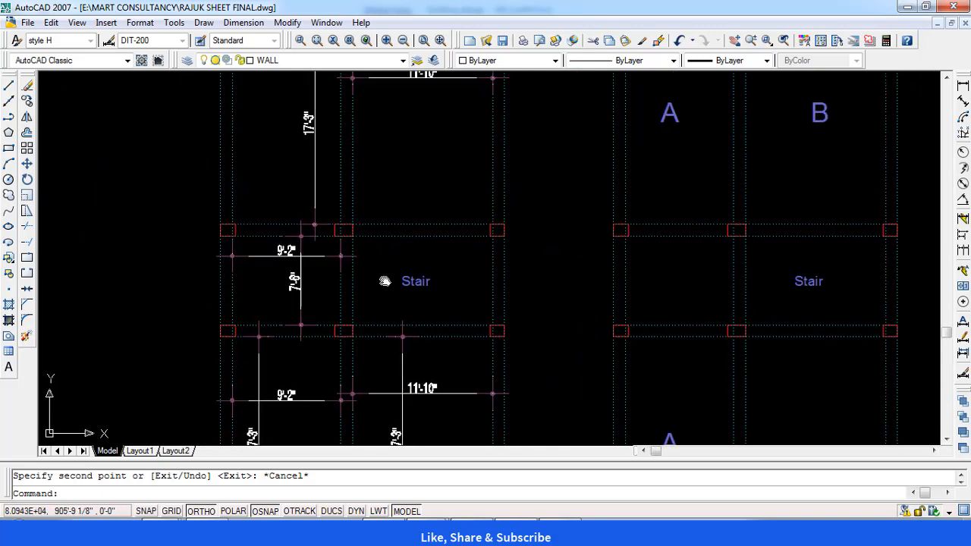
drag(384, 281, 367, 412)
scroll(395, 201, up, 5)
scroll(412, 202, down, 2)
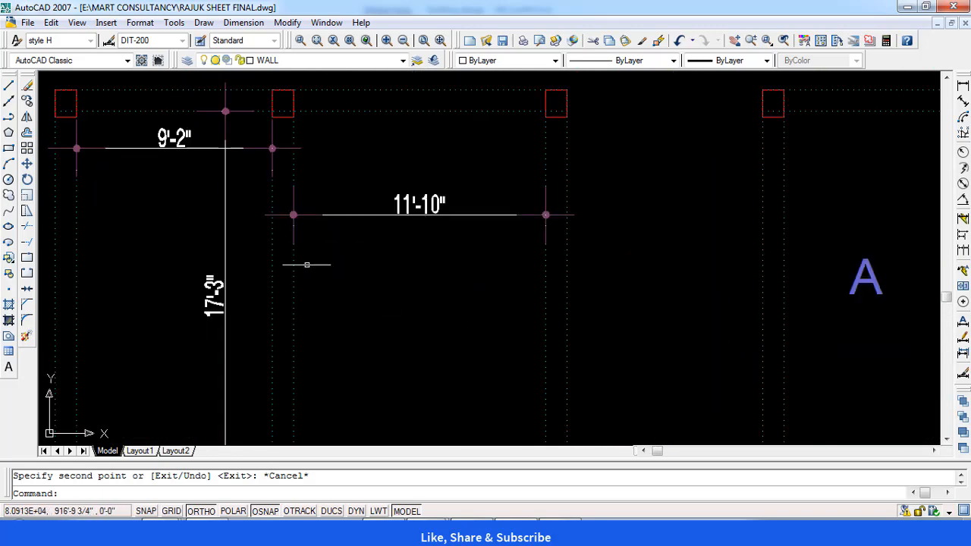
scroll(395, 358, down, 2)
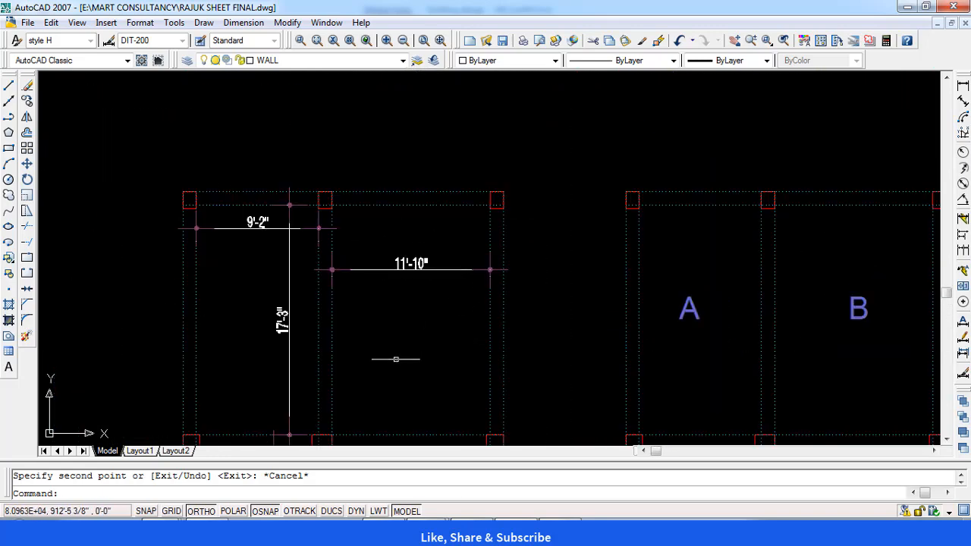
- Copy the lower-left slab label A straight up into the panel beside the stair in the undimensioned beam layout
drag(395, 358, 397, 162)
scroll(397, 162, down, 3)
scroll(344, 207, up, 5)
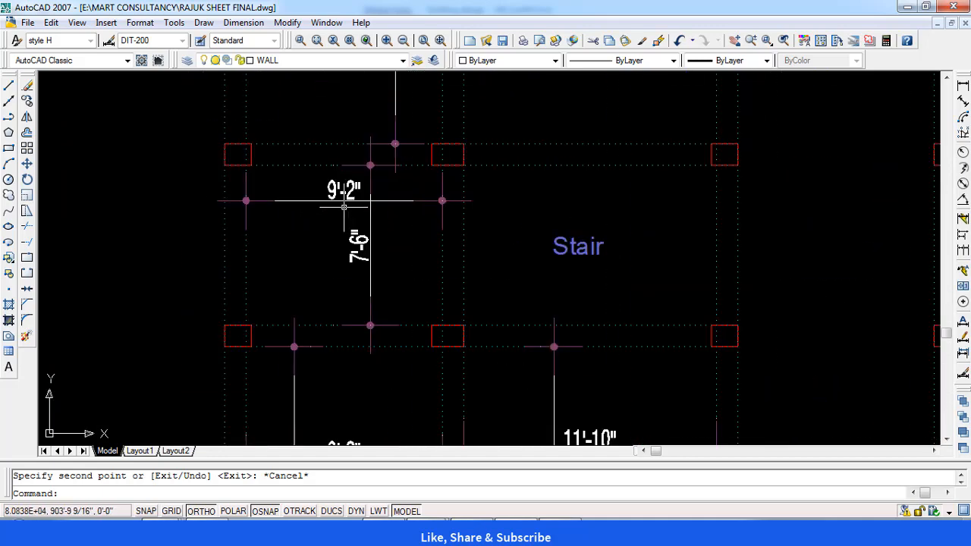
scroll(344, 269, down, 2)
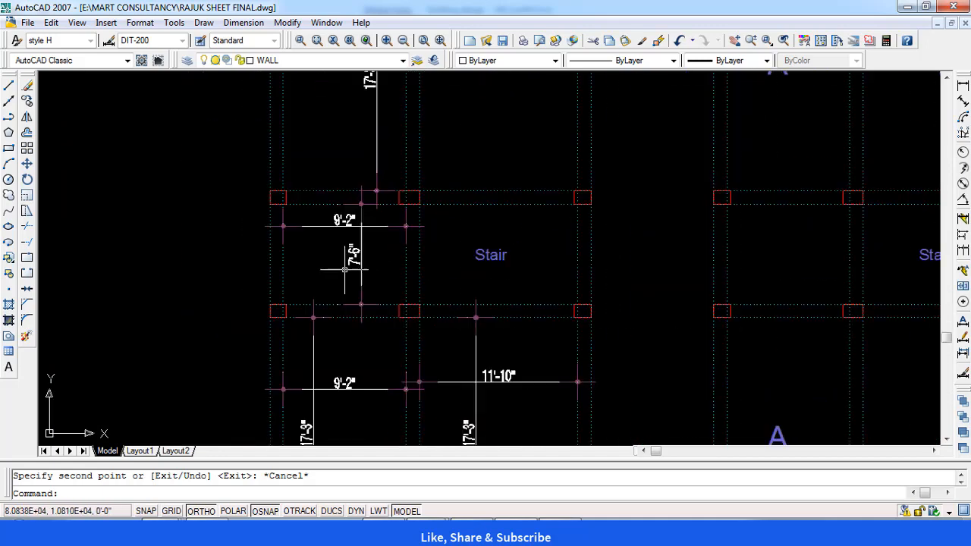
scroll(345, 269, down, 2)
drag(625, 297, 559, 310)
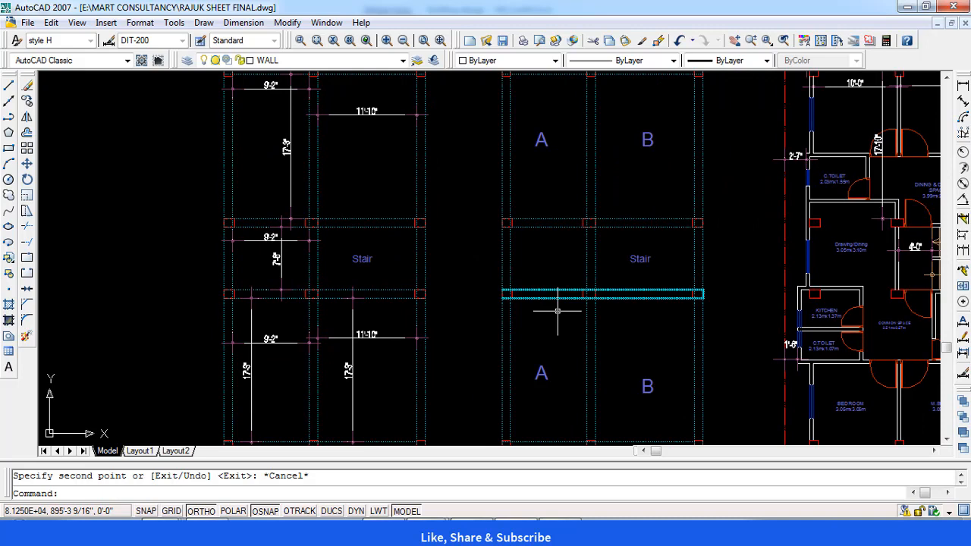
click(543, 375)
click(27, 101)
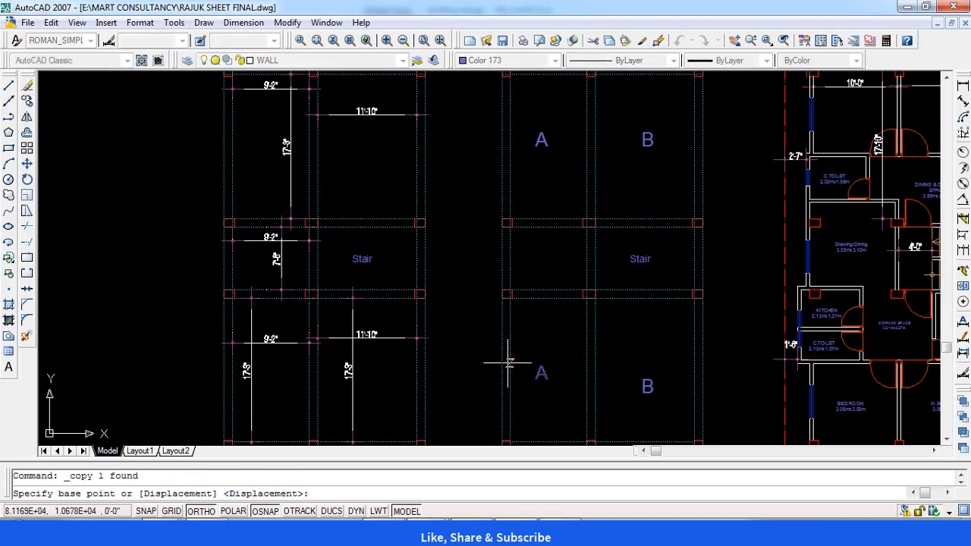
click(540, 372)
click(541, 254)
key(Escape)
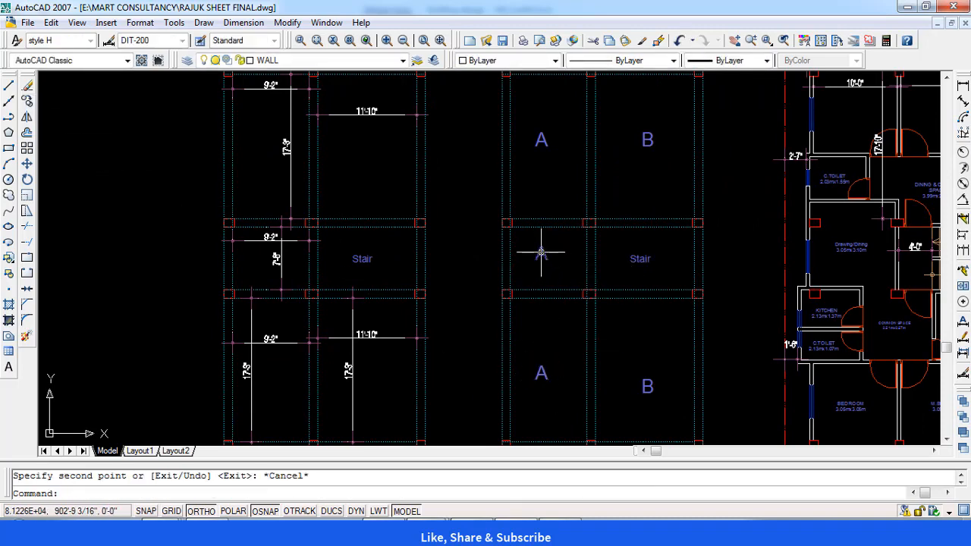
- Change the text of the copied label in the panel beside the stair to C
double_click(541, 254)
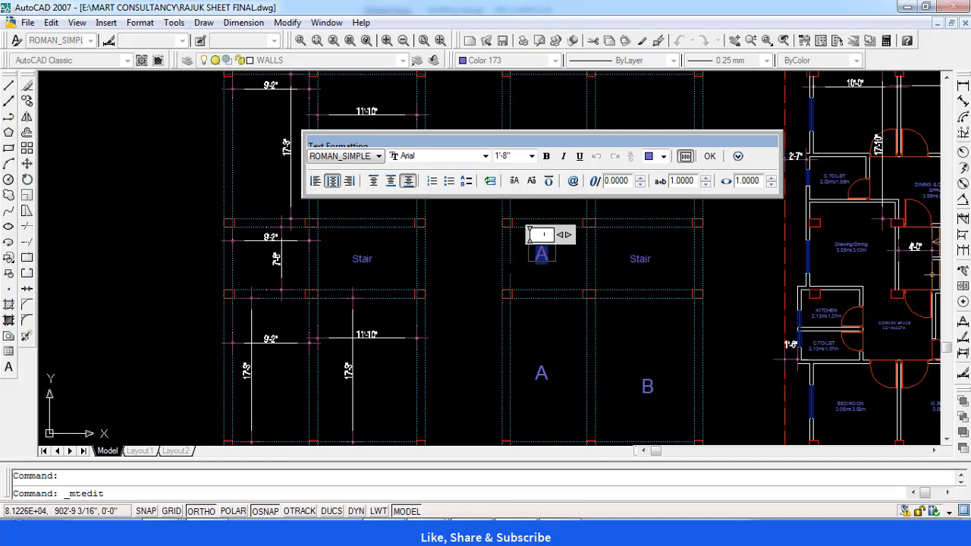
text(C)
click(709, 156)
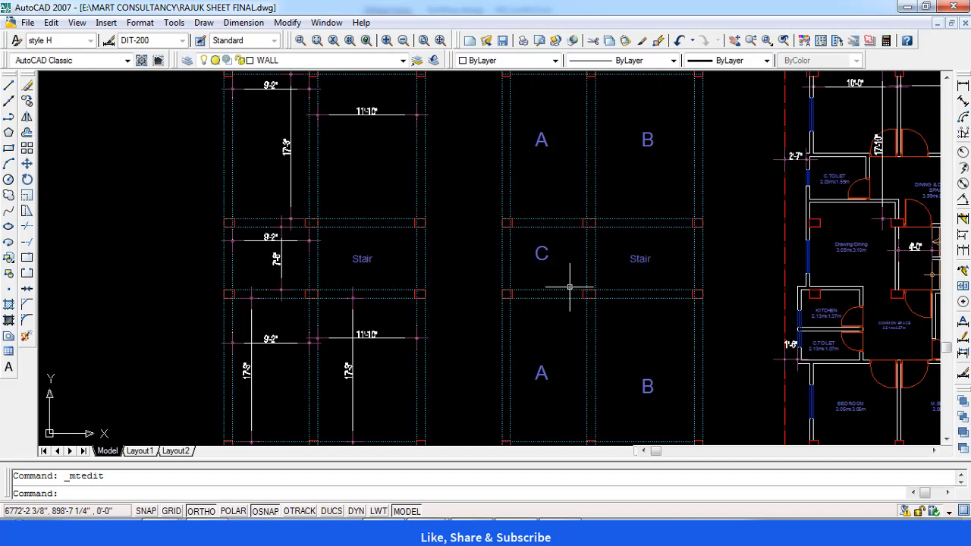
- Switch to the Building design workbook in Excel and delete the old slab layout picture above the slab table
scroll(569, 285, down, 2)
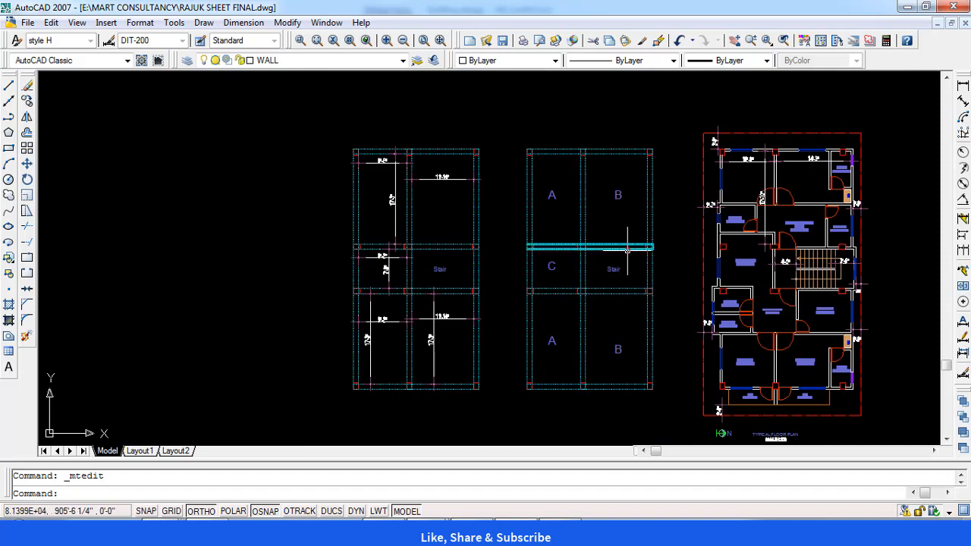
scroll(584, 341, up, 2)
mouse_move(570, 332)
mouse_down()
mouse_move(562, 312)
mouse_move(514, 322)
mouse_up()
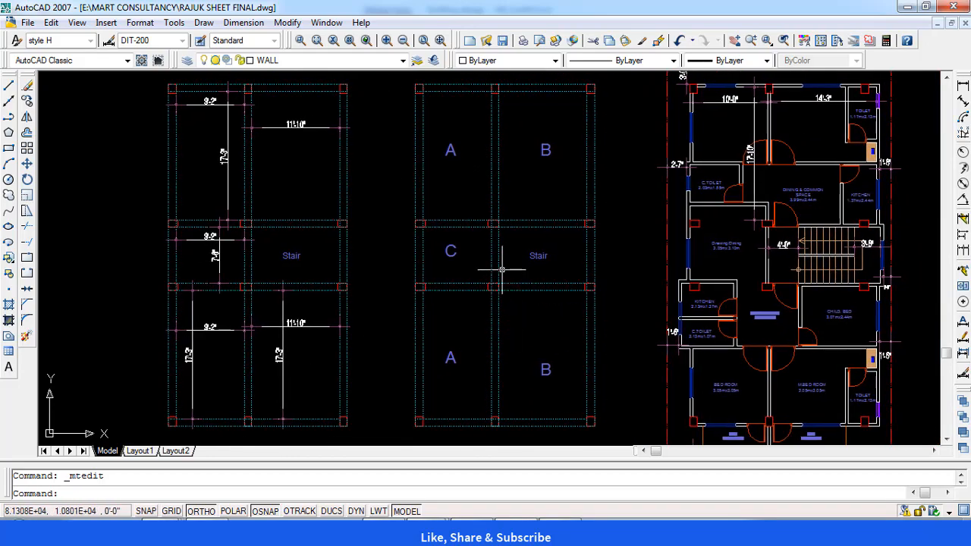
click(429, 533)
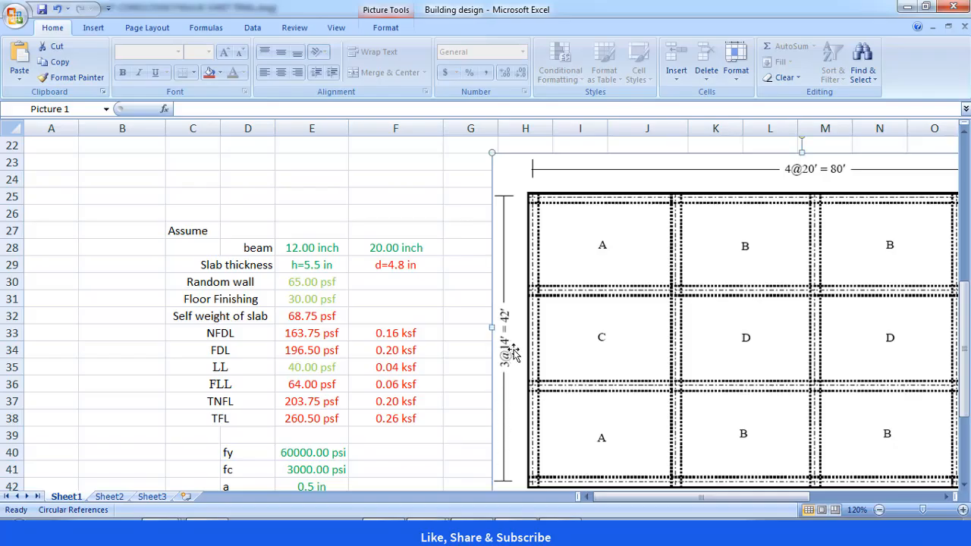
scroll(523, 353, down, 1)
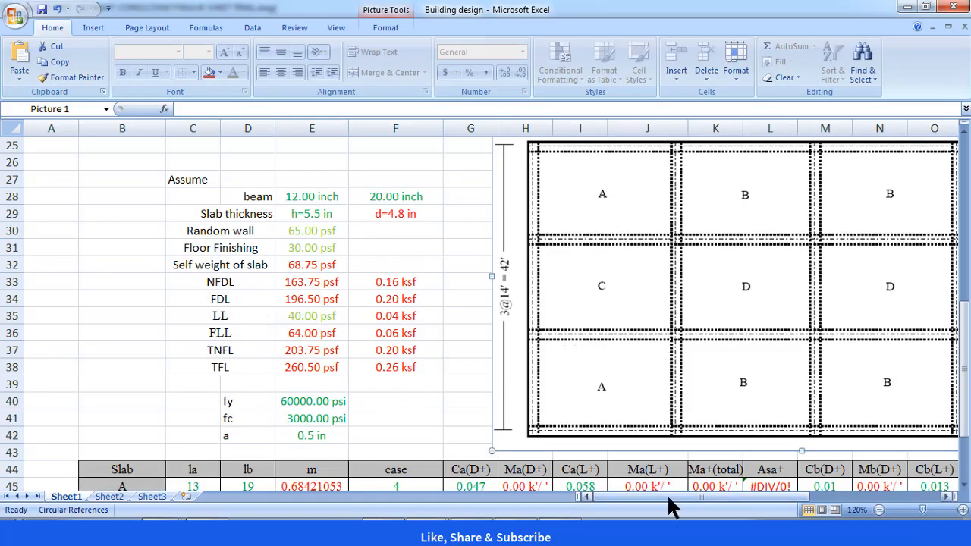
drag(666, 494, 734, 495)
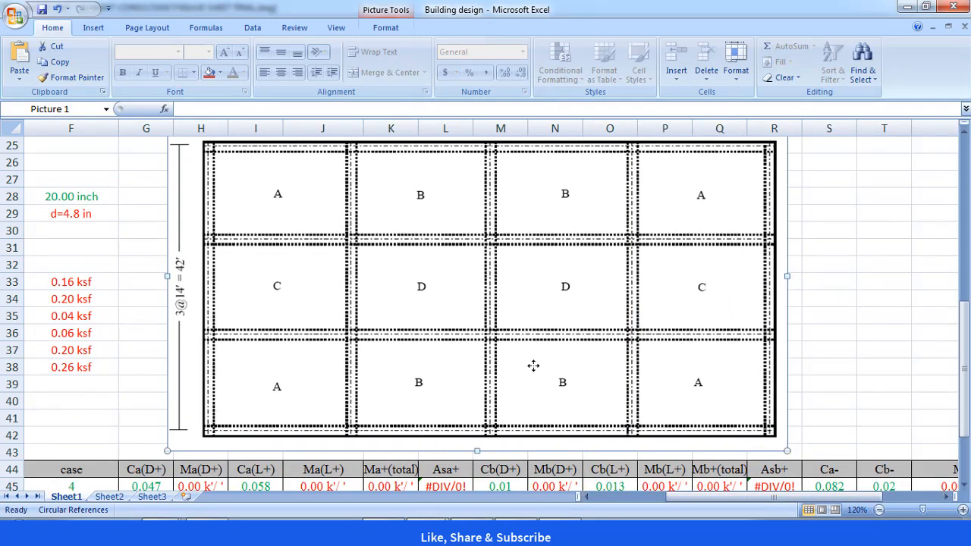
key(Delete)
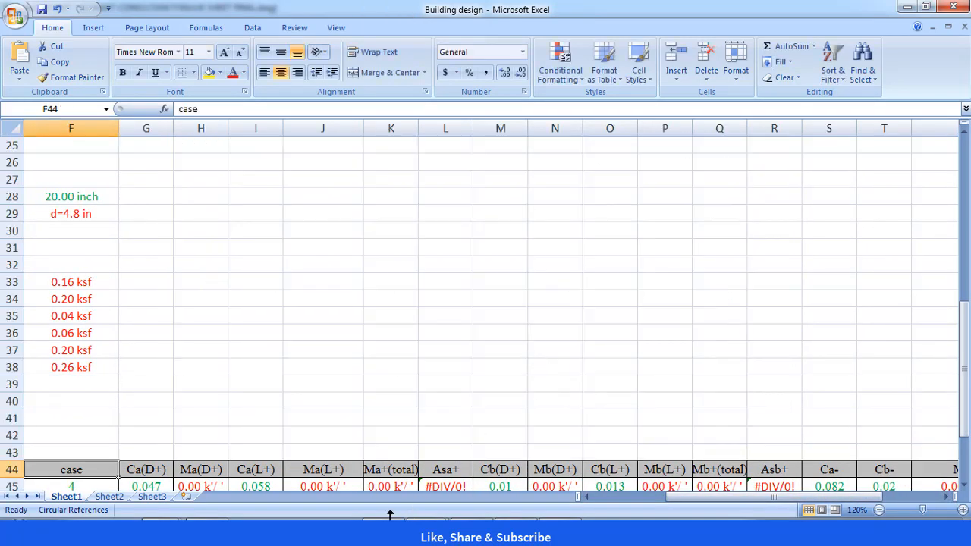
- Switch to AutoCAD and change the model space background colour to white in the display options
key(alt+Tab)
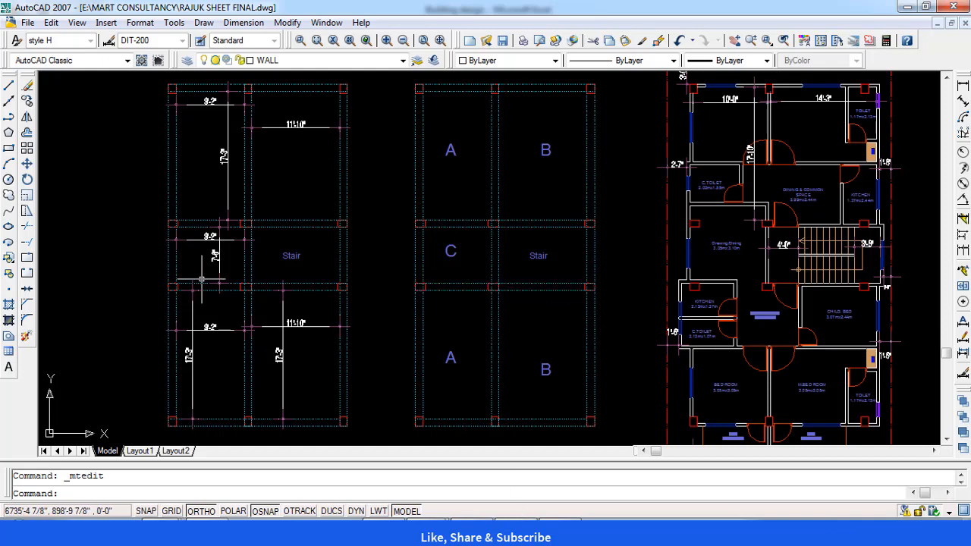
scroll(200, 281, down, 2)
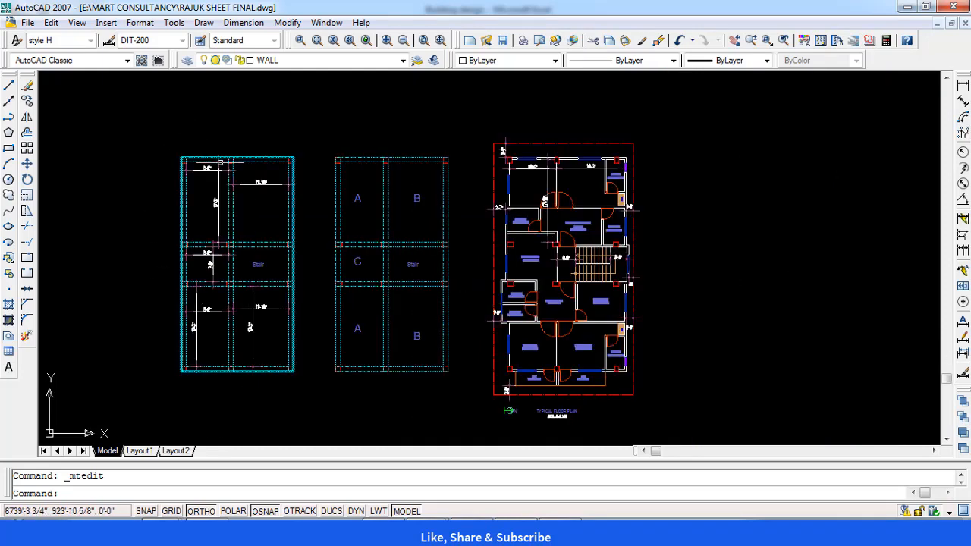
scroll(232, 165, up, 2)
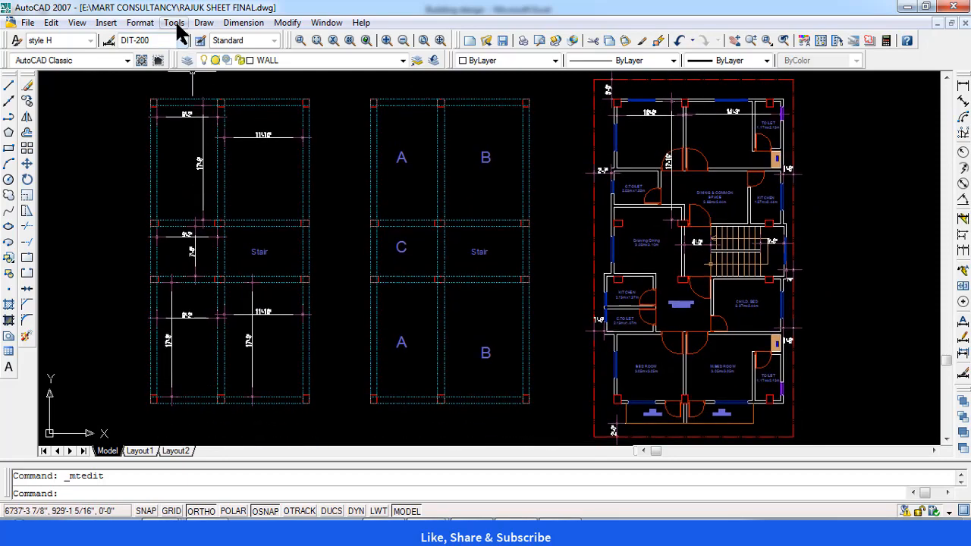
click(173, 22)
click(194, 419)
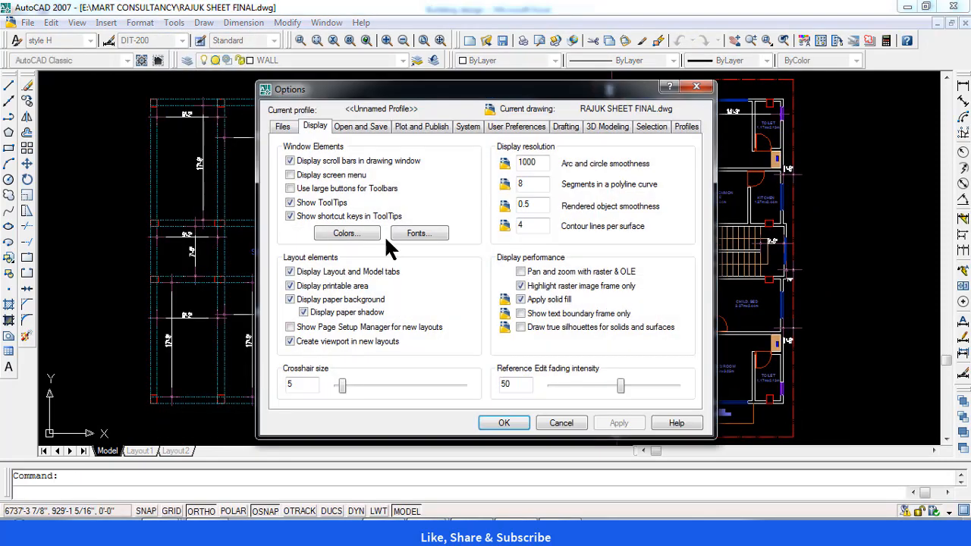
click(346, 234)
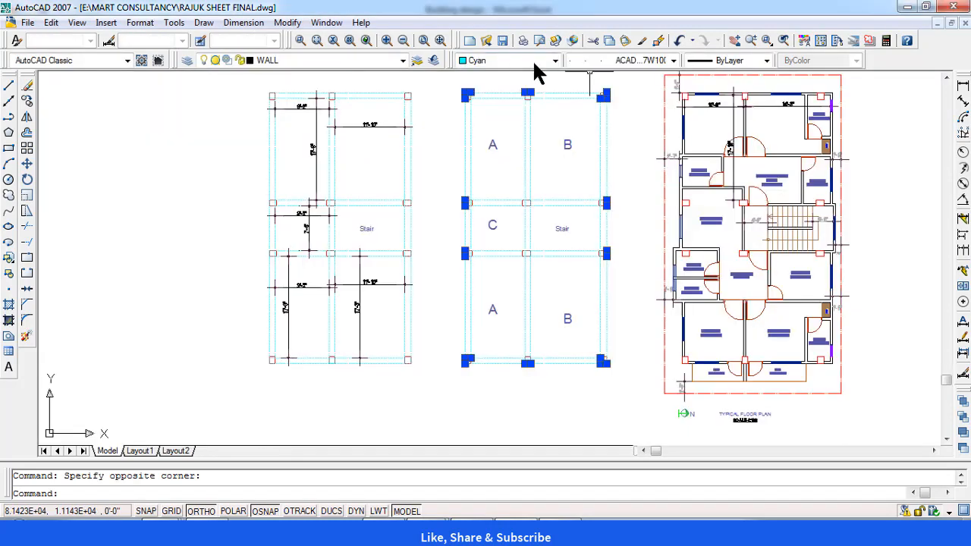
- Change the colour of the beam lines in both the labelled and the dimensioned layouts to Blue
click(554, 61)
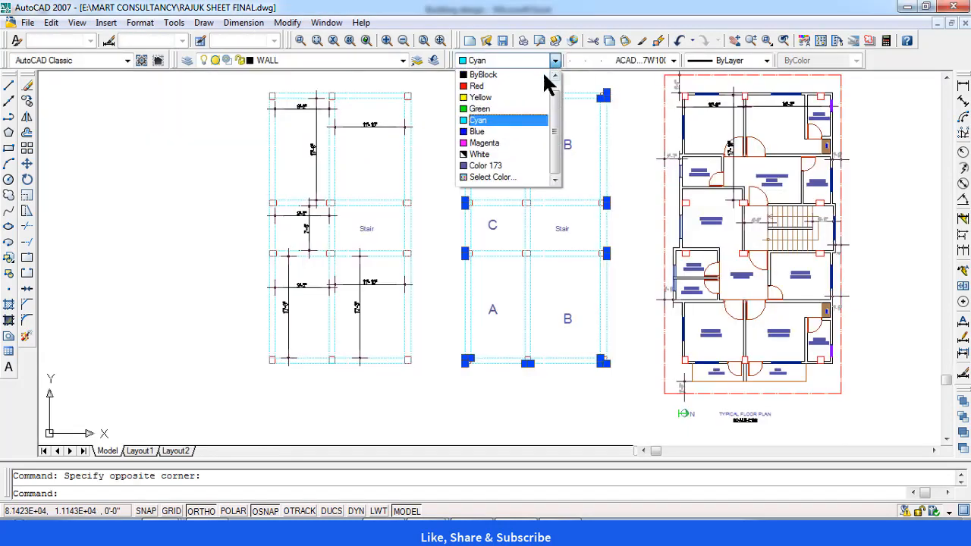
click(485, 132)
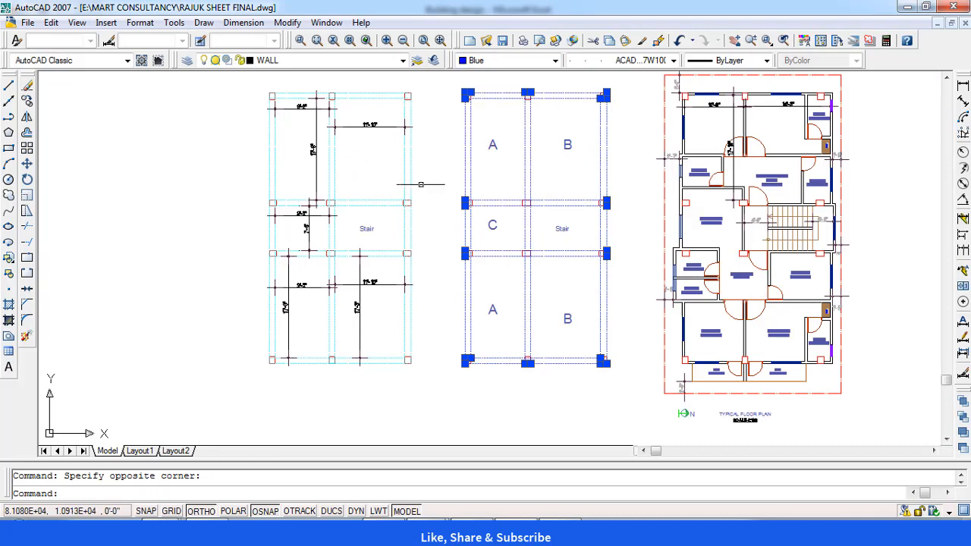
click(420, 184)
click(332, 152)
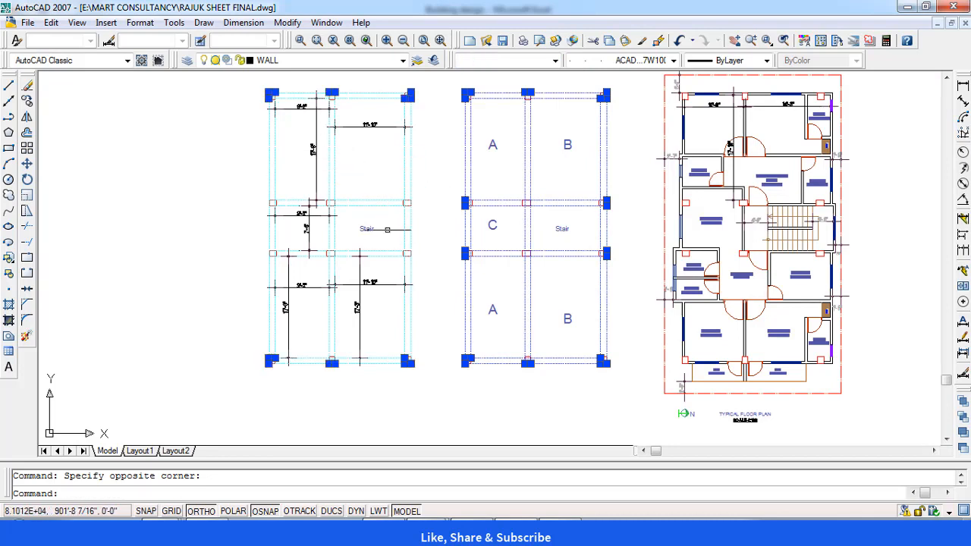
click(391, 217)
click(372, 187)
click(389, 265)
click(386, 241)
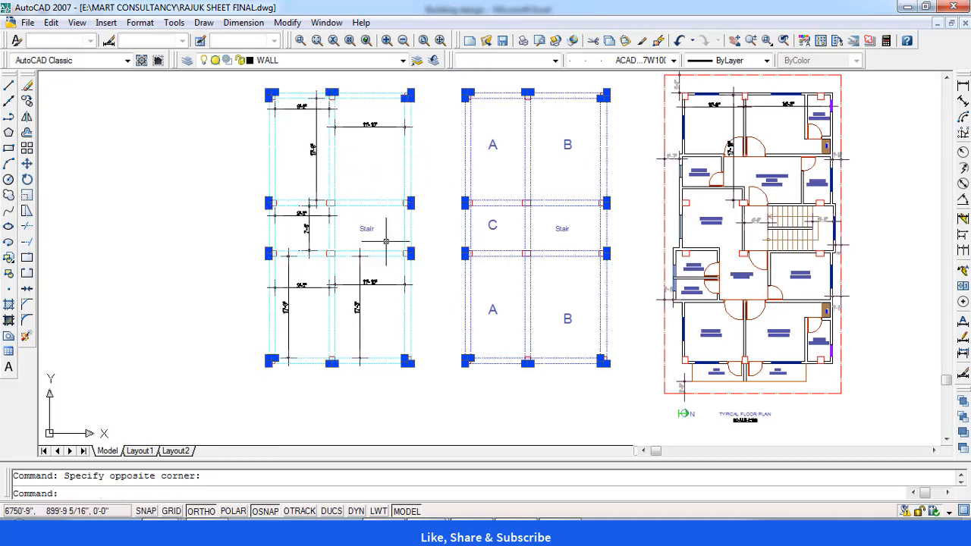
click(555, 60)
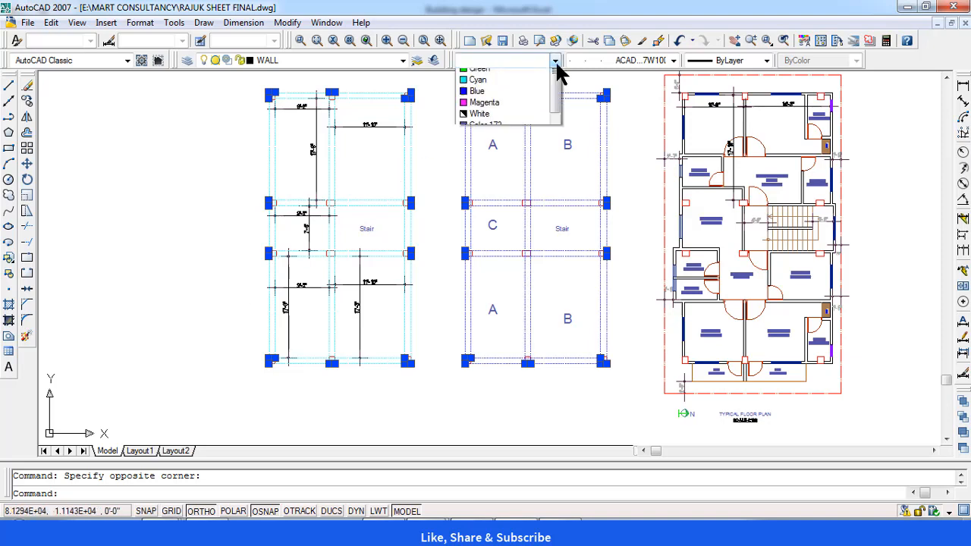
click(490, 147)
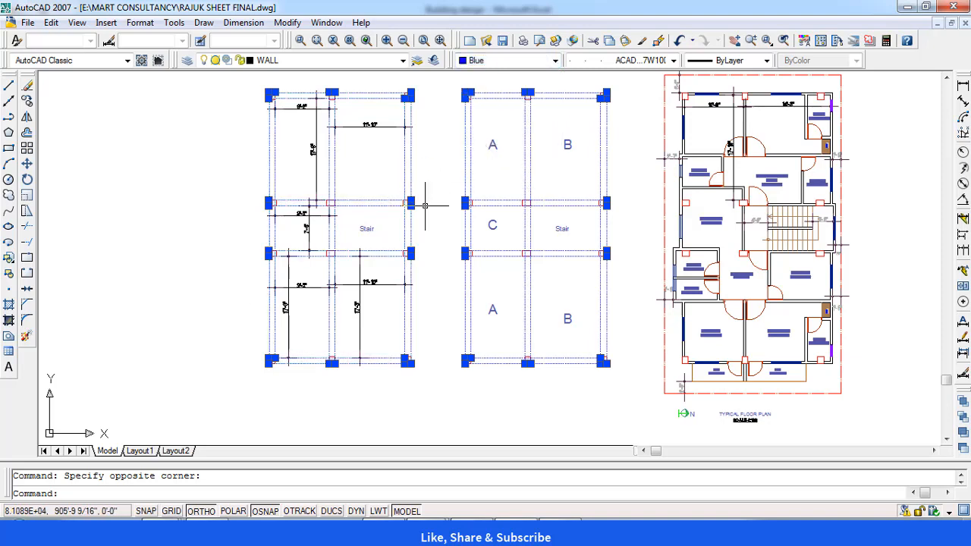
key(Escape)
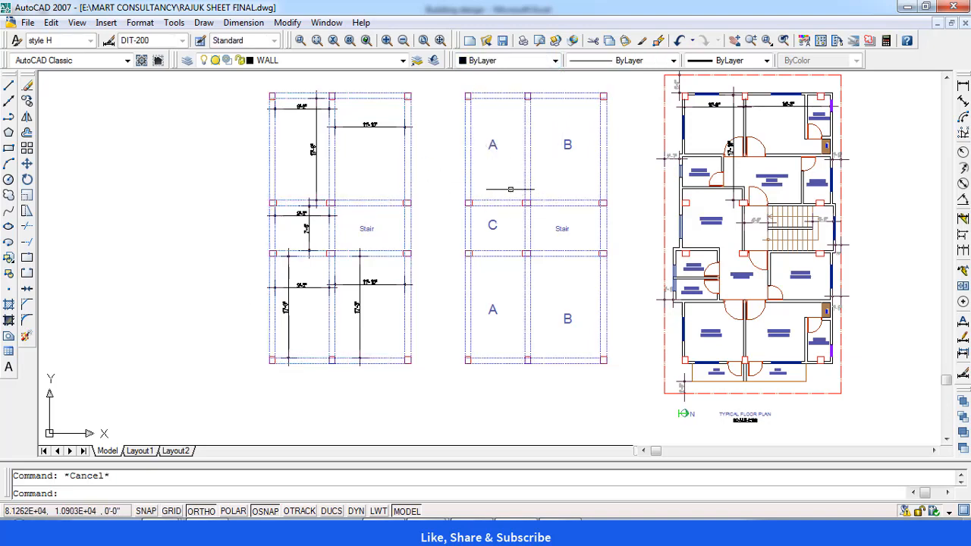
- Capture the dimensioned and labelled beam layouts together with the Snipping Tool and copy the snip
drag(510, 189, 451, 214)
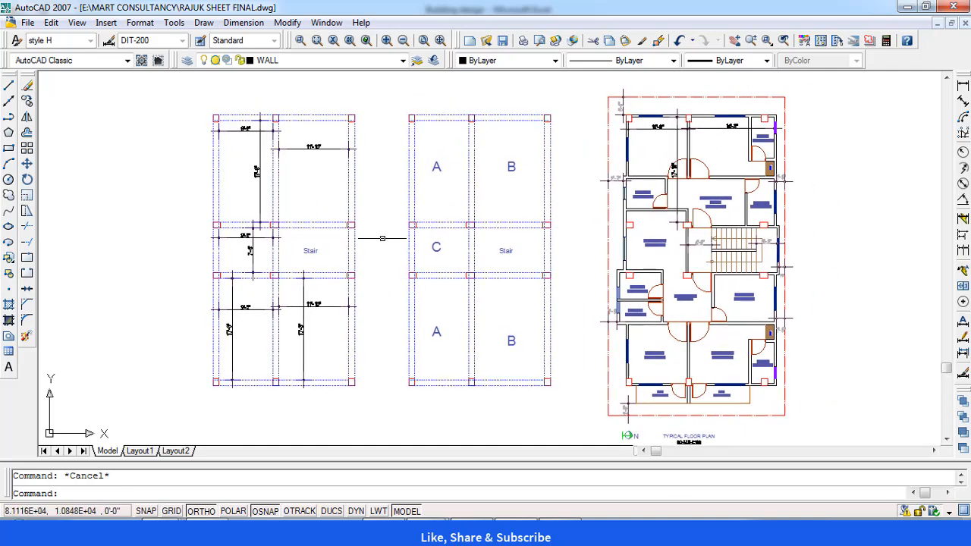
scroll(382, 239, up, 2)
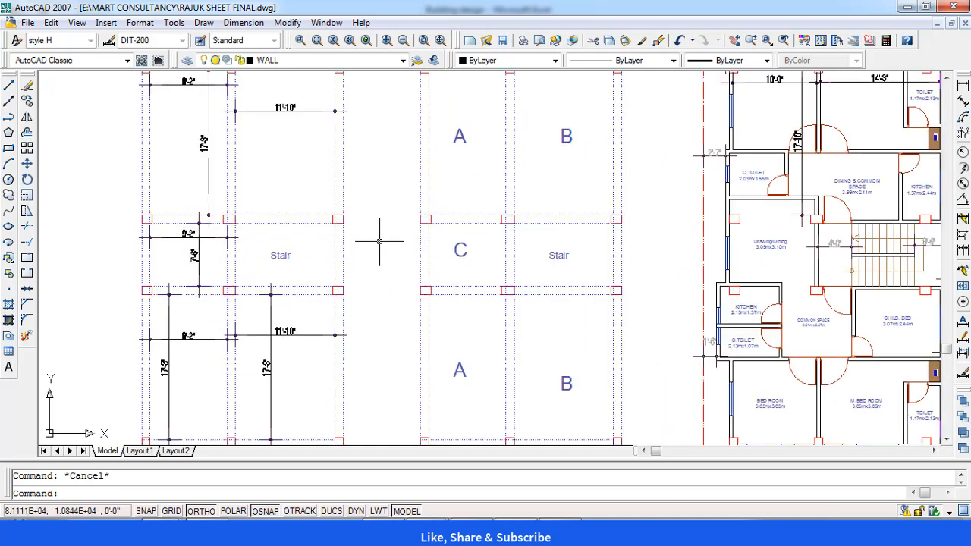
drag(387, 242, 420, 223)
scroll(421, 223, down, 4)
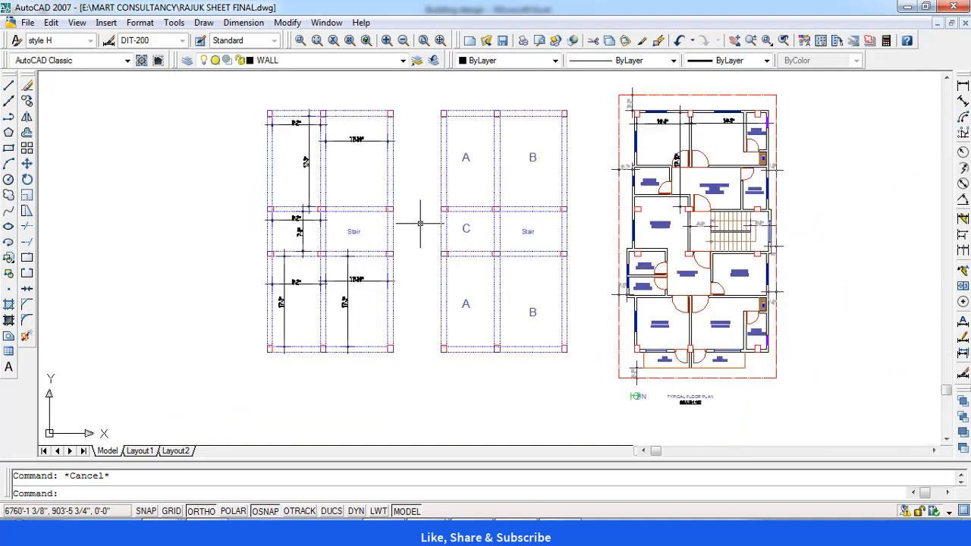
scroll(420, 223, up, 3)
scroll(420, 223, down, 2)
scroll(421, 223, up, 1)
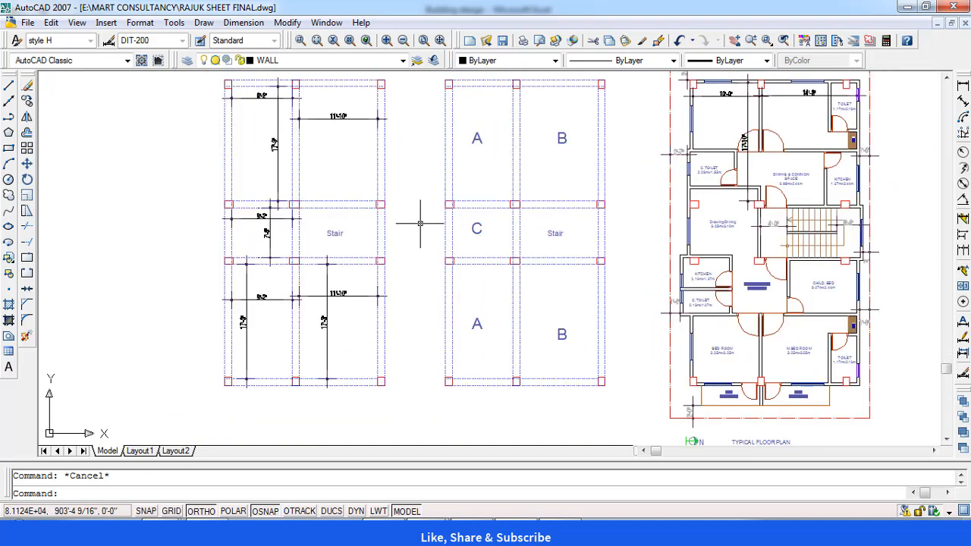
drag(420, 223, 427, 244)
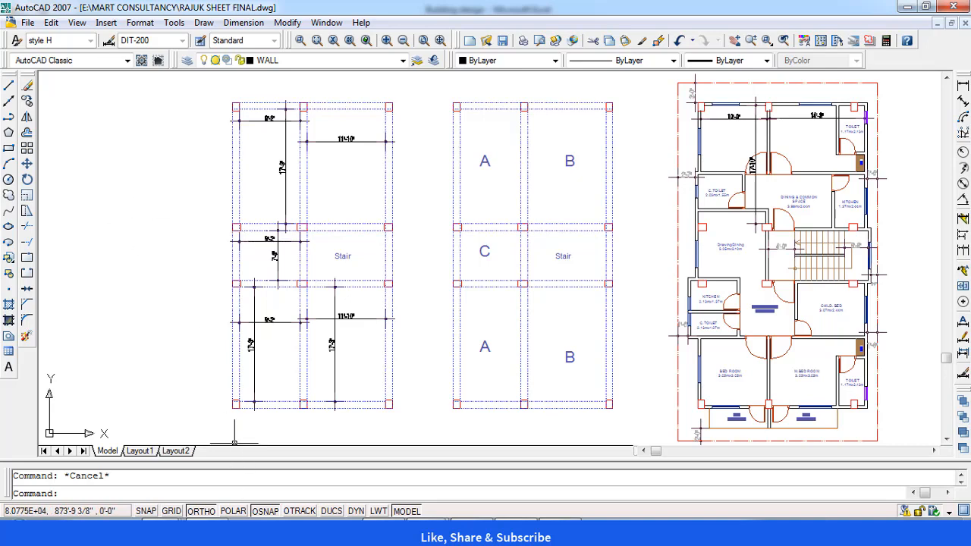
click(338, 533)
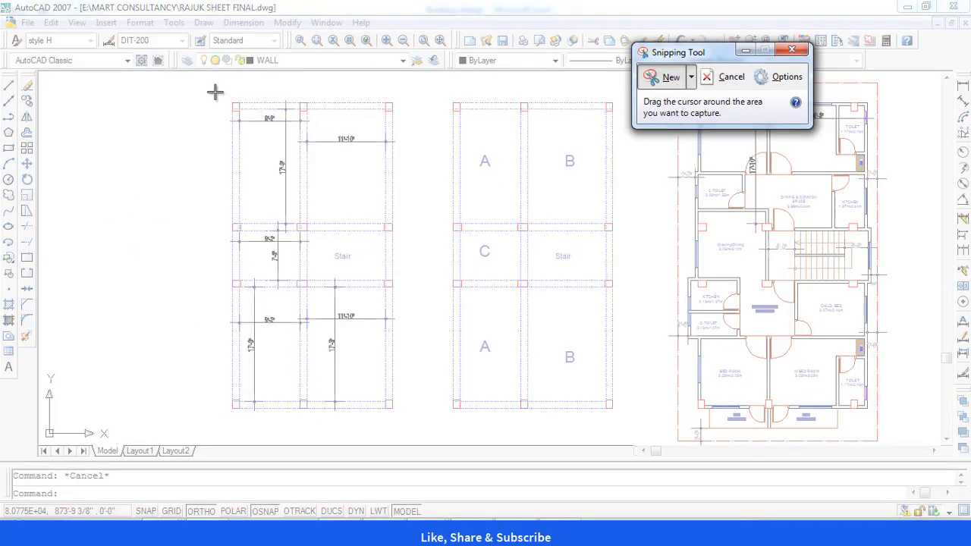
mouse_move(226, 97)
mouse_down()
mouse_move(278, 151)
mouse_move(618, 414)
mouse_up()
right_click(379, 249)
click(410, 274)
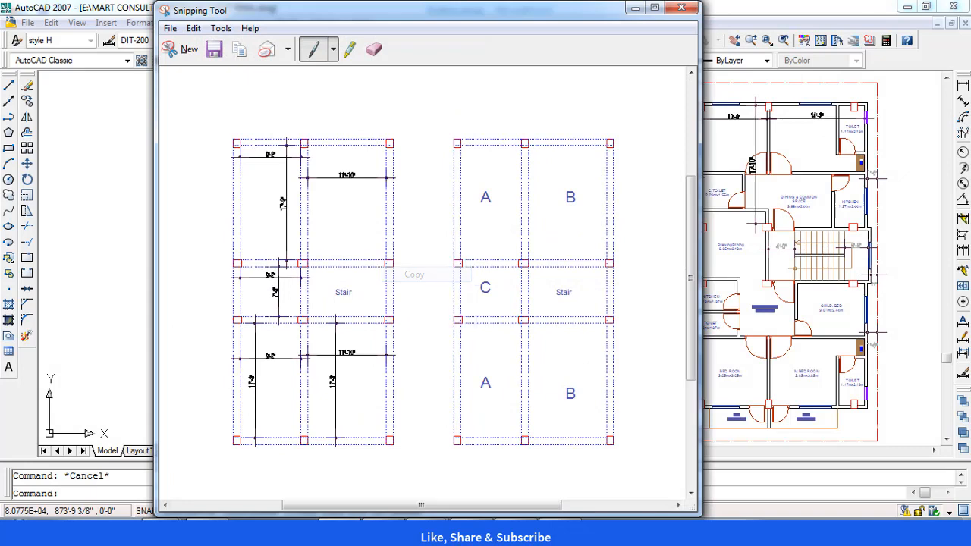
- Switch to the Building design workbook in Excel and paste the layout snip at cell G22 of Sheet1
mouse_move(557, 510)
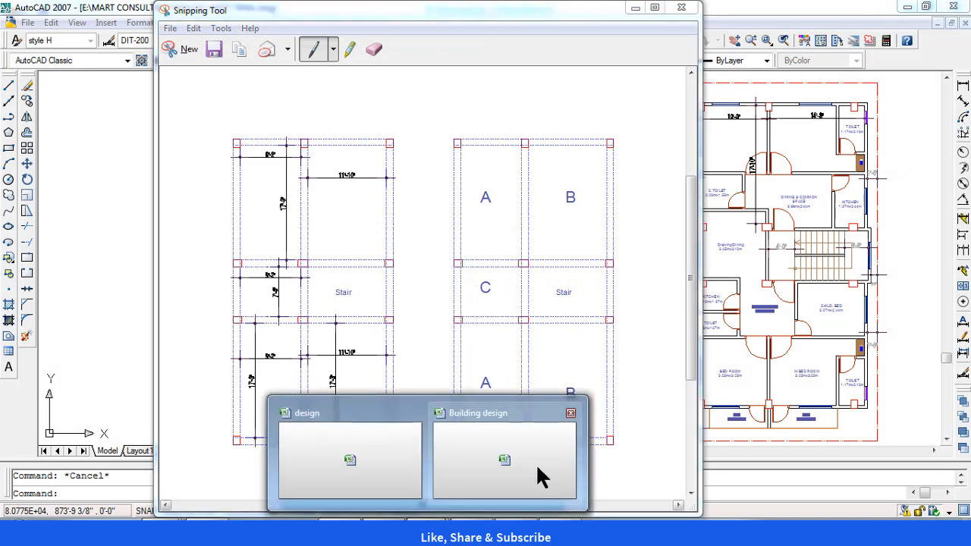
click(539, 421)
scroll(159, 190, up, 4)
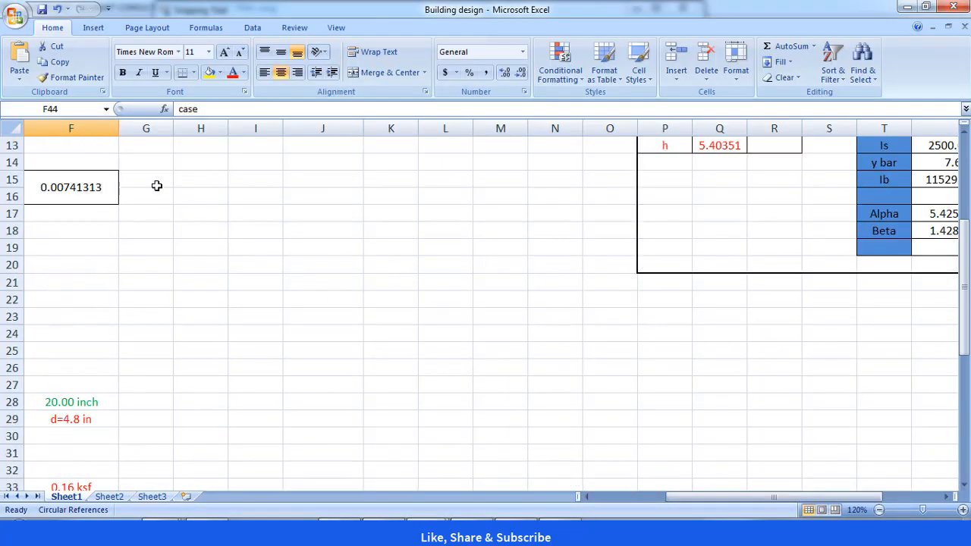
scroll(158, 187, down, 2)
click(149, 194)
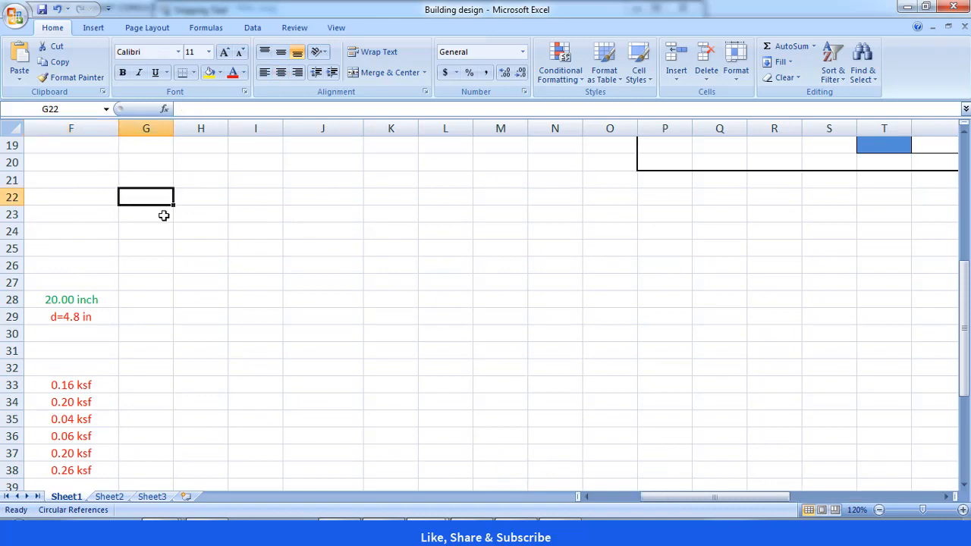
key(ctrl+v)
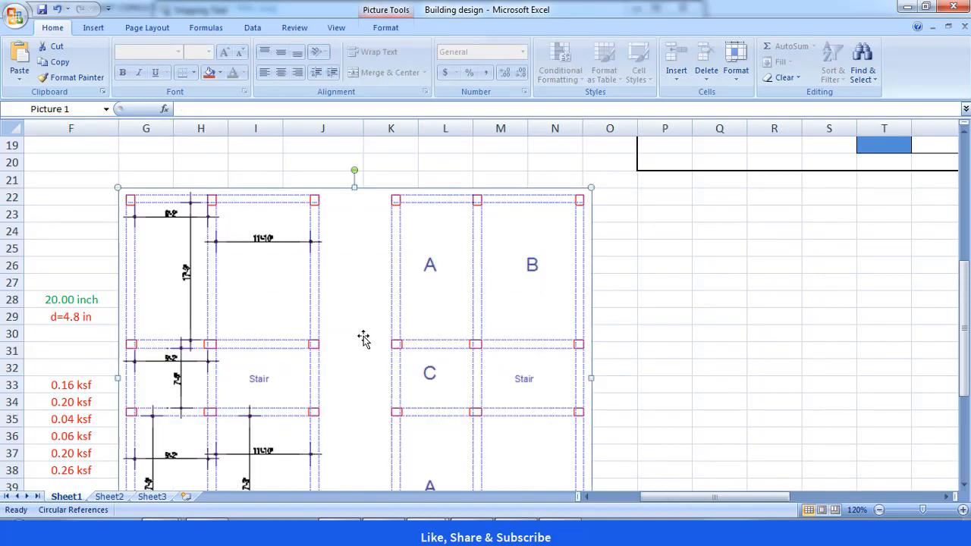
- Resize the pasted layout picture to end just above the slab table header and widen it to column S
scroll(362, 338, down, 2)
scroll(363, 334, down, 2)
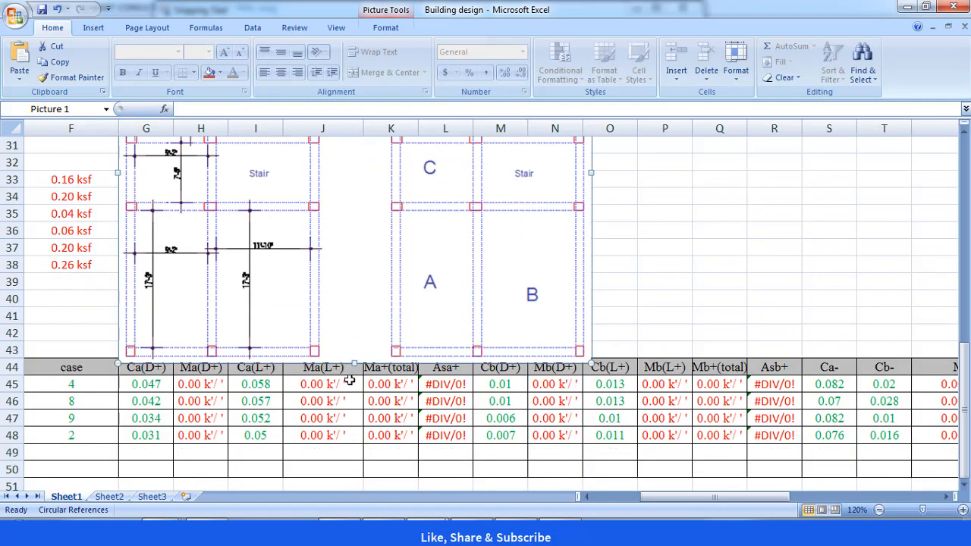
mouse_move(355, 365)
mouse_down()
mouse_move(353, 334)
mouse_move(355, 348)
mouse_up()
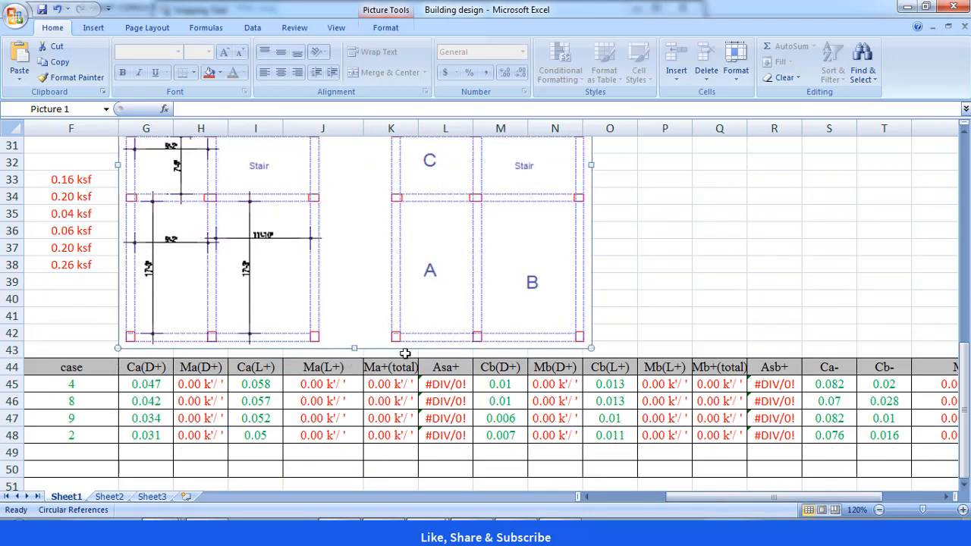
key(ctrl+z)
click(593, 270)
click(584, 272)
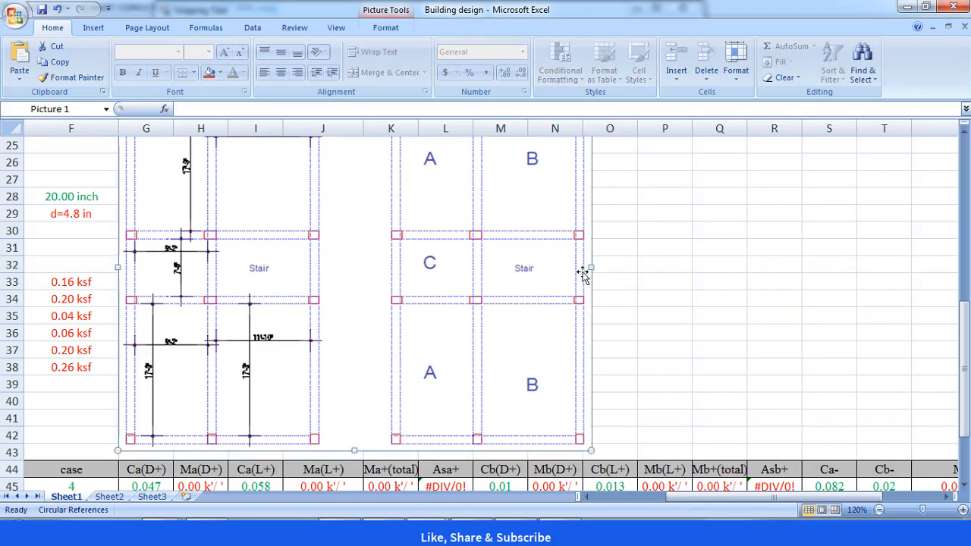
drag(591, 268, 819, 266)
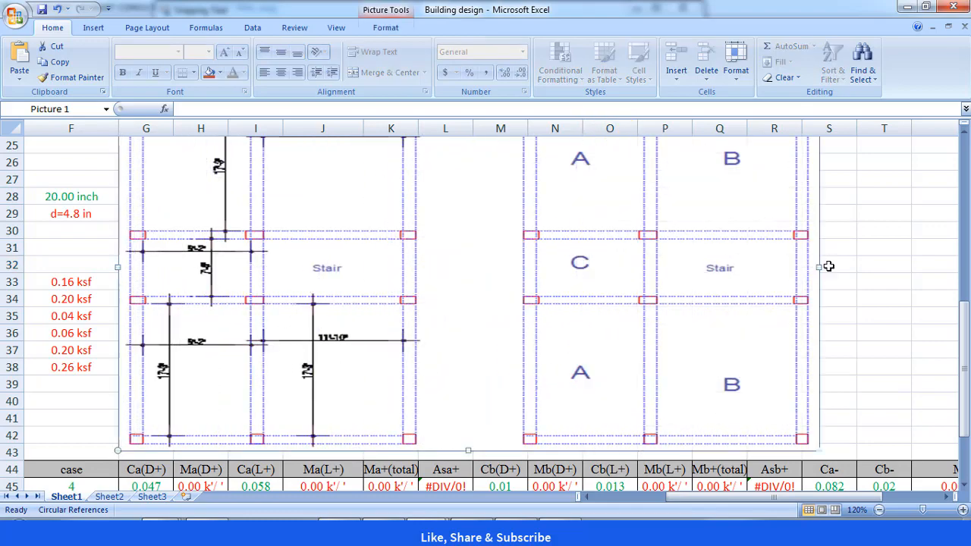
click(895, 263)
- Examine the pasted layout picture's panel labels and dimensions alongside the assumed slab loads and the slab table
scroll(338, 356, down, 2)
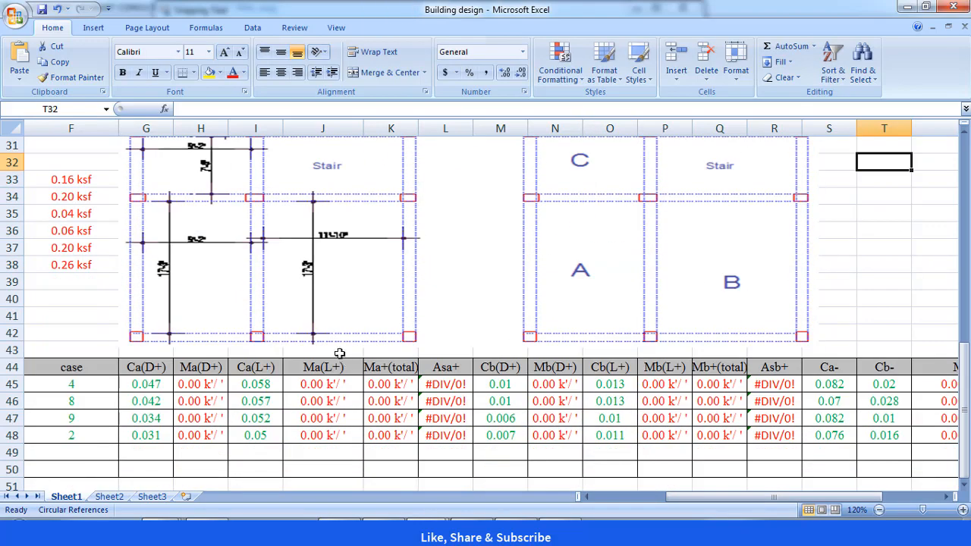
scroll(335, 353, up, 5)
scroll(338, 351, down, 1)
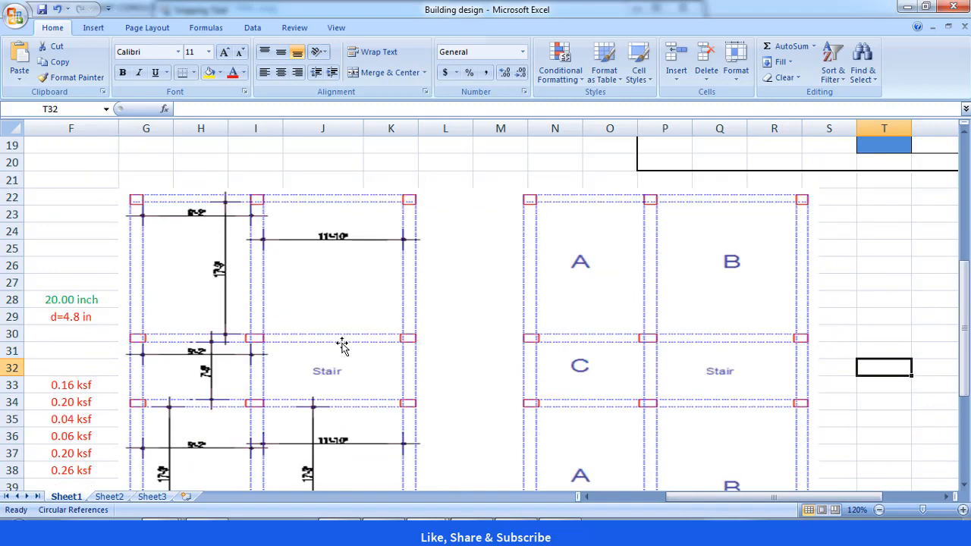
drag(678, 496, 644, 510)
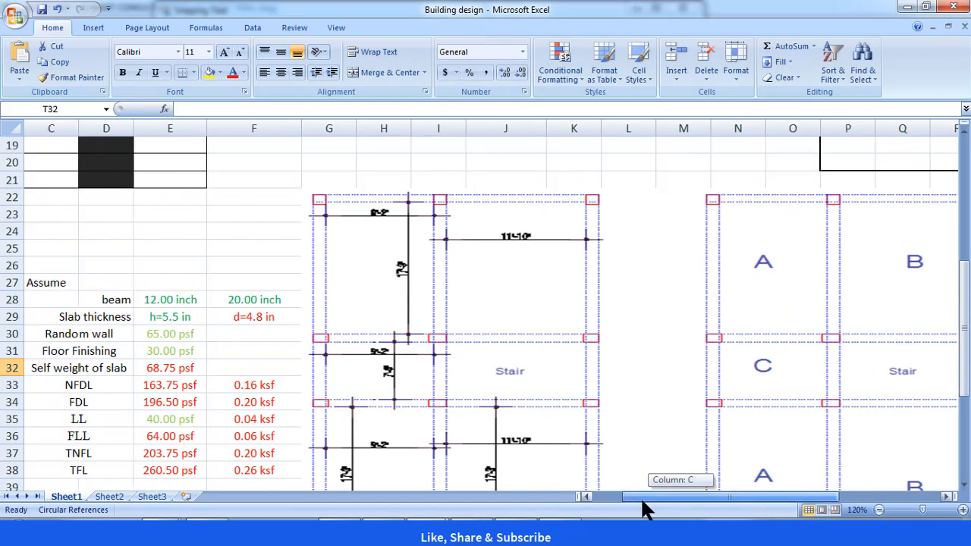
scroll(356, 398, down, 1)
scroll(343, 397, up, 2)
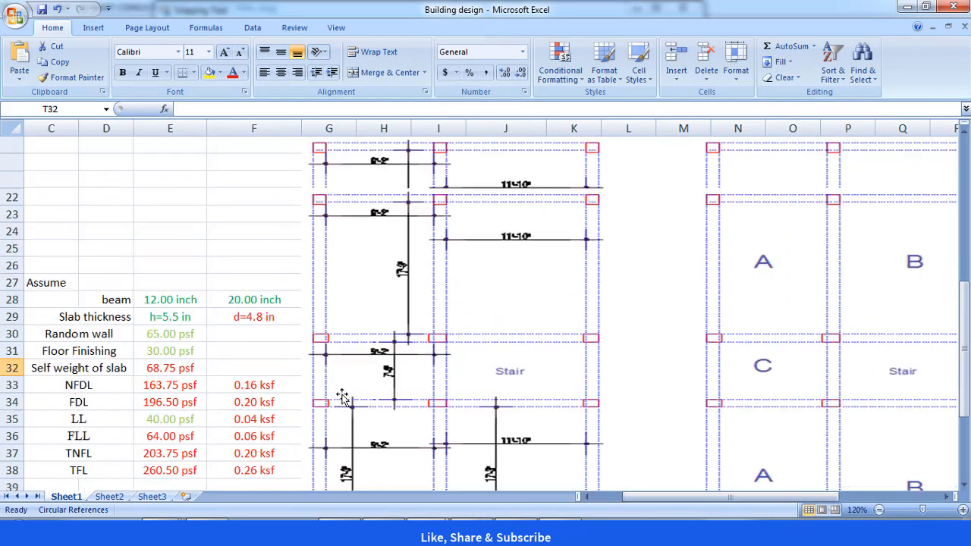
drag(685, 500, 761, 514)
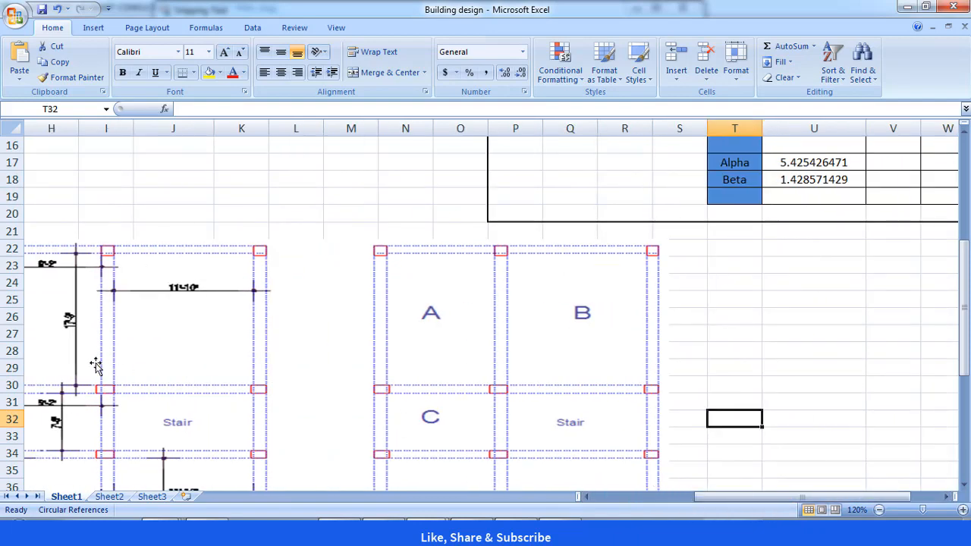
drag(701, 507, 611, 504)
scroll(650, 390, down, 2)
scroll(658, 385, down, 1)
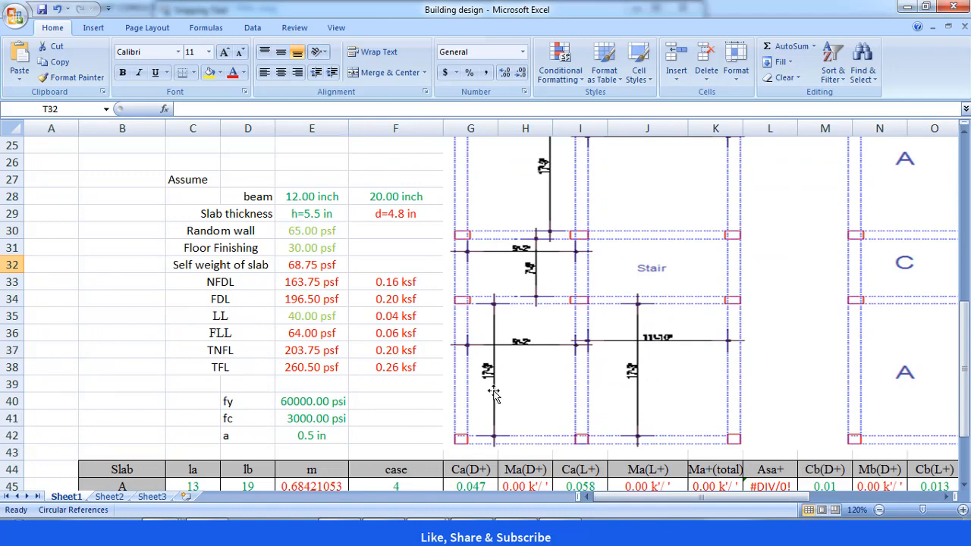
scroll(687, 365, up, 2)
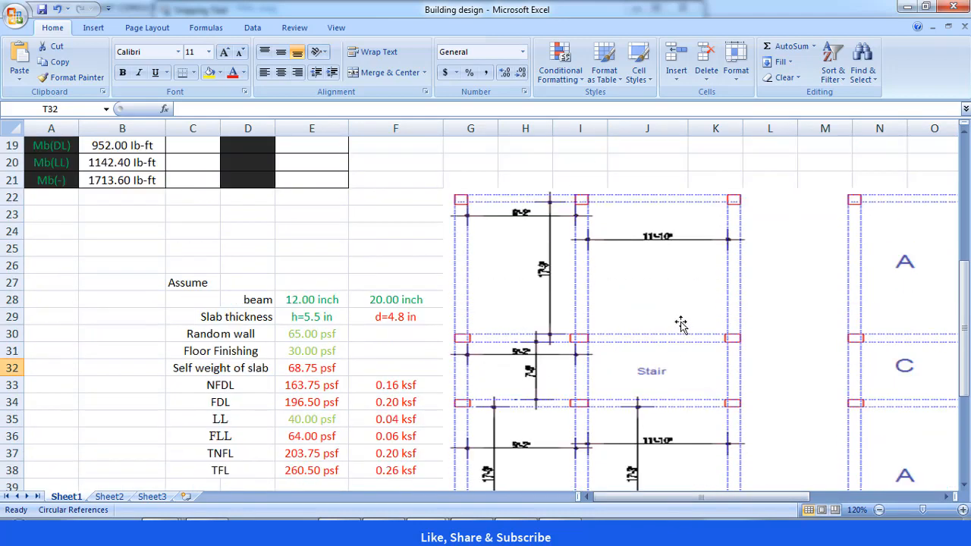
scroll(666, 357, down, 1)
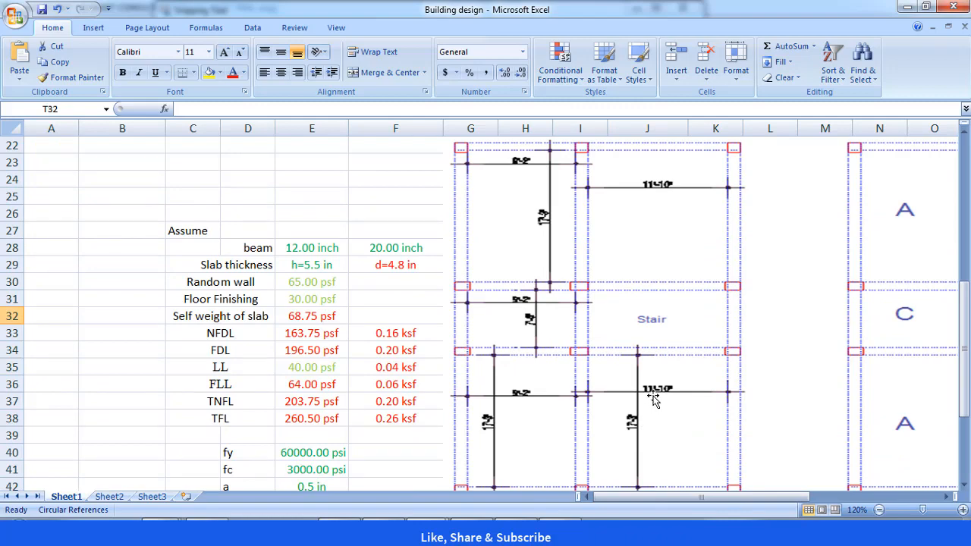
- Set the small dimension of slab in the Slab Thickness calculation to 11.83 ft
drag(689, 497, 839, 493)
scroll(809, 416, up, 7)
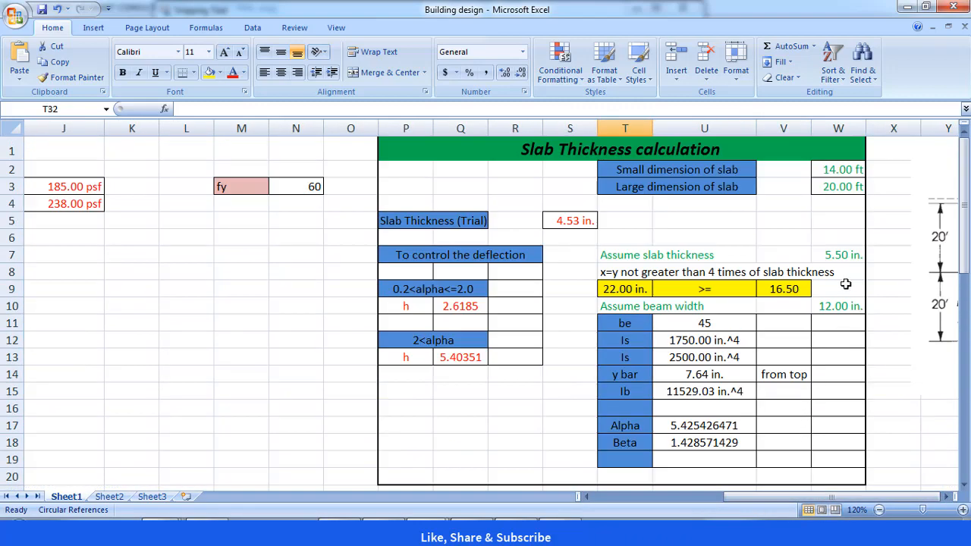
click(834, 167)
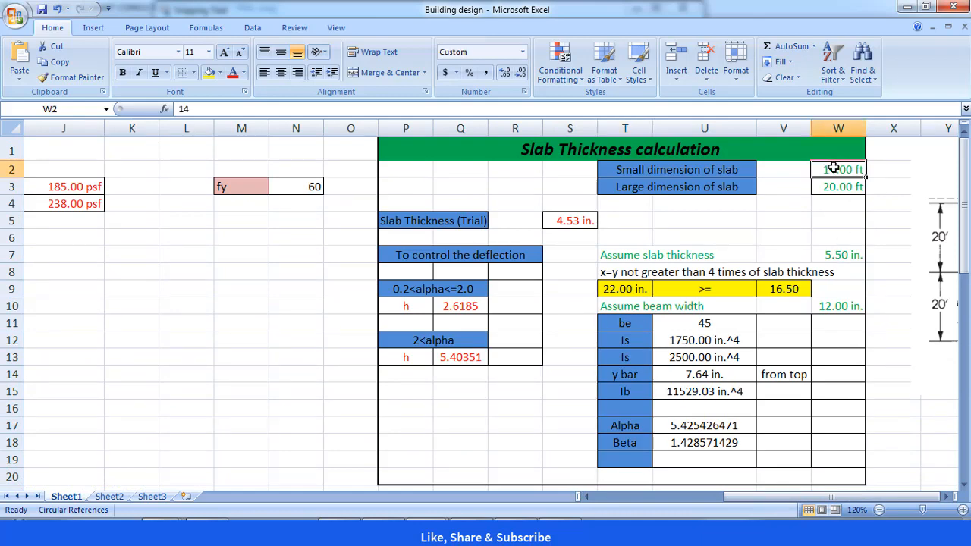
text(11..8)
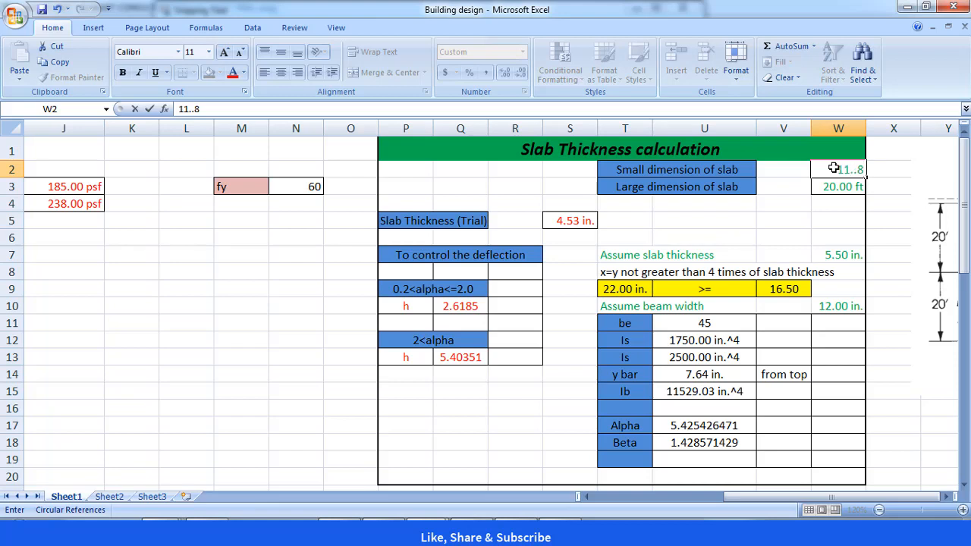
key(BackSpace)
key(BackSpace)
click(887, 197)
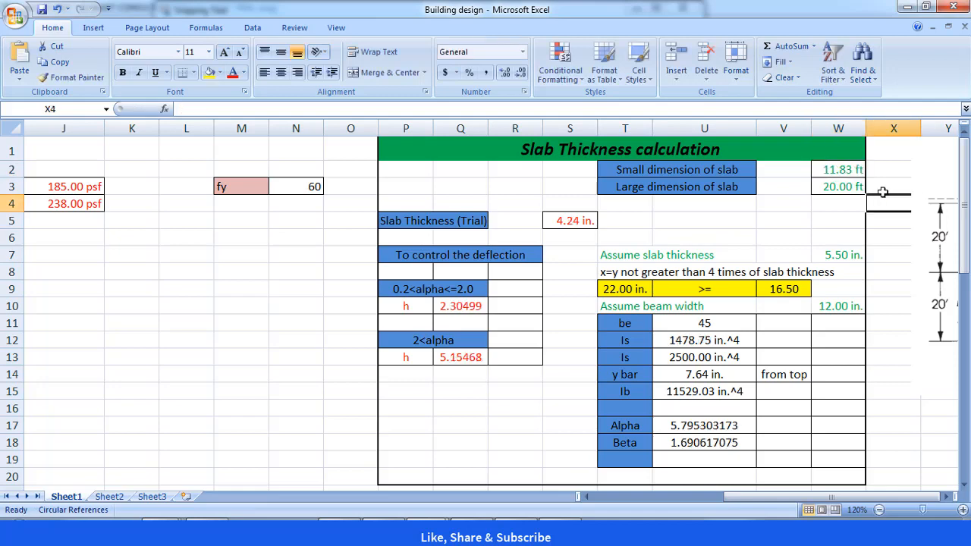
- Set the large dimension of slab in the Slab Thickness calculation to 17.25 ft
click(834, 187)
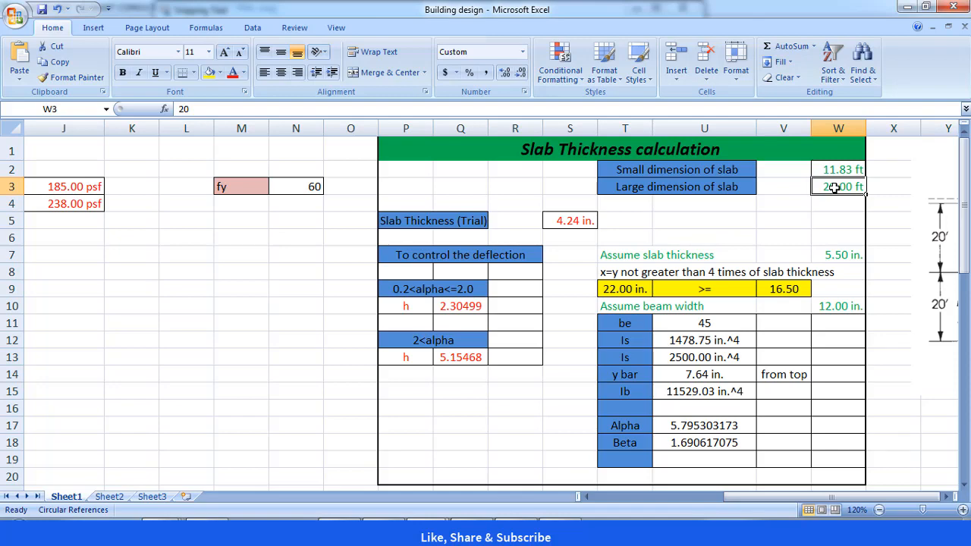
text(17.25)
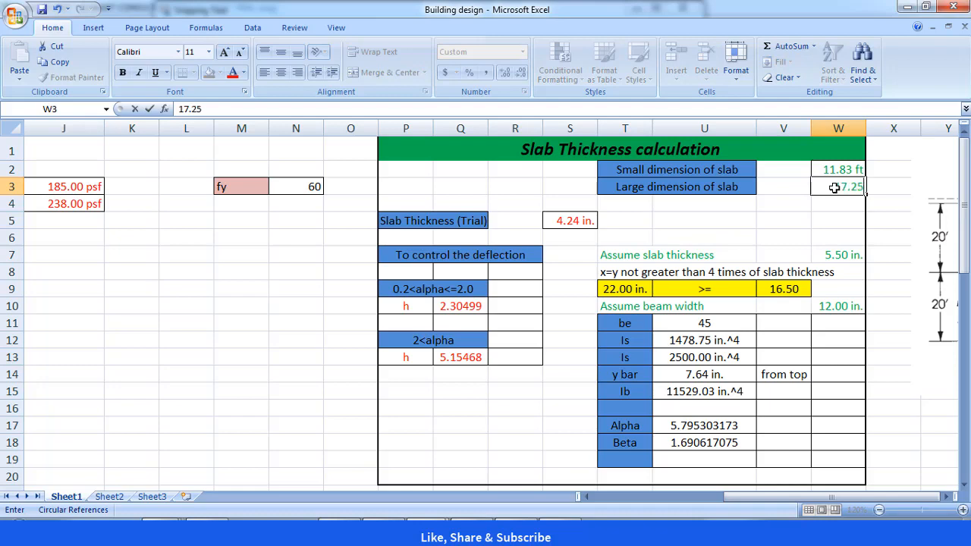
key(Return)
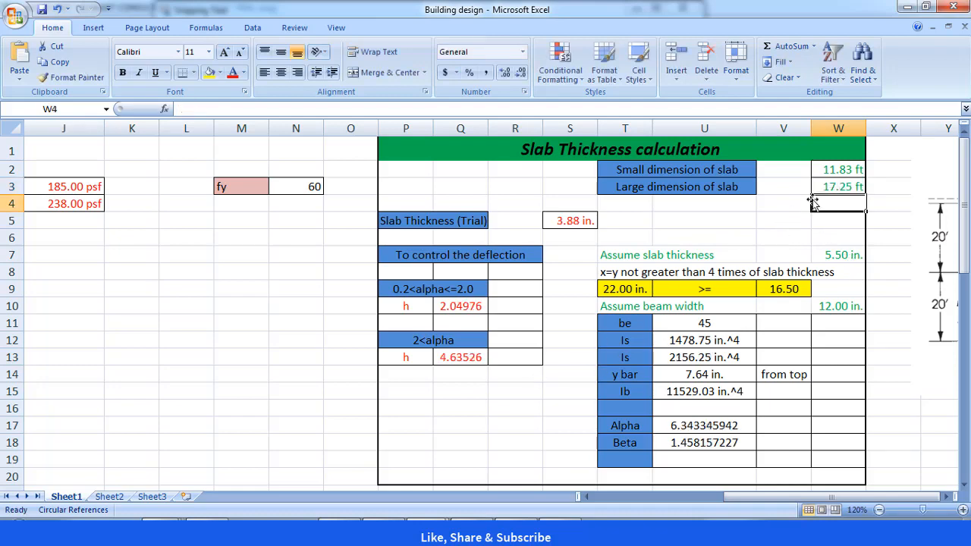
- Set the assumed slab thickness in the Slab Thickness calculation to 5 in
click(832, 255)
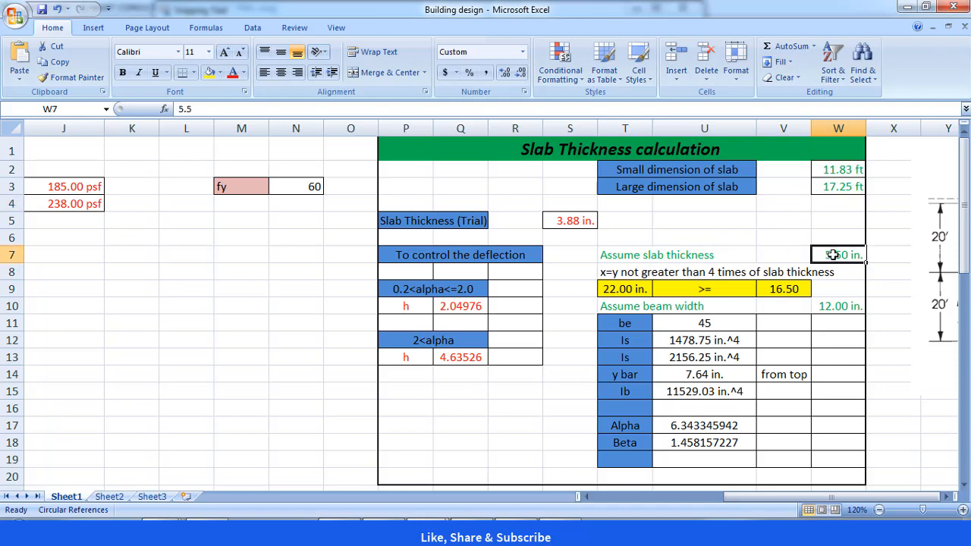
text(5)
key(Return)
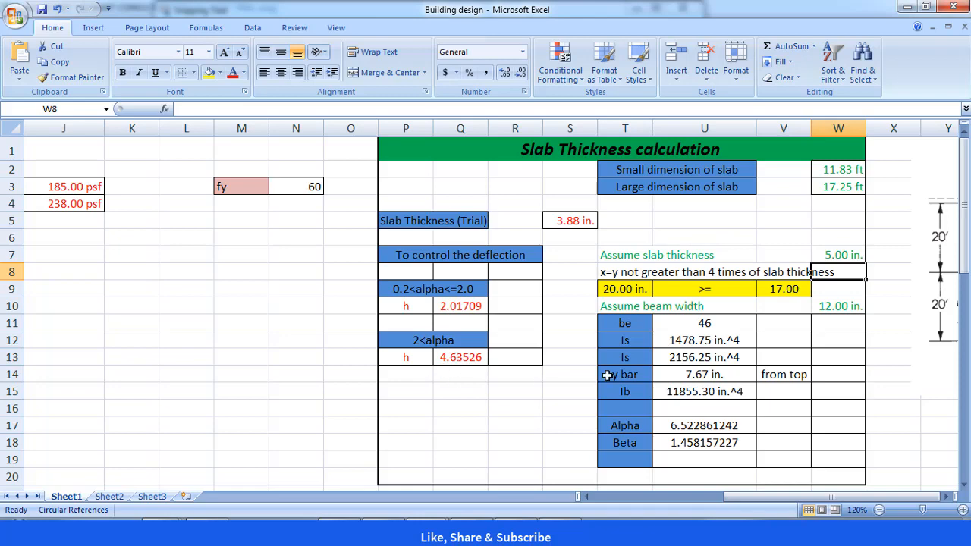
click(891, 358)
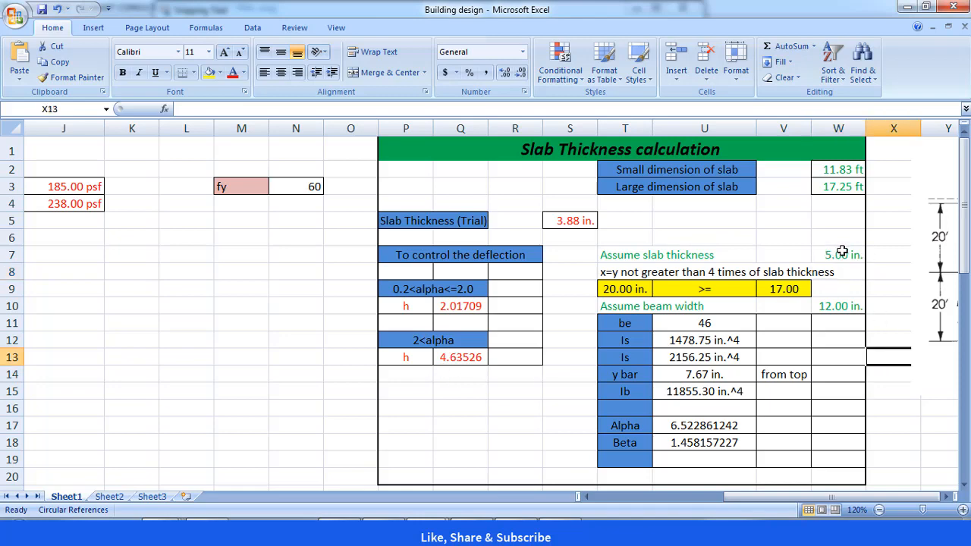
- Review the span dimensions of slab panels A, B and C in the layout picture above the slab table
drag(792, 497, 690, 513)
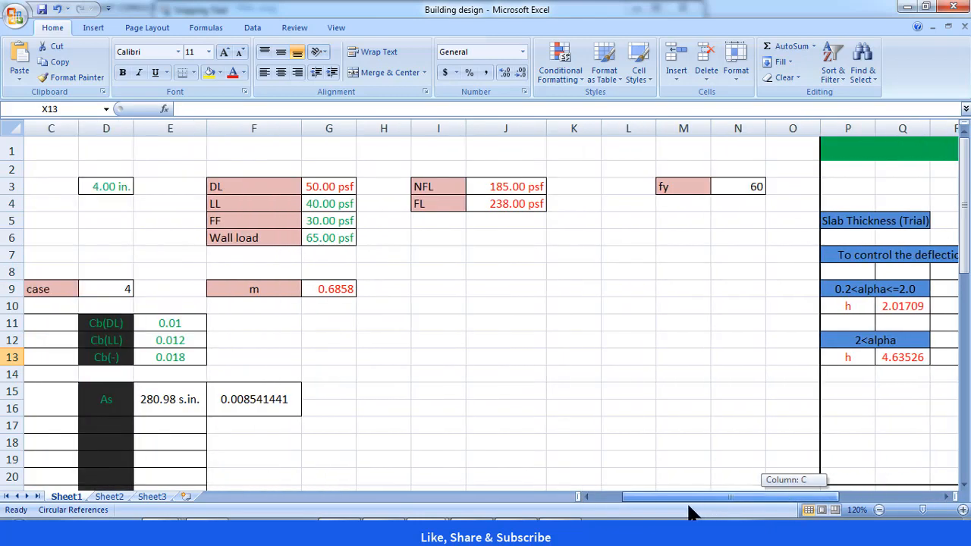
scroll(667, 444, down, 6)
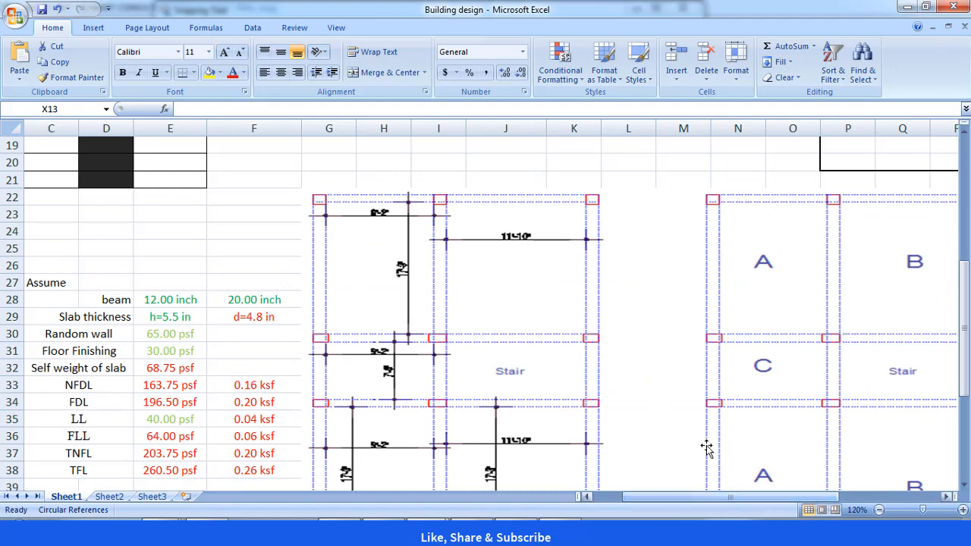
scroll(645, 436, down, 2)
scroll(609, 369, up, 2)
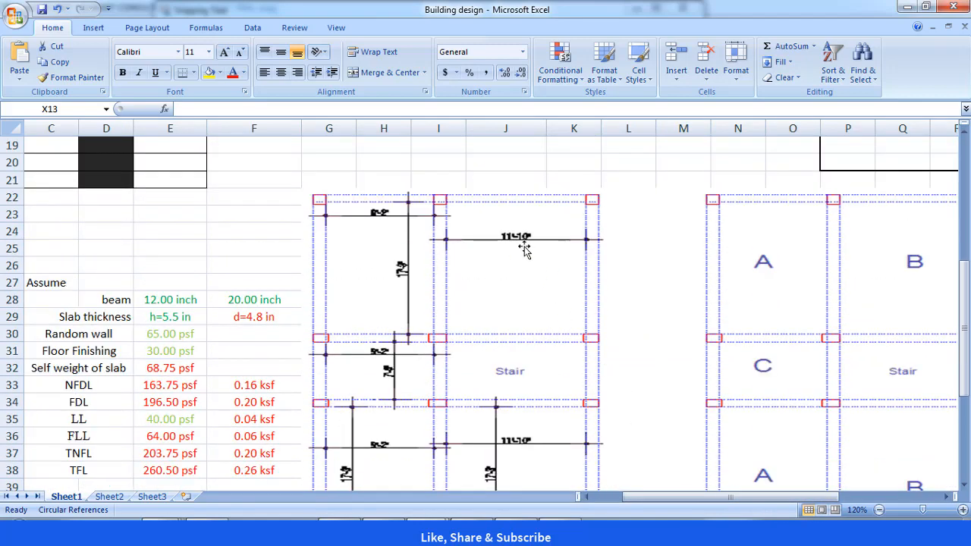
scroll(384, 333, down, 1)
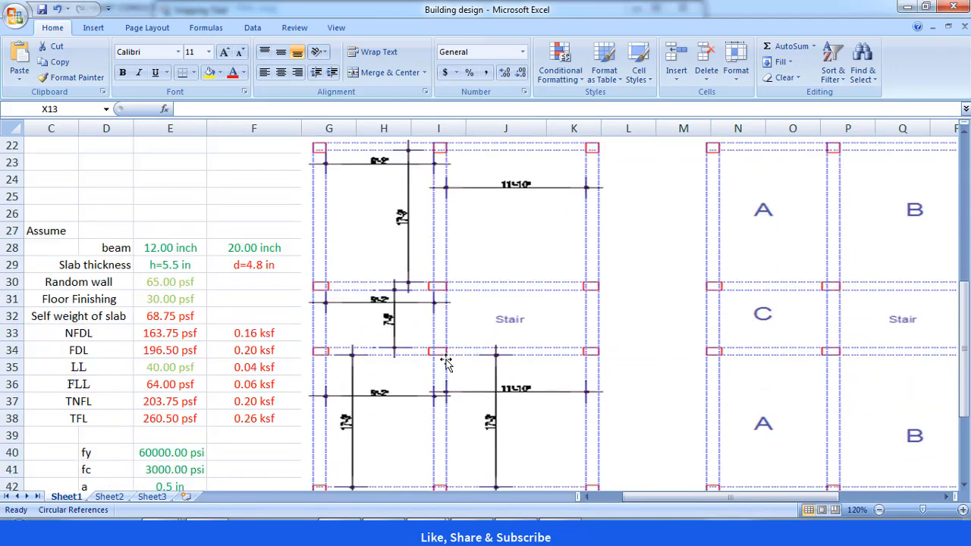
scroll(446, 364, down, 2)
scroll(436, 349, up, 2)
scroll(360, 380, down, 1)
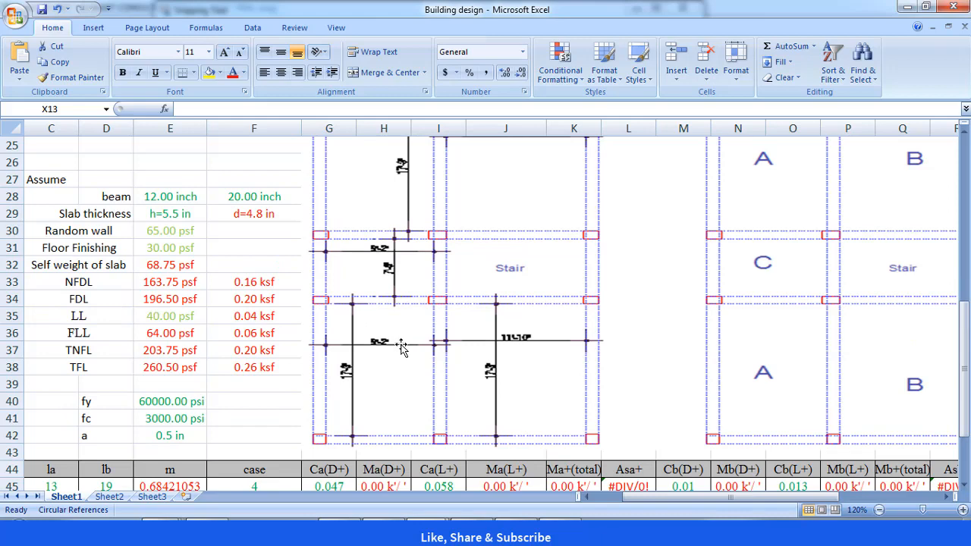
scroll(417, 341, up, 2)
scroll(503, 254, down, 1)
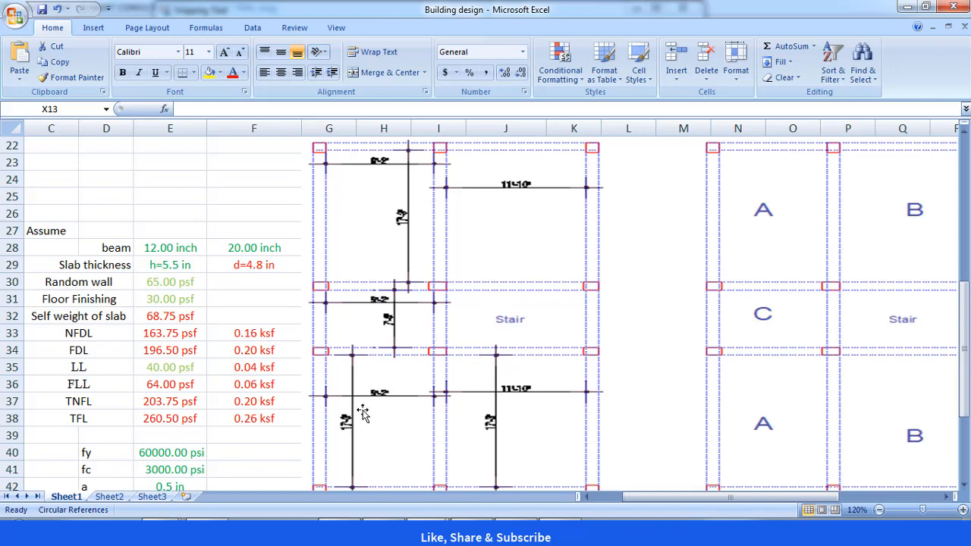
scroll(384, 285, up, 2)
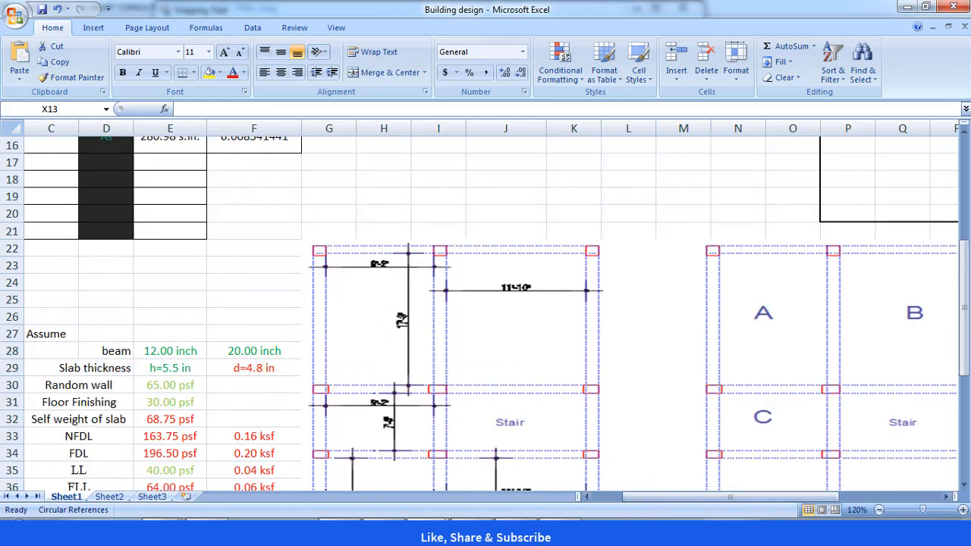
- Switch to AutoCAD and inspect the dimensions of the two upper panels in the dimensioned beam layout
click(410, 533)
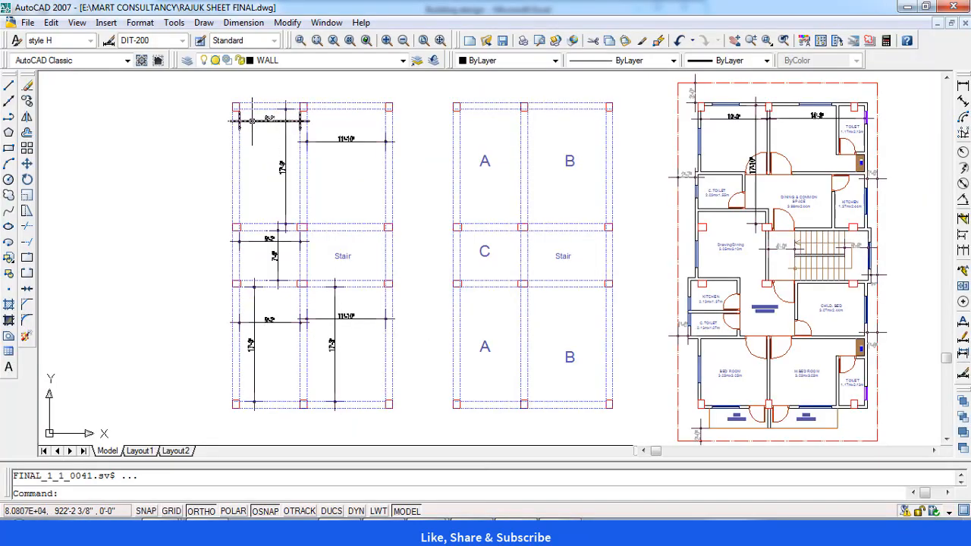
scroll(251, 119, up, 3)
scroll(252, 119, up, 3)
scroll(356, 336, down, 4)
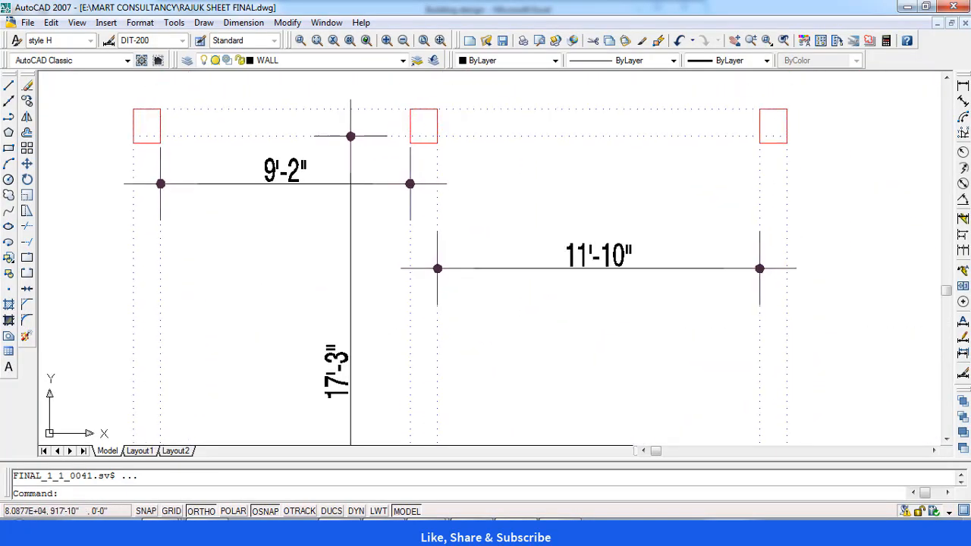
- Switch back to the Building design workbook in Excel and set the small dimension of slab in the Slab Thickness calculation to 9.16 ft
scroll(410, 341, up, 3)
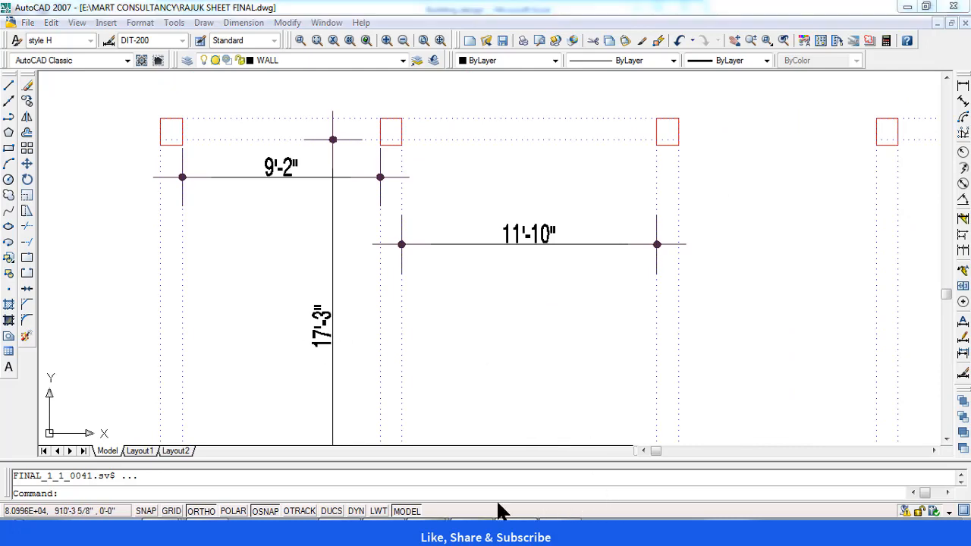
click(496, 533)
drag(646, 496, 794, 496)
scroll(806, 420, up, 5)
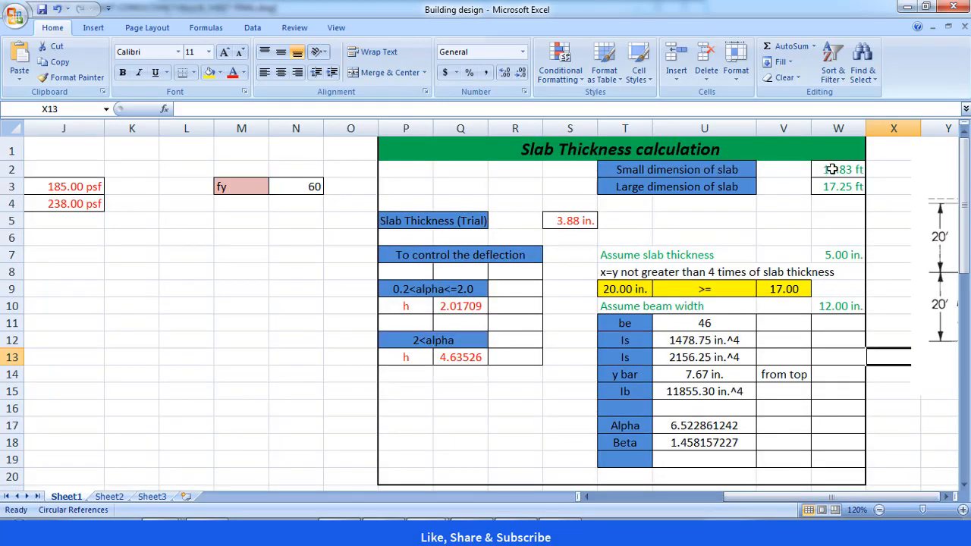
click(832, 169)
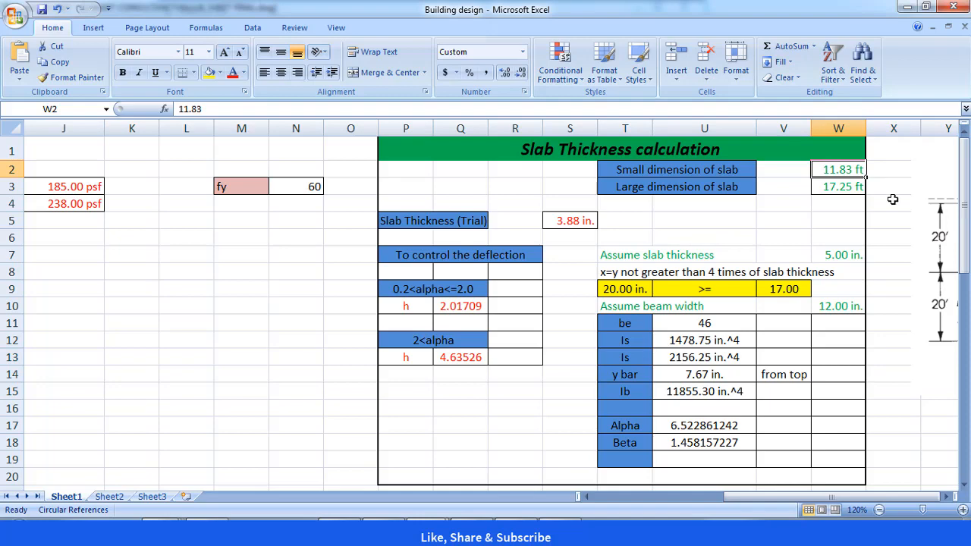
text(9)
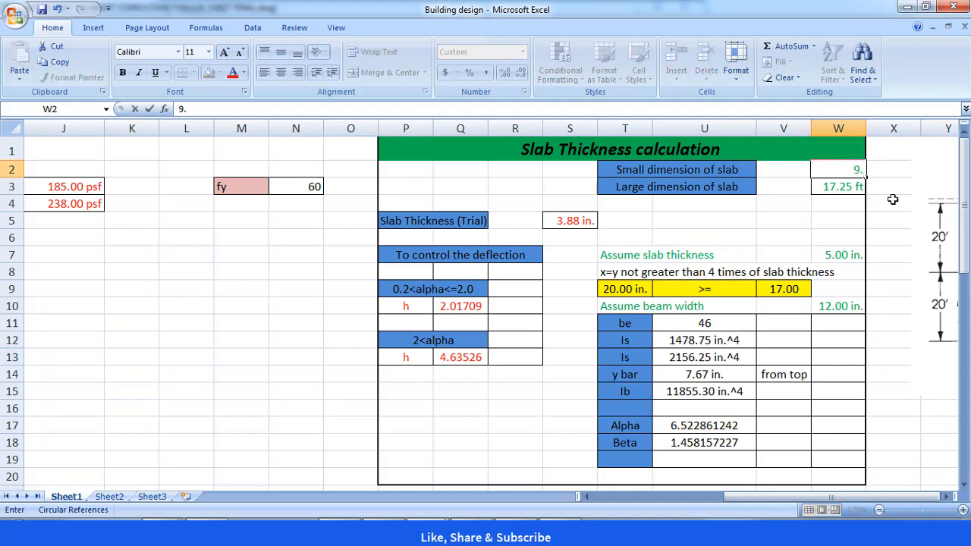
text(.16)
key(Return)
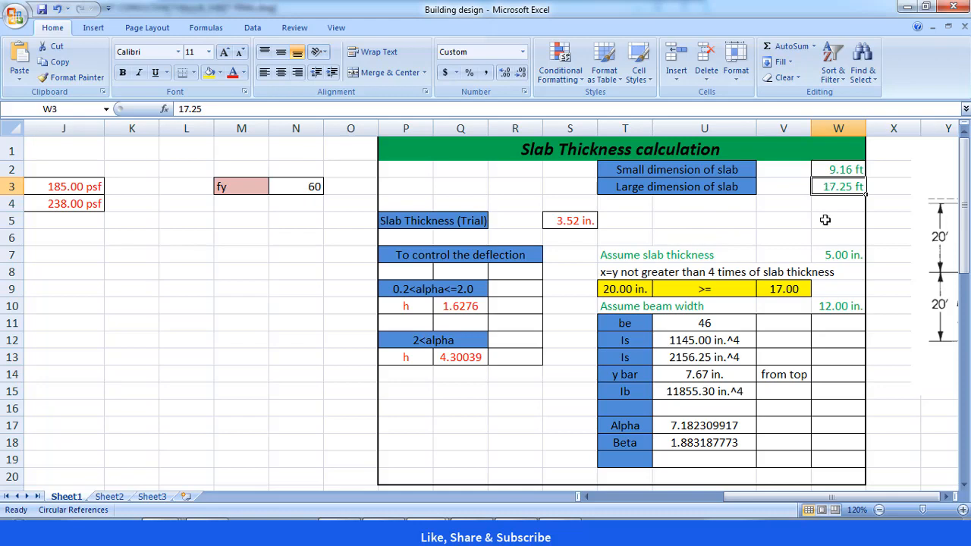
- Set the slab thickness h in the Assume block, beside the dimensioned layout picture, to 5 in
click(656, 115)
drag(743, 501, 691, 516)
scroll(620, 440, down, 6)
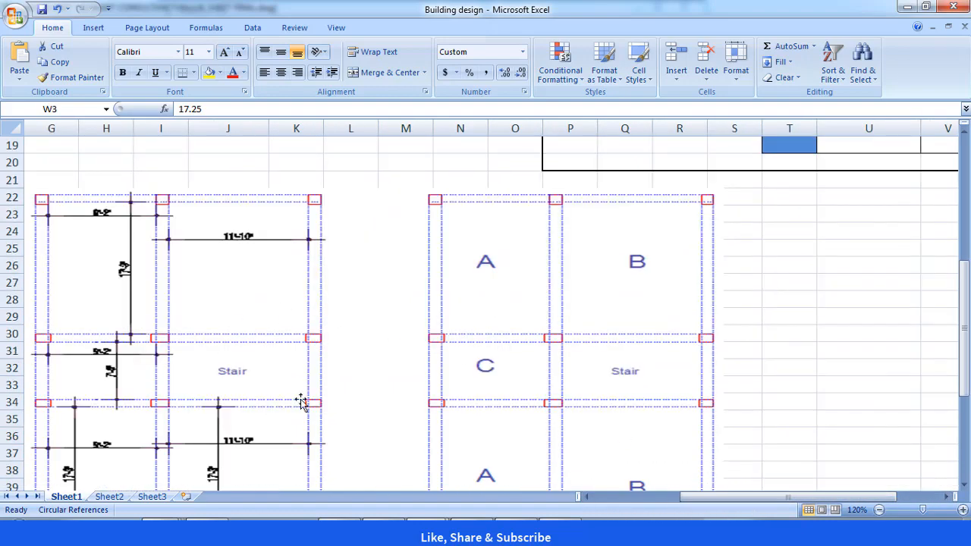
drag(690, 502, 629, 505)
scroll(499, 394, down, 2)
scroll(503, 380, down, 1)
scroll(511, 379, up, 2)
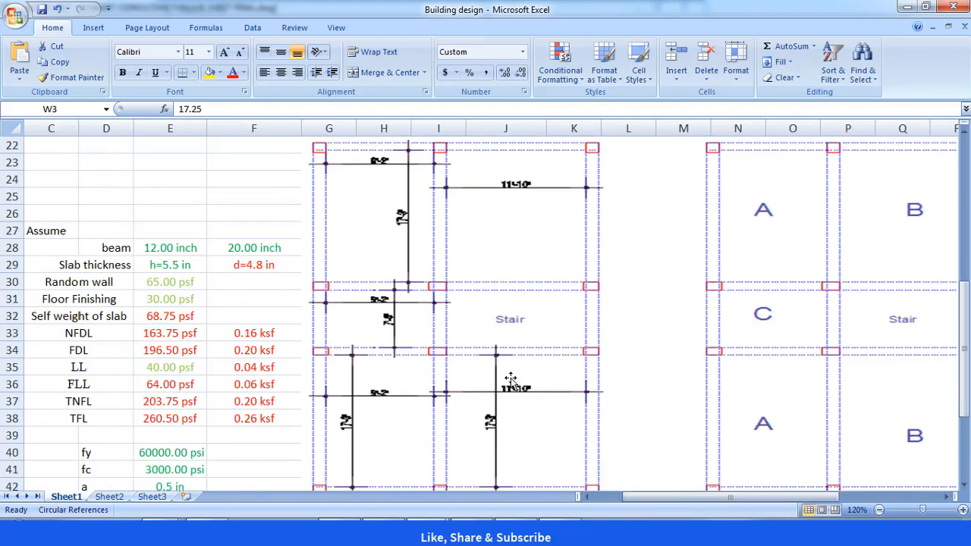
drag(728, 496, 645, 502)
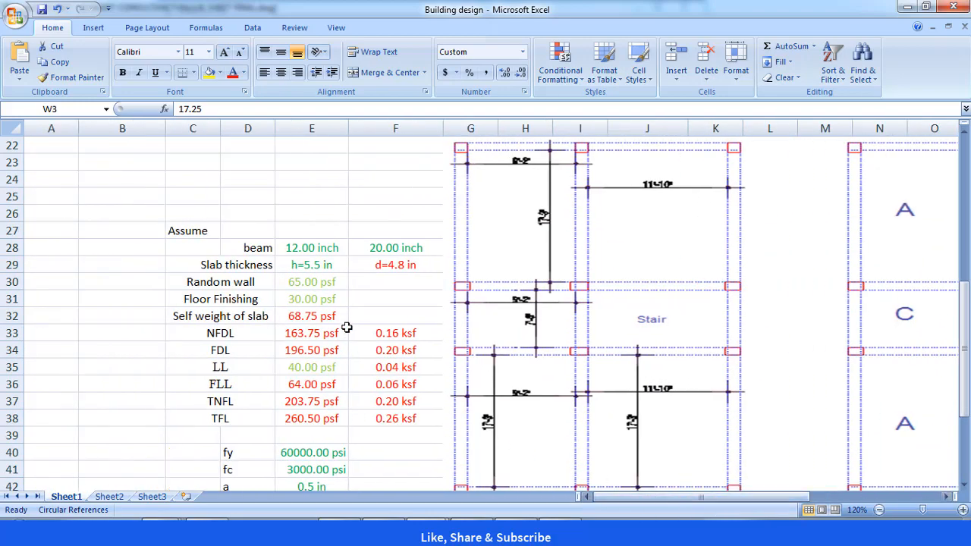
click(313, 269)
text(5)
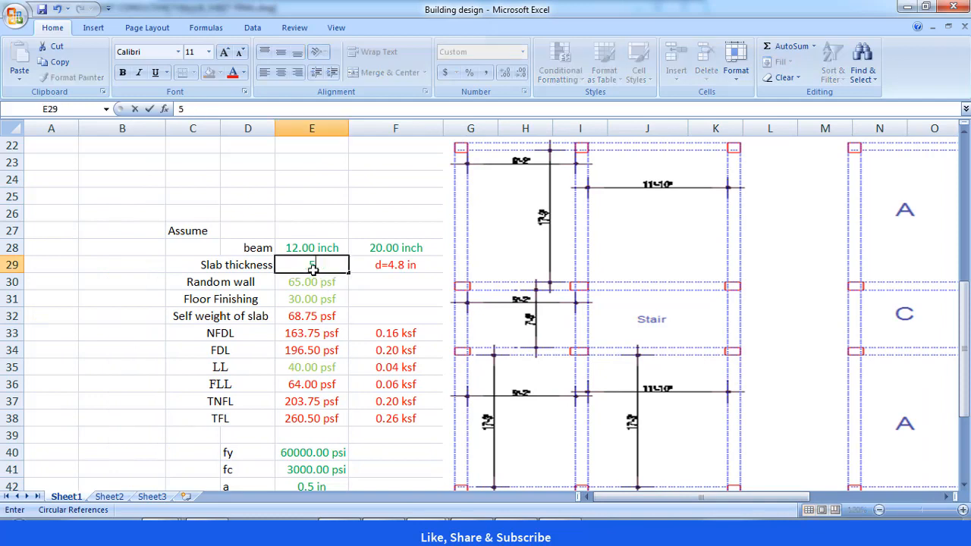
key(Return)
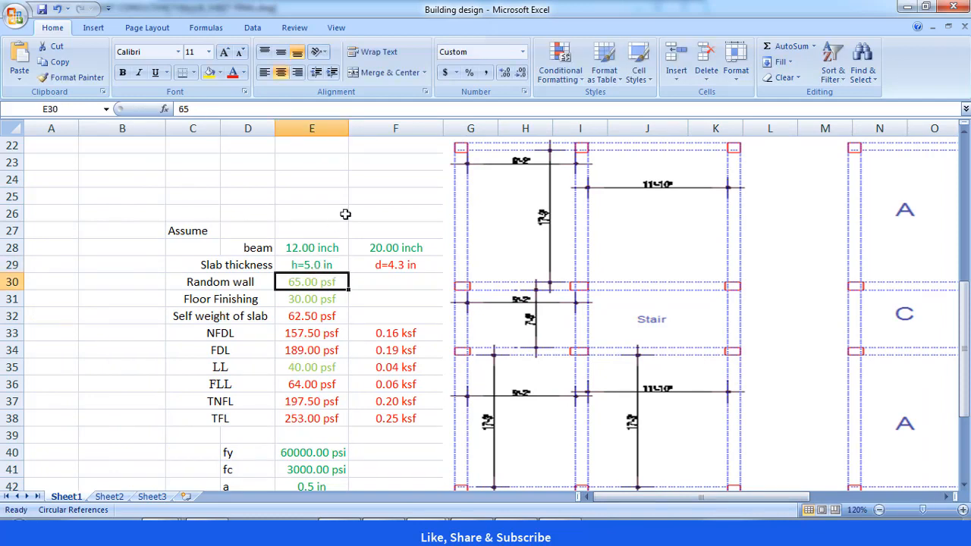
- Check the formula for the effective depth d beside the assumed slab thickness
click(391, 198)
click(384, 262)
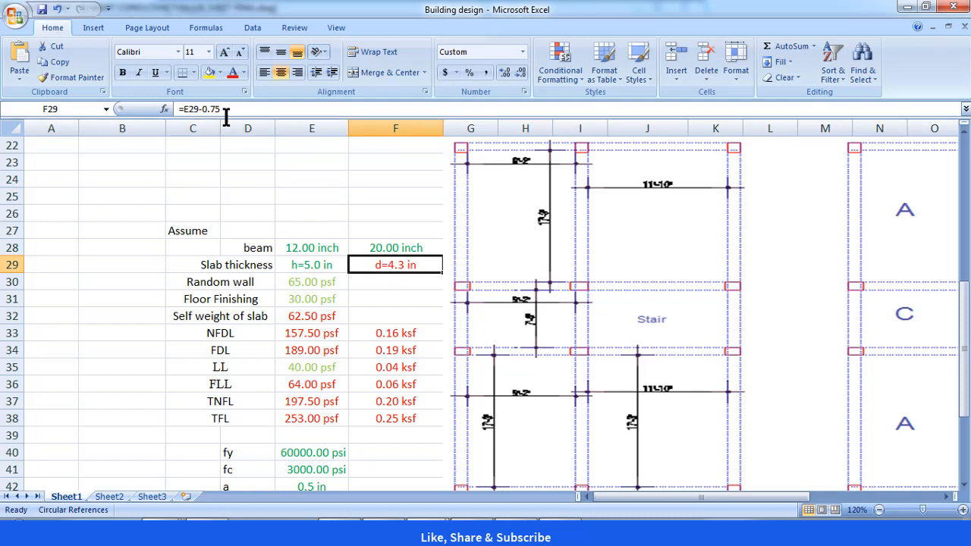
click(400, 216)
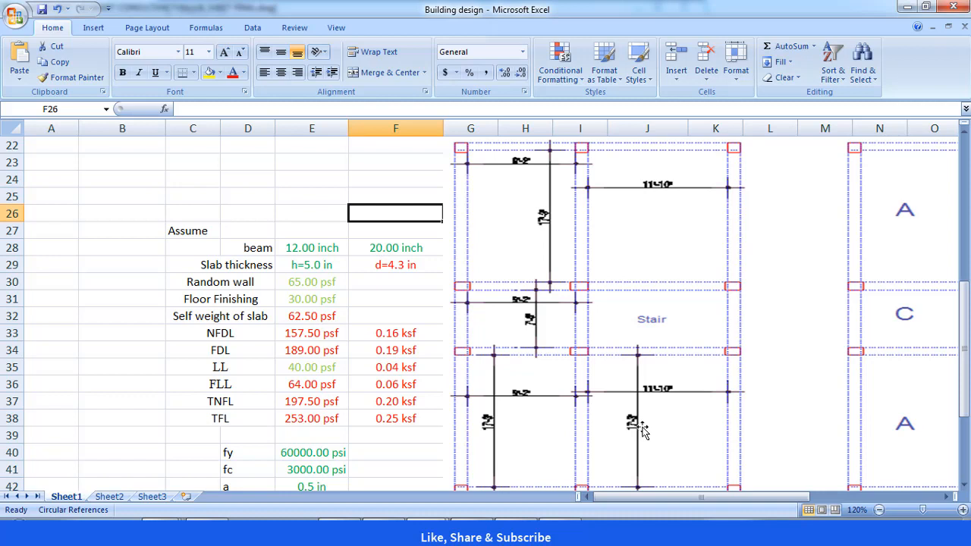
- Set the assumed beam depth, beside the 12 inch beam width, to 18 inches
click(383, 248)
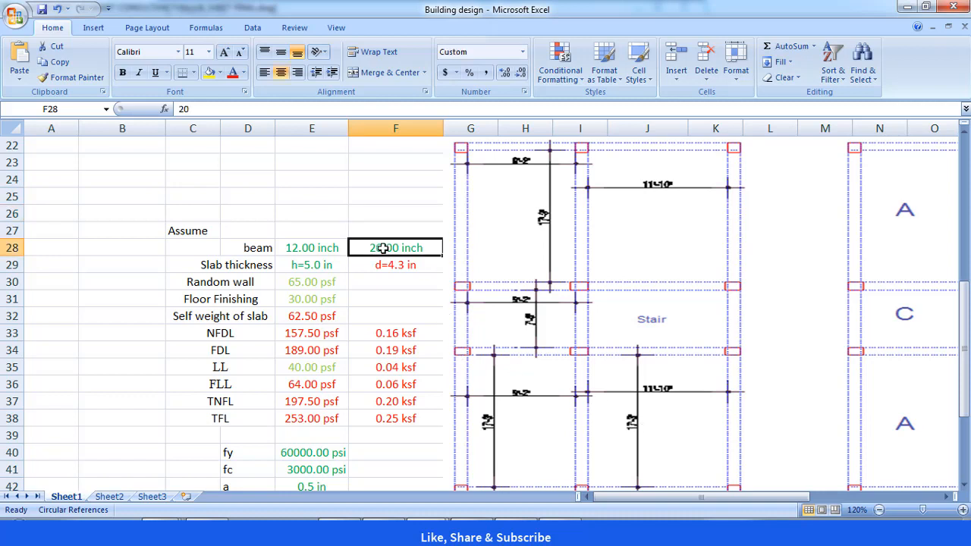
text(18)
key(Return)
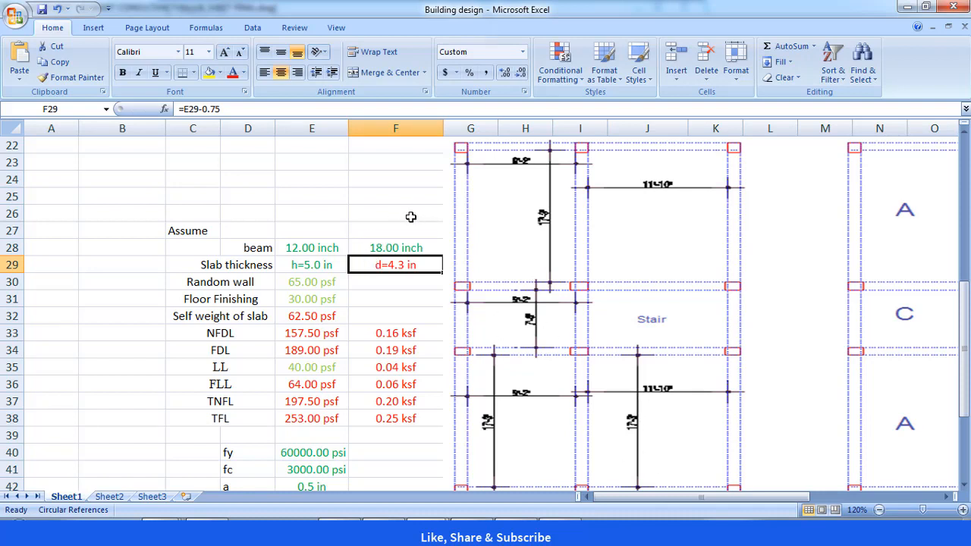
click(410, 217)
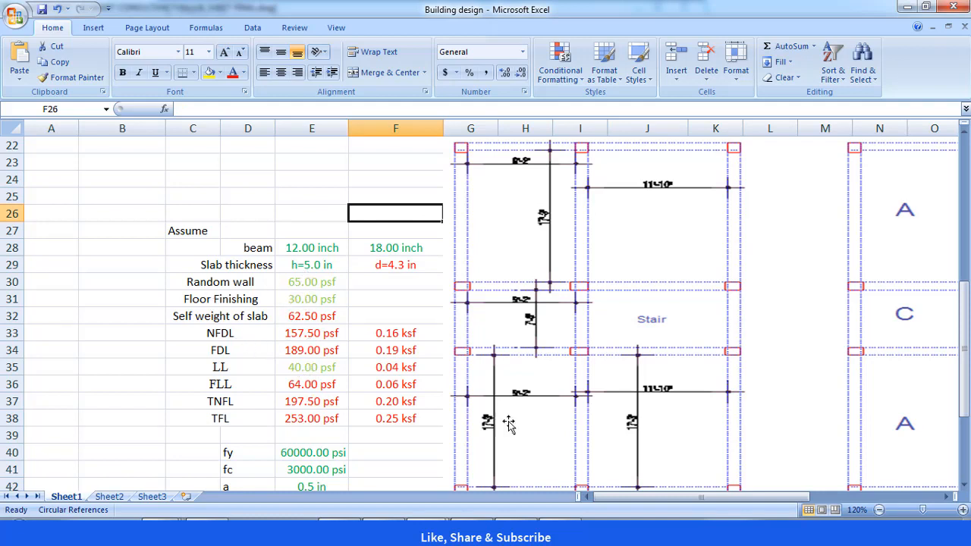
- Switch to AutoCAD, bring the floor plan into view and change the model space background colour to black
drag(697, 501, 712, 504)
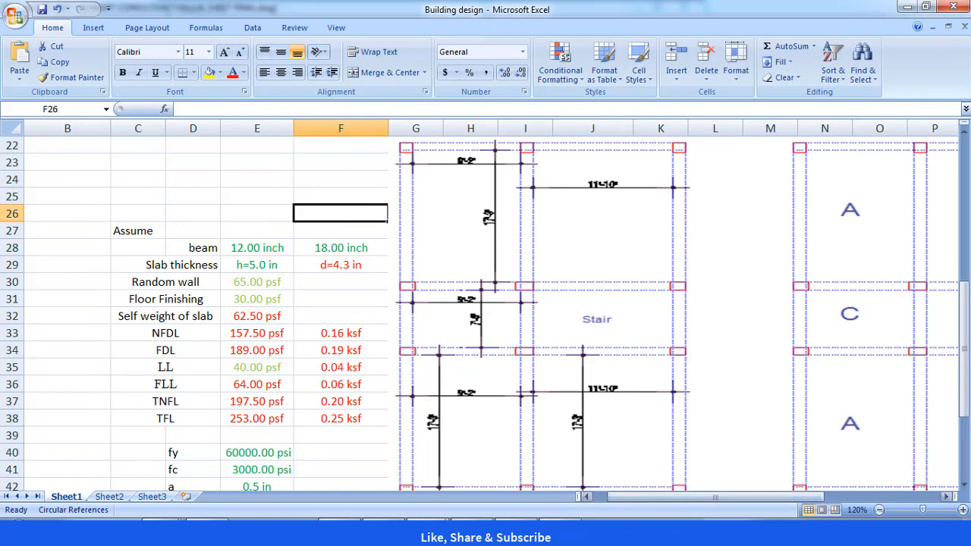
key(alt+Tab)
scroll(381, 357, down, 4)
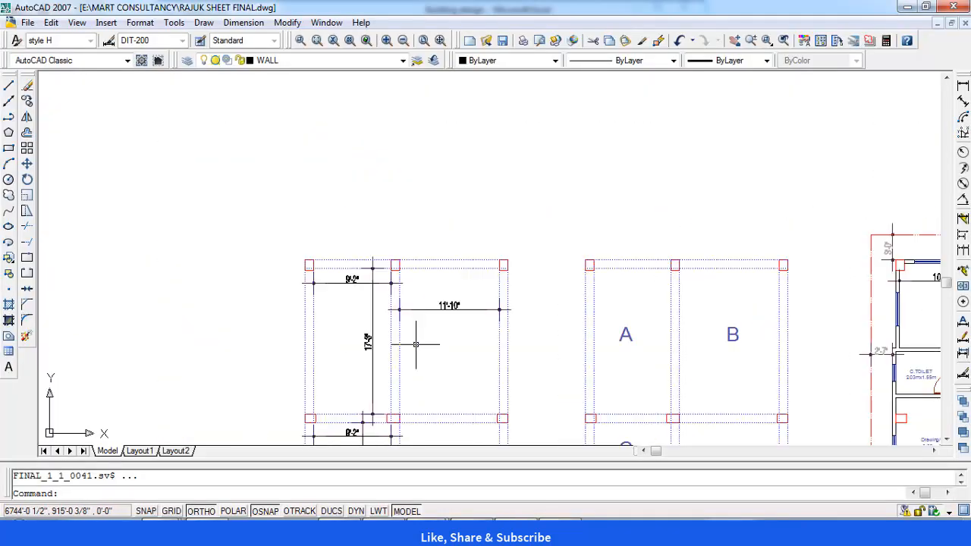
mouse_move(613, 355)
mouse_down()
mouse_move(312, 245)
mouse_move(304, 214)
mouse_up()
scroll(464, 309, up, 2)
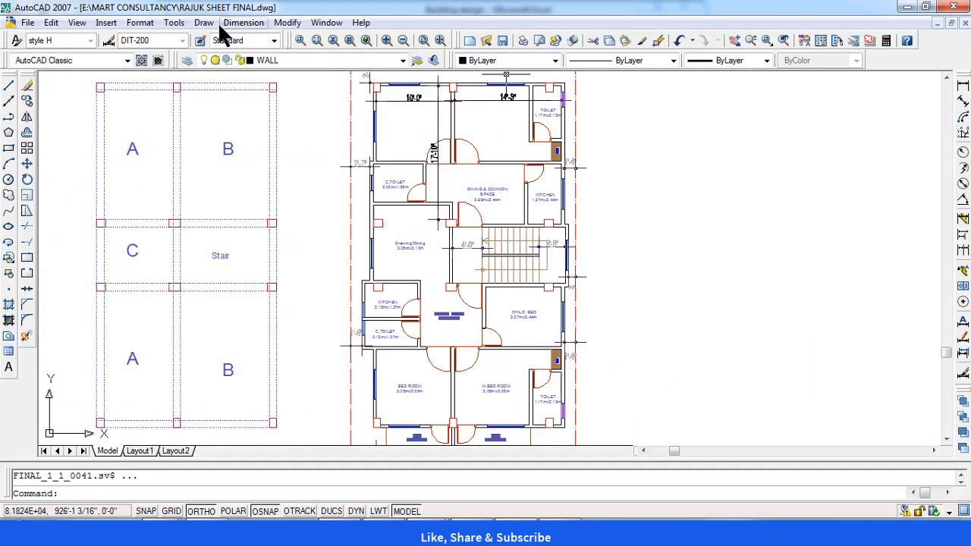
click(176, 22)
click(203, 410)
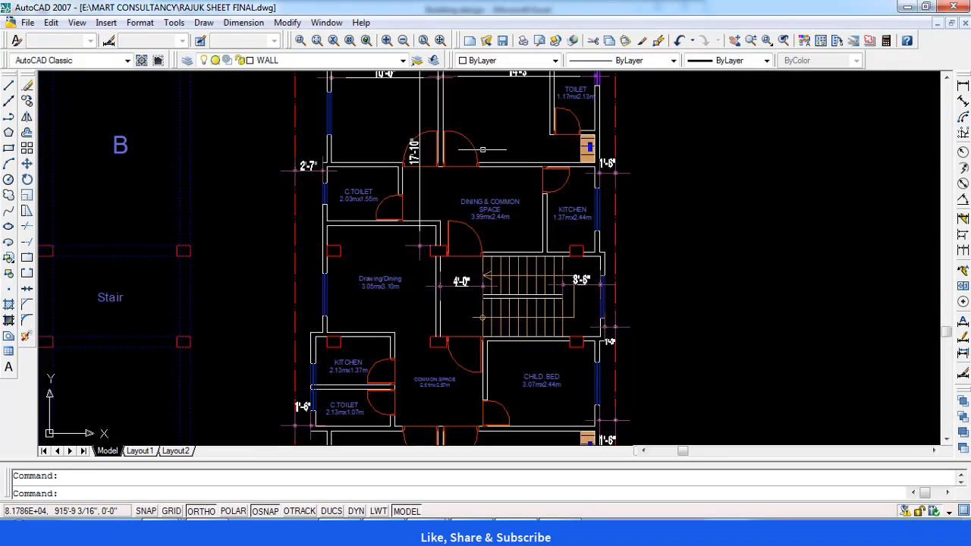
- Examine the walls, columns and rooms of the floor plan, from the upper bedrooms down to the lower bedrooms and verandas
scroll(500, 258, up, 2)
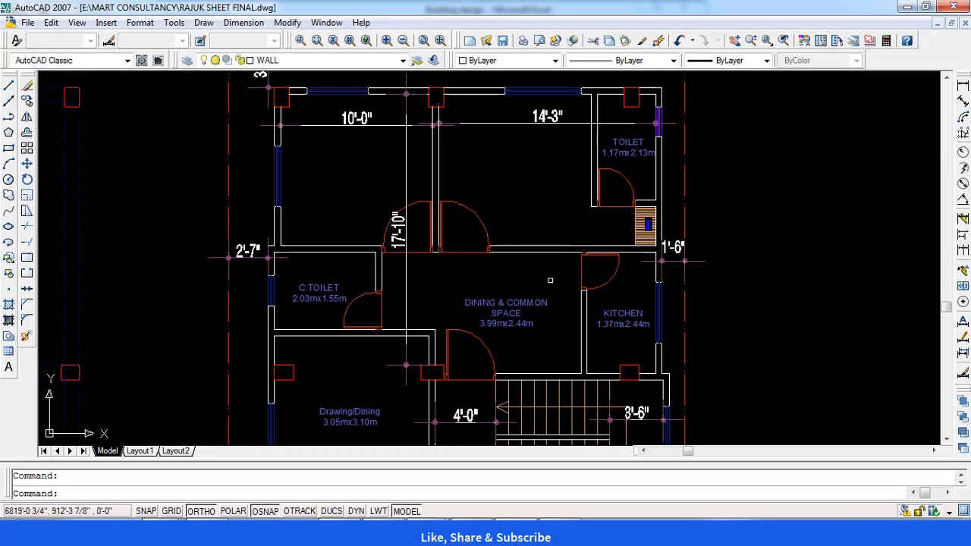
scroll(387, 247, down, 4)
scroll(401, 326, up, 3)
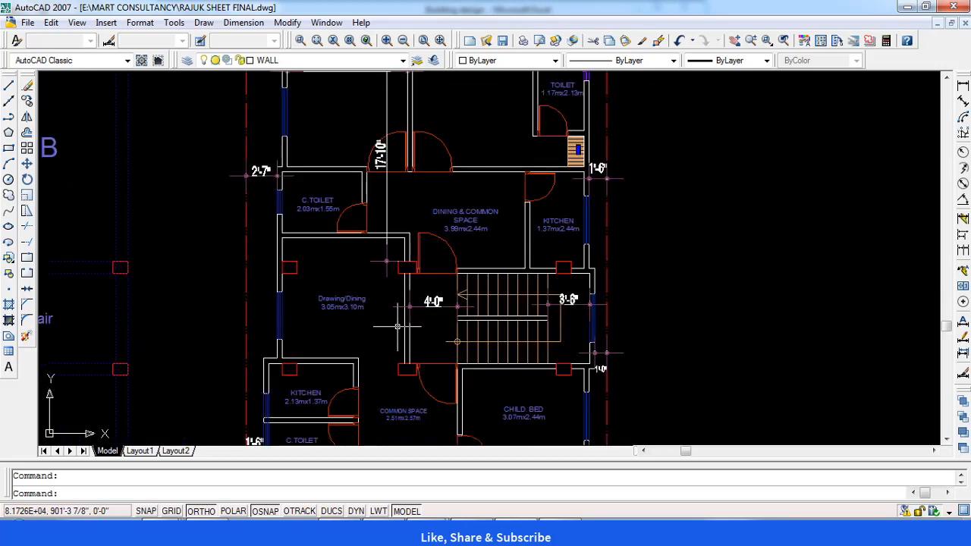
drag(404, 322, 446, 163)
drag(404, 288, 401, 231)
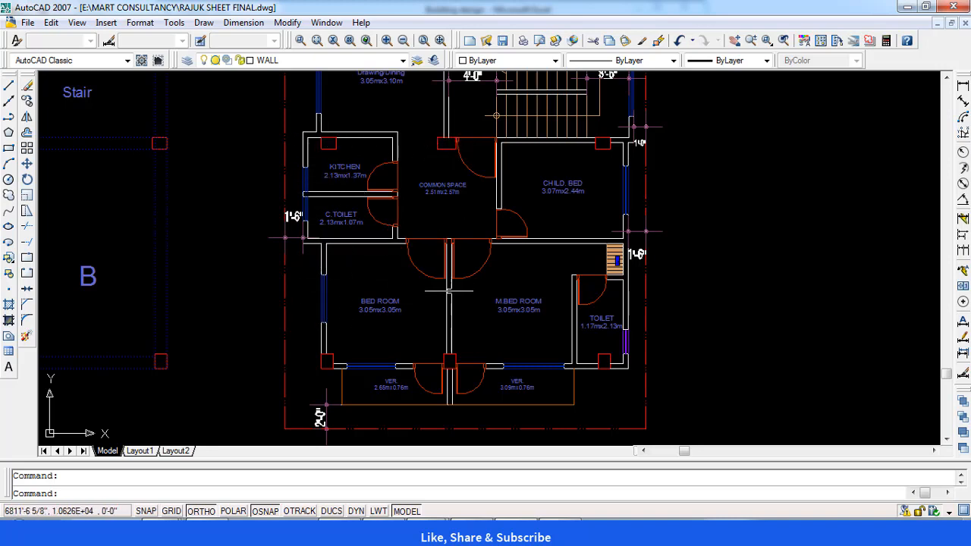
drag(430, 190, 442, 340)
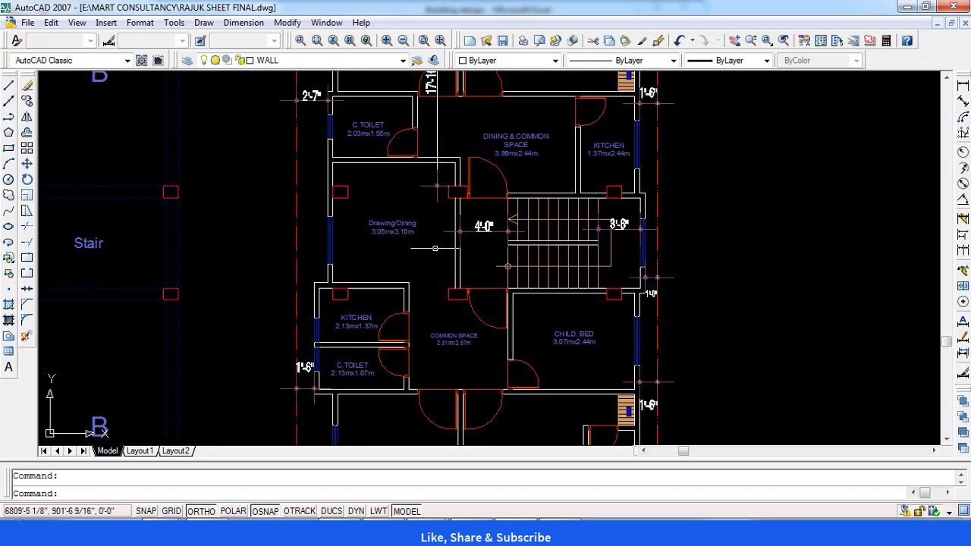
drag(433, 307, 403, 171)
scroll(385, 245, up, 2)
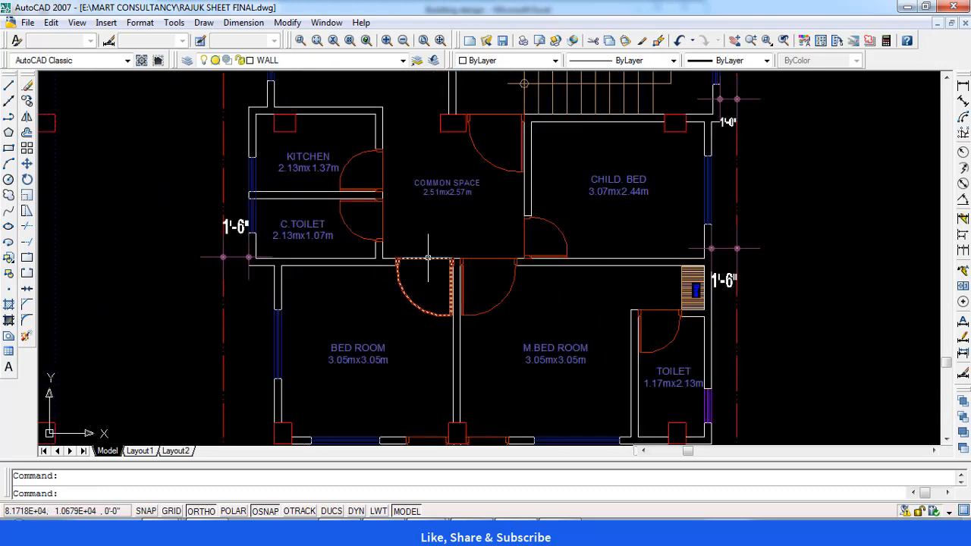
scroll(428, 258, down, 3)
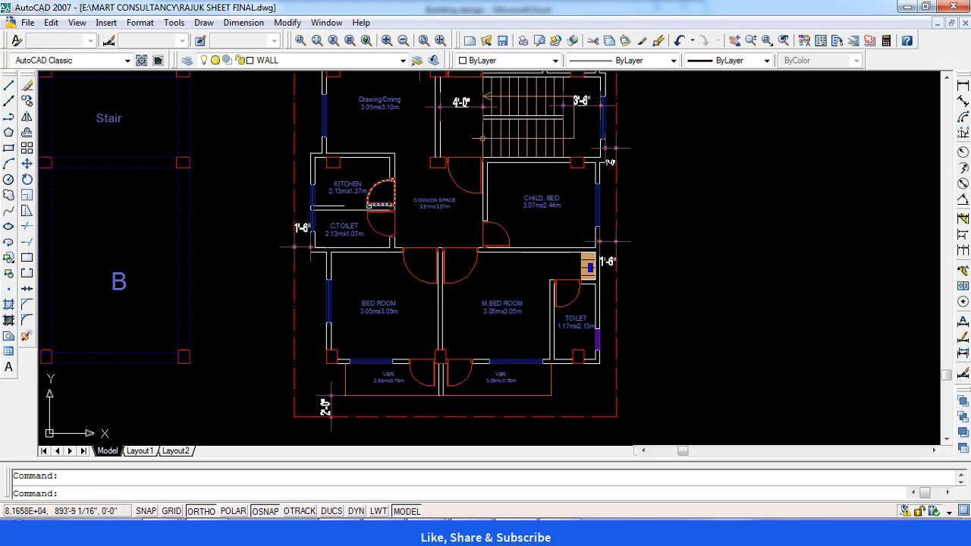
scroll(342, 216, up, 2)
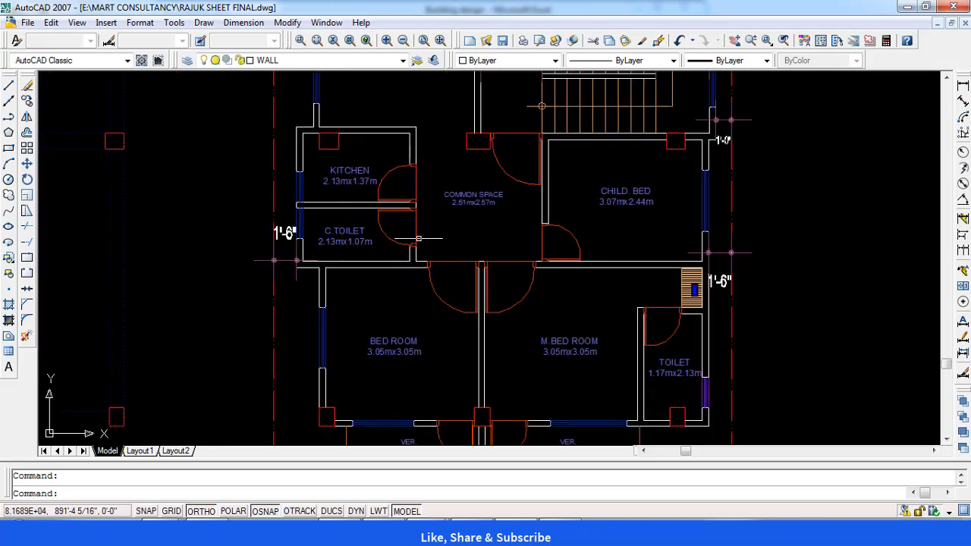
drag(629, 295, 525, 294)
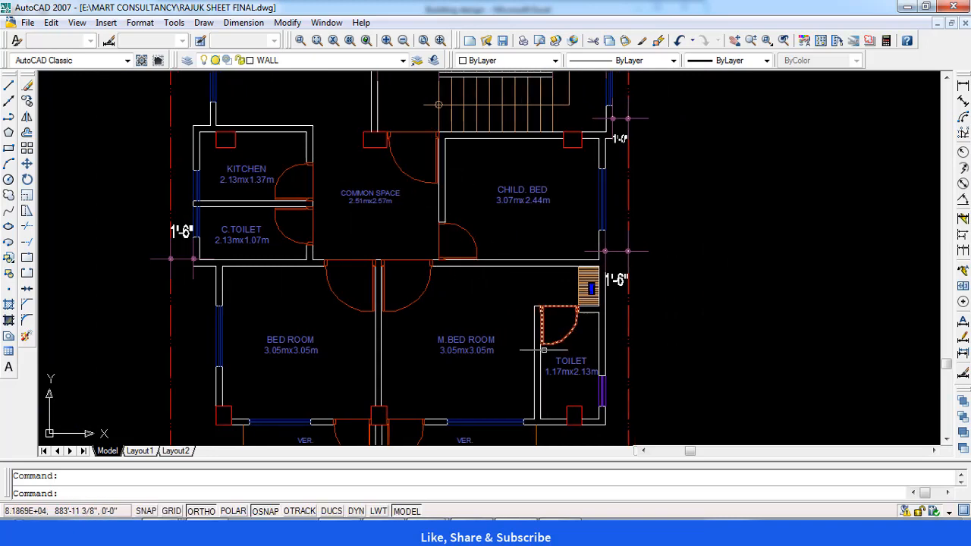
- Add a horizontal linear dimension along the full length of the wall between the upper C.TOILET and the Drawing/Dining room
drag(434, 323, 577, 460)
drag(424, 259, 406, 244)
scroll(440, 312, up, 2)
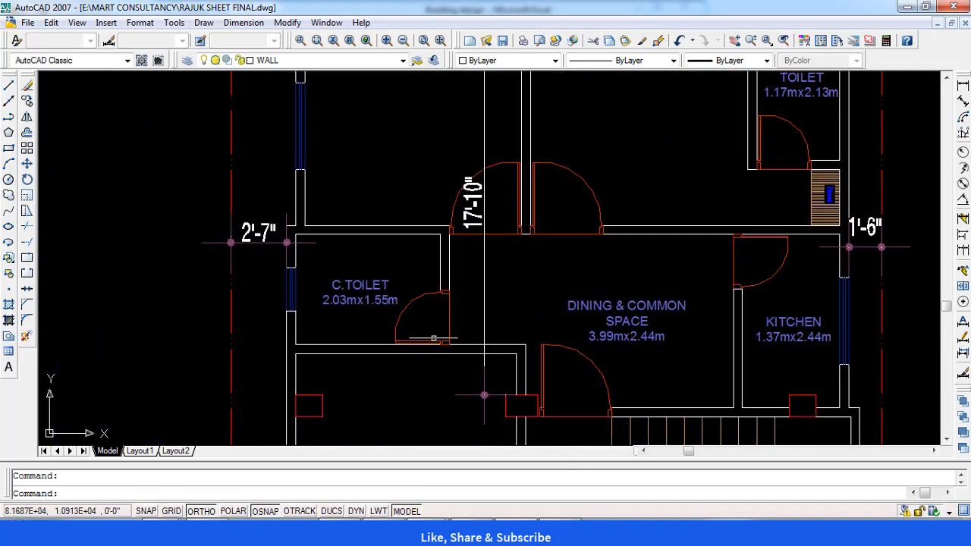
drag(433, 338, 402, 297)
scroll(405, 298, down, 4)
scroll(401, 291, up, 3)
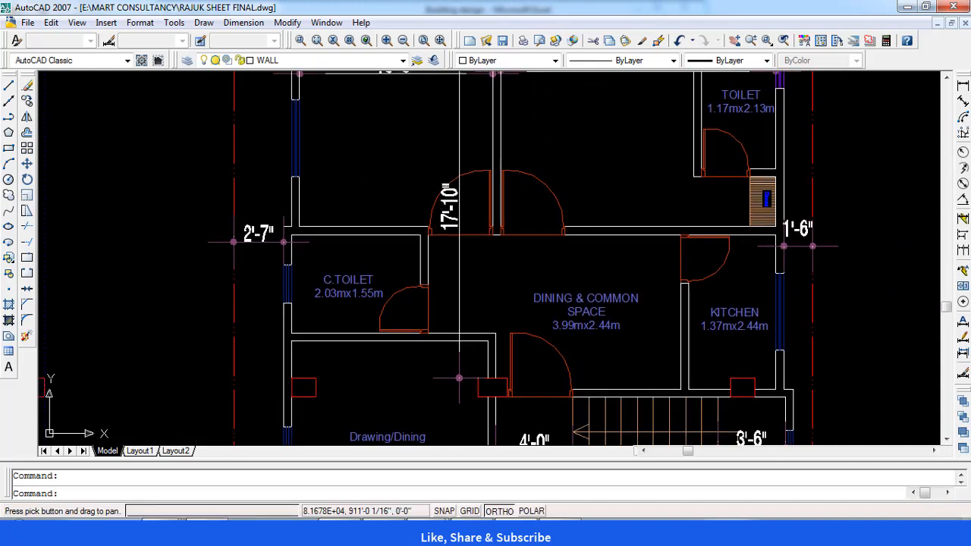
click(963, 87)
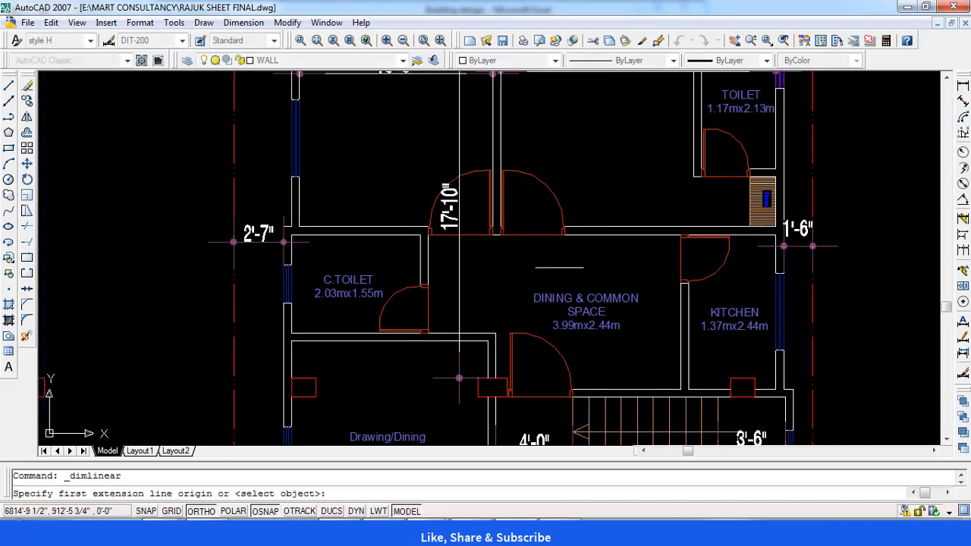
click(285, 337)
click(496, 333)
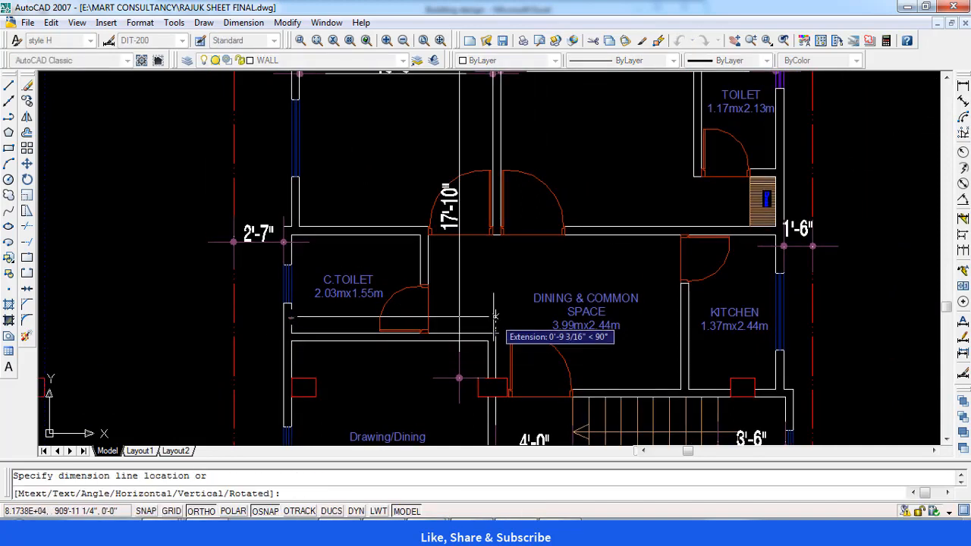
click(495, 314)
key(Return)
click(298, 226)
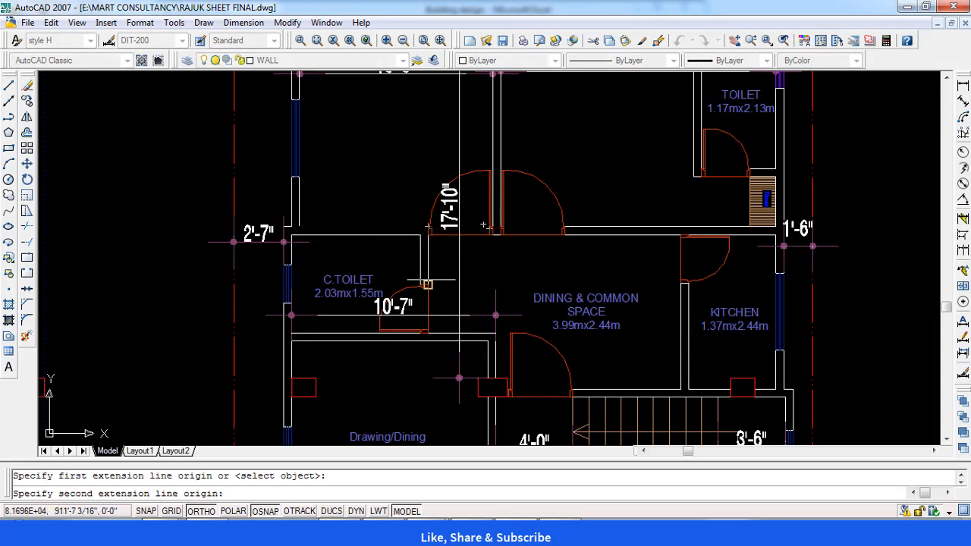
key(Escape)
- Switch to the Building design workbook in Excel and review the assumed loads and the fy, fc and a values
scroll(428, 305, down, 2)
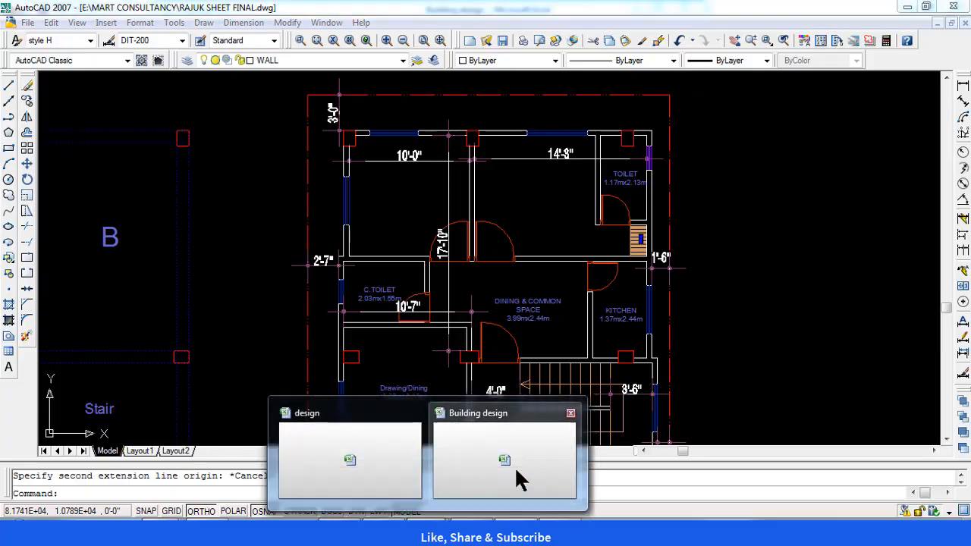
click(518, 478)
scroll(351, 337, down, 2)
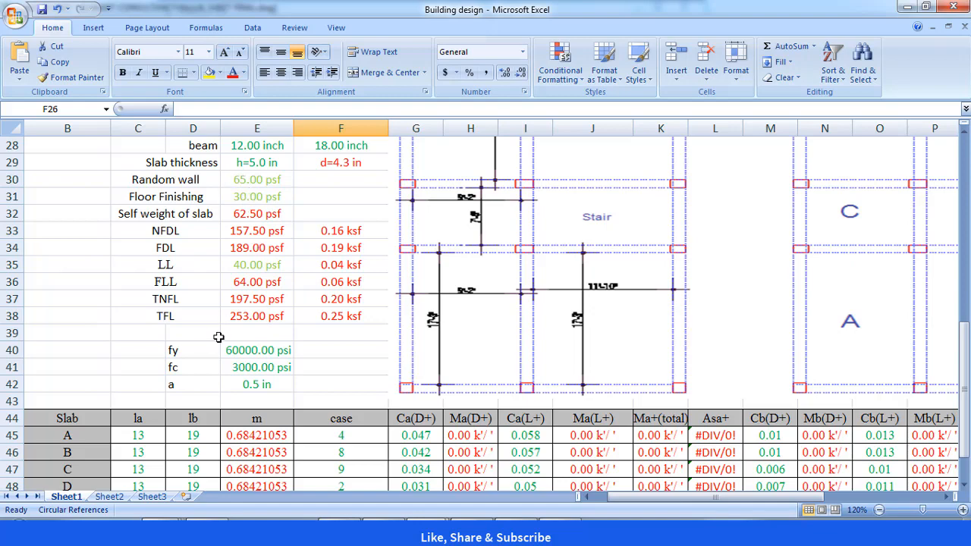
scroll(256, 340, down, 1)
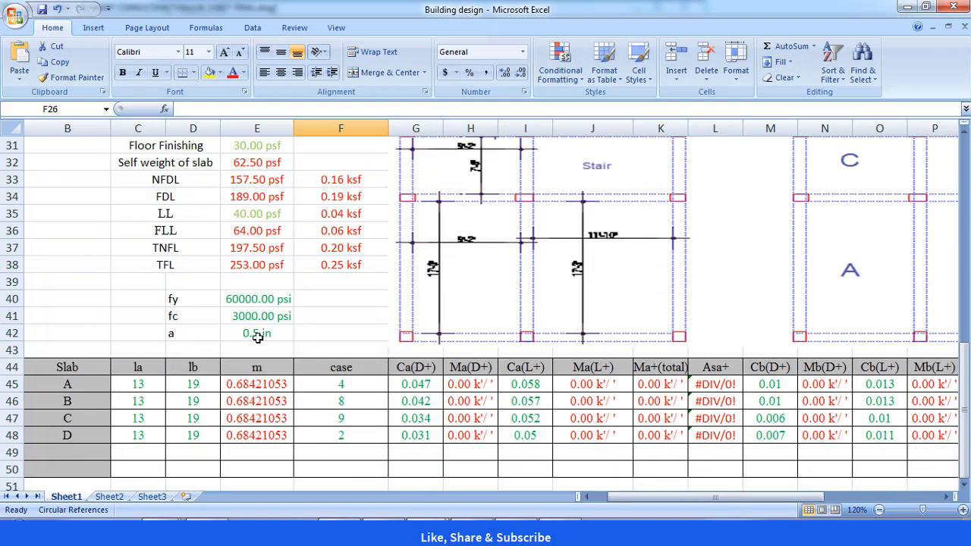
click(258, 339)
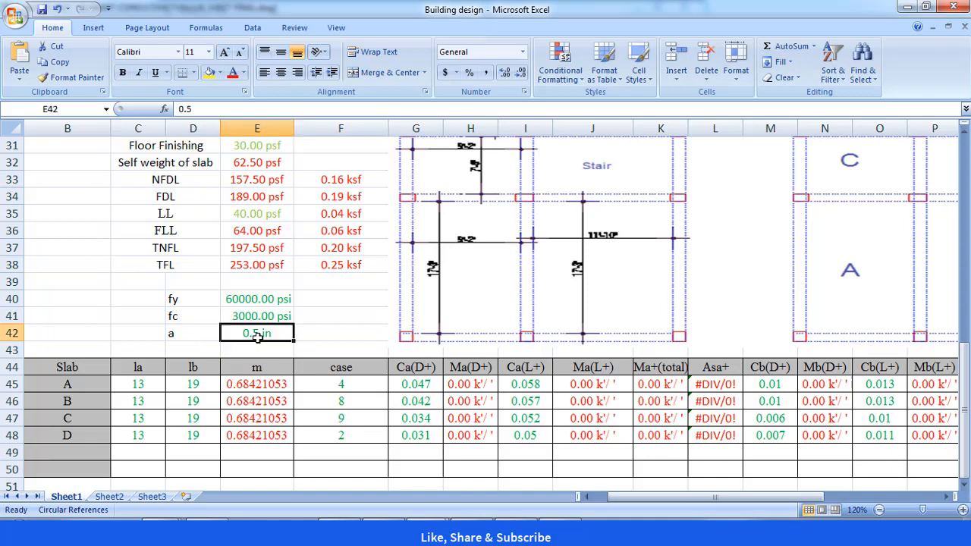
click(334, 327)
scroll(250, 324, up, 2)
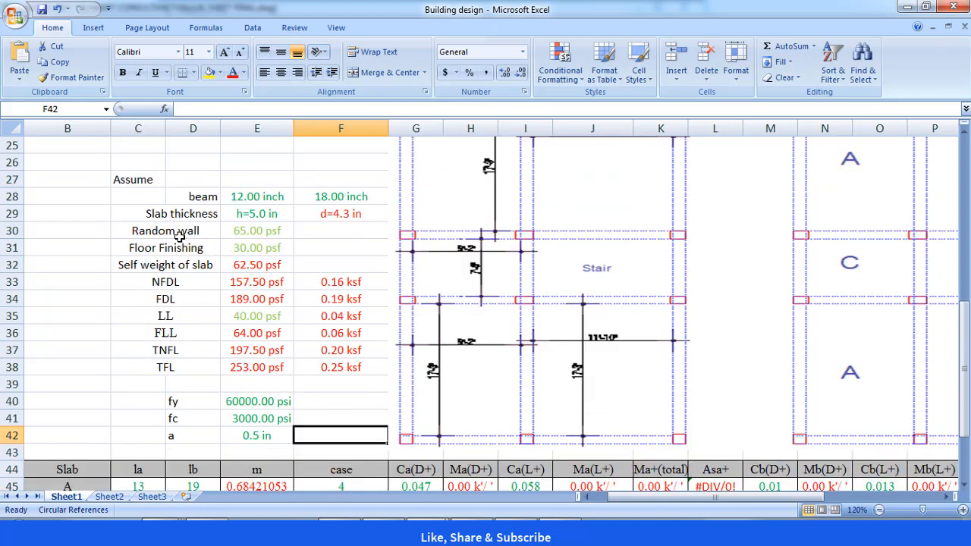
- Check the random wall and floor finishing loads and the formula behind the self weight of slab
click(256, 231)
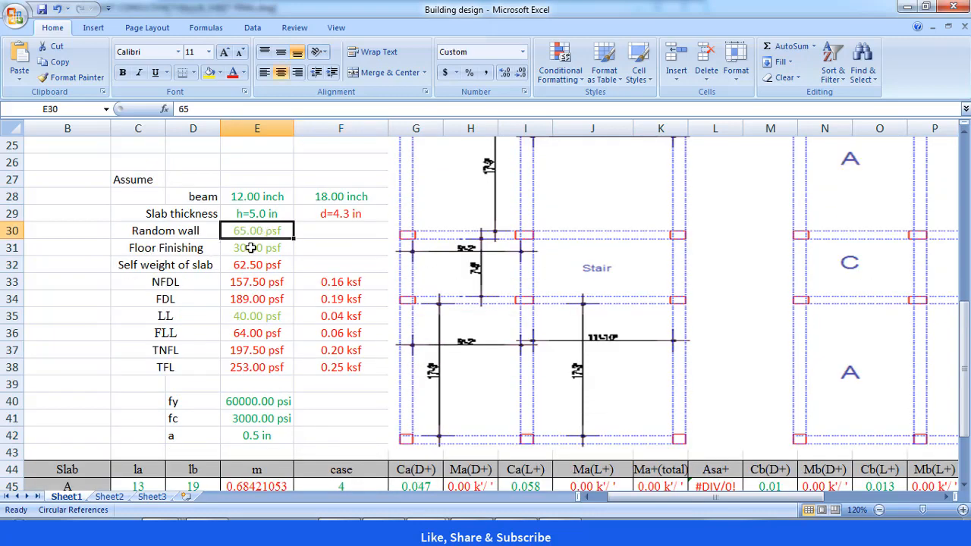
click(251, 248)
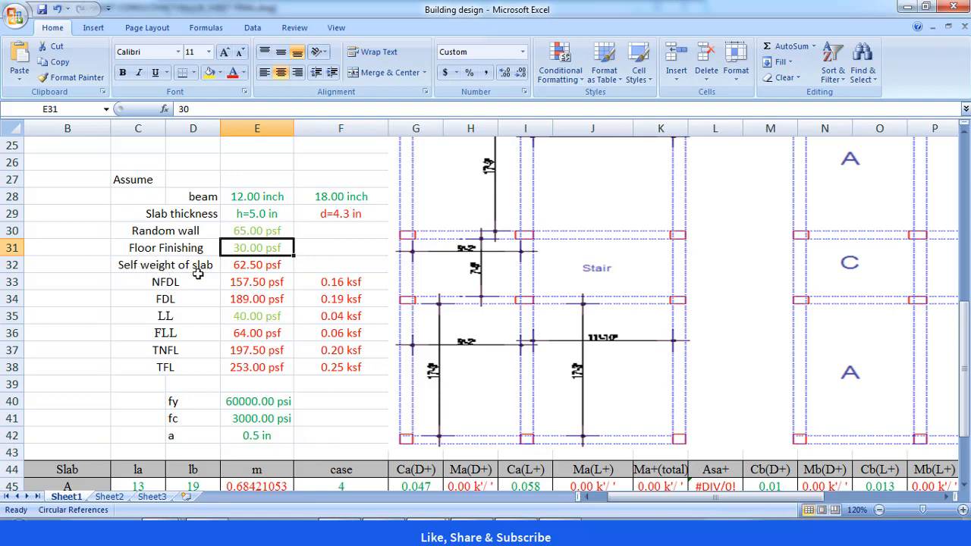
click(257, 268)
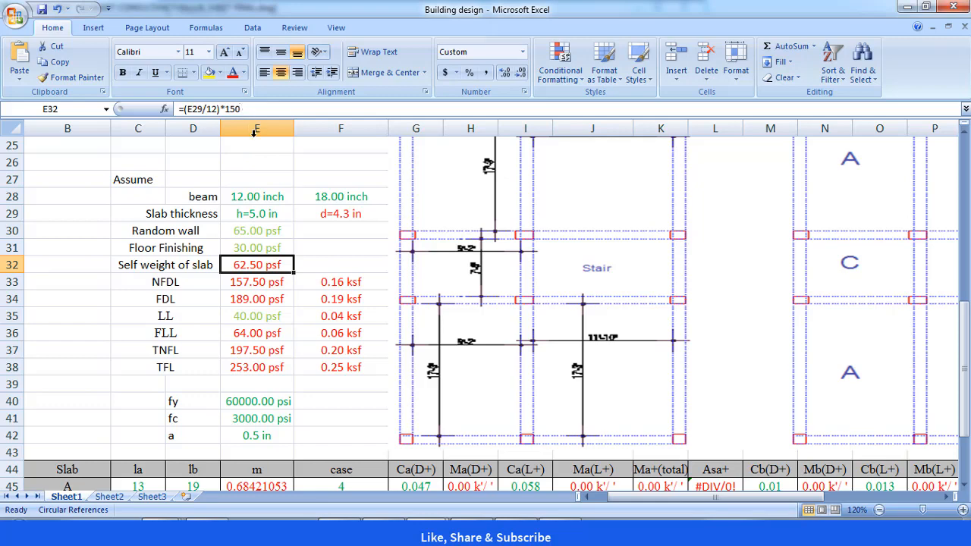
click(340, 261)
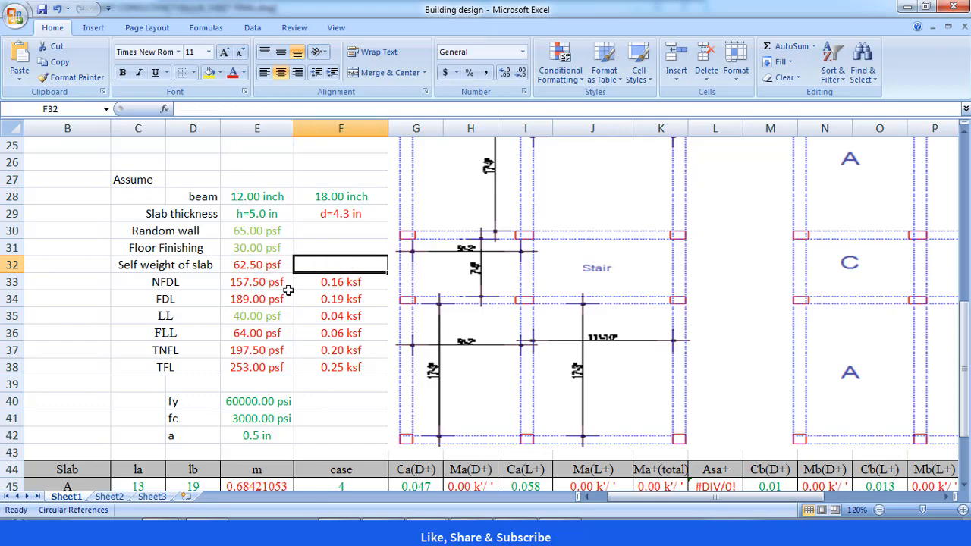
- Trace the NFDL formula back to the random wall, floor finishing and slab self-weight cells, leaving the formulas unedited
click(238, 284)
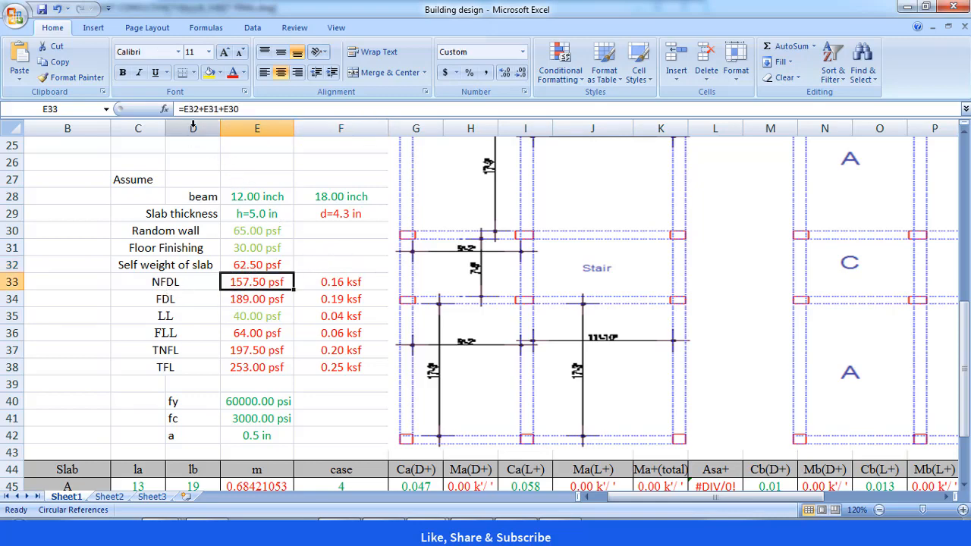
click(248, 264)
click(250, 248)
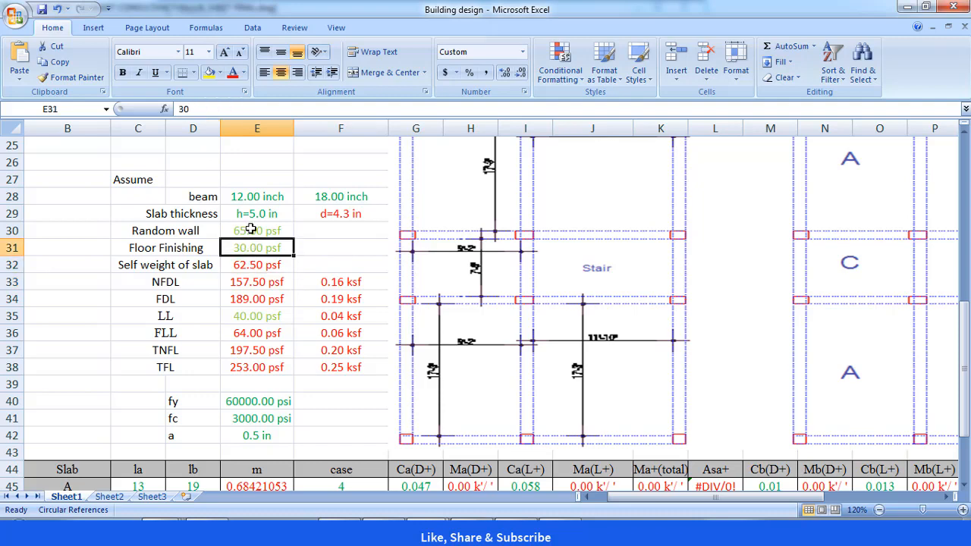
click(250, 229)
click(251, 267)
double_click(251, 267)
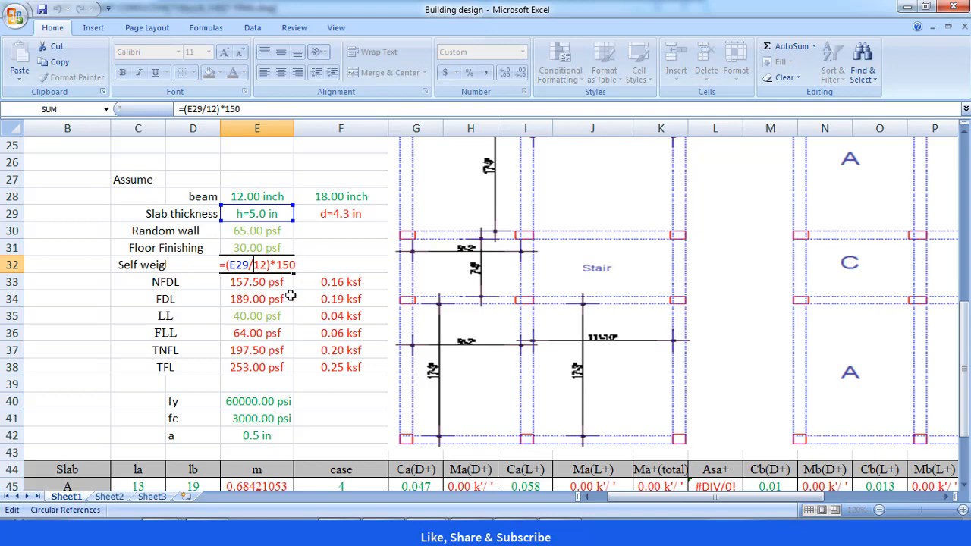
click(267, 284)
key(Escape)
key(Escape)
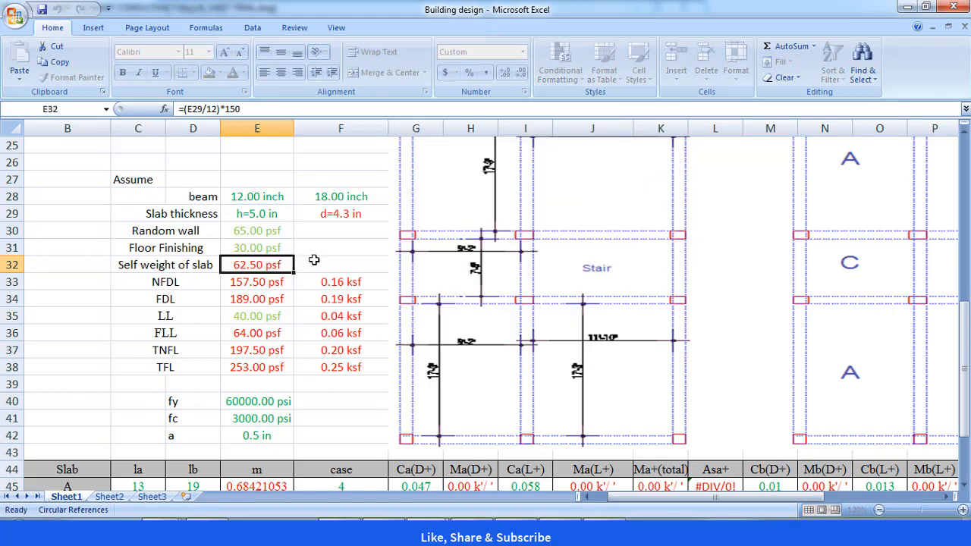
double_click(264, 283)
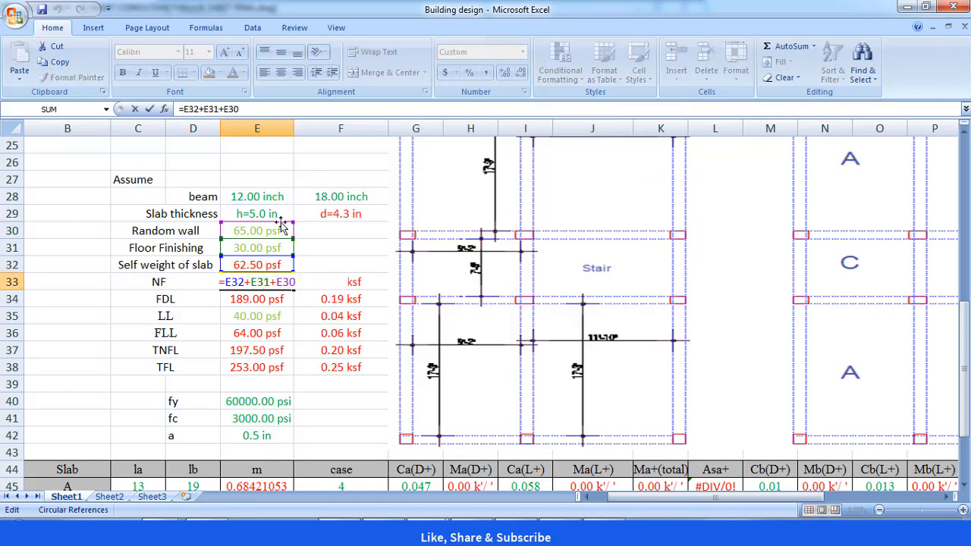
key(Escape)
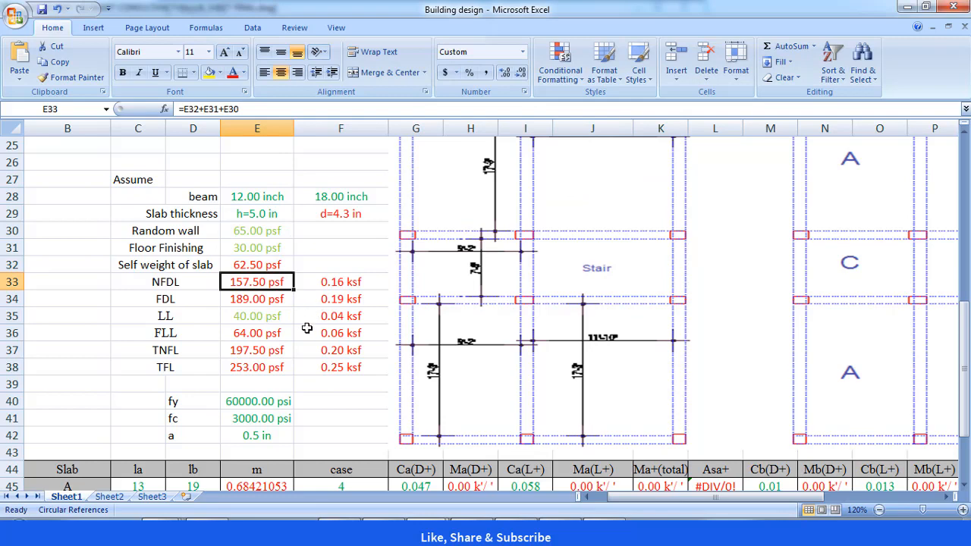
click(339, 281)
click(383, 248)
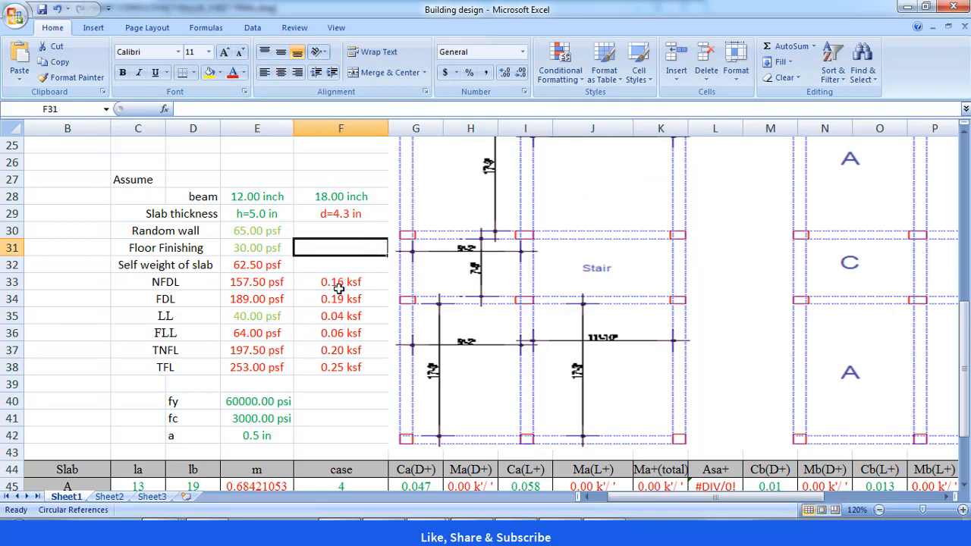
- Inspect the FDL, LL, FLL, TNFL and TFL cells, tracing which loads the two total formulas add together
click(243, 297)
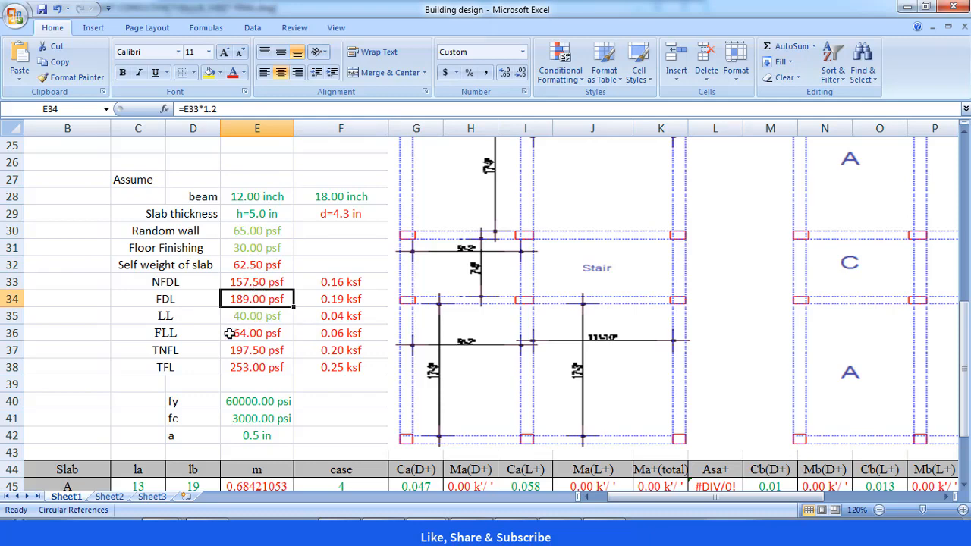
click(247, 319)
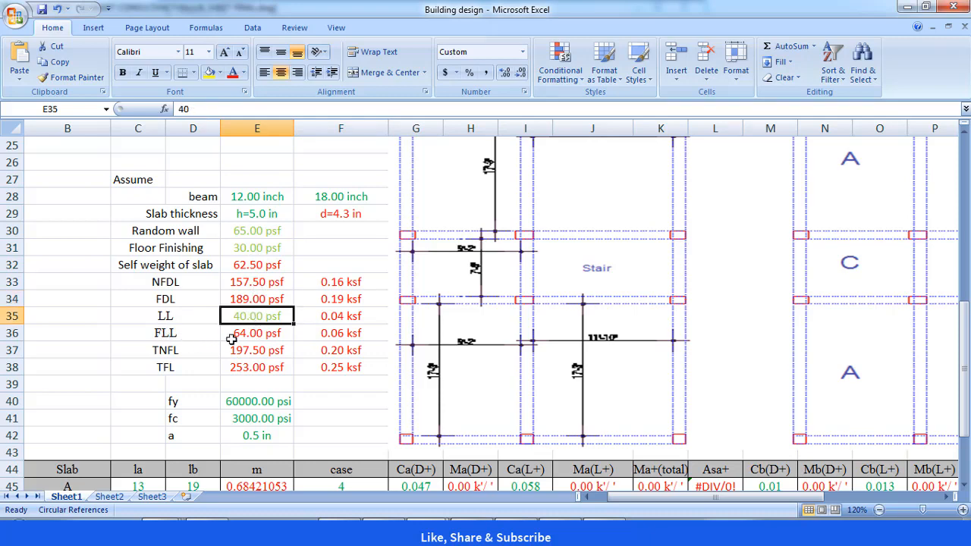
click(258, 333)
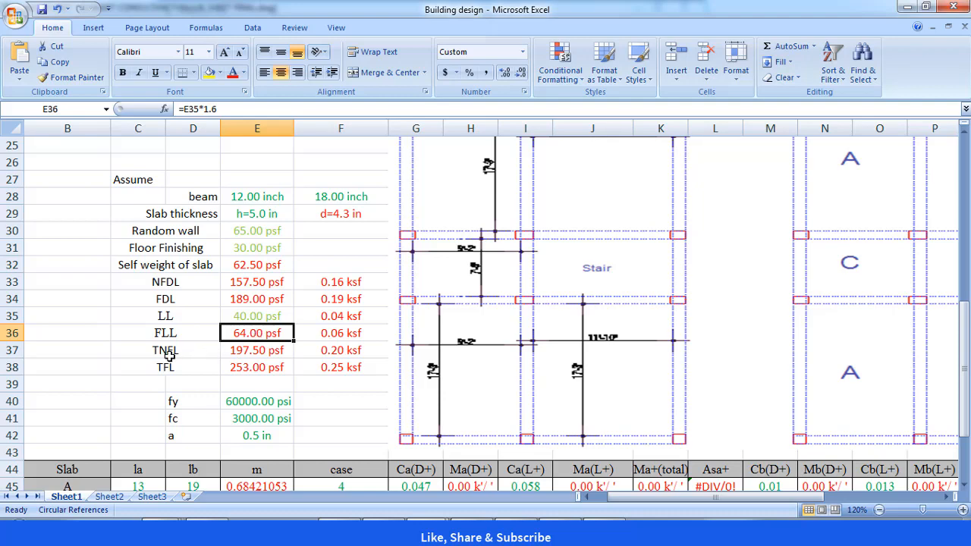
click(247, 351)
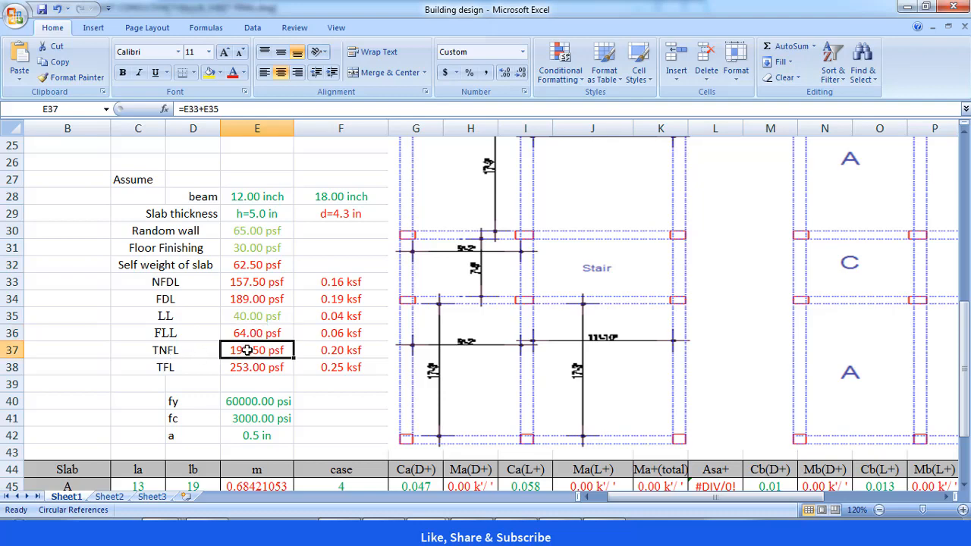
double_click(247, 351)
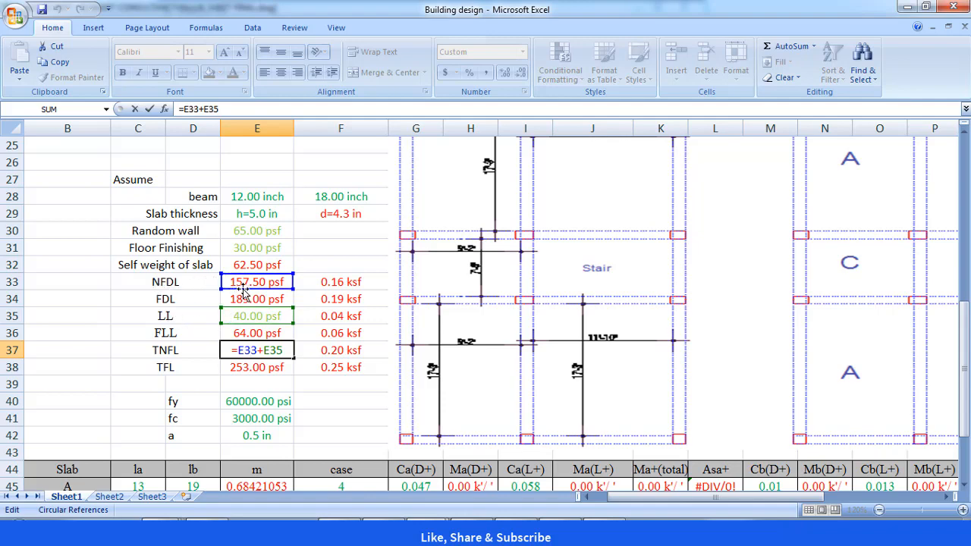
scroll(242, 292, down, 2)
click(321, 313)
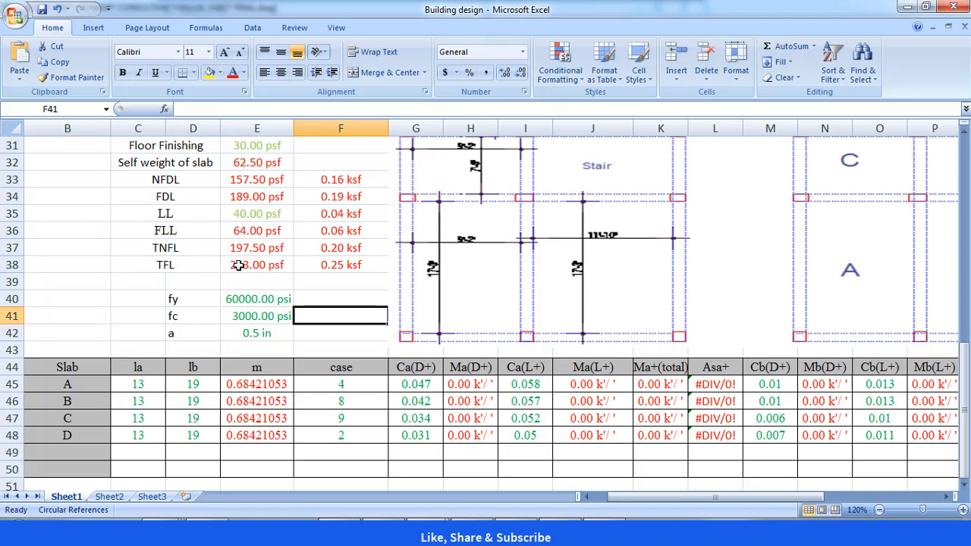
double_click(236, 265)
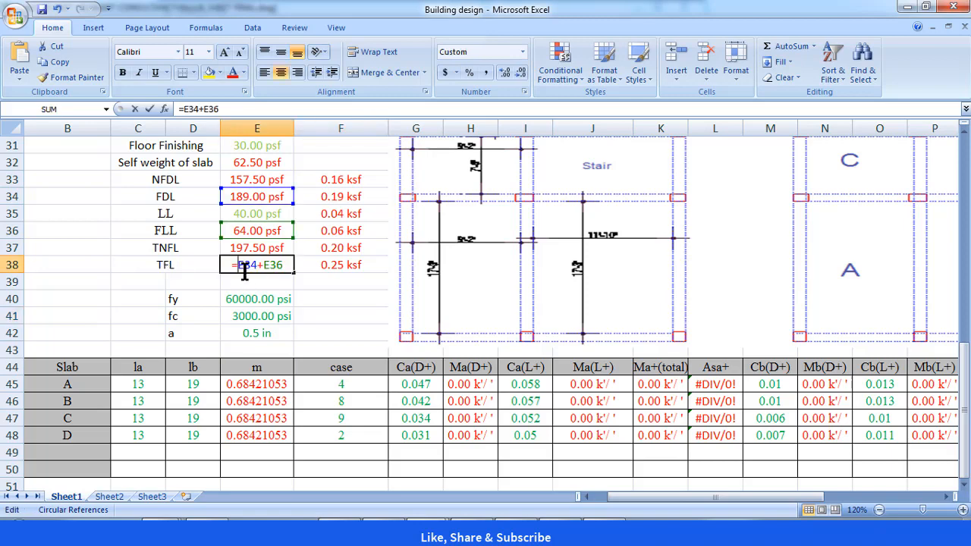
scroll(326, 311, up, 1)
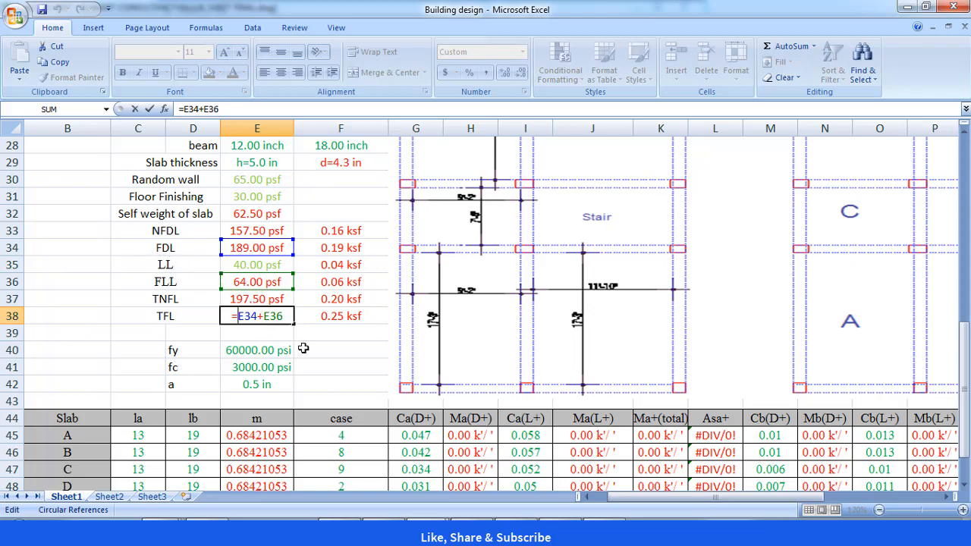
key(Escape)
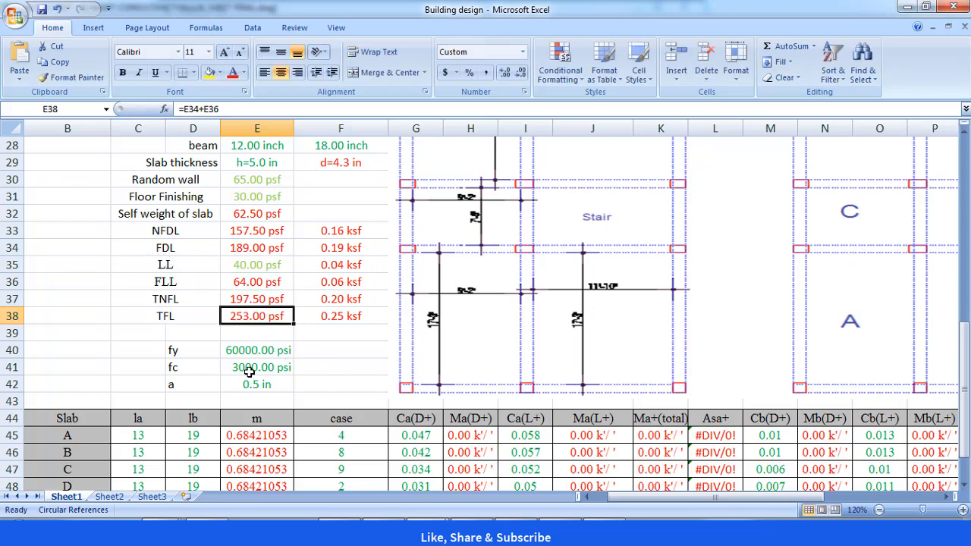
- Check the fy, fc and a values listed above the slab moment table
scroll(250, 364, down, 2)
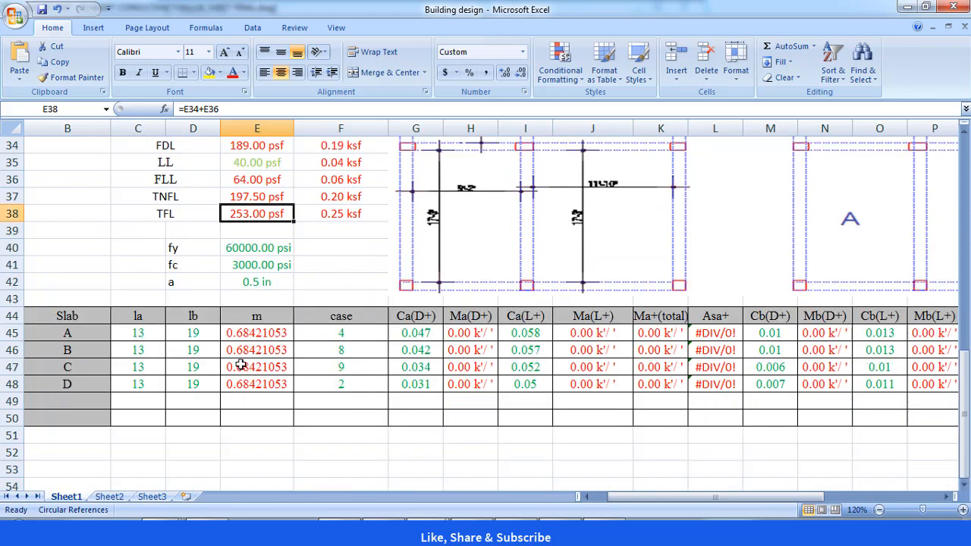
click(266, 282)
click(352, 259)
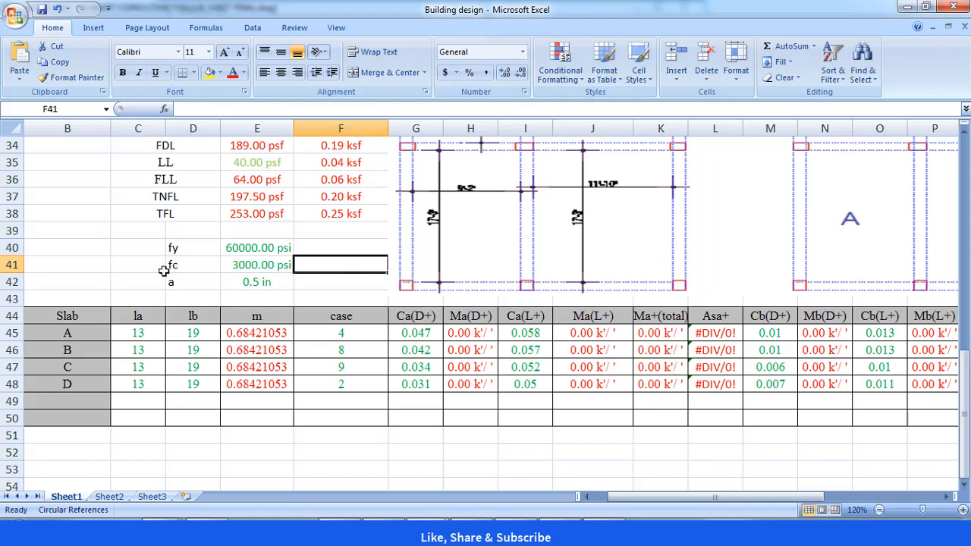
- Compare the slab table with the panel layout and clear the slab label D from cell B48
scroll(133, 364, up, 3)
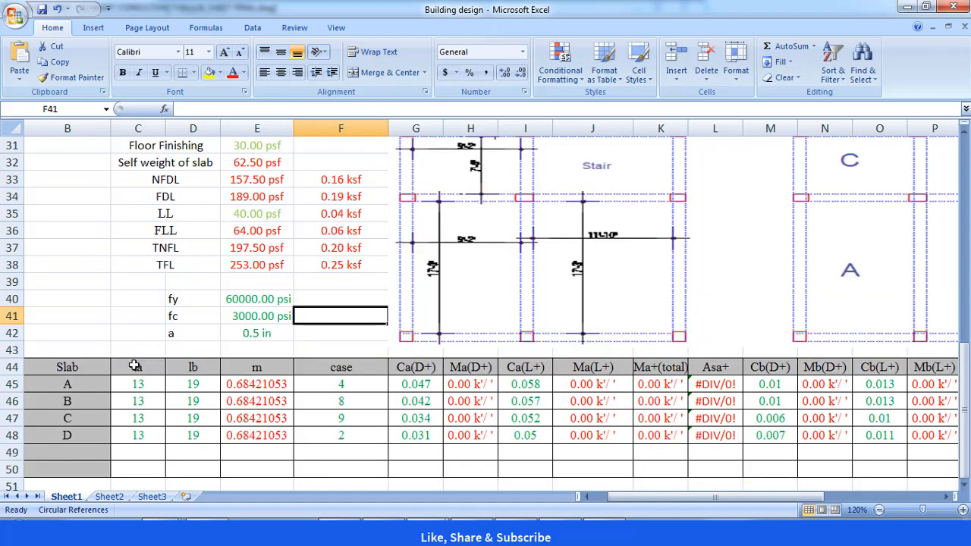
scroll(127, 356, down, 3)
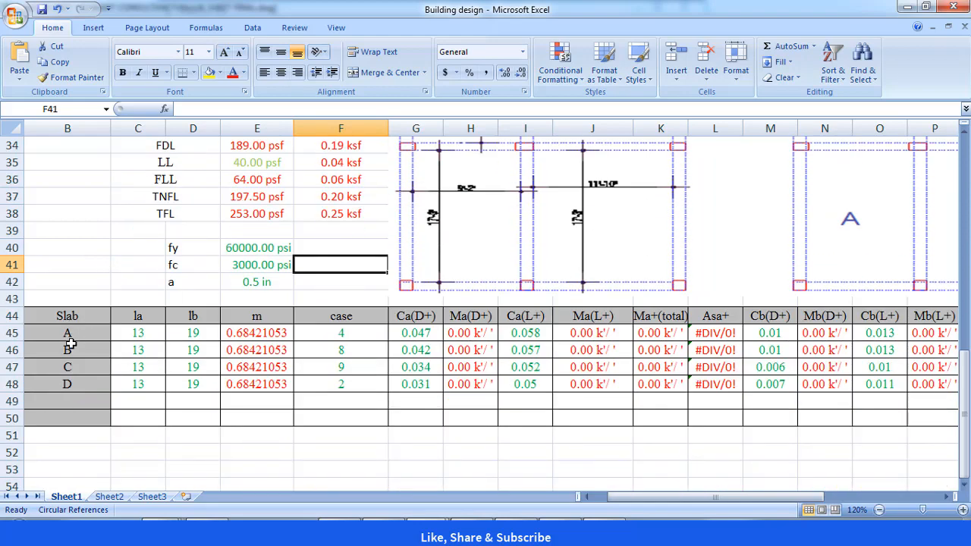
scroll(76, 357, up, 4)
scroll(882, 263, down, 3)
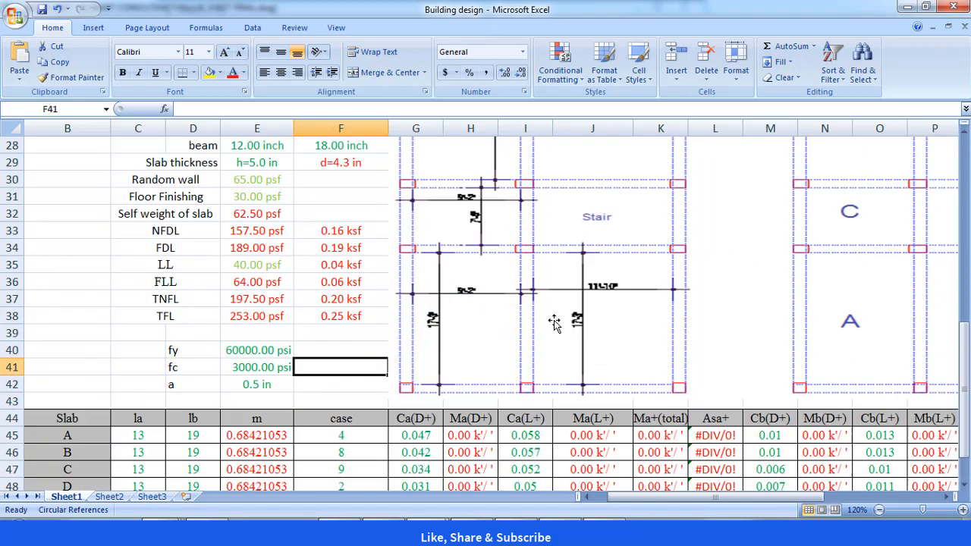
click(66, 435)
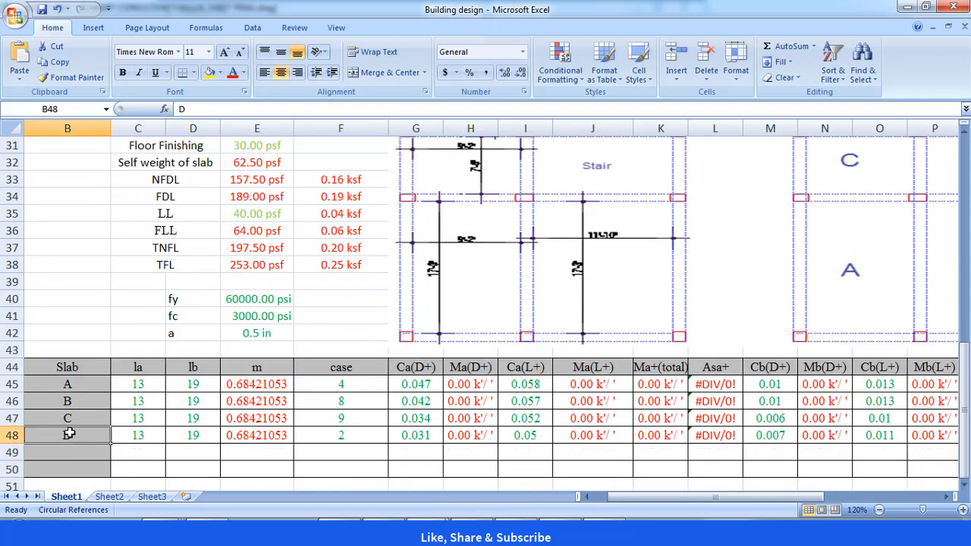
key(Delete)
click(99, 319)
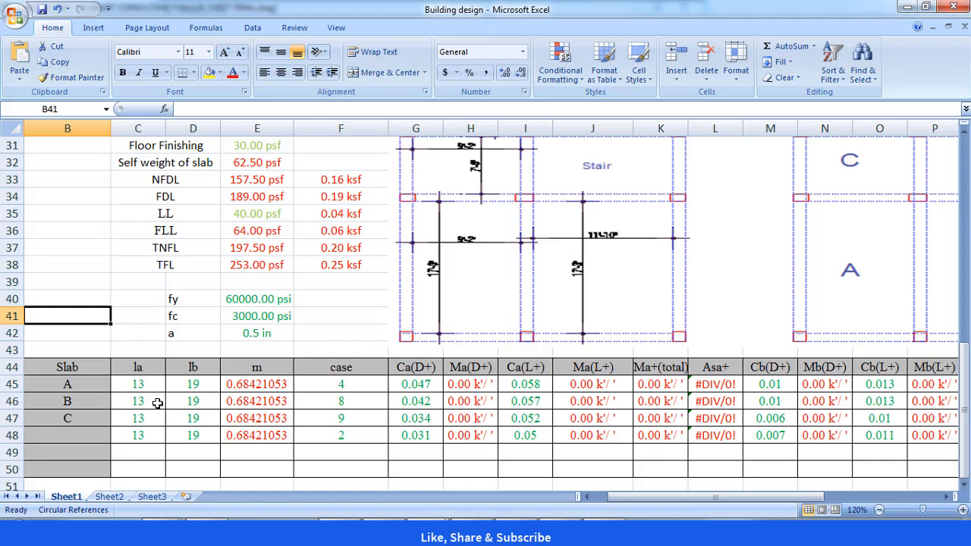
- Enter slab A's spans from the plan in the moment table: la 9.167 and lb 17.25
scroll(471, 247, down, 1)
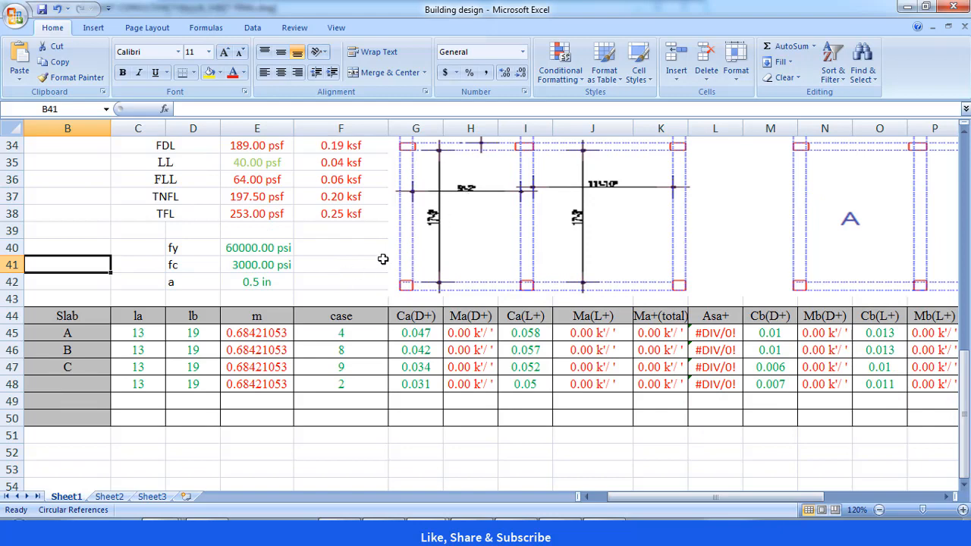
click(129, 339)
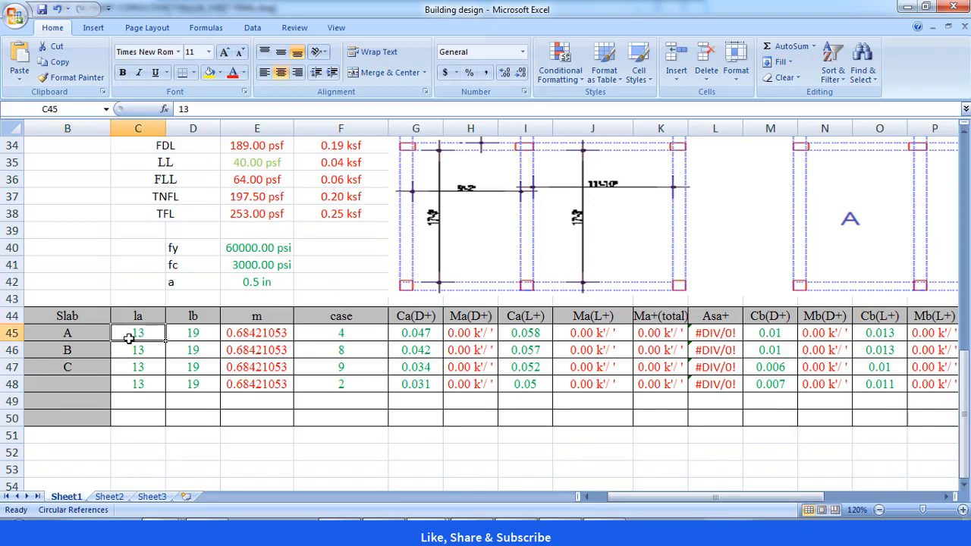
text(9.167)
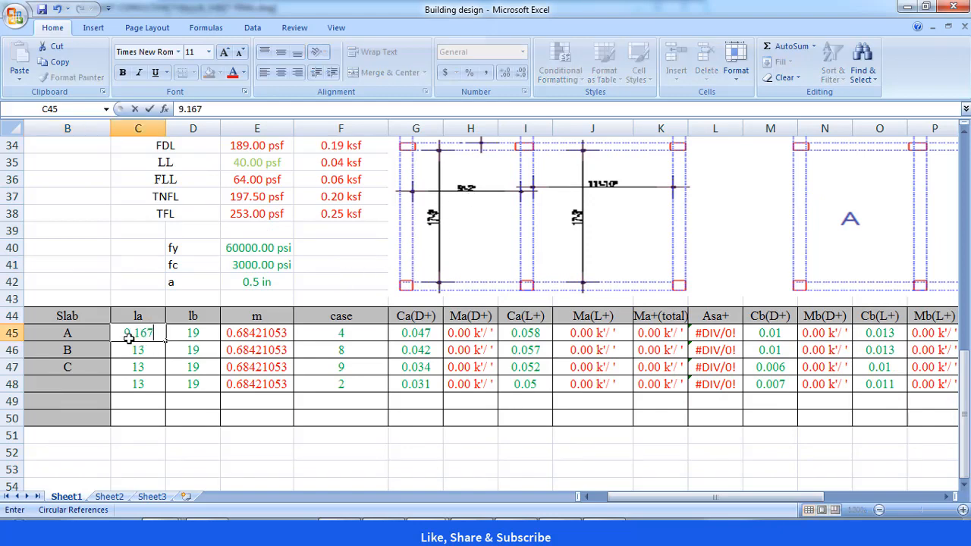
key(Return)
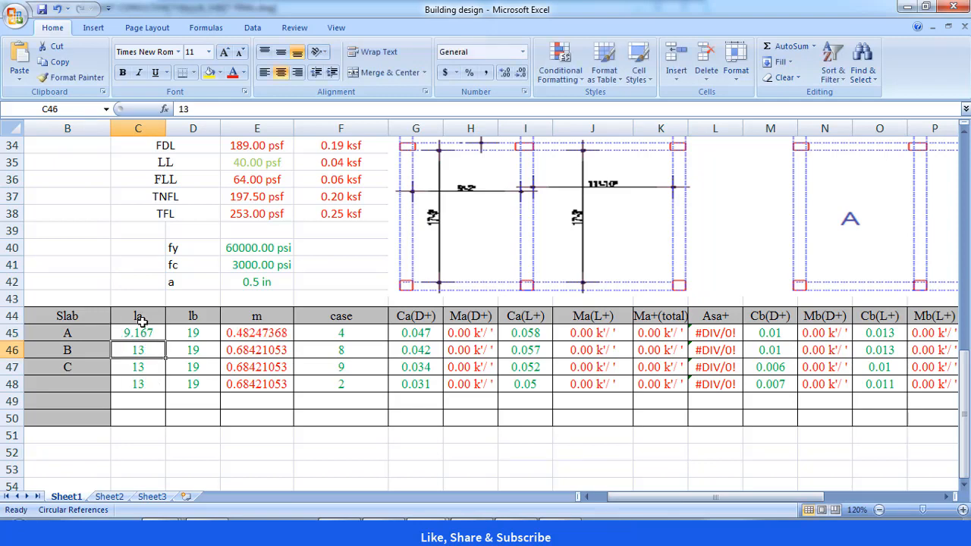
click(189, 331)
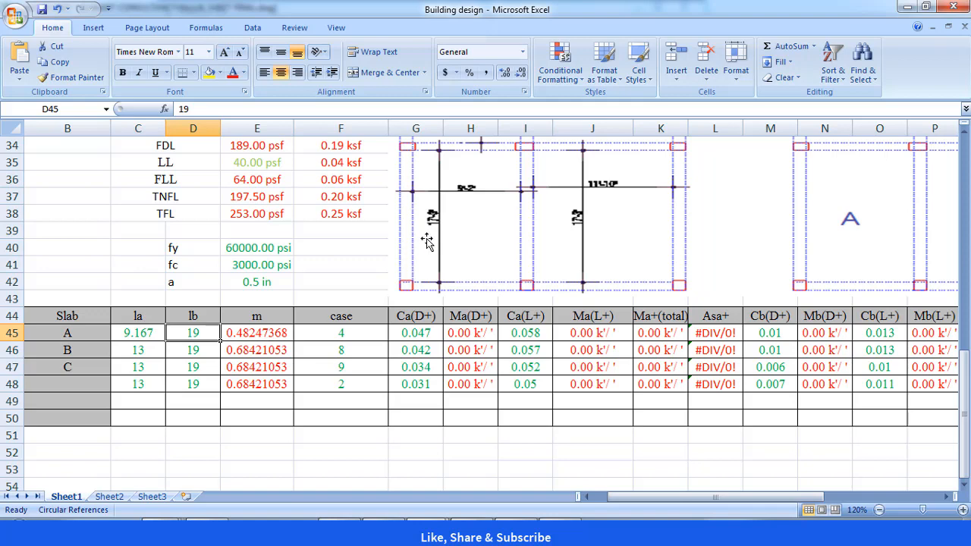
text(17)
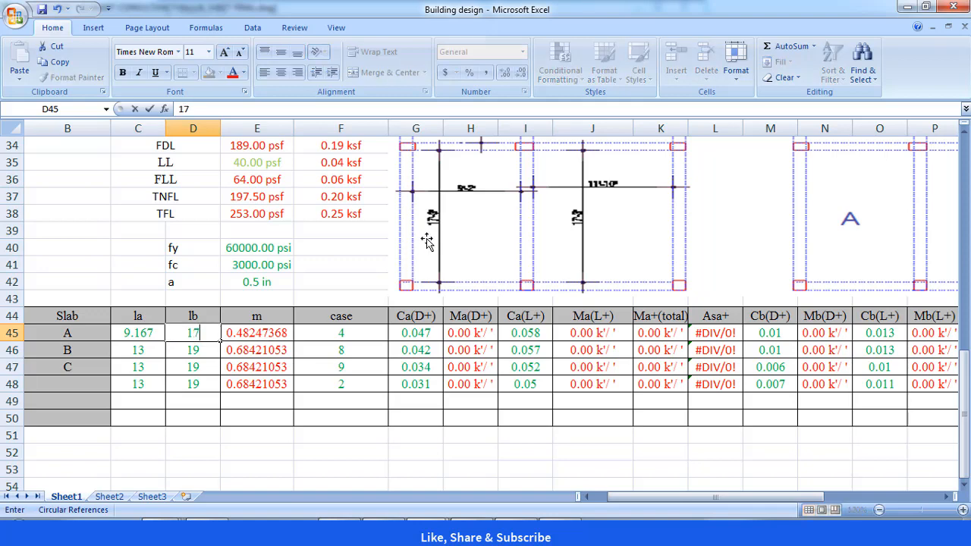
text(.25)
key(Return)
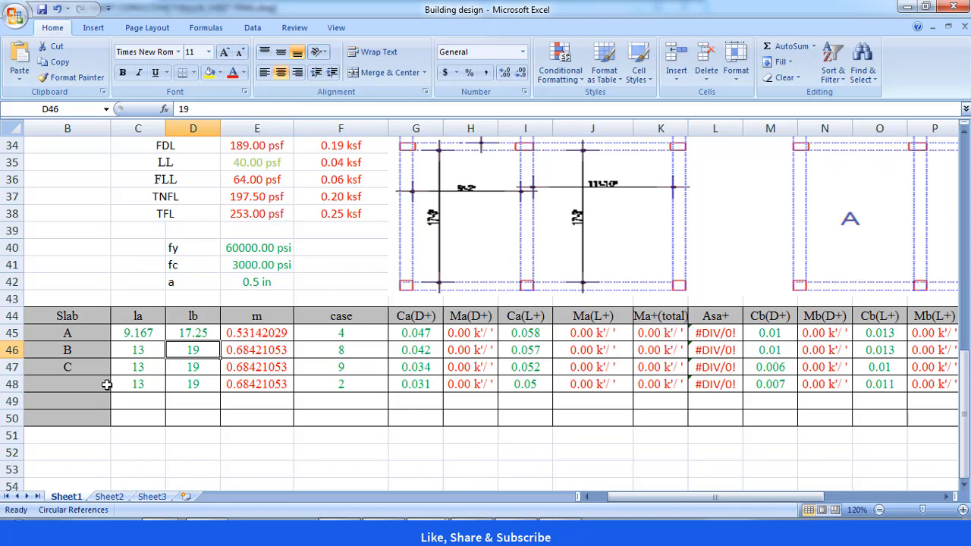
- Enter slab B's spans in the moment table: la 11.83 and lb 17.25
scroll(161, 365, up, 1)
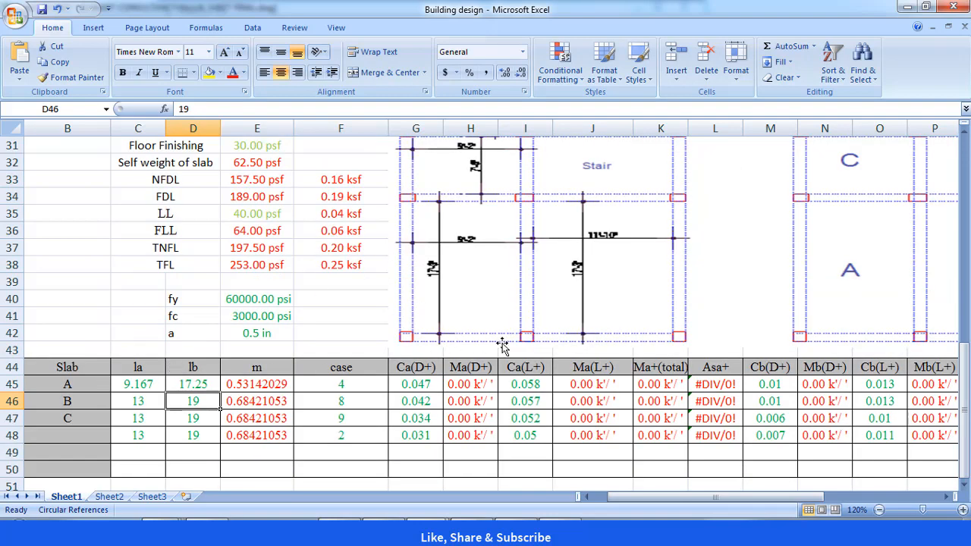
click(135, 403)
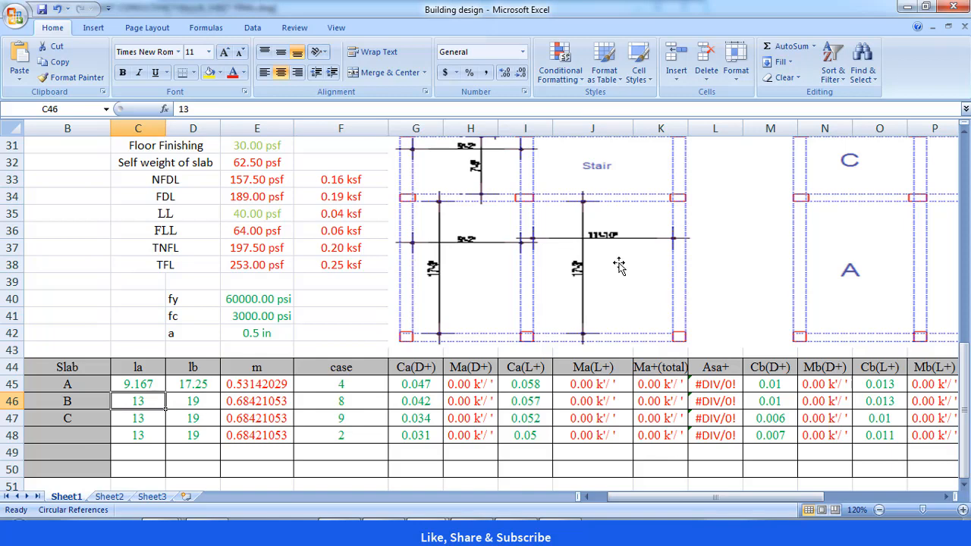
text(11)
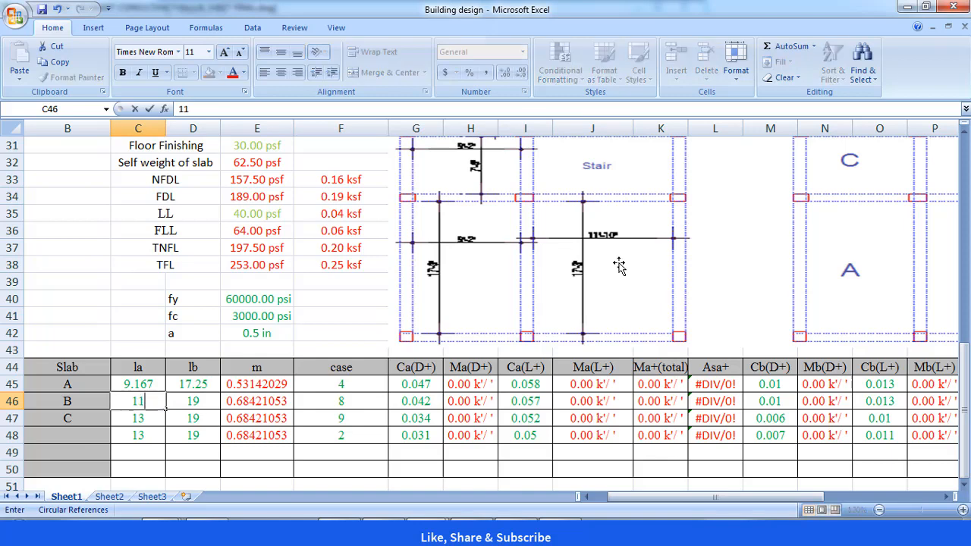
text(.83)
key(Tab)
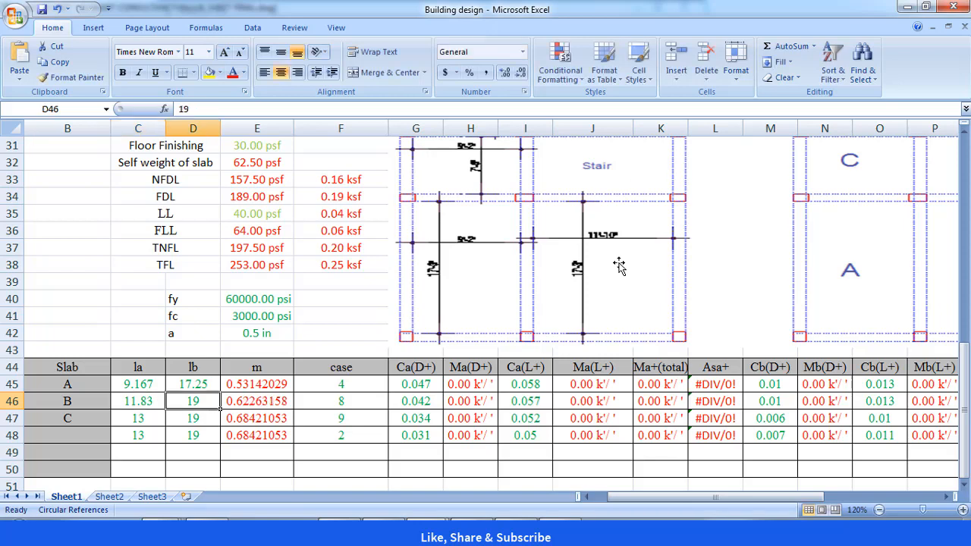
text(17)
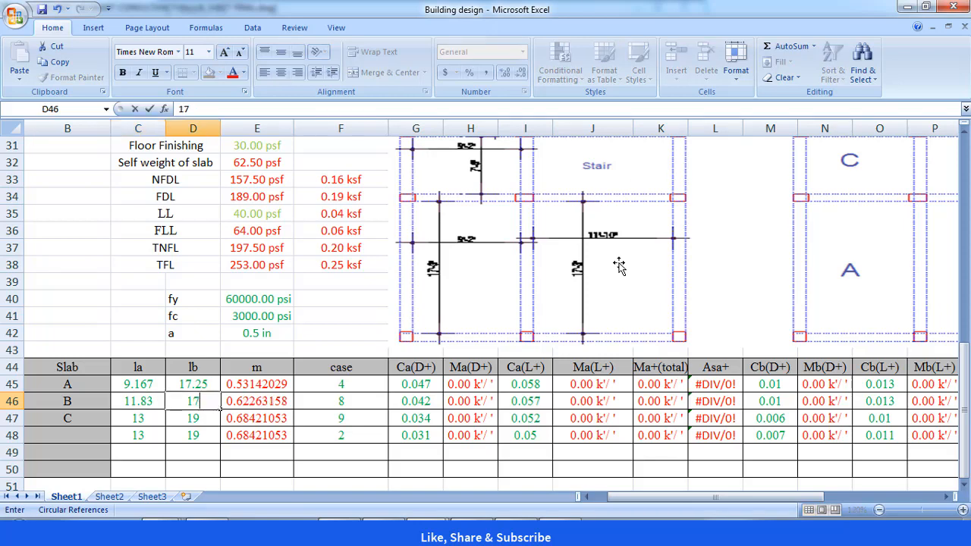
text(.25)
key(Return)
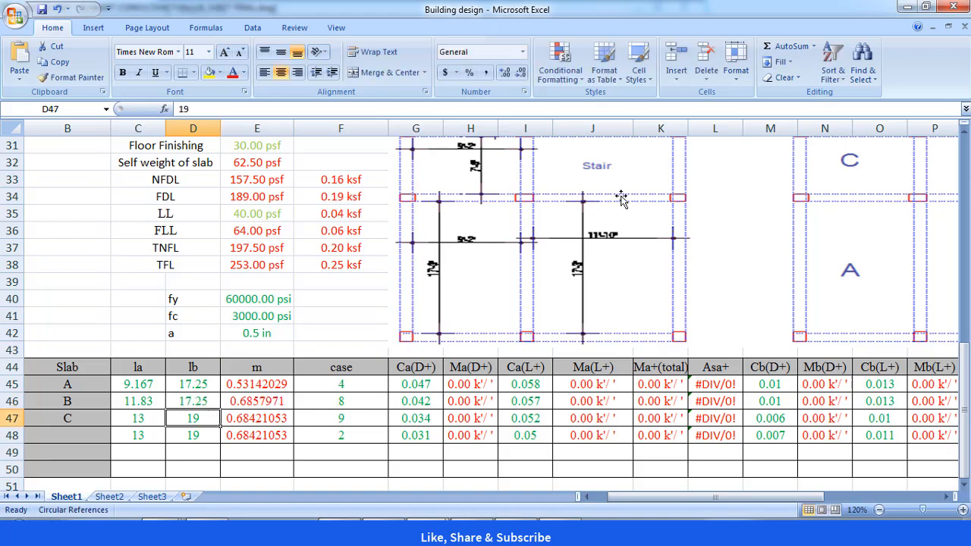
- Switch to the AutoCAD plan to read slab C's two span dimensions, and return to the Excel worksheet
scroll(452, 397, up, 1)
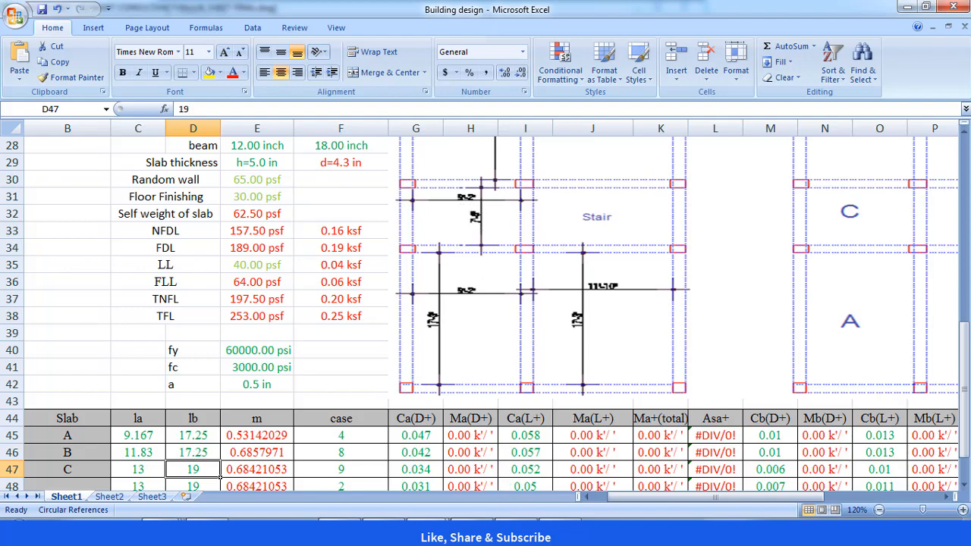
click(501, 533)
drag(306, 256, 799, 231)
drag(257, 231, 643, 146)
scroll(441, 316, up, 6)
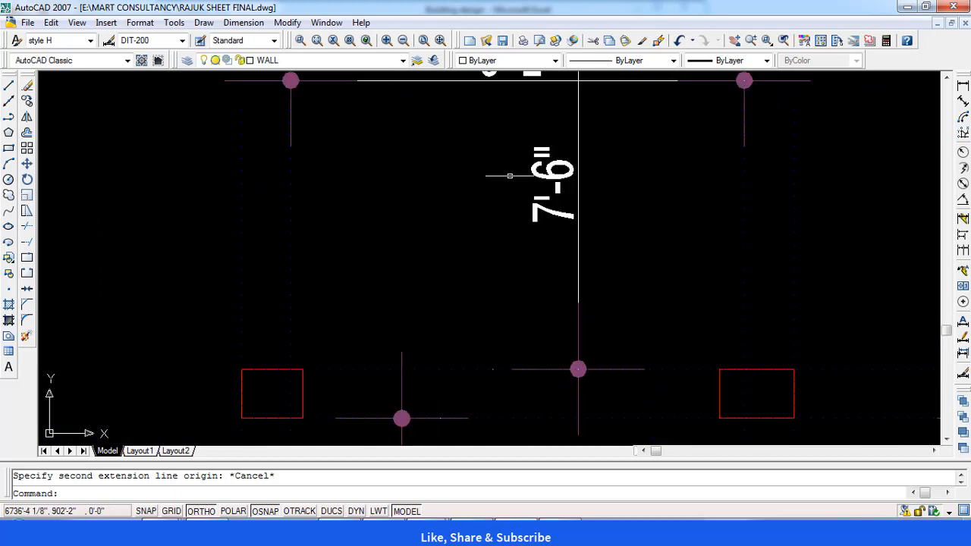
click(428, 533)
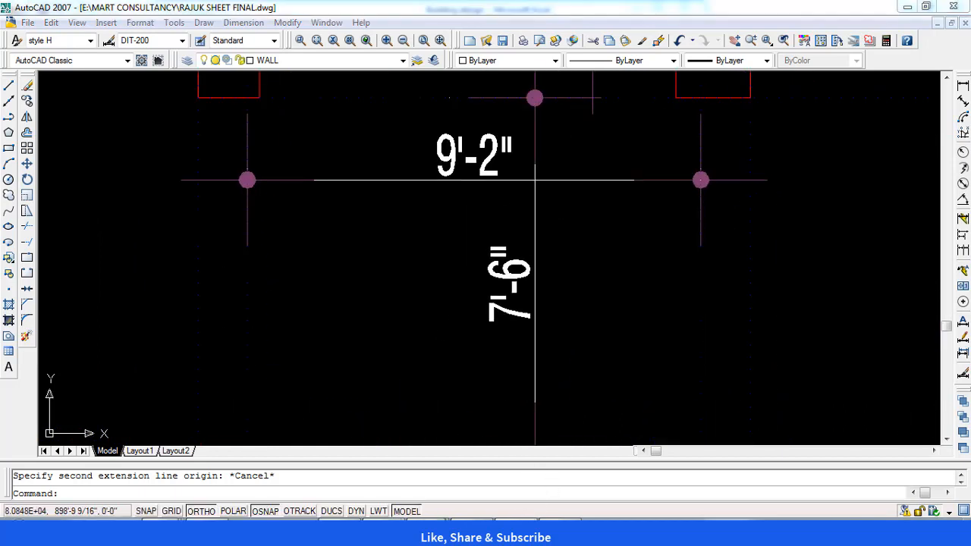
click(382, 464)
scroll(238, 345, down, 1)
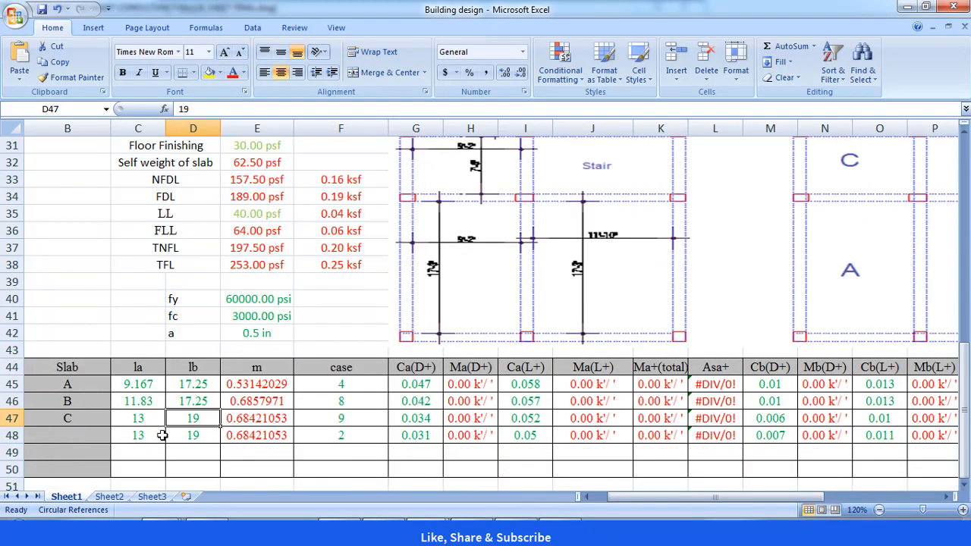
- Enter slab C's spans in the moment table: la 7.5 and lb 9.167
click(138, 419)
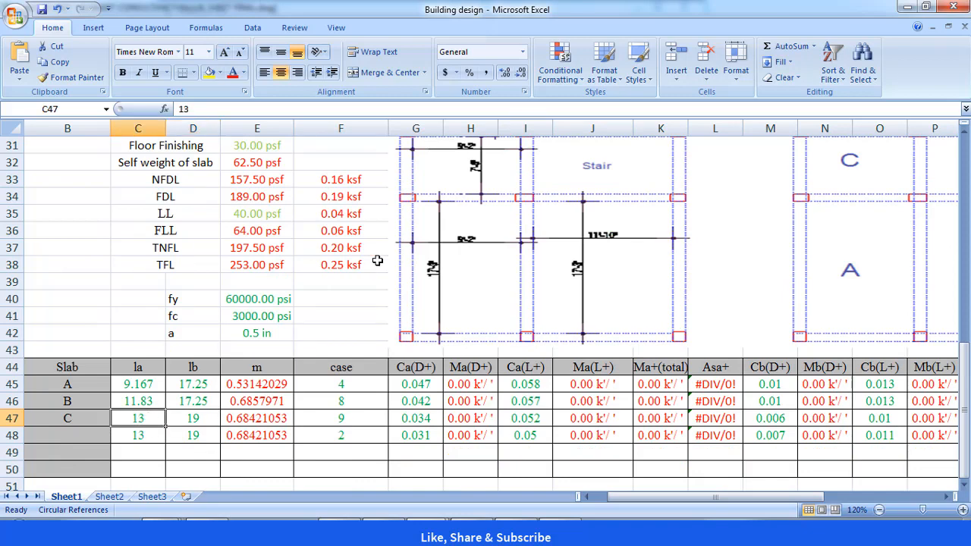
text(7.5)
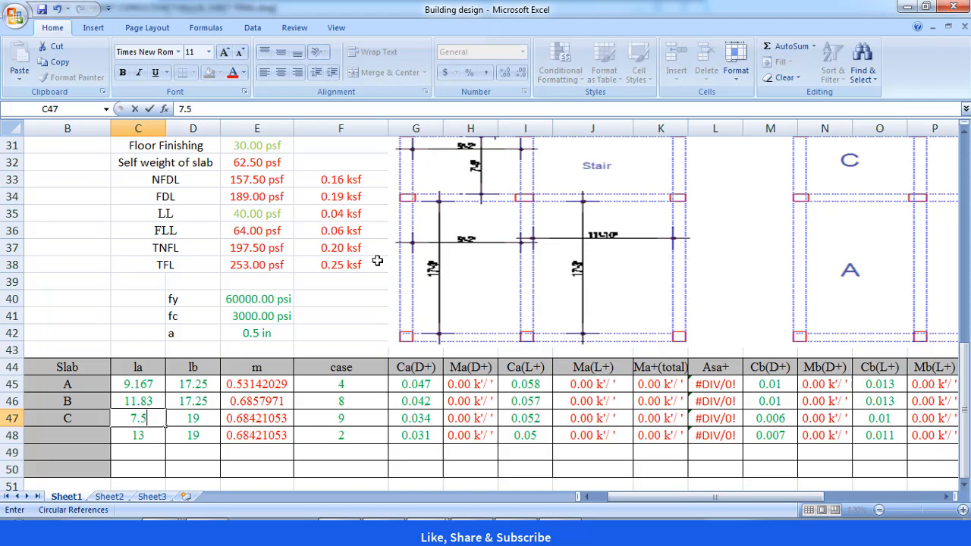
key(Tab)
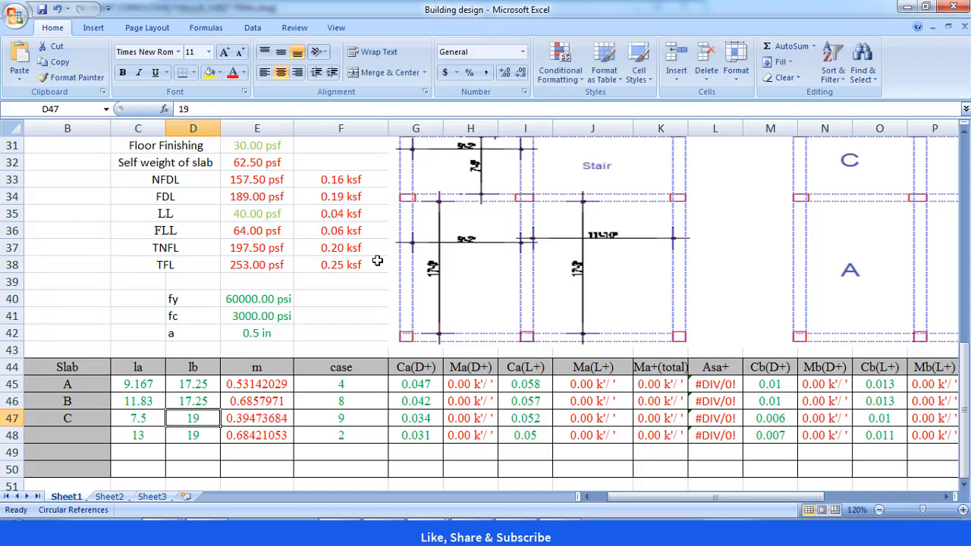
text(9.)
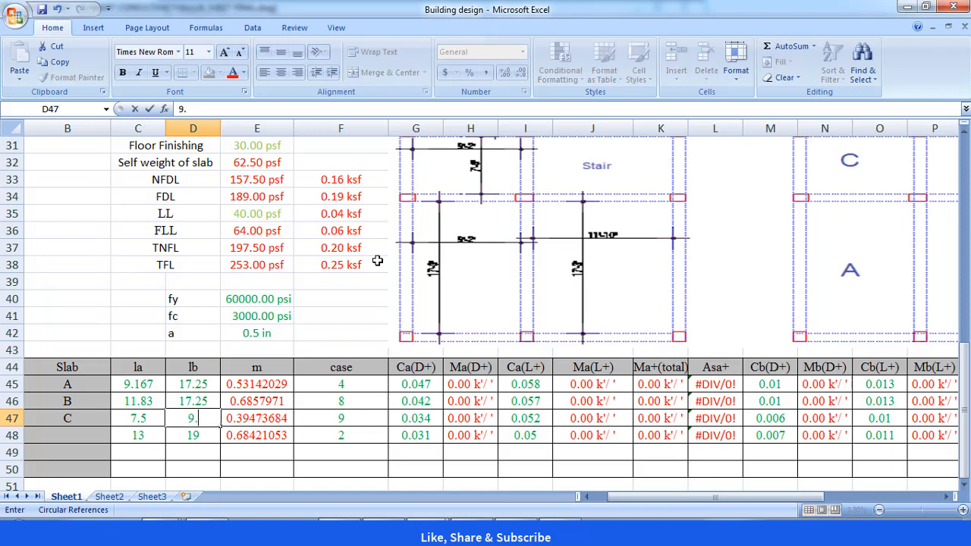
text(167)
key(Return)
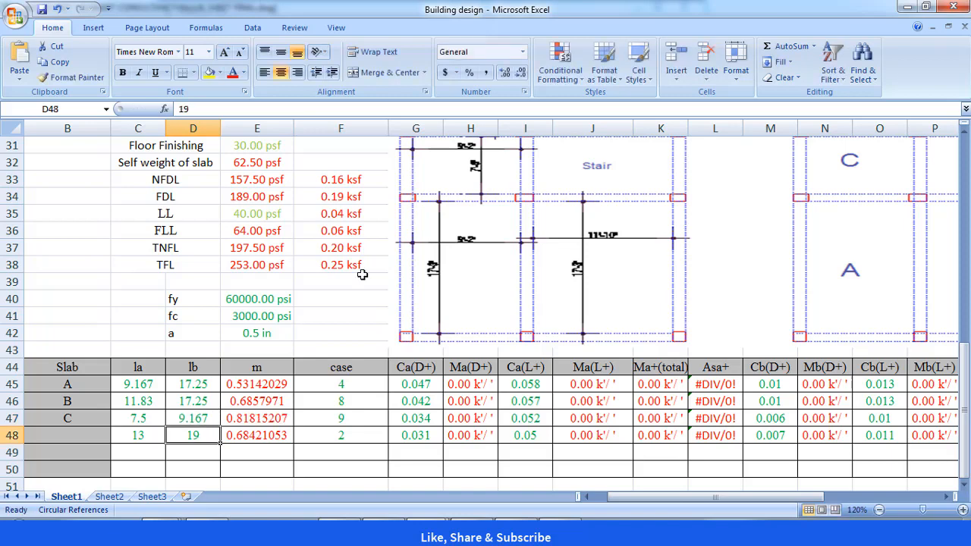
- Clear the leftover la, lb, m and case entries from the unused row 48 below slab C
drag(144, 433, 182, 440)
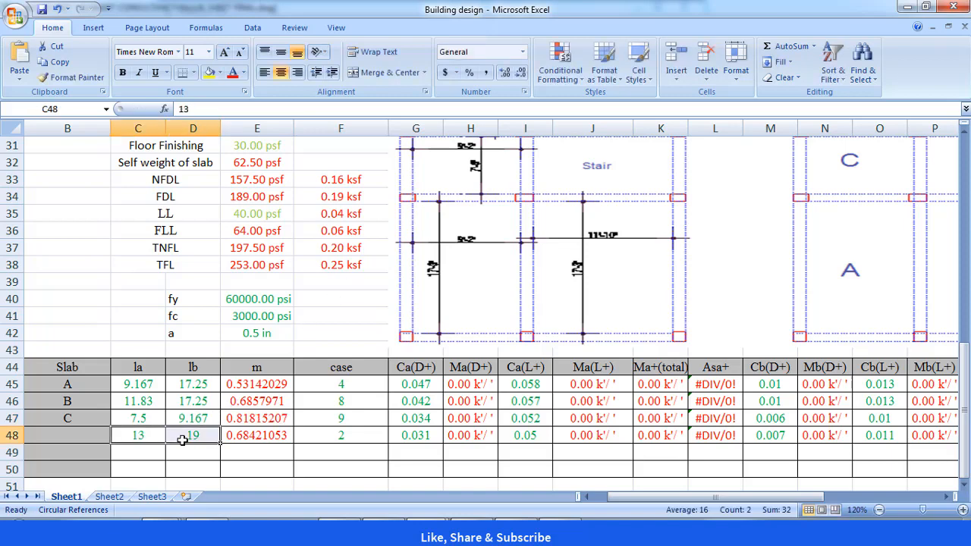
key(Delete)
click(332, 460)
click(255, 434)
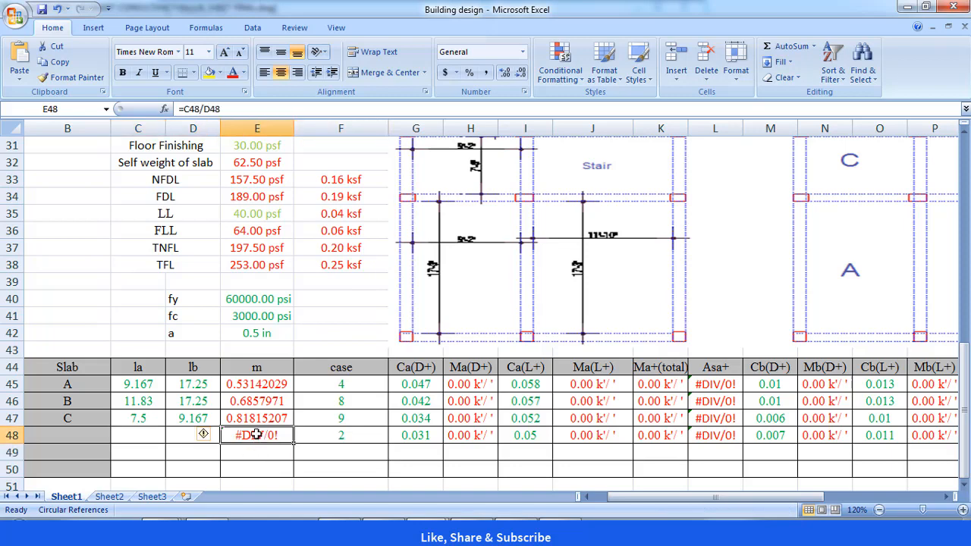
key(Delete)
click(343, 470)
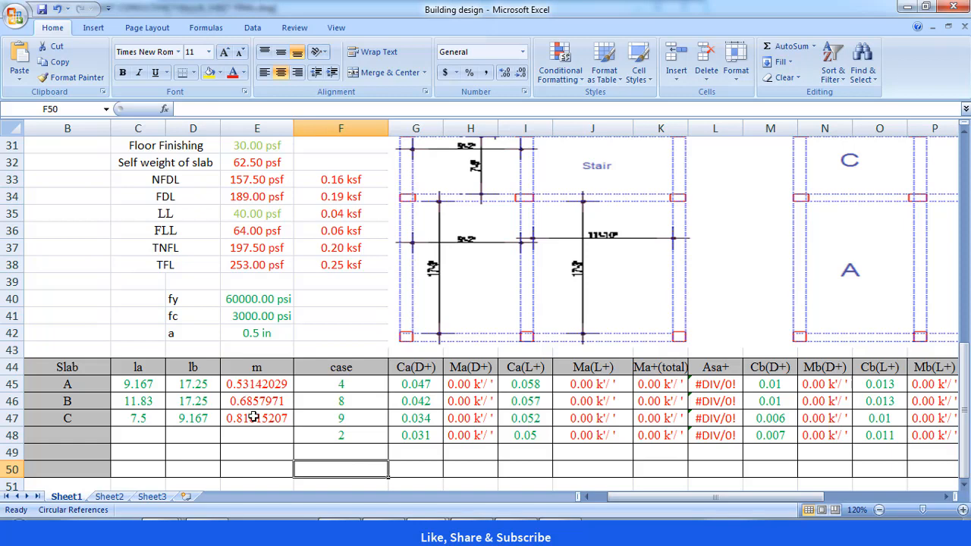
click(250, 385)
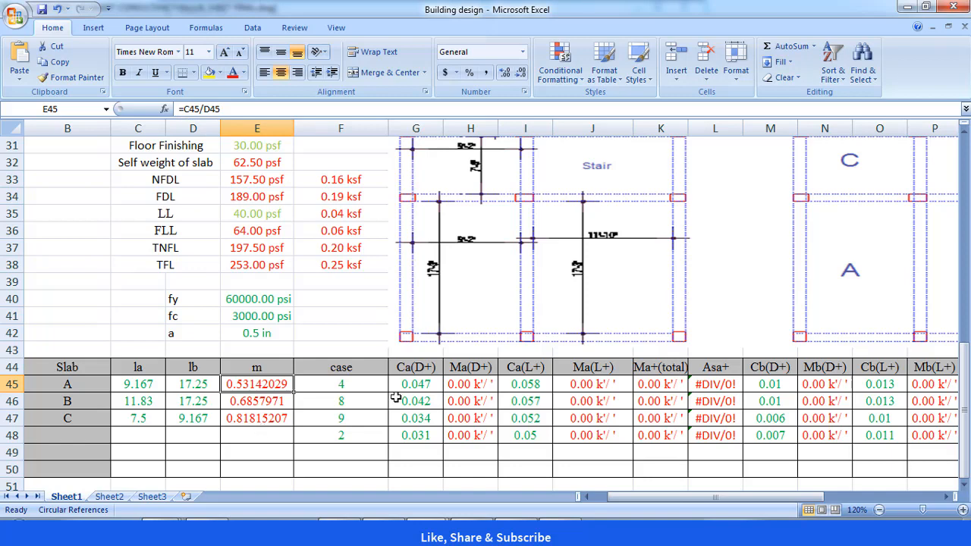
click(336, 439)
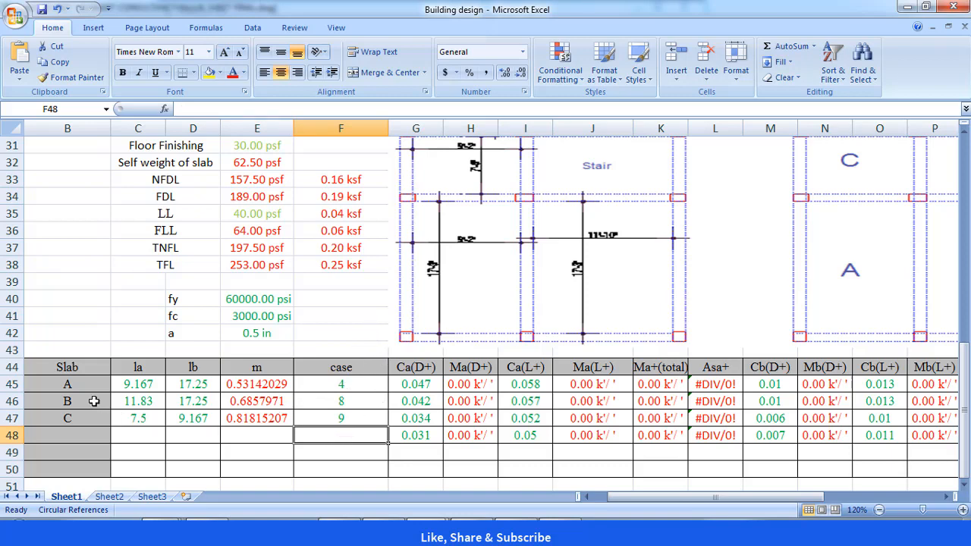
- Compare slabs A and B in the panel layout and set slab B's case to 4
click(340, 384)
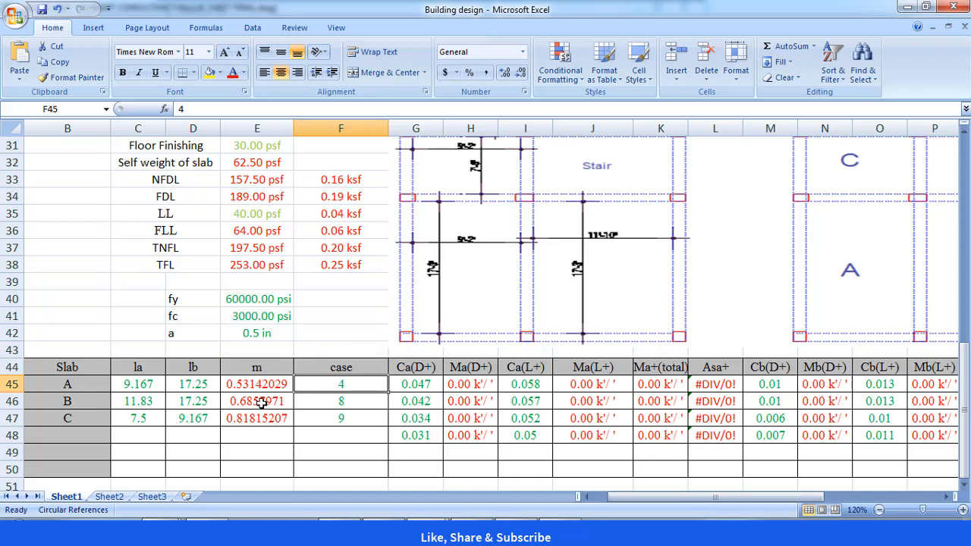
drag(626, 499, 677, 499)
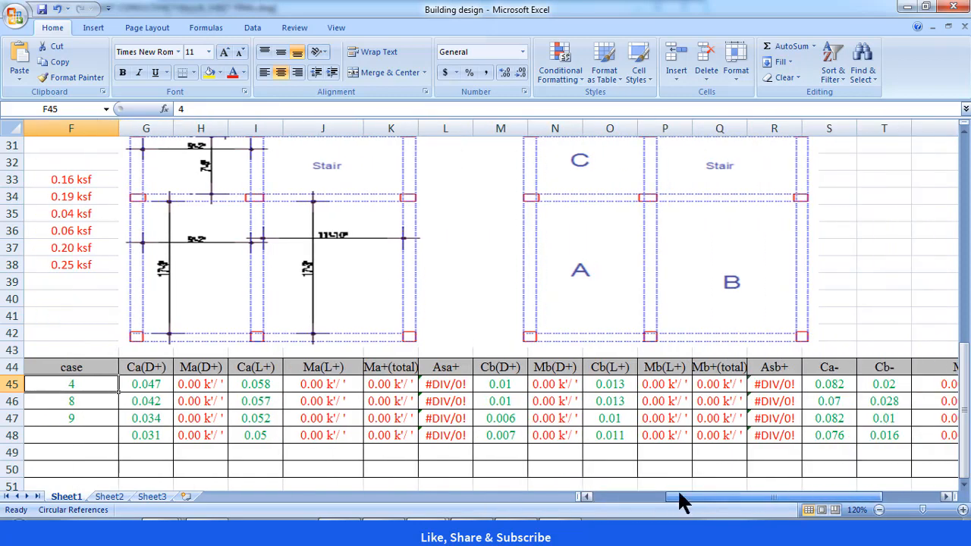
scroll(698, 412, up, 5)
scroll(699, 410, down, 5)
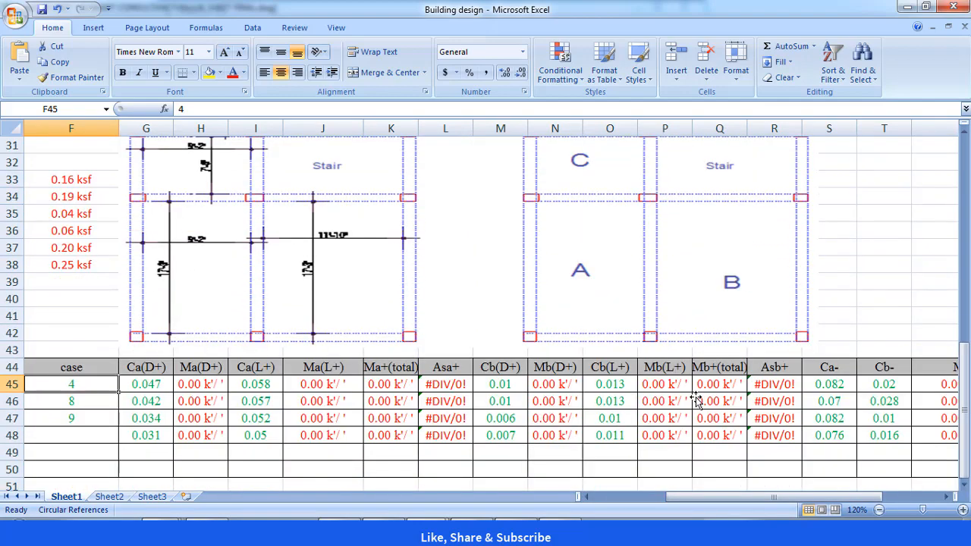
drag(679, 497, 649, 502)
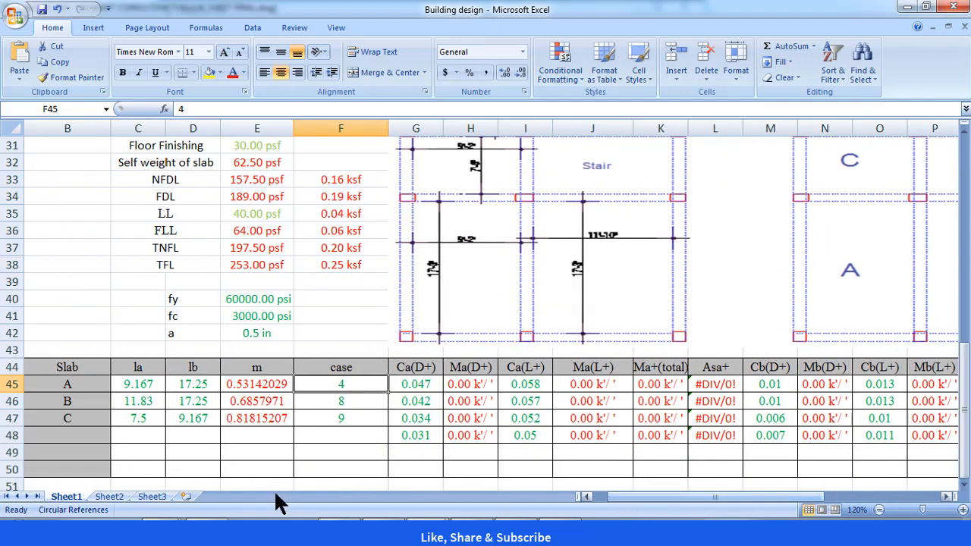
click(339, 402)
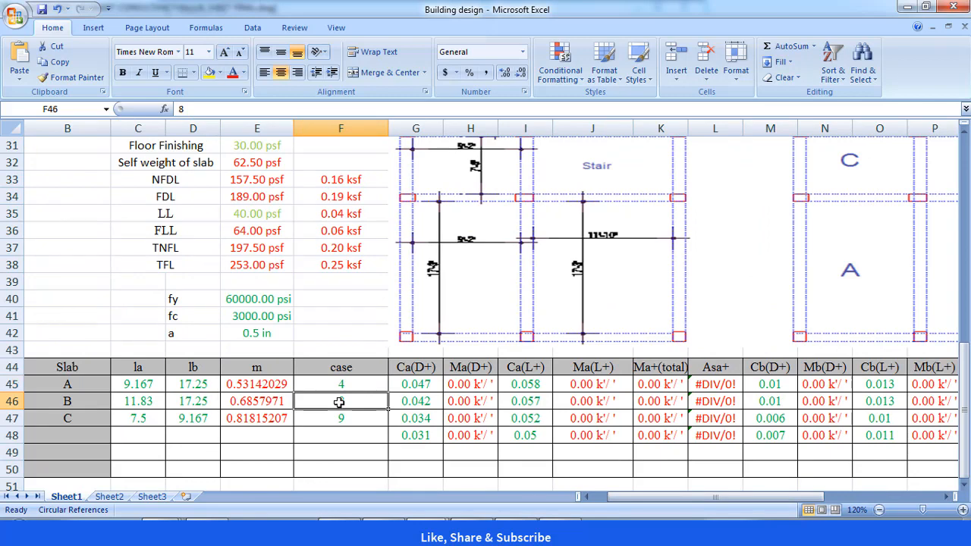
text(4)
click(343, 452)
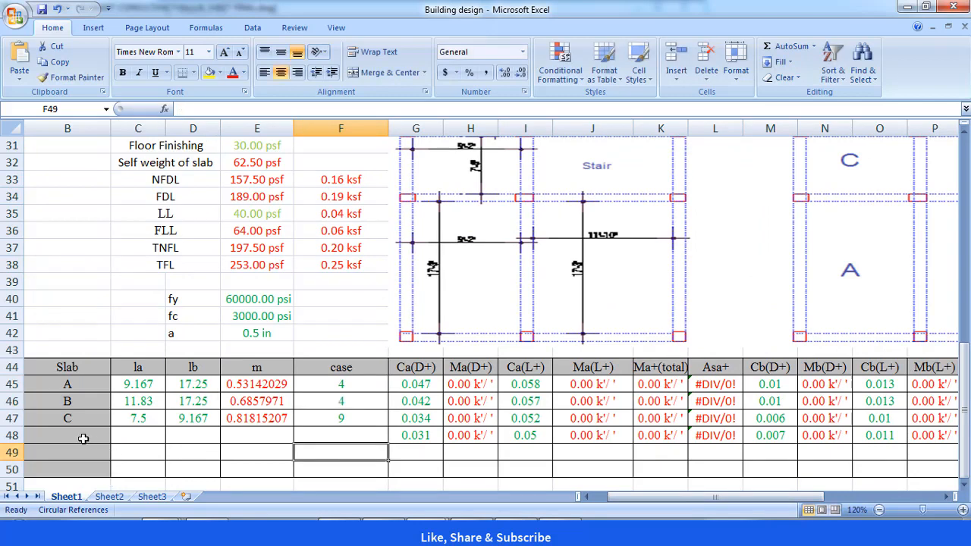
- Review slab C's position in the panel layout and consult the support case charts in RC Design II.pdf in Foxit Reader
drag(717, 498, 744, 490)
scroll(741, 458, up, 2)
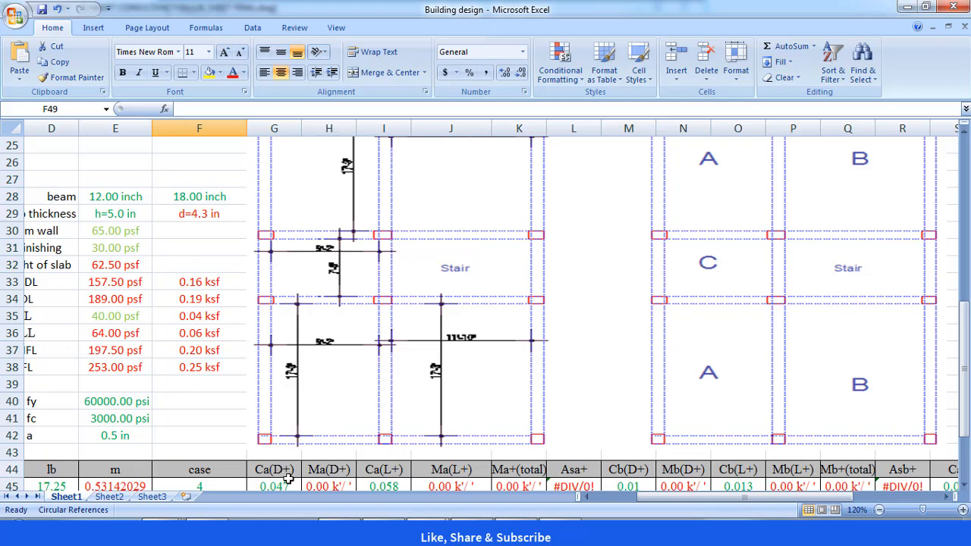
click(611, 531)
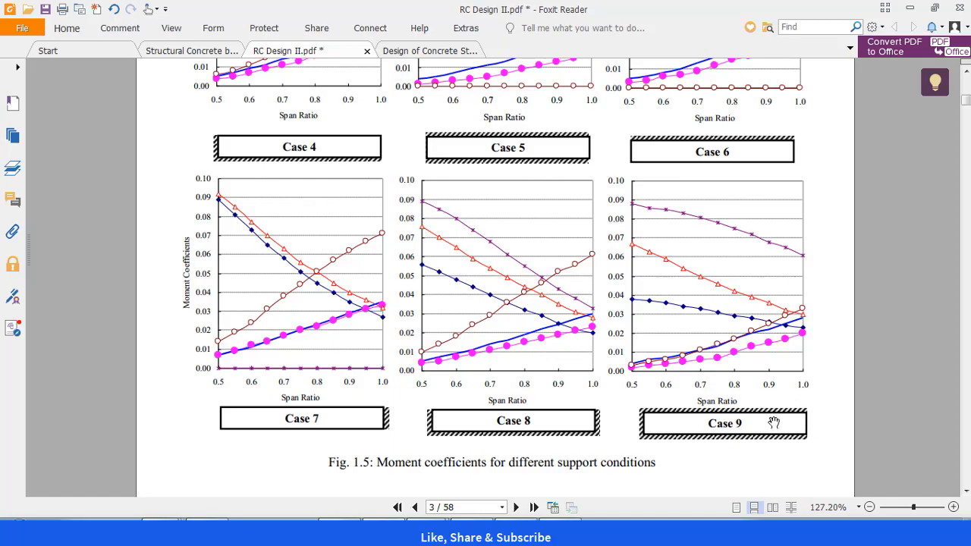
- Switch back to the Building design worksheet in Excel and review the support cases assigned to slabs A, B and C
click(513, 501)
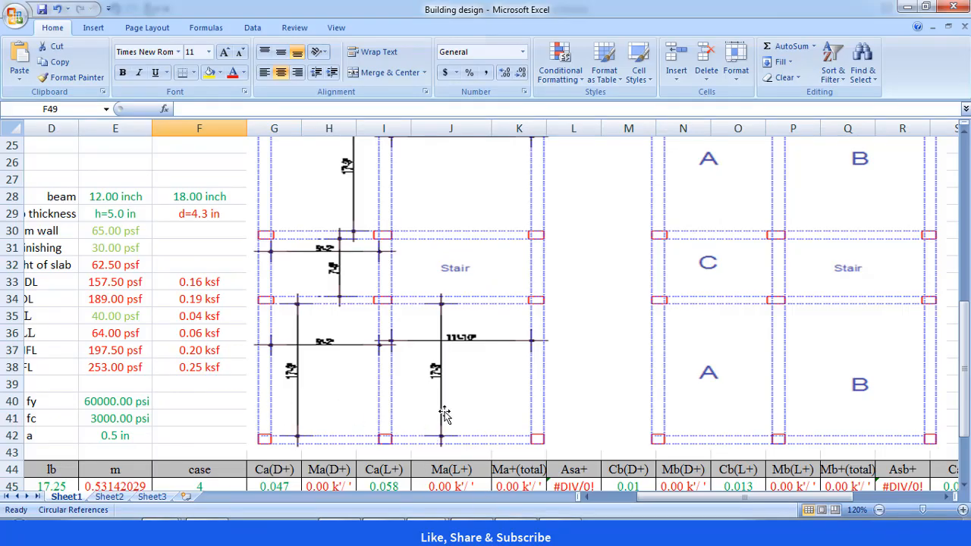
drag(648, 500, 628, 498)
scroll(386, 412, down, 3)
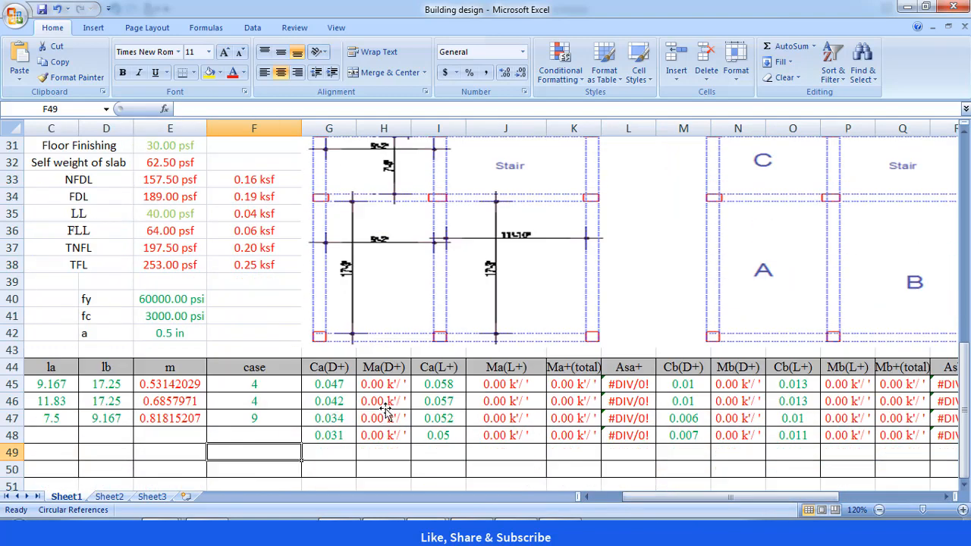
click(250, 367)
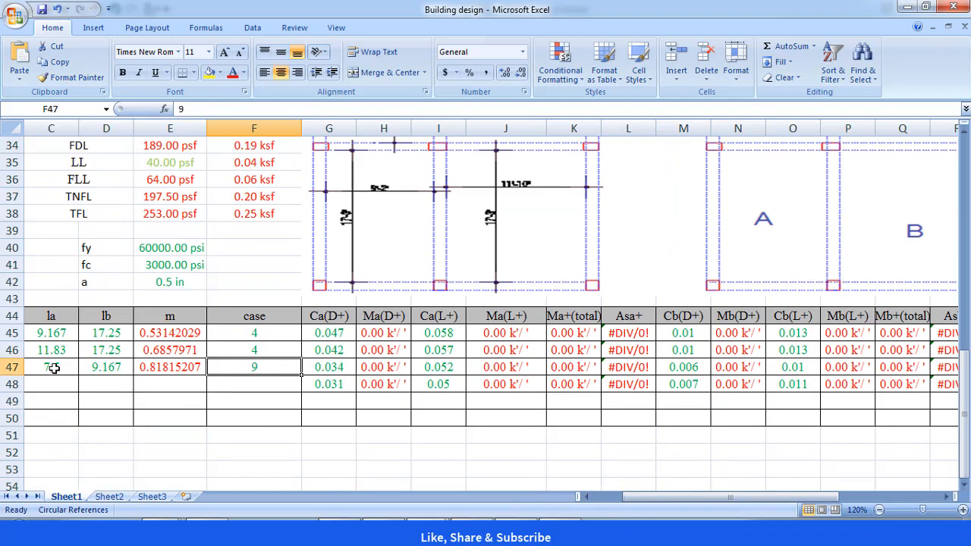
click(394, 431)
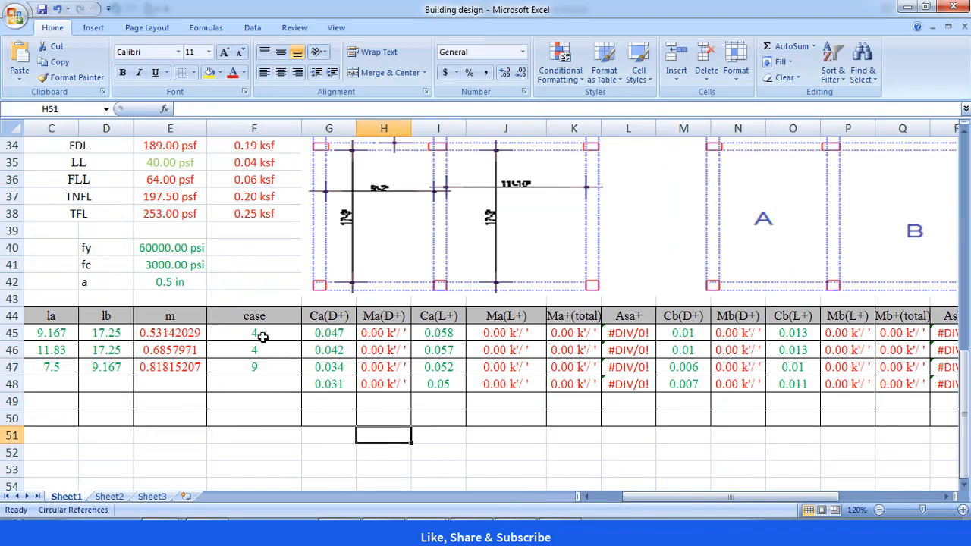
drag(262, 336, 262, 351)
click(267, 366)
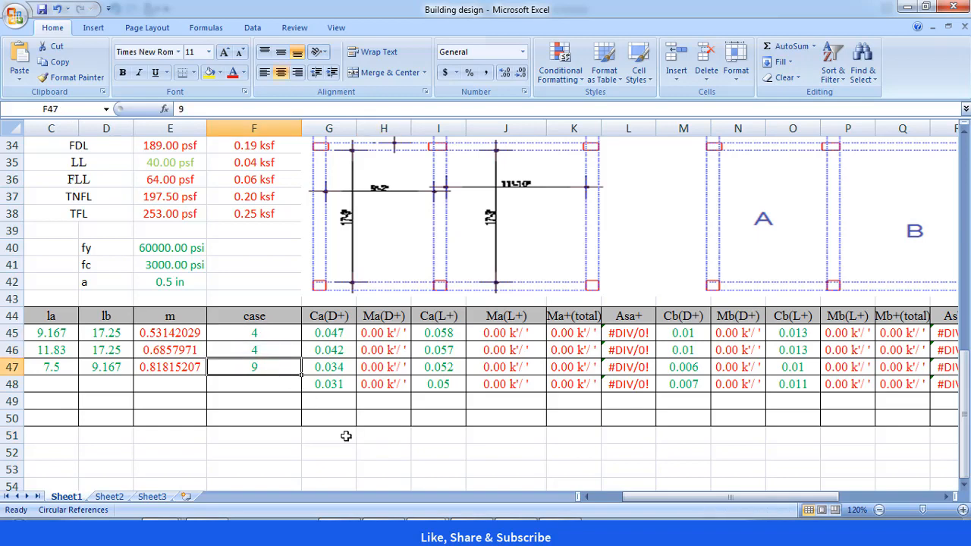
click(369, 456)
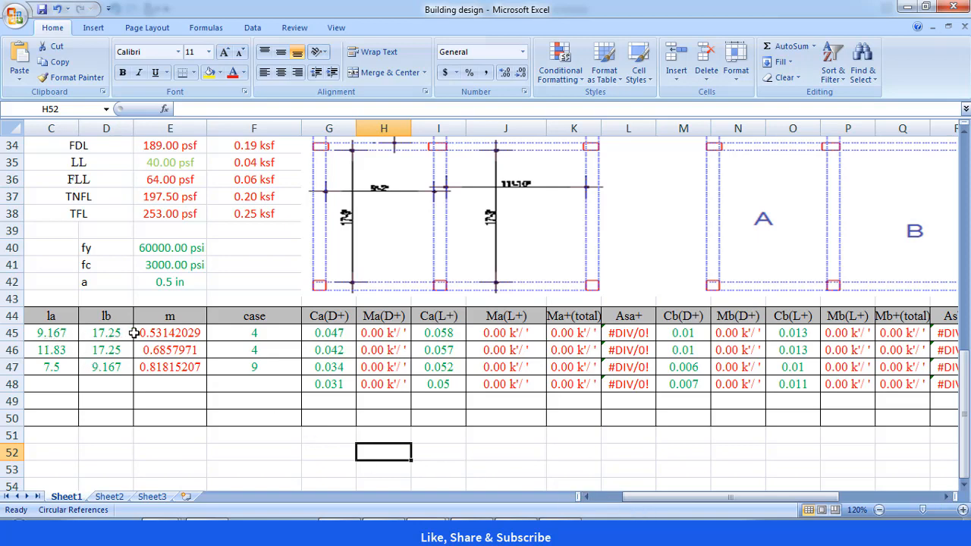
- Compare slab A's row with the Case 4 moment coefficient chart and its curve legend in RC Design II.pdf
click(262, 334)
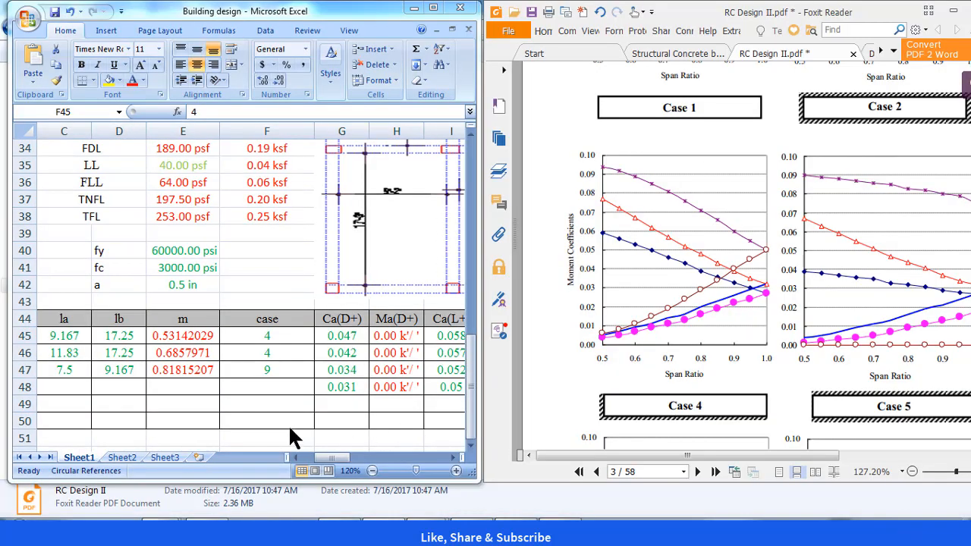
click(284, 334)
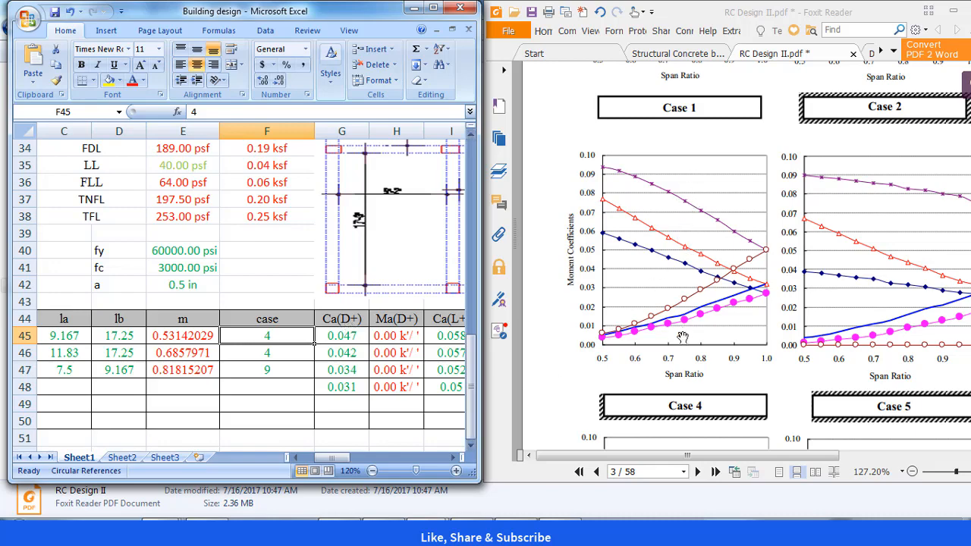
scroll(665, 347, up, 3)
scroll(345, 335, down, 4)
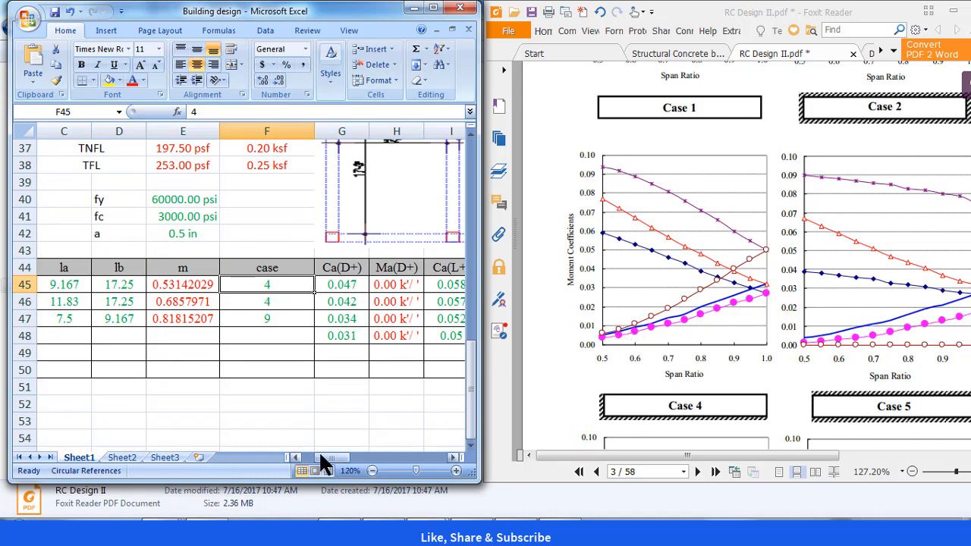
drag(321, 457, 365, 472)
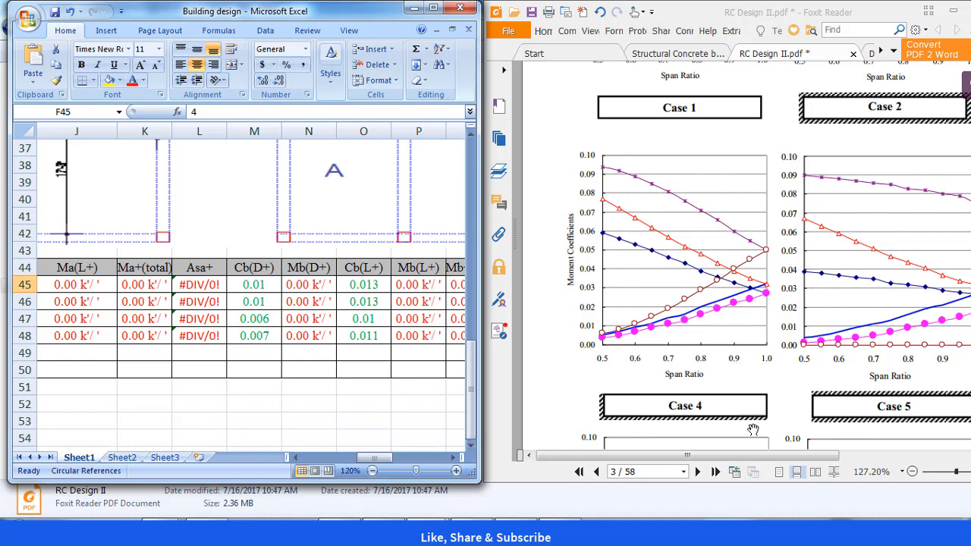
drag(710, 459, 767, 454)
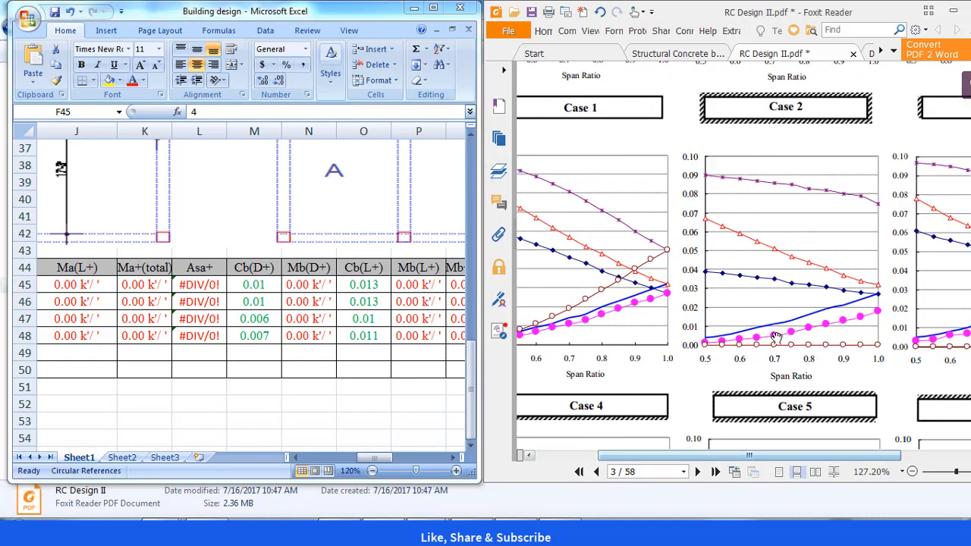
scroll(777, 335, up, 3)
scroll(778, 336, up, 5)
scroll(777, 335, down, 3)
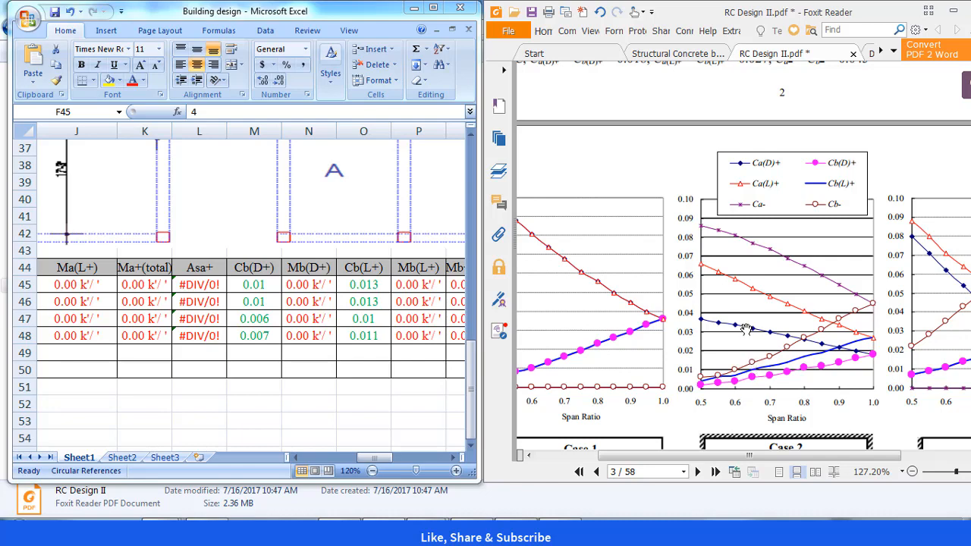
scroll(765, 273, down, 5)
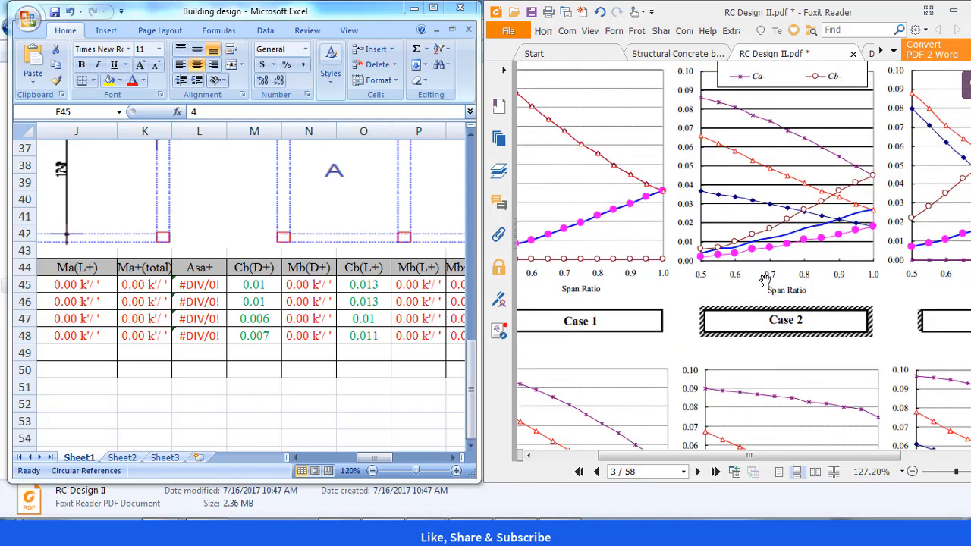
drag(772, 455, 708, 455)
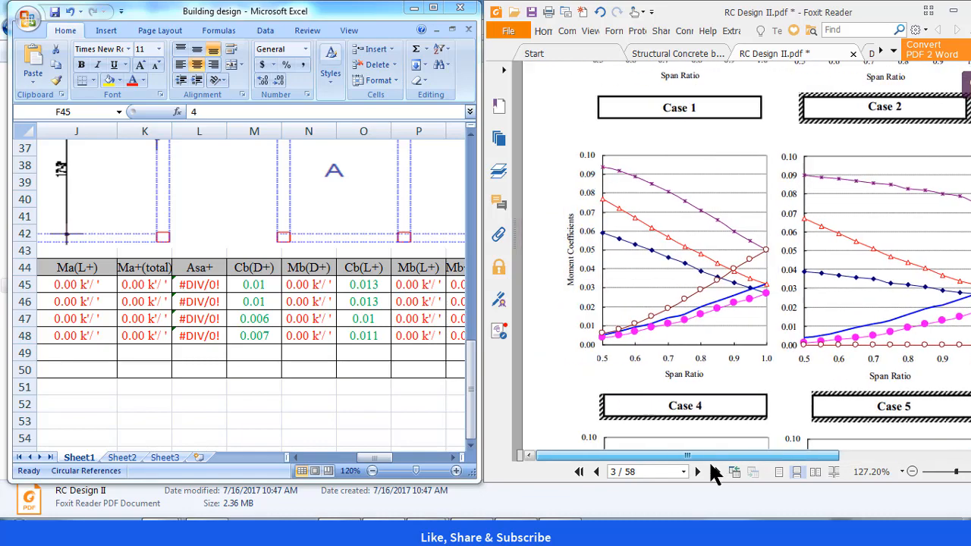
- Set the Cb(D+) coefficient to 0.005 for slab A and 0.01 for slab B
click(246, 289)
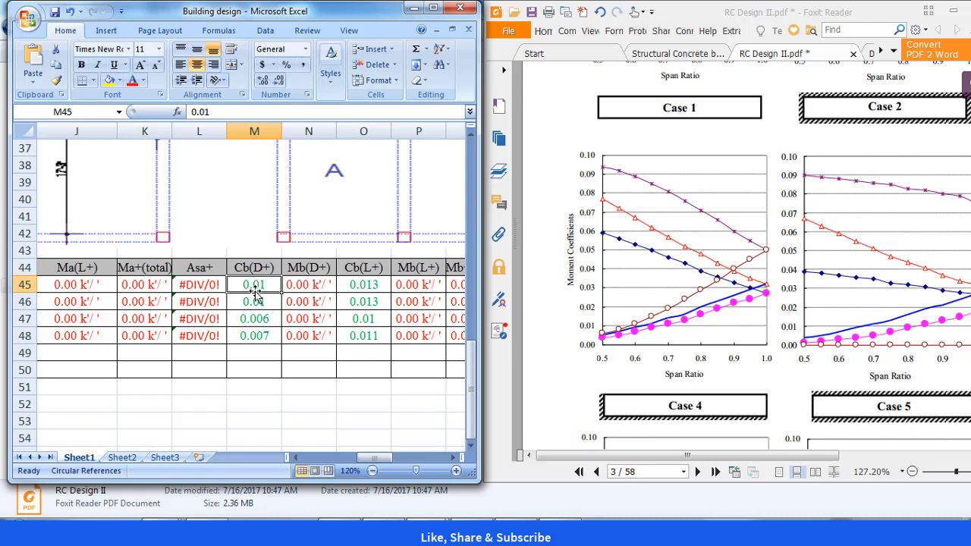
text(0.00)
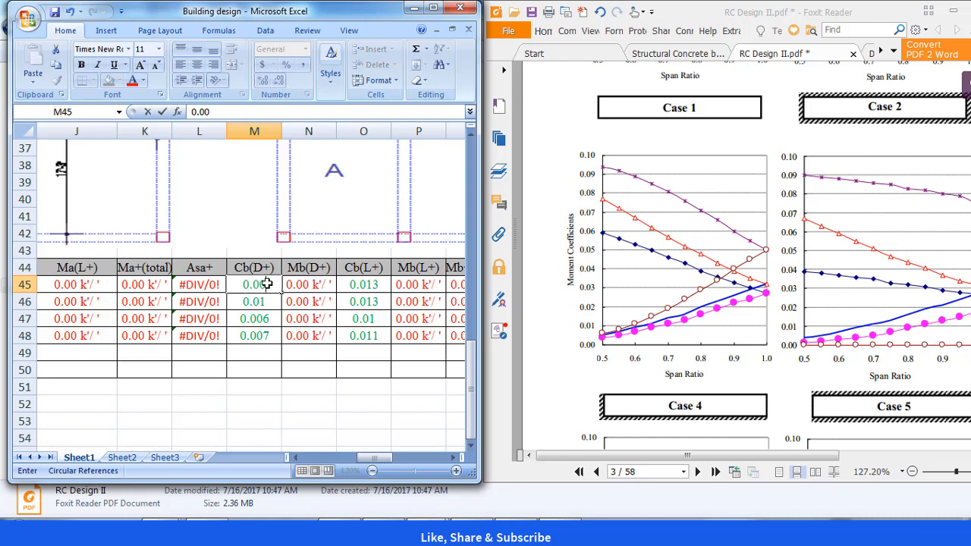
text(5)
click(309, 384)
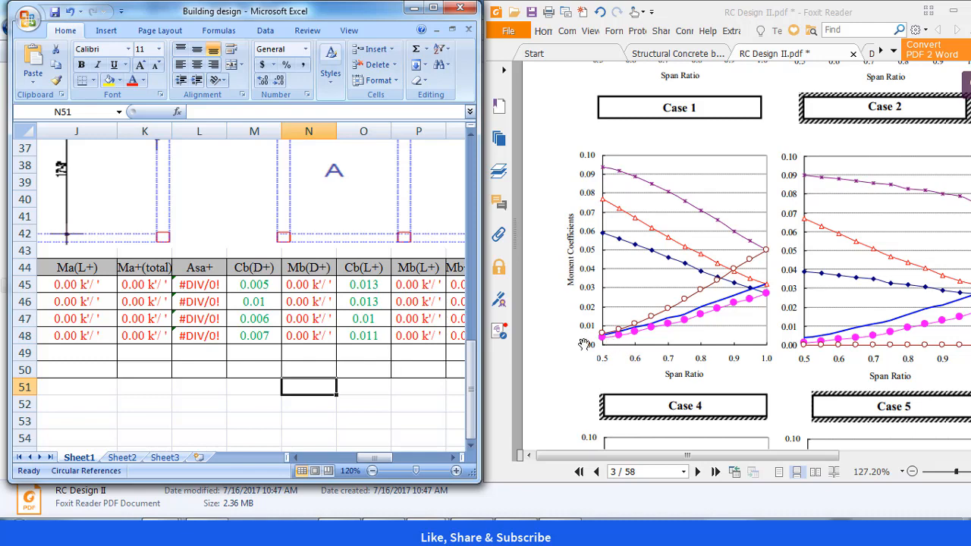
click(260, 301)
text(0.008)
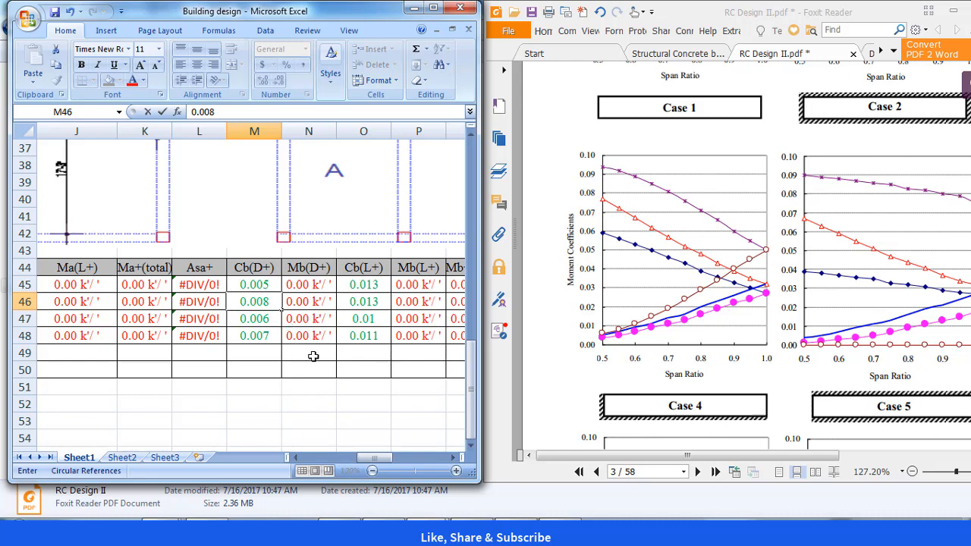
key(BackSpace)
key(BackSpace)
text(1)
- Set slab A's Cb(L+) coefficient to 0.008
click(369, 285)
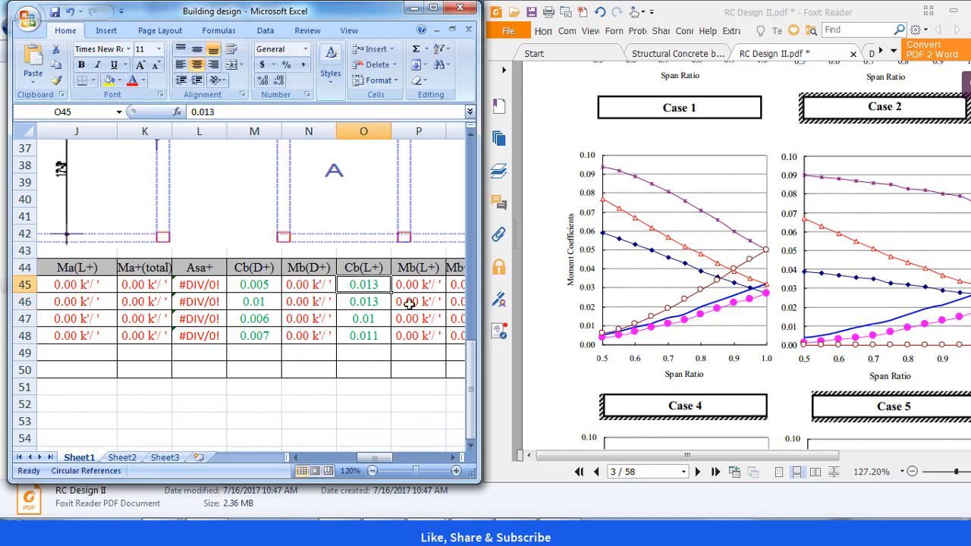
text(0.008)
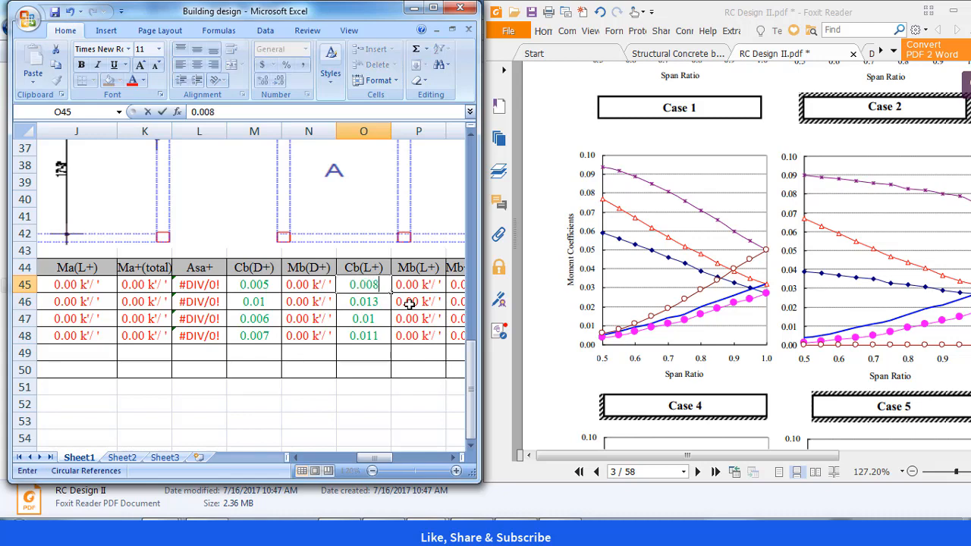
key(Tab)
- Set slab A's negative moment coefficients Ca- and Cb- both to 0.0082
key(Tab)
key(Tab)
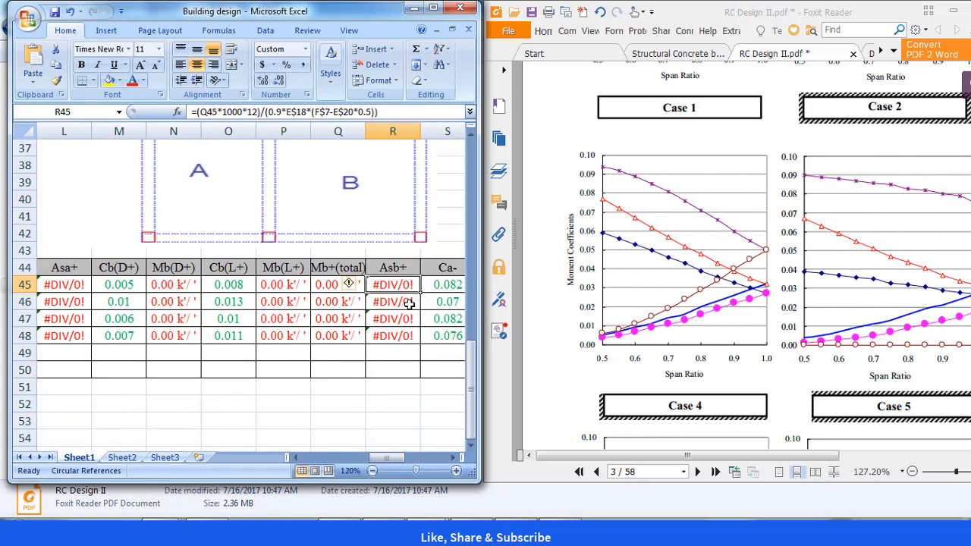
key(Tab)
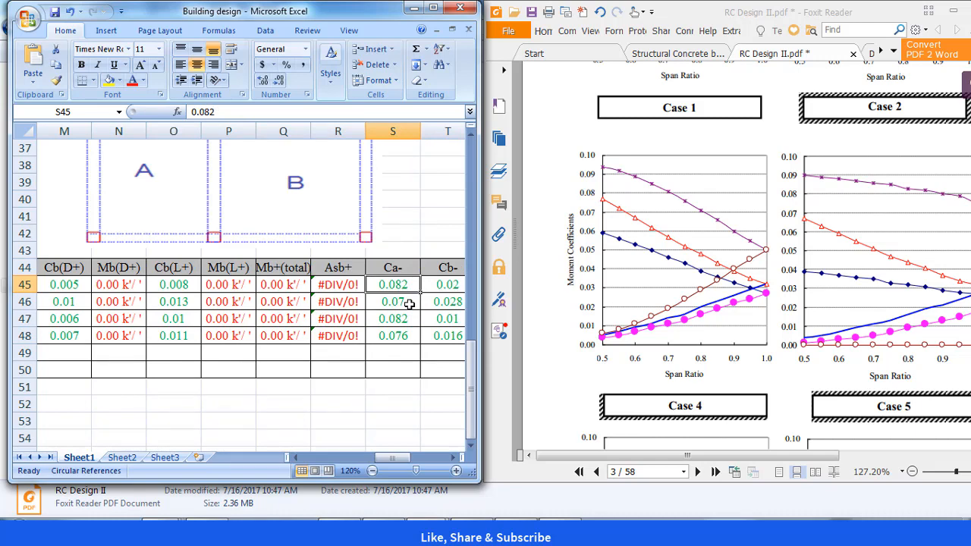
text(0.)
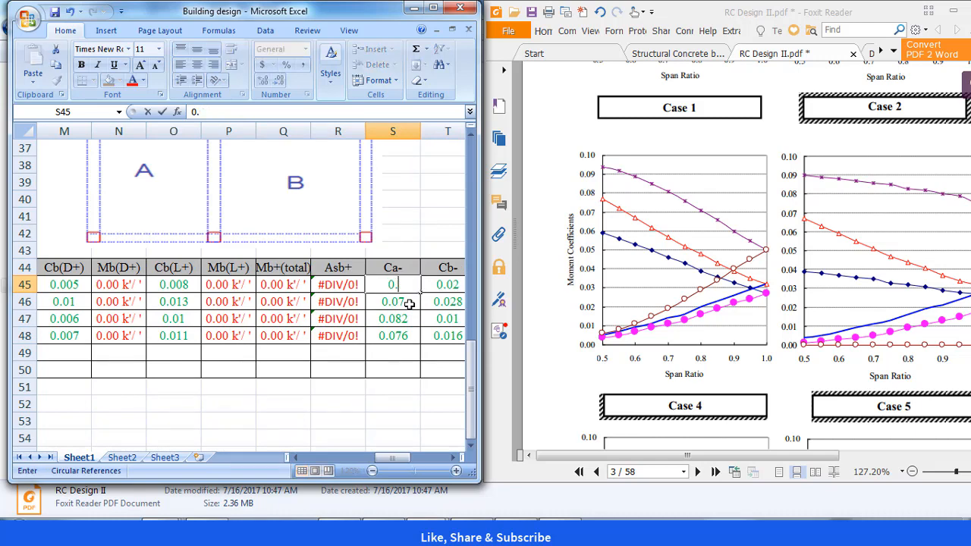
text(0082)
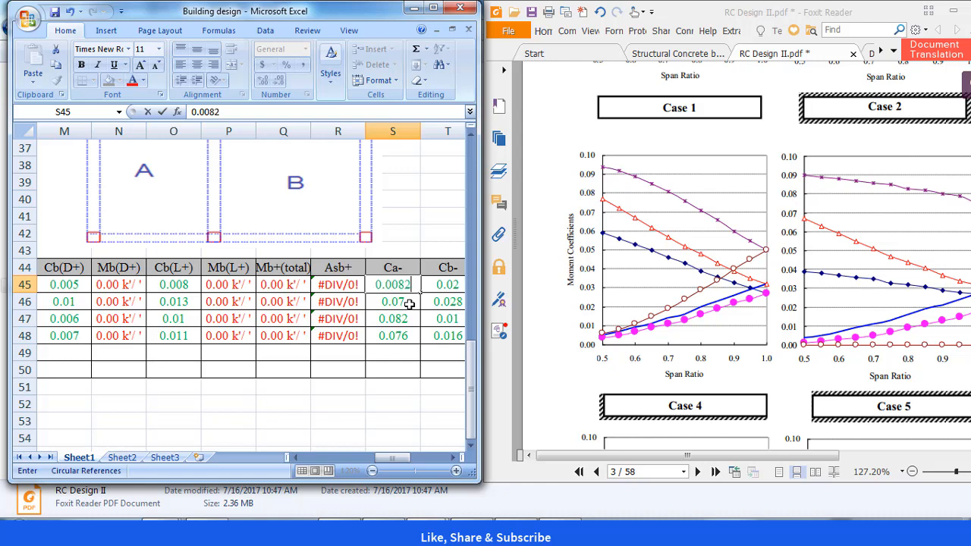
key(Tab)
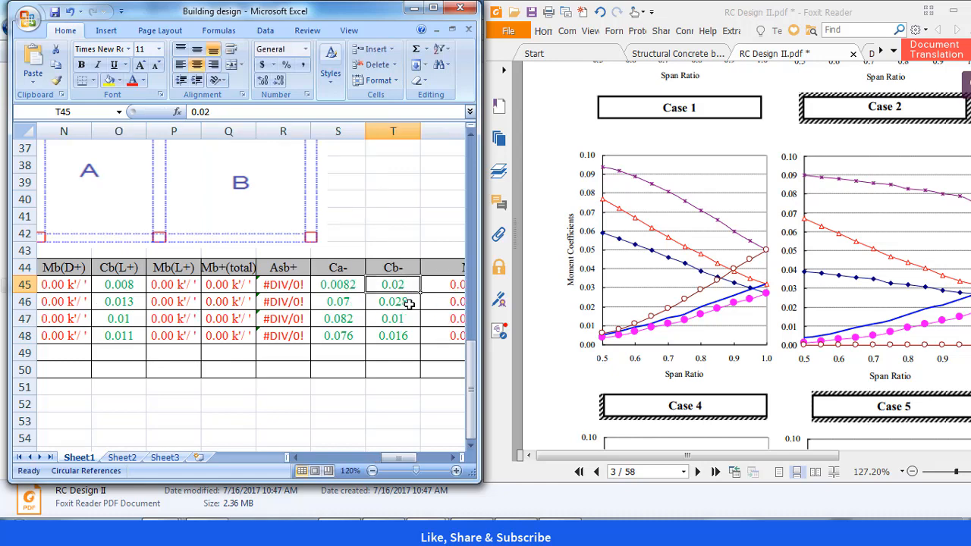
key(Left)
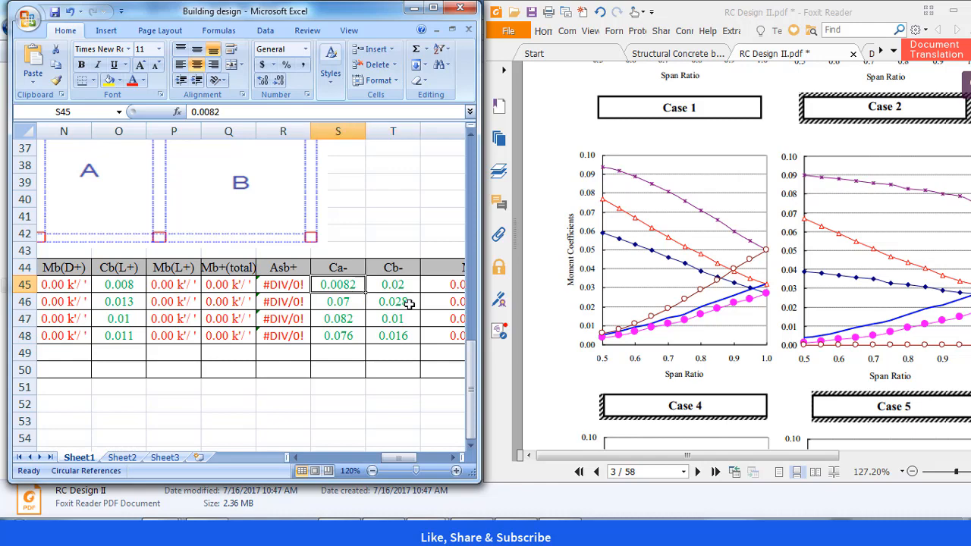
key(Right)
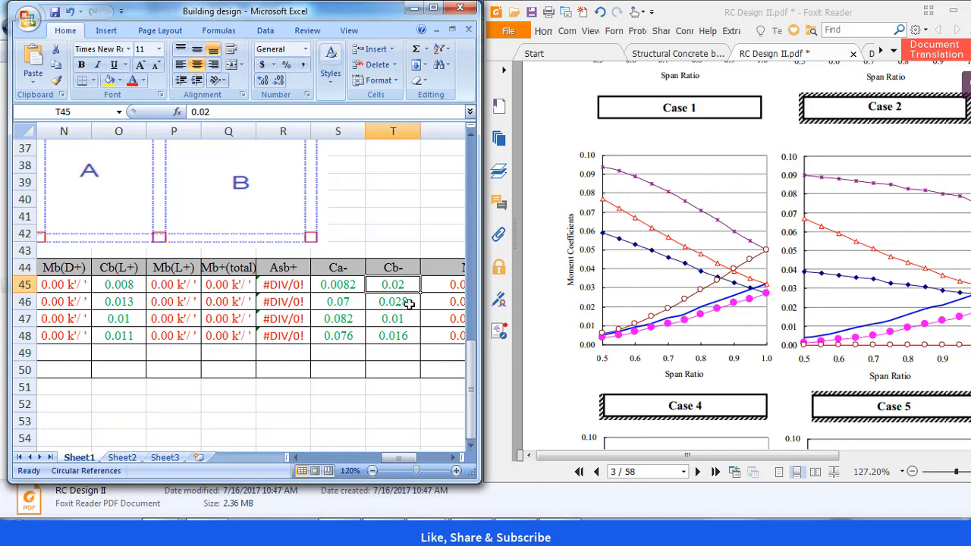
text(0.00)
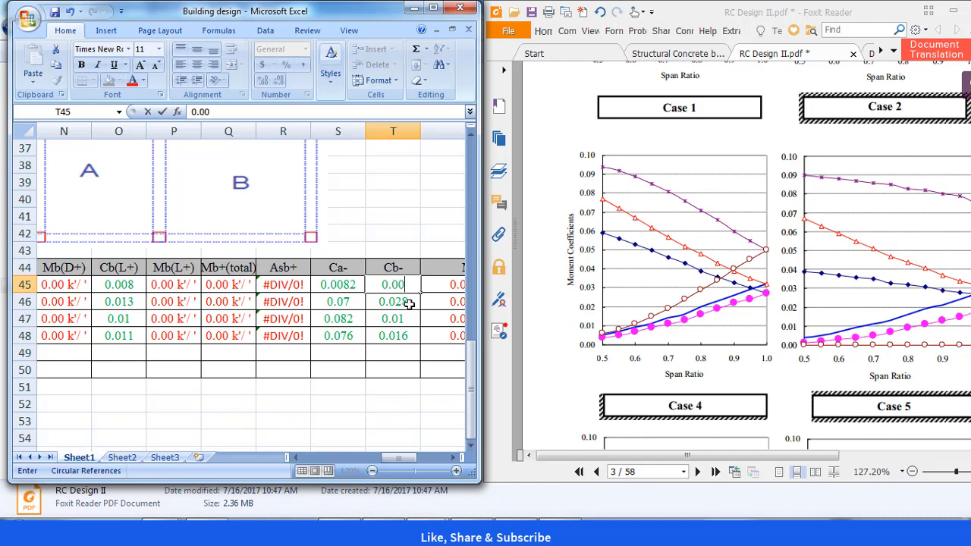
text(82)
key(Return)
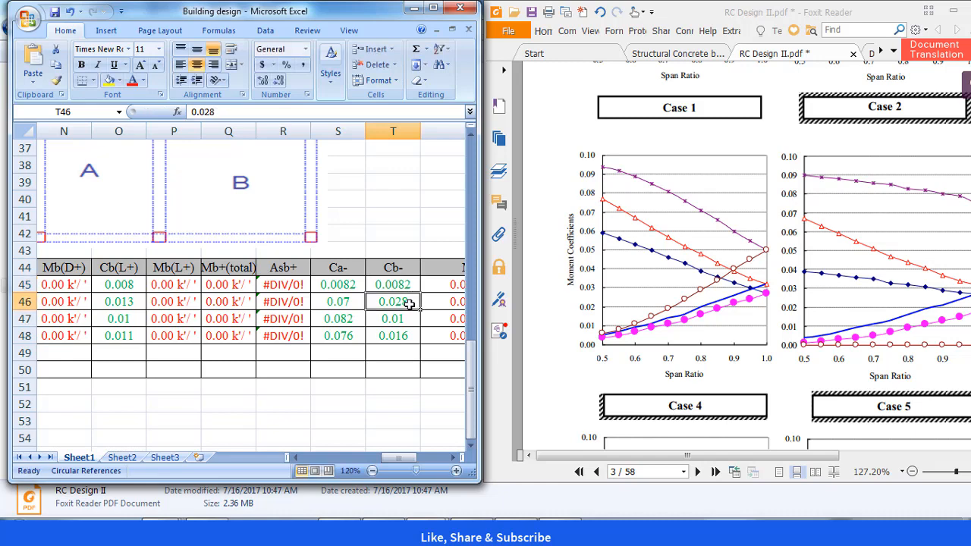
- Review slab A's row in the moment table, from the Cb- coefficient back to its spans, case and Ca(D+) coefficient
key(Up)
key(Left)
key(Left)
key(Left)
key(Left)
key(Left)
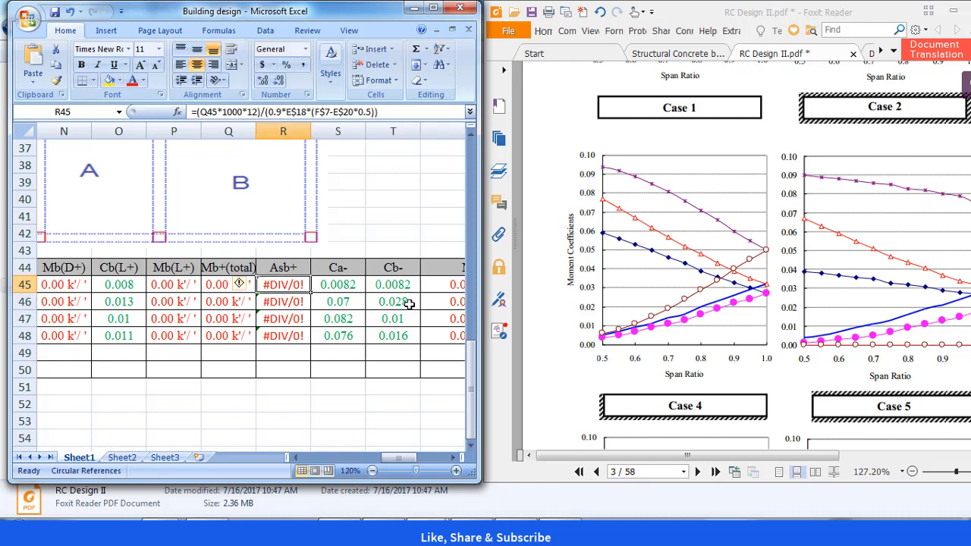
key(Left)
key(Left)
key(Left)
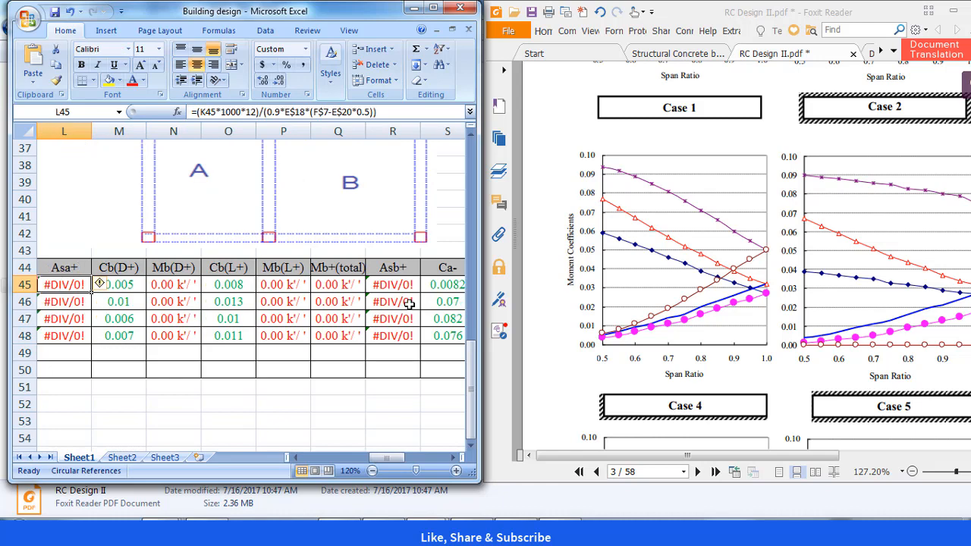
key(Right)
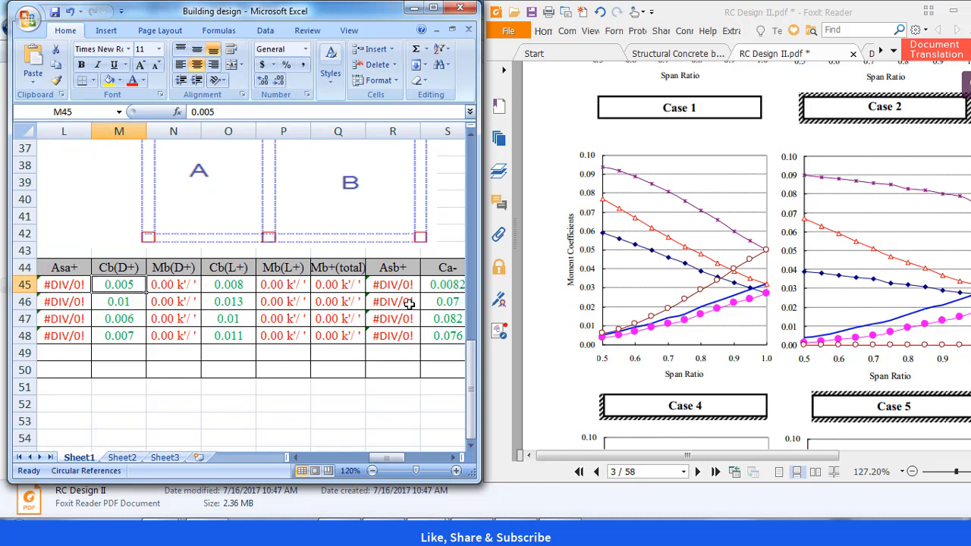
key(Left)
key(Left)
key(Left)
key(Left)
key(Left)
key(Left)
key(Left)
key(Left)
key(Left)
key(Left)
key(Left)
key(Left)
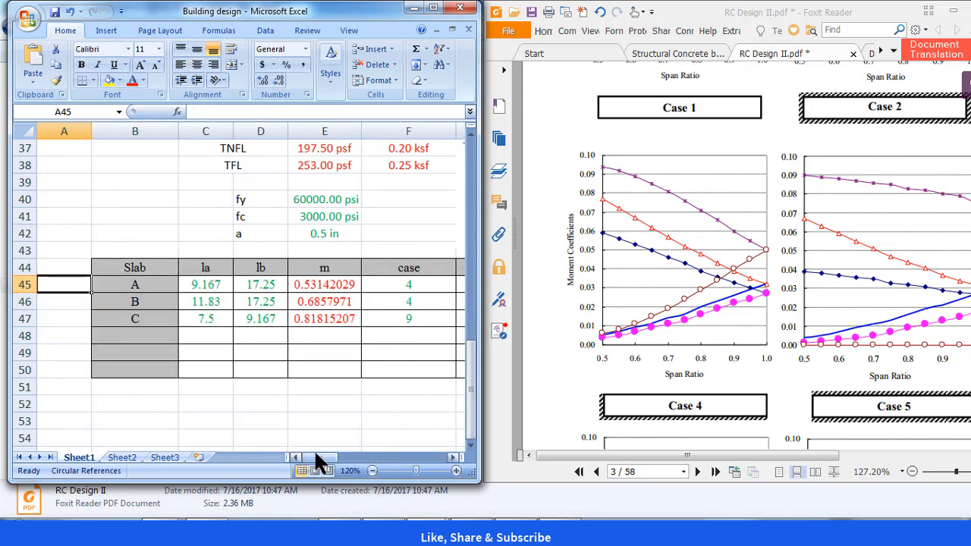
drag(319, 457, 348, 457)
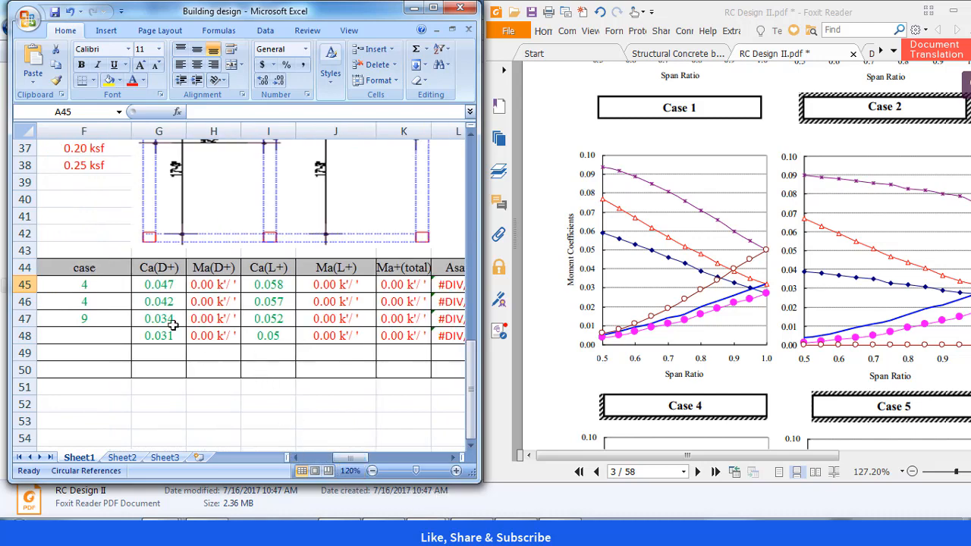
click(164, 286)
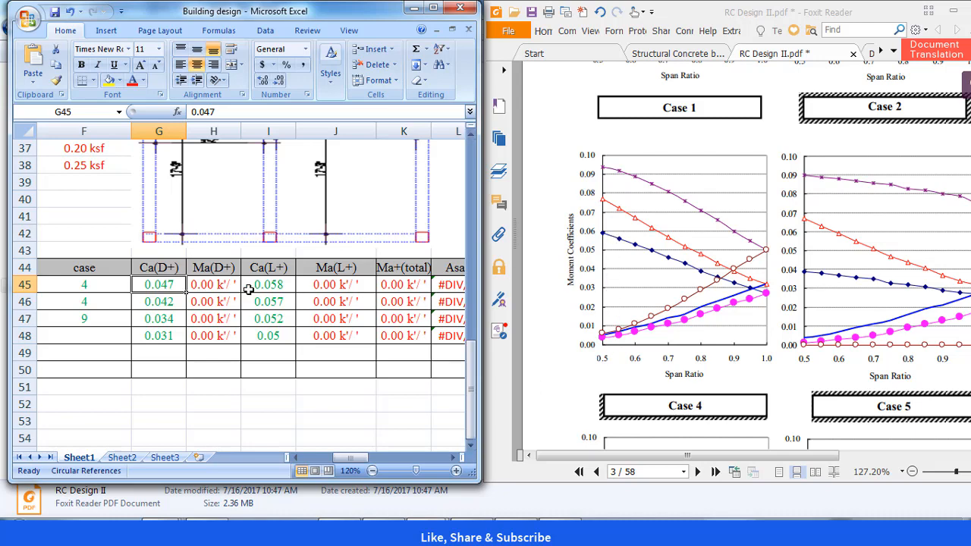
- Set slab A's Ca(D+) coefficient to 0.058 and its Ca(L+) coefficient to 0.076
text(0.058)
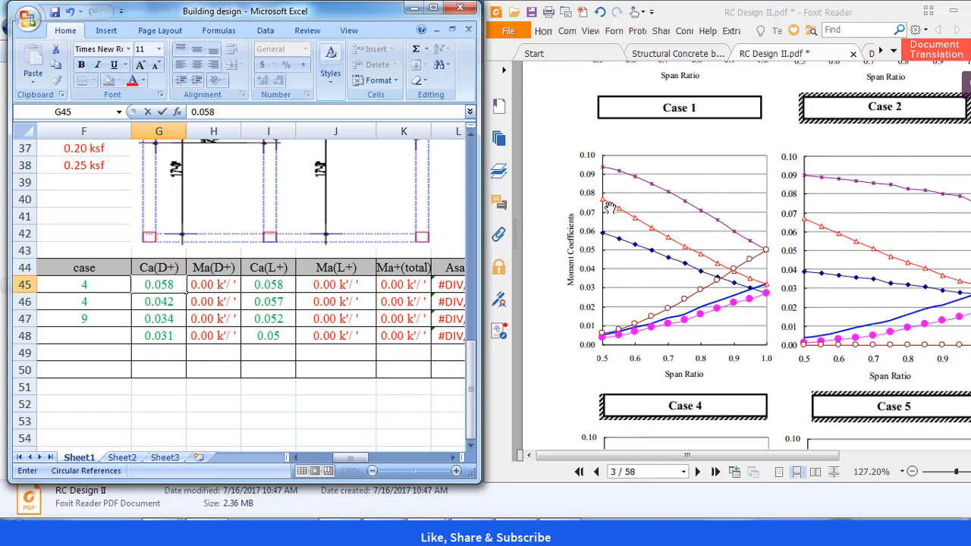
click(270, 285)
text(0)
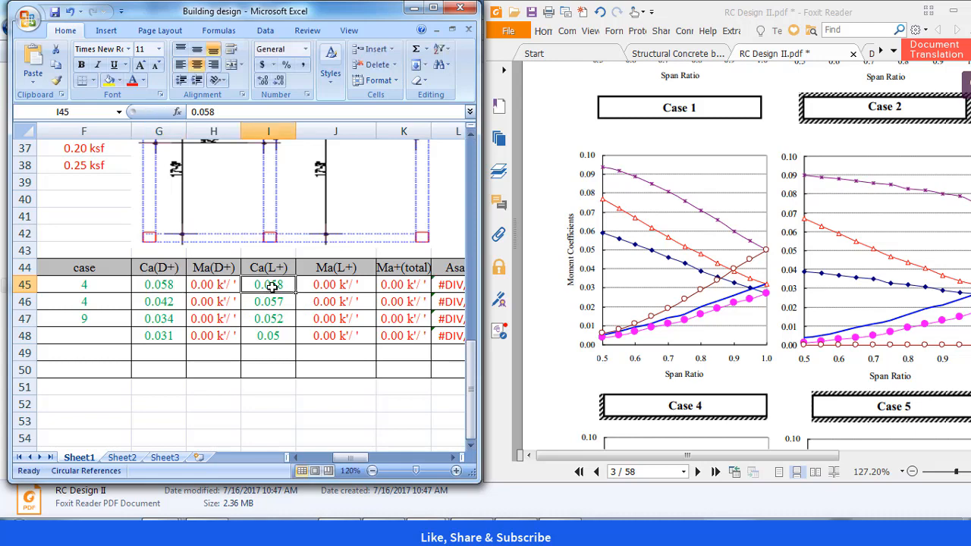
text(.0)
text(76)
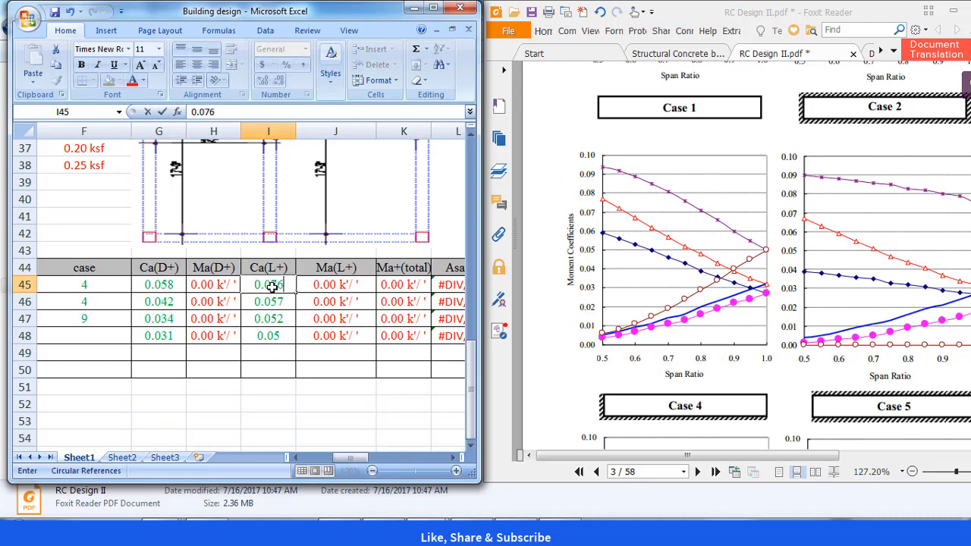
click(320, 383)
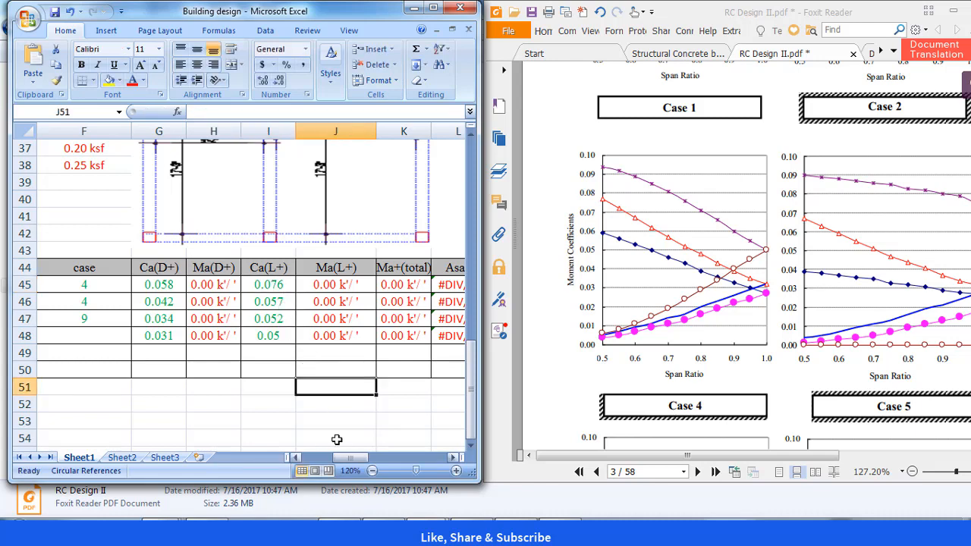
- Set slab A's negative moment coefficient Ca- to 0.093
drag(352, 458, 406, 464)
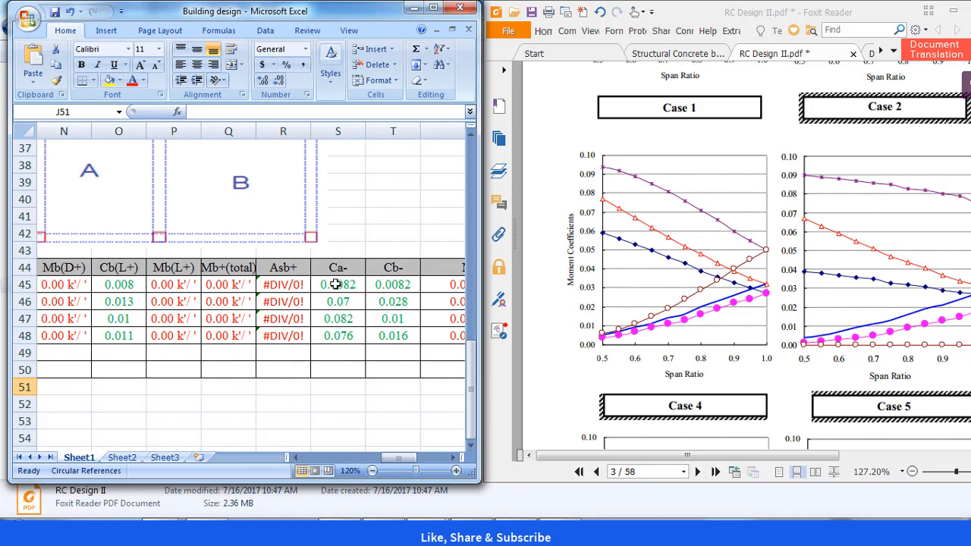
click(335, 285)
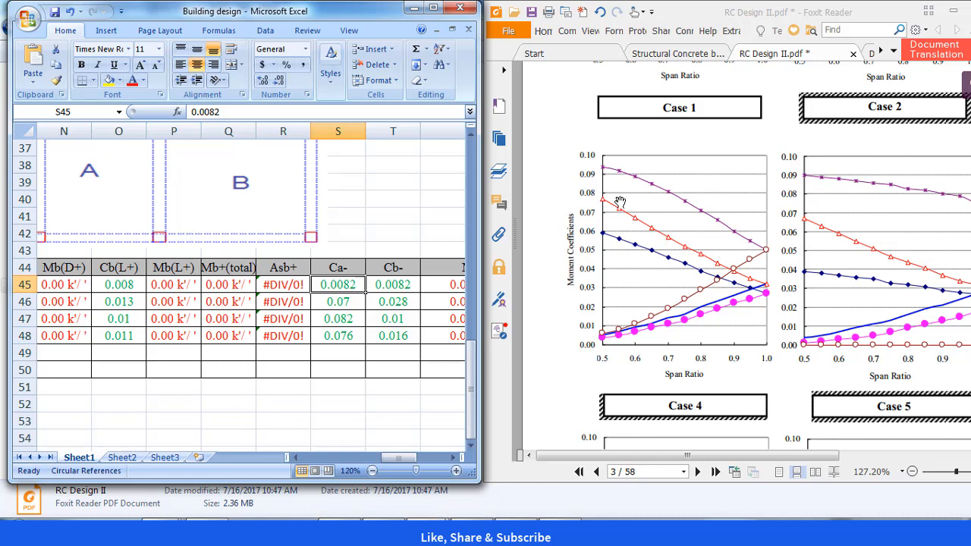
text(0.093)
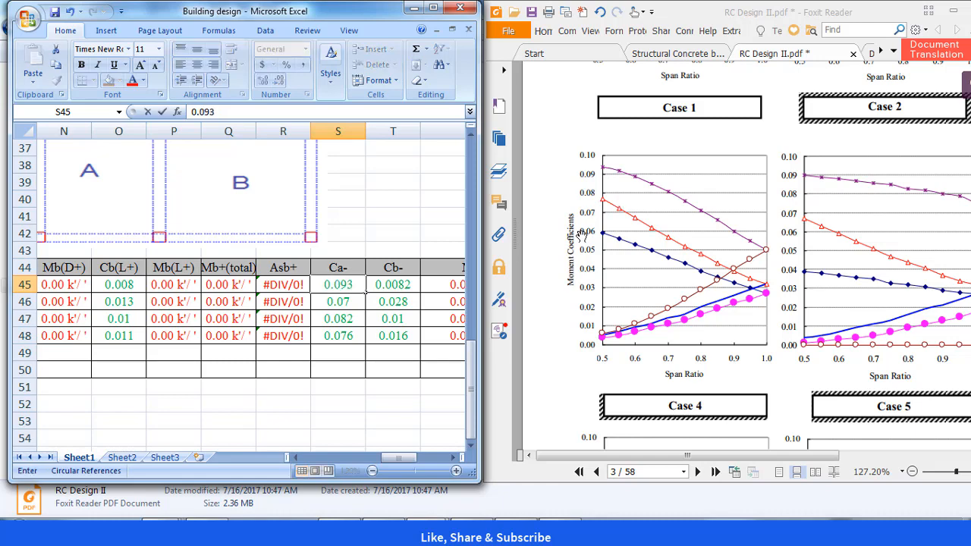
key(Return)
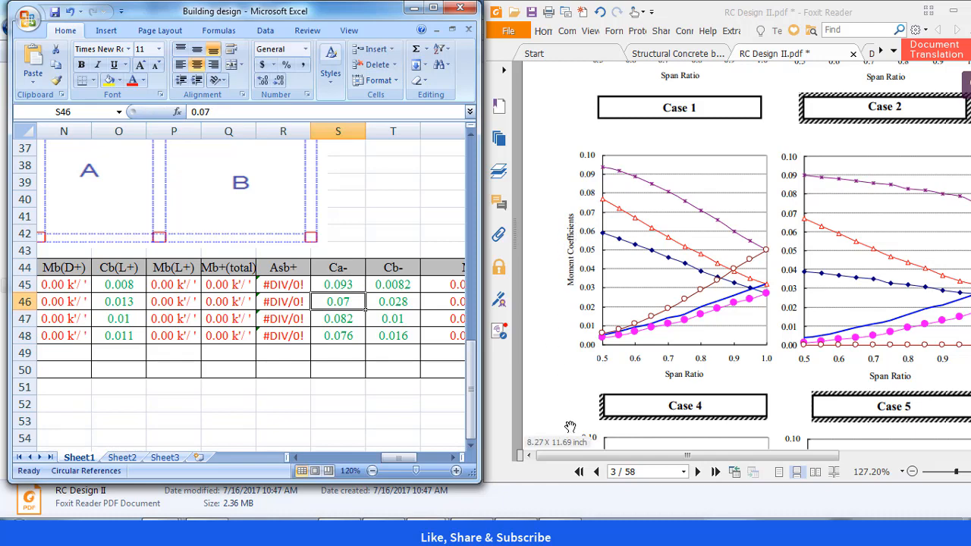
- Check slab B's span ratio m in row 46 and set its Ca(D+) coefficient to 0.047
drag(406, 464, 354, 461)
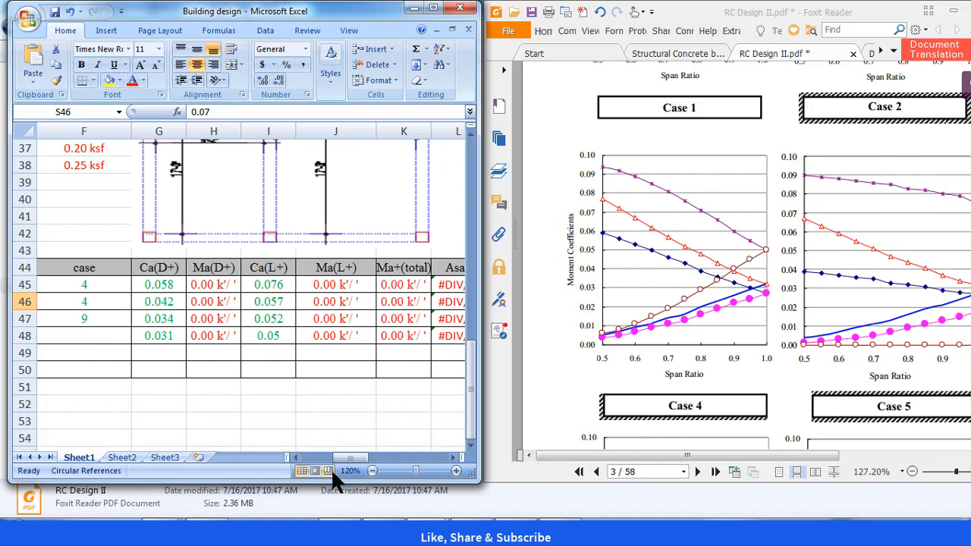
drag(349, 458, 339, 458)
click(183, 271)
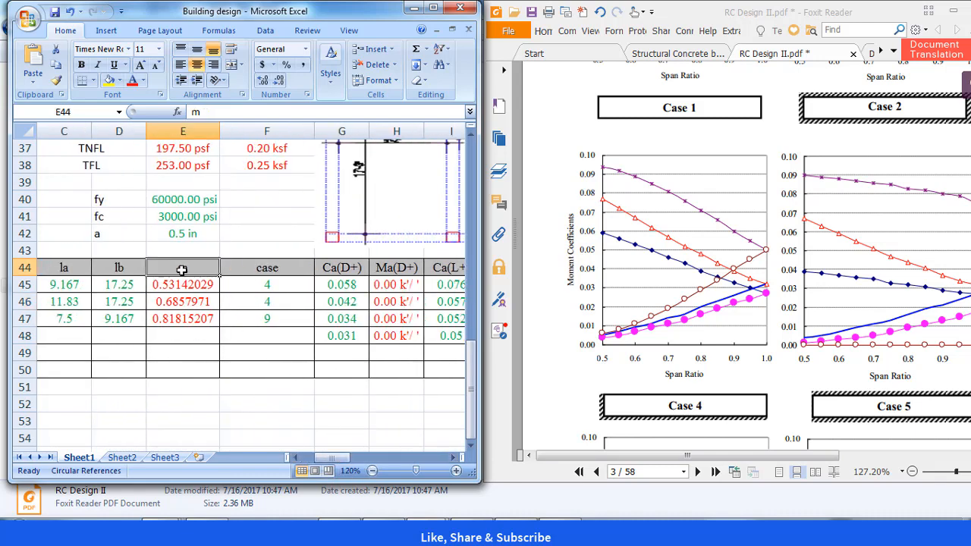
click(183, 303)
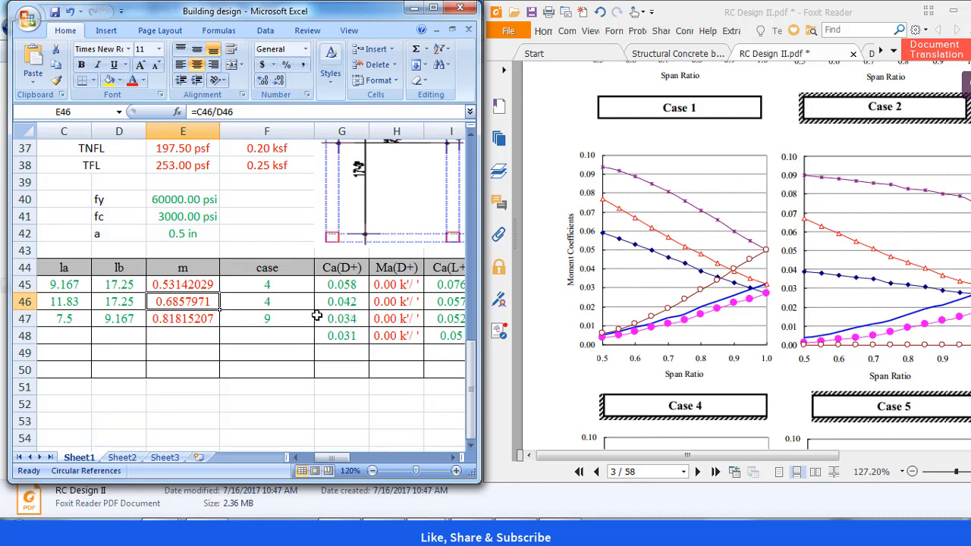
click(340, 301)
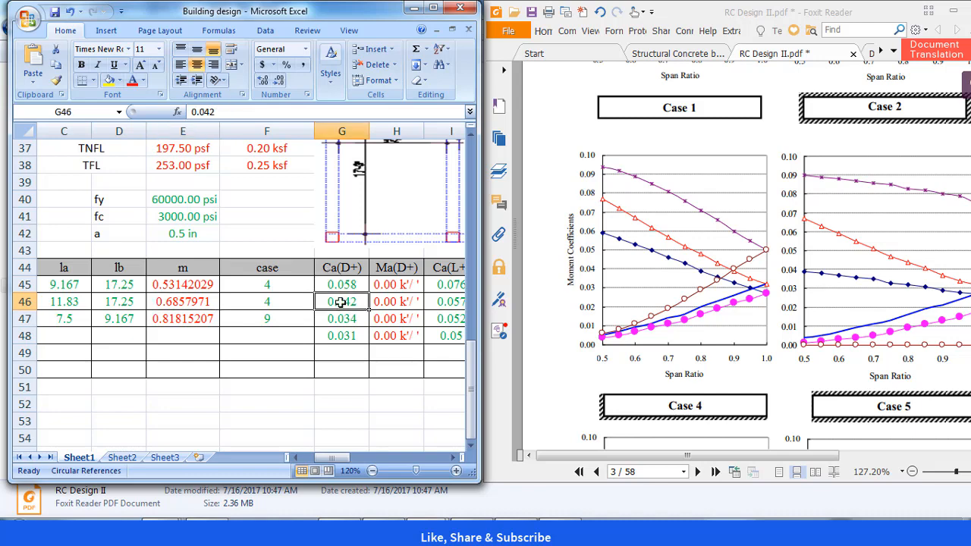
text(0.047)
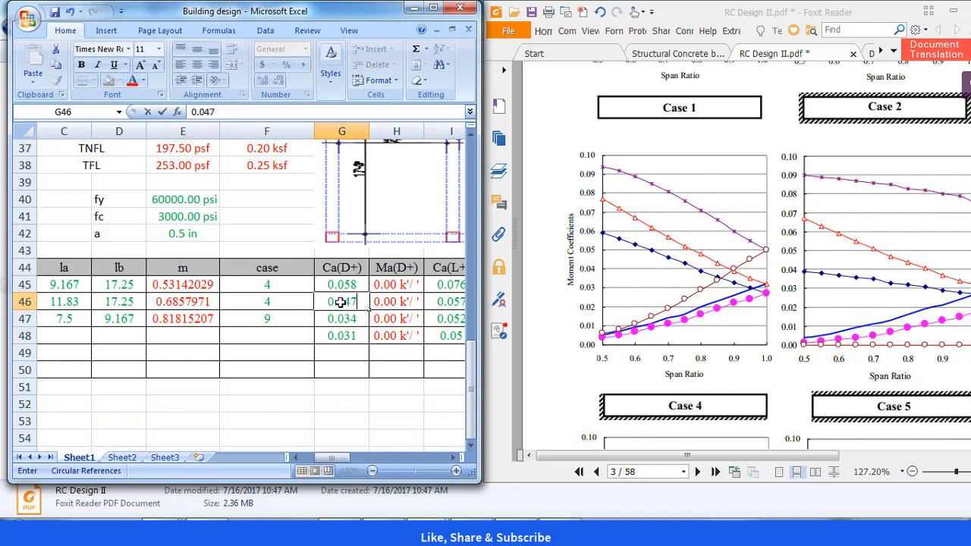
key(Tab)
key(Tab)
key(Tab)
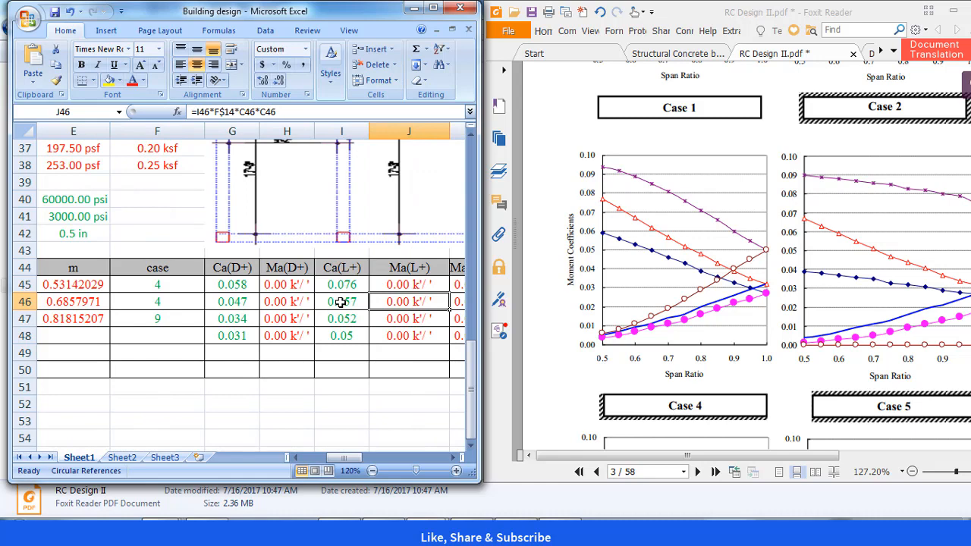
- Set slab B's Ca(L+) coefficient to 0.06
click(340, 301)
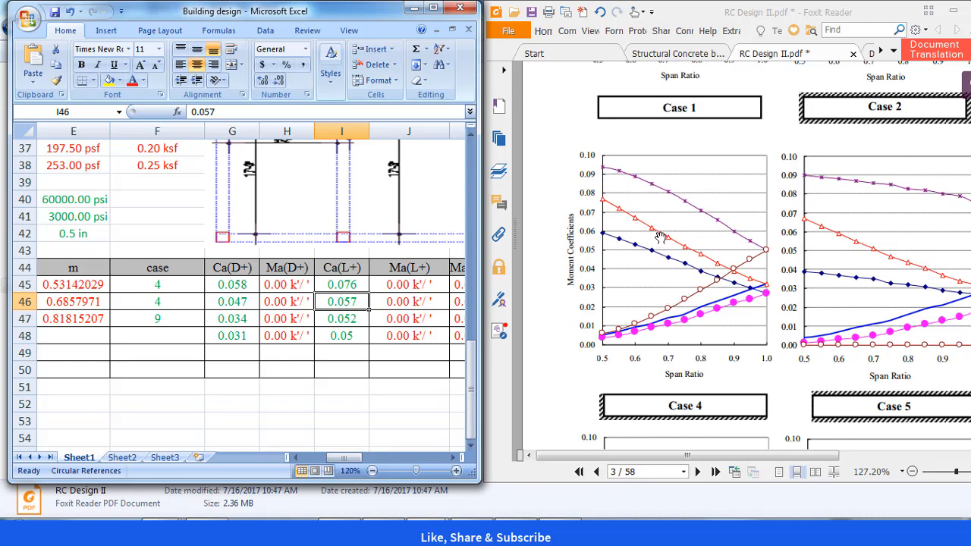
text(0.0)
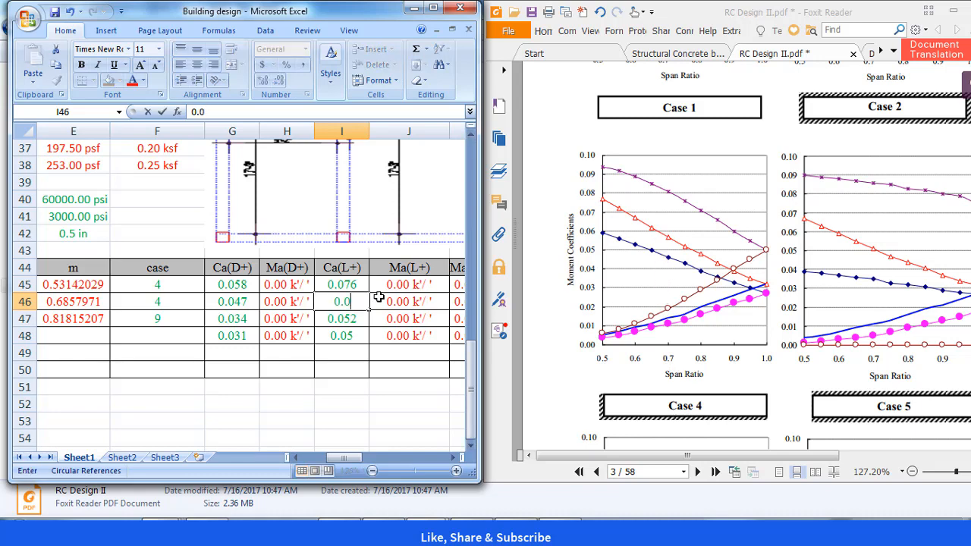
text(6)
key(Tab)
key(Tab)
key(Tab)
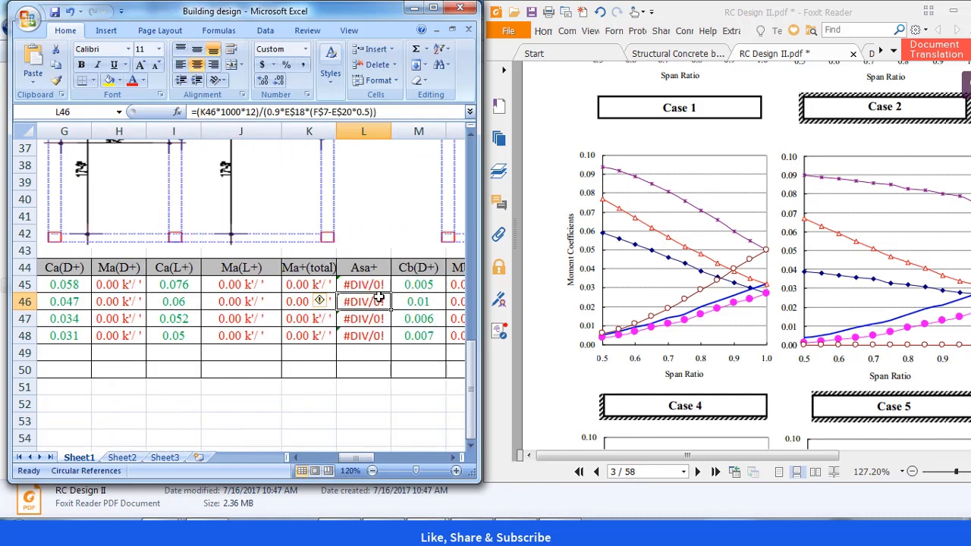
- Check slab B's Cb(D+), Cb(L+), Ca- and Cb- coefficients in row 46 against the Case 4 chart
key(Tab)
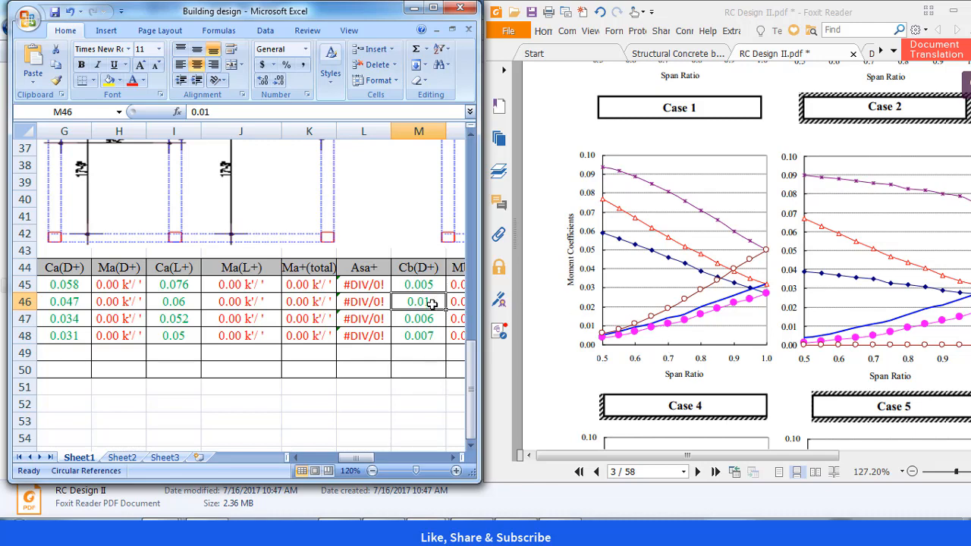
click(455, 458)
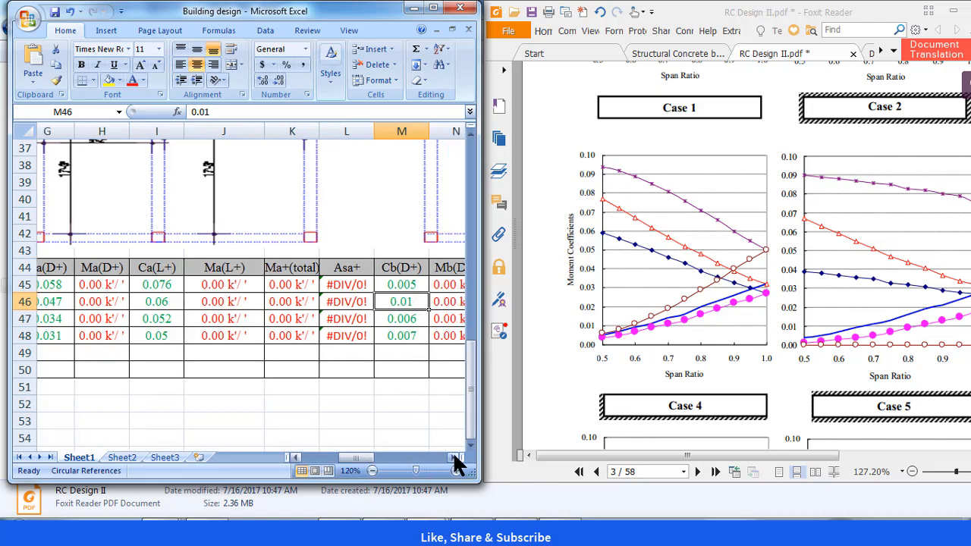
click(455, 459)
click(455, 459)
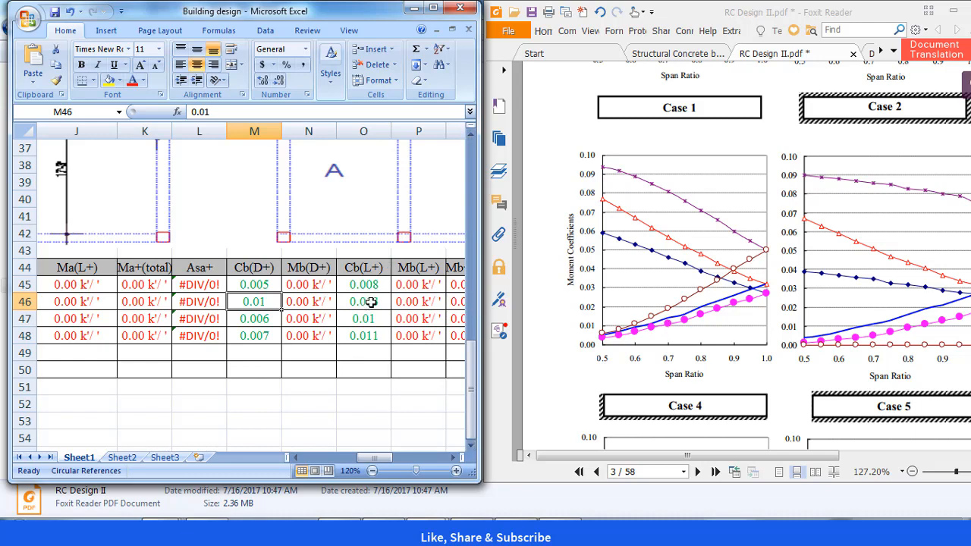
click(455, 458)
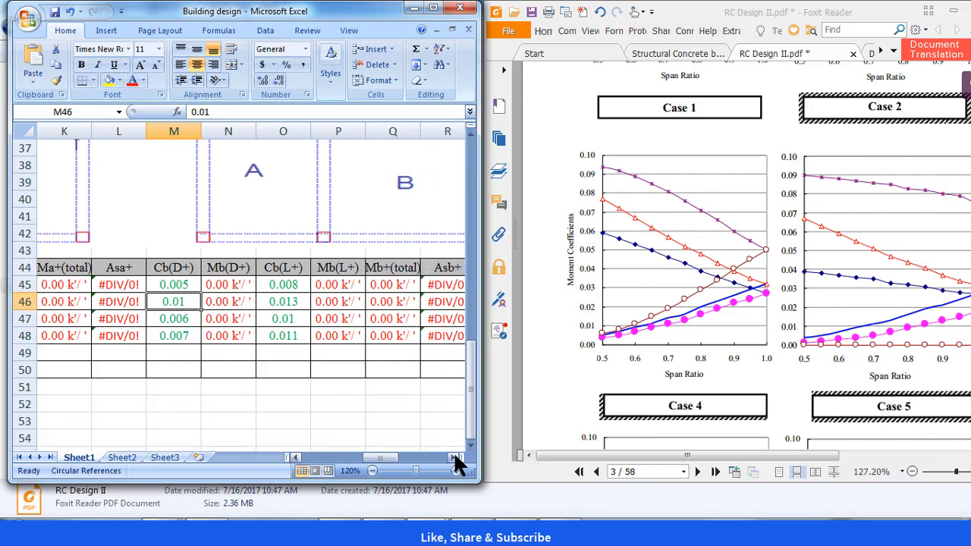
click(455, 458)
click(452, 458)
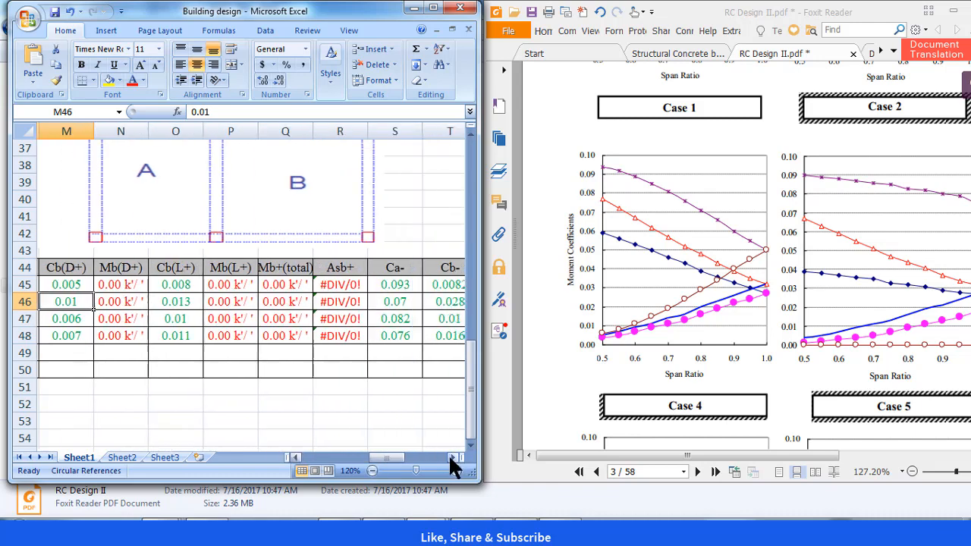
click(452, 460)
click(452, 459)
click(338, 302)
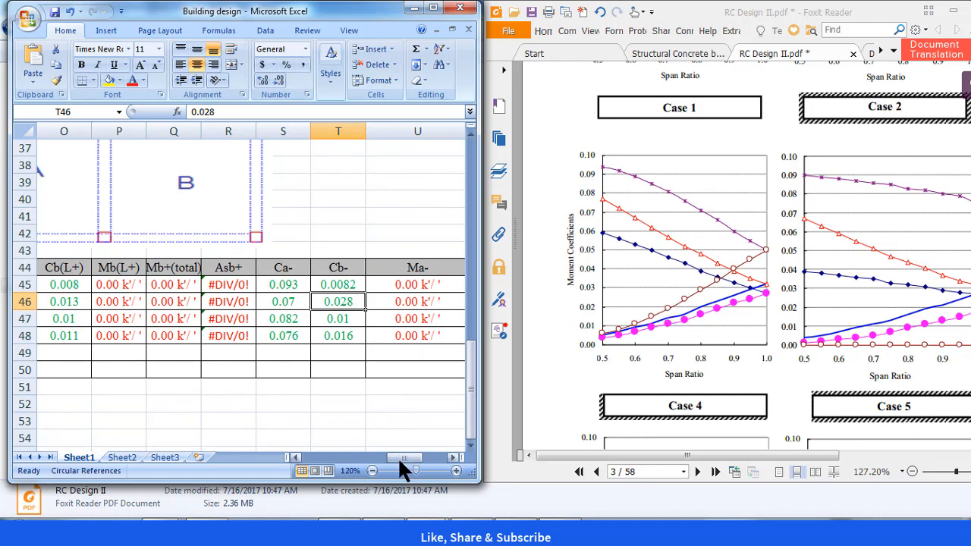
- Find the Case 9 coefficient chart in the PDF and compare it with the slab coefficients in row 47
drag(397, 456, 322, 458)
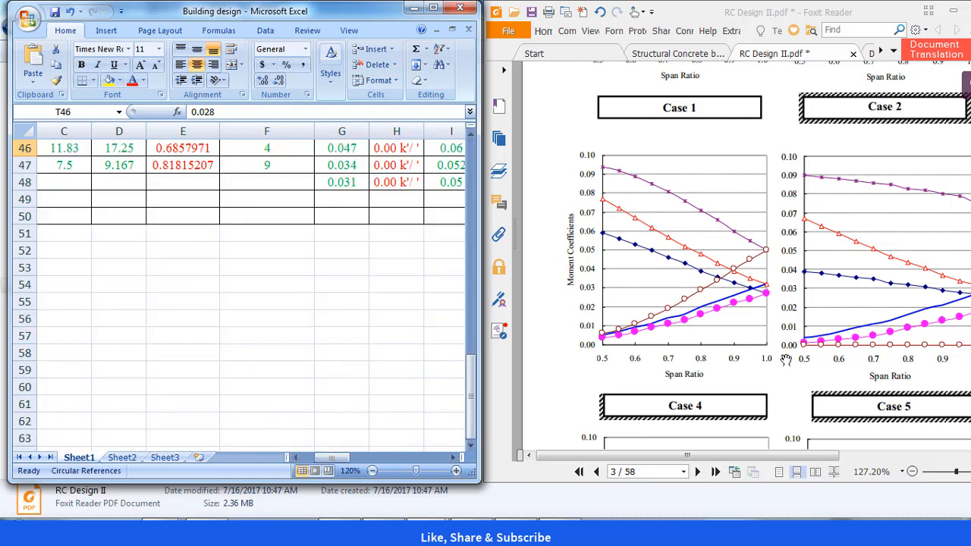
scroll(728, 367, down, 5)
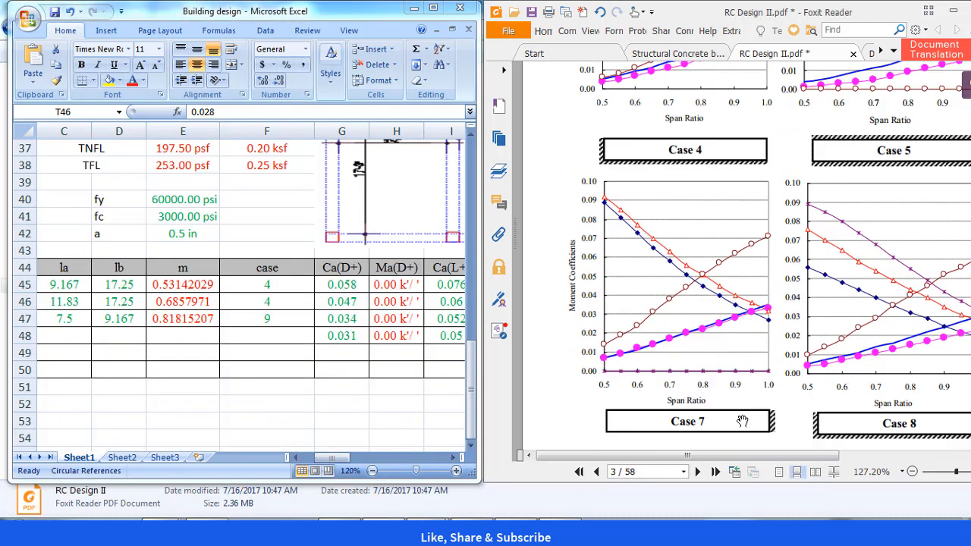
drag(784, 458, 964, 455)
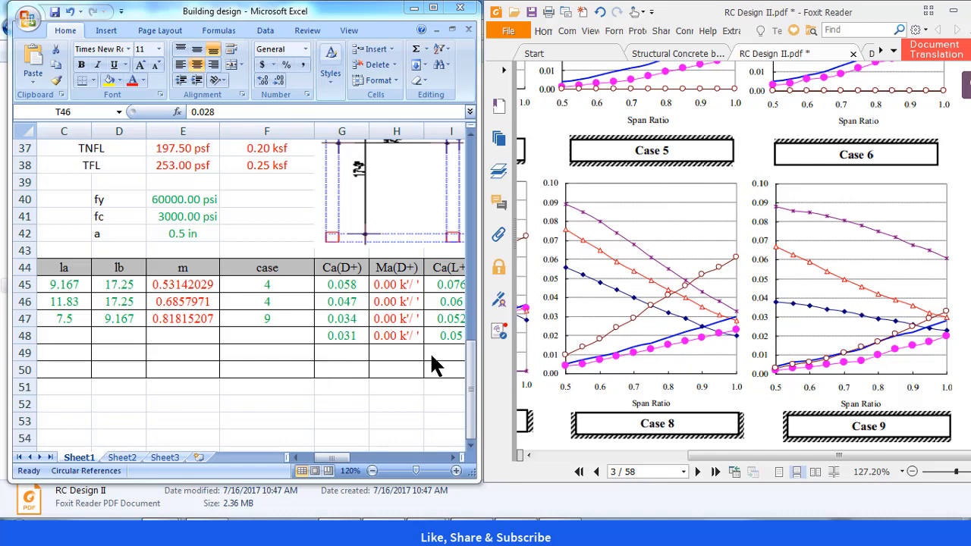
click(339, 456)
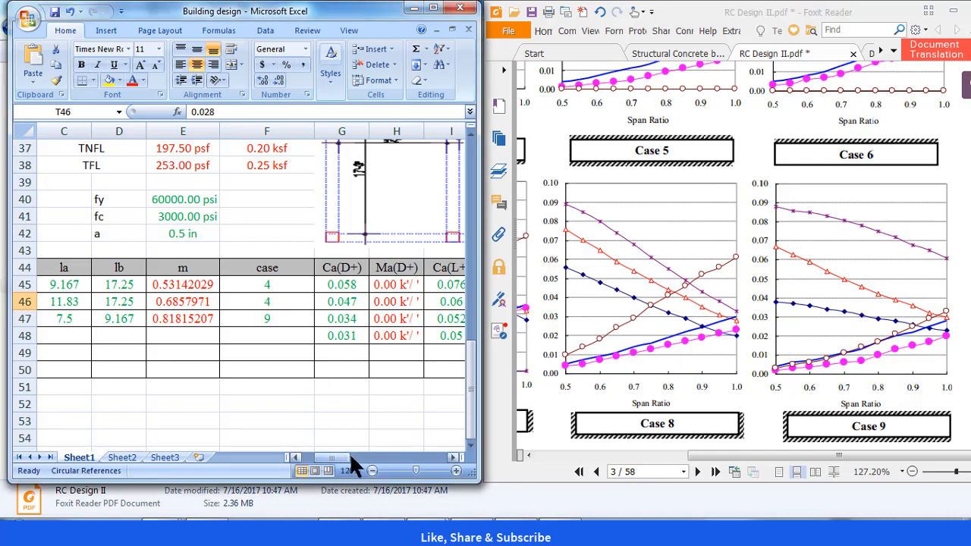
drag(345, 455, 349, 456)
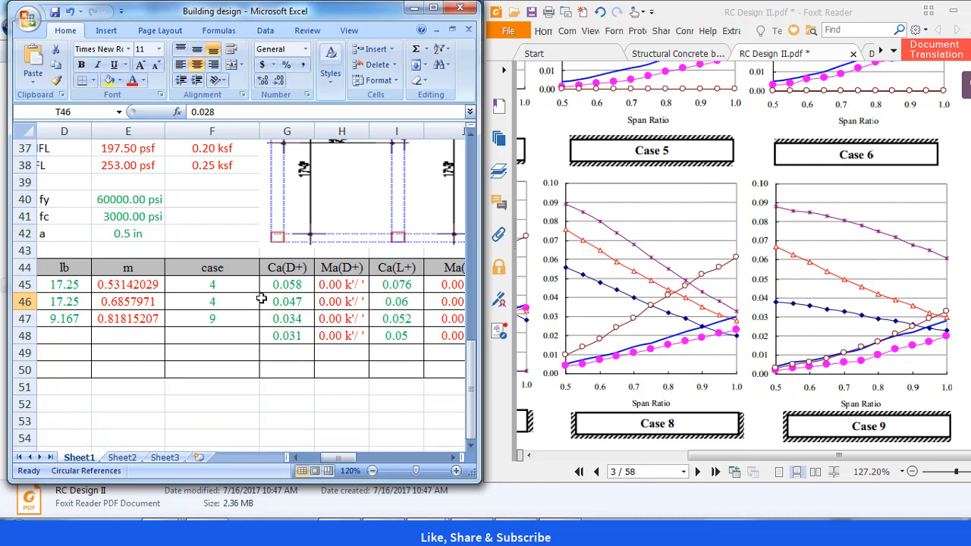
- Set the Ca(D+) coefficient in G47 to 0.029 and the Ca(L+) coefficient in I47 to 0.041
click(287, 322)
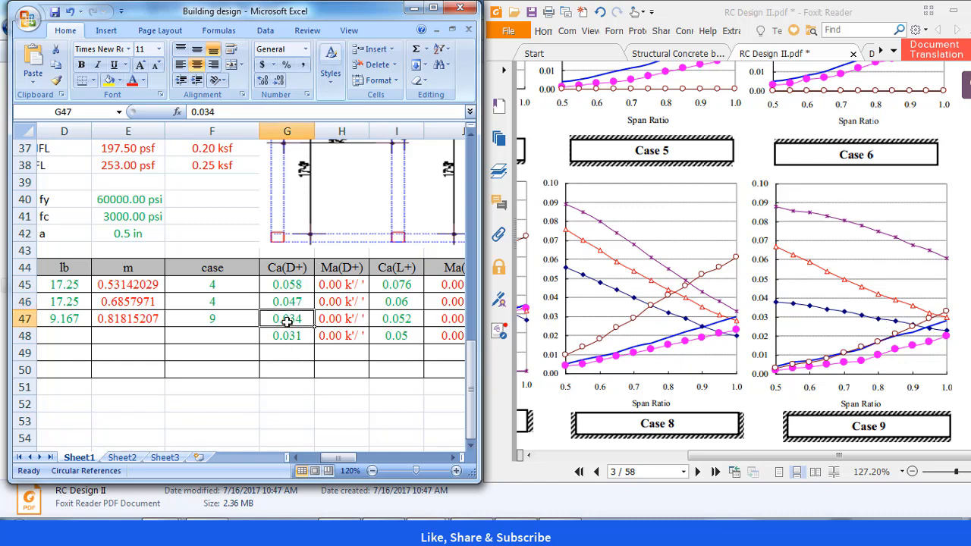
text(0.029)
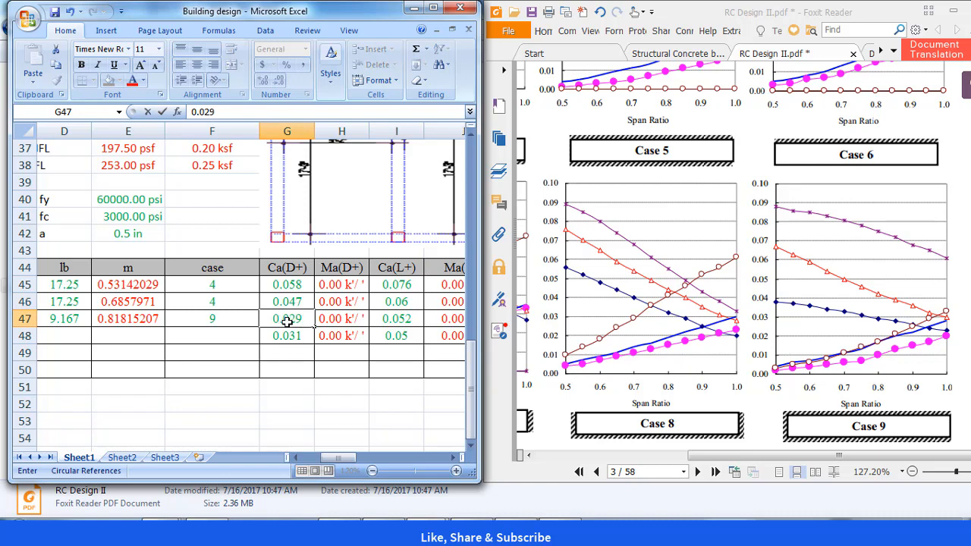
key(Tab)
key(Tab)
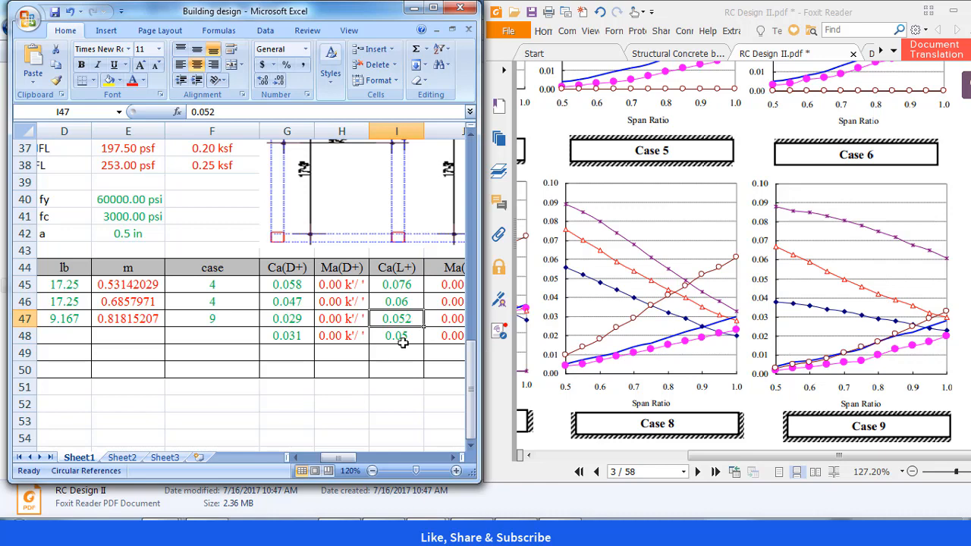
text(0.041)
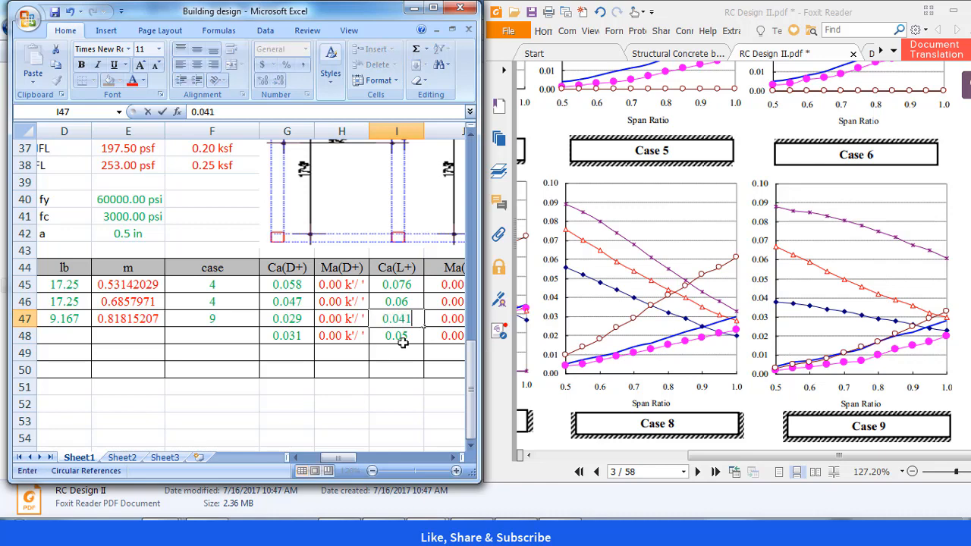
key(Tab)
- Examine the positive Cb coefficients and Mb moment formulas along row 47
key(Tab)
key(Tab)
key(Tab)
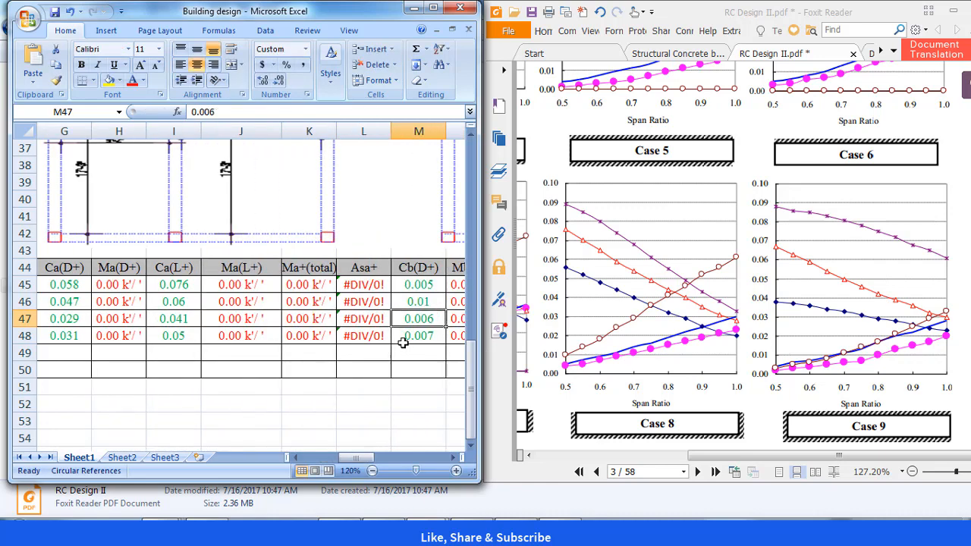
key(Tab)
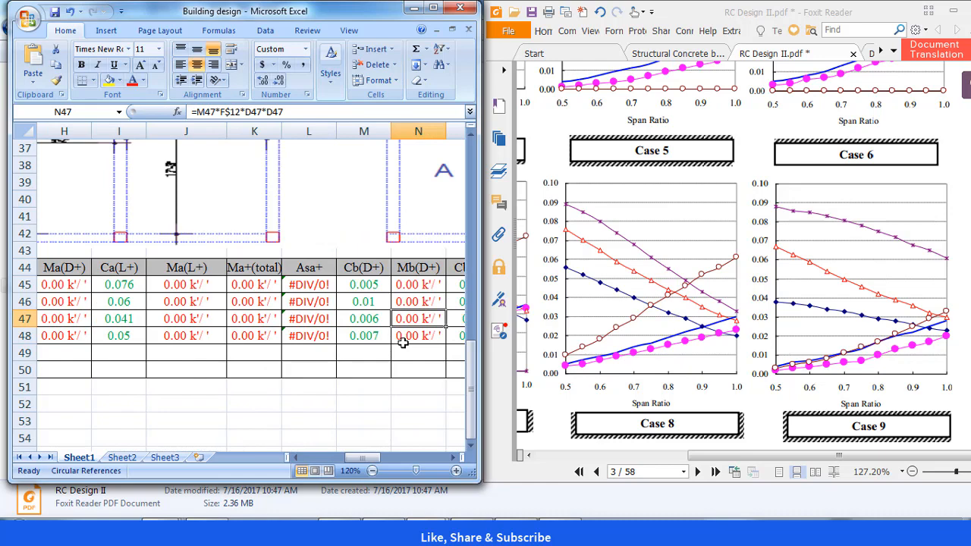
key(Tab)
key(Tab)
key(Tab)
key(Tab)
key(Tab)
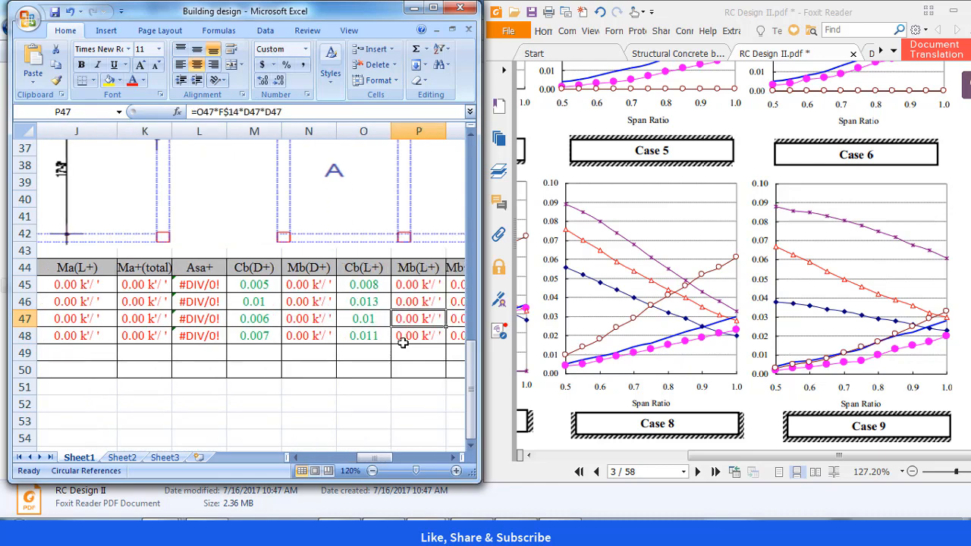
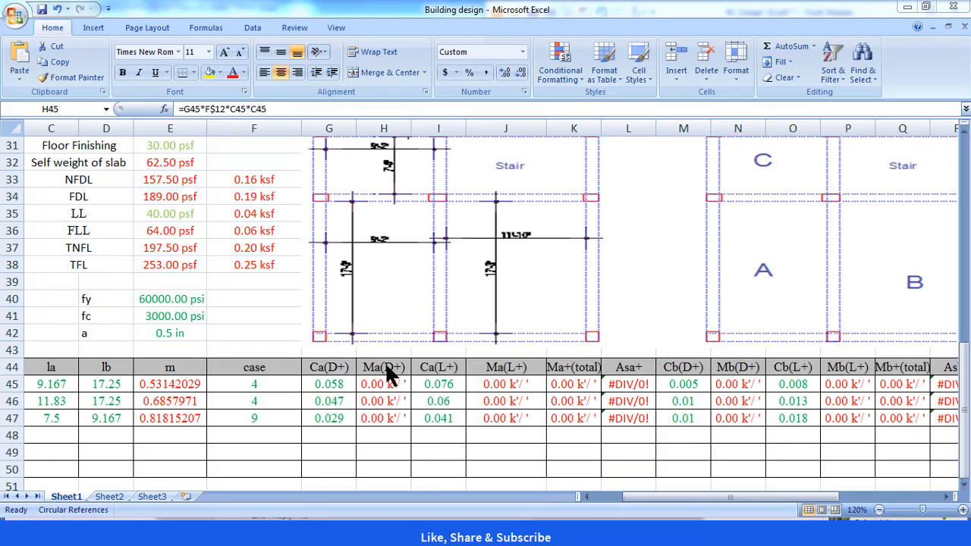
- Replace the F$12 load reference in H45's Ma(D+) formula with F34, giving =G45*F34*C45*C45
click(378, 386)
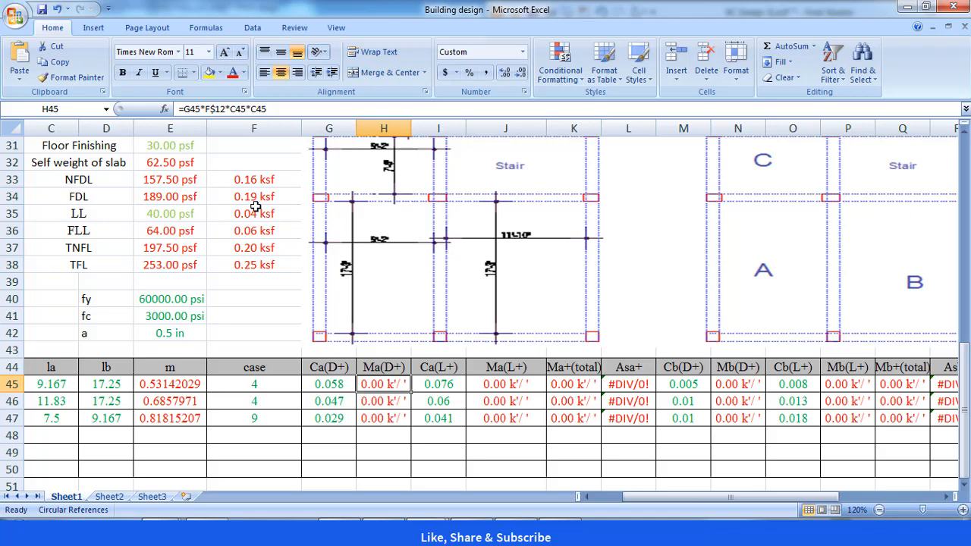
click(228, 108)
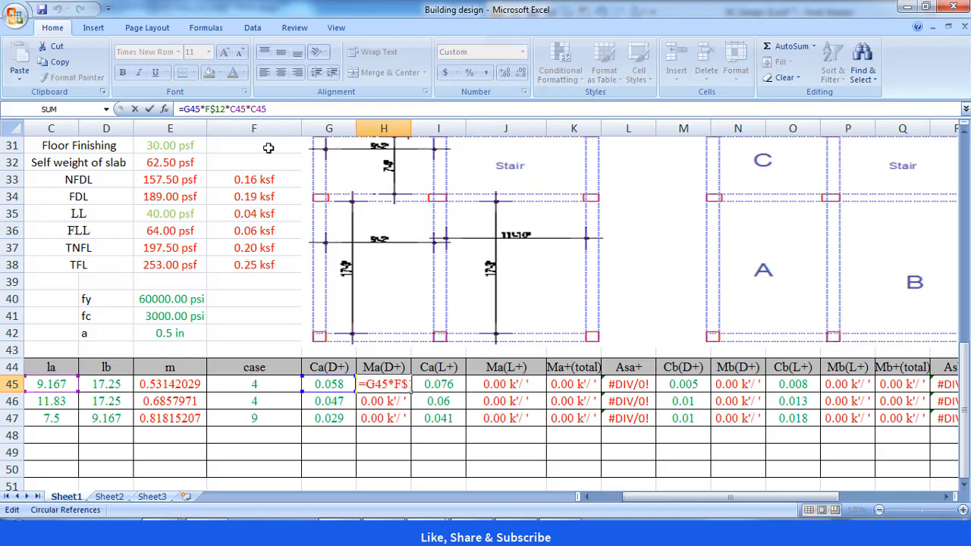
key(BackSpace)
key(BackSpace)
key(BackSpace)
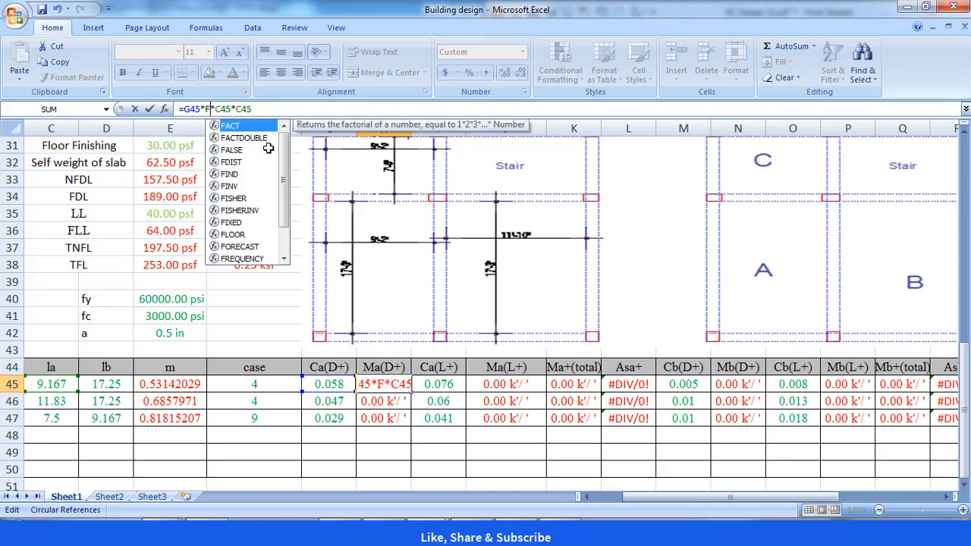
text(34)
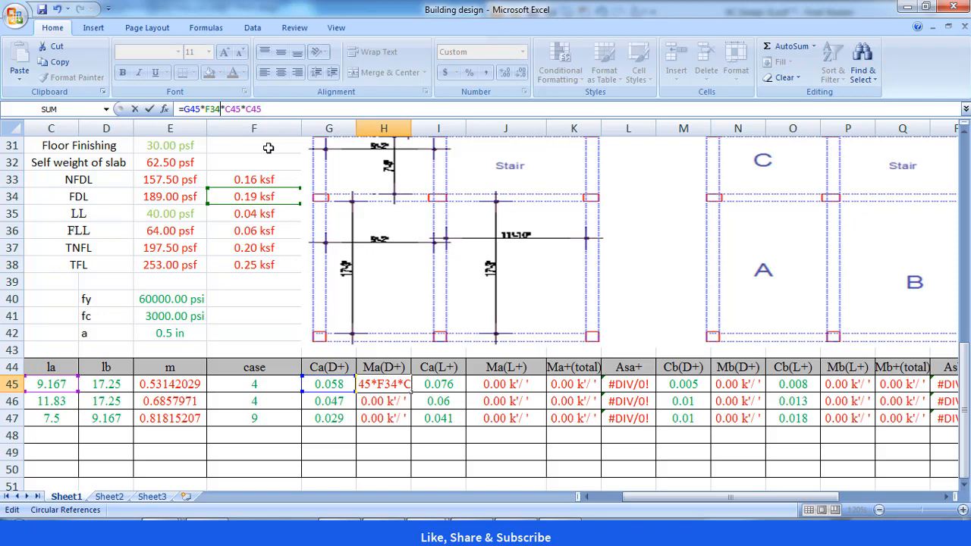
key(Right)
key(Return)
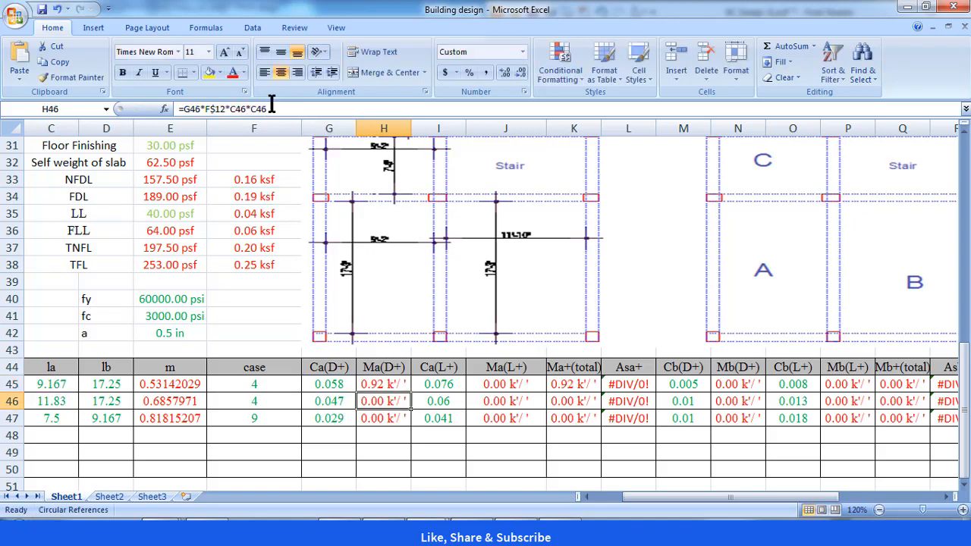
- Lock the load row in H45's formula as F$34 and fill the formula down to H47
click(397, 388)
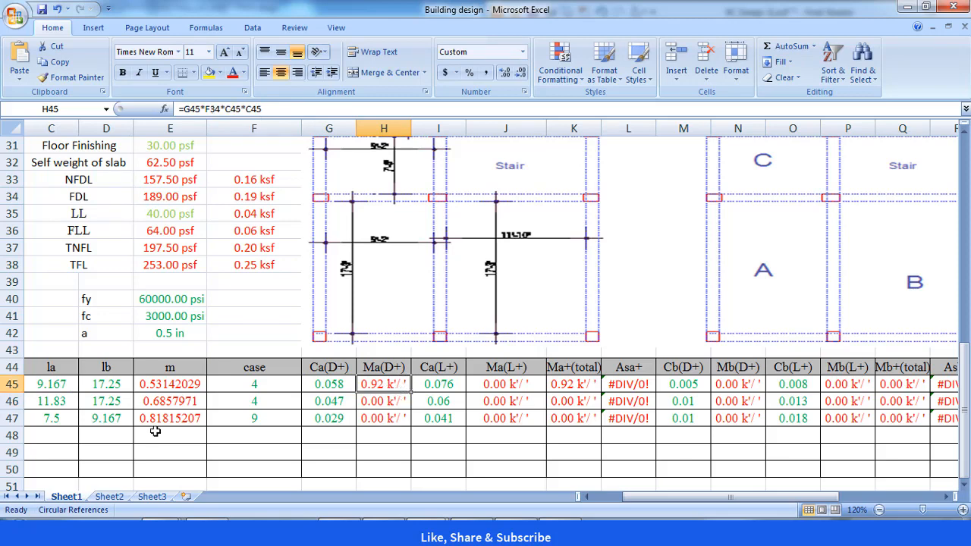
click(204, 109)
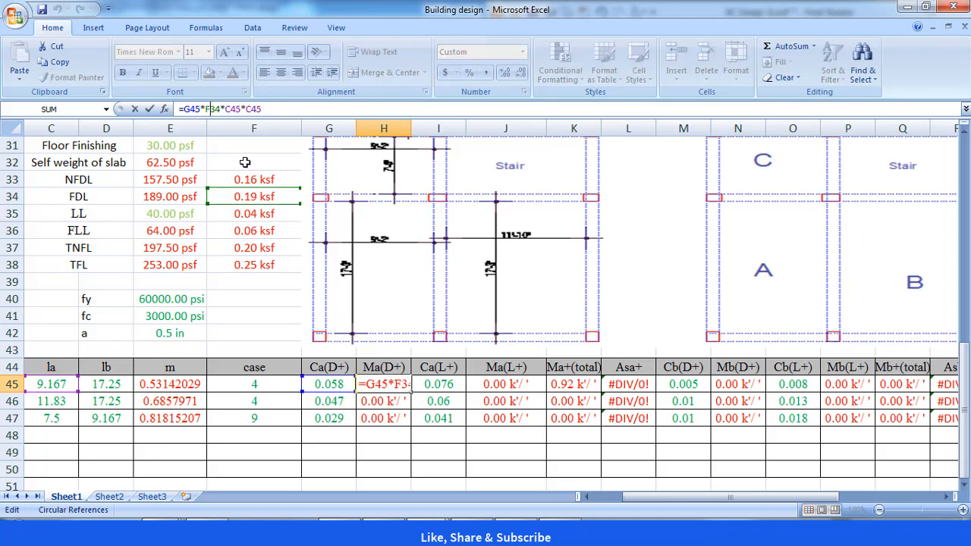
text($)
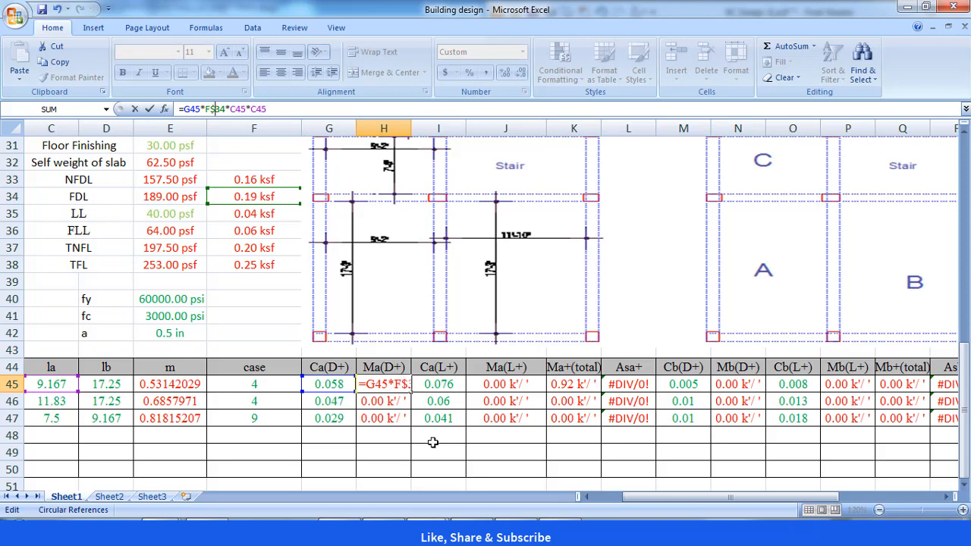
key(Return)
click(387, 383)
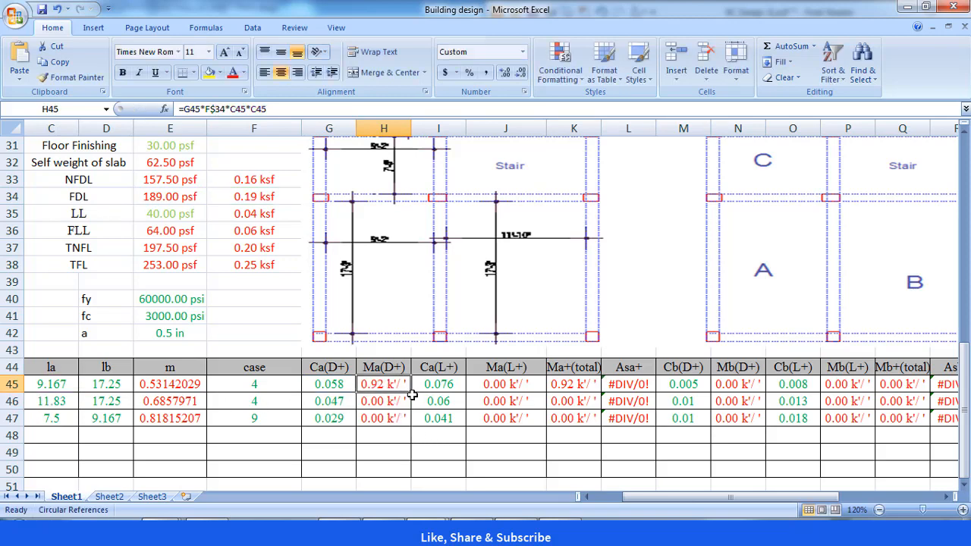
drag(410, 393, 409, 426)
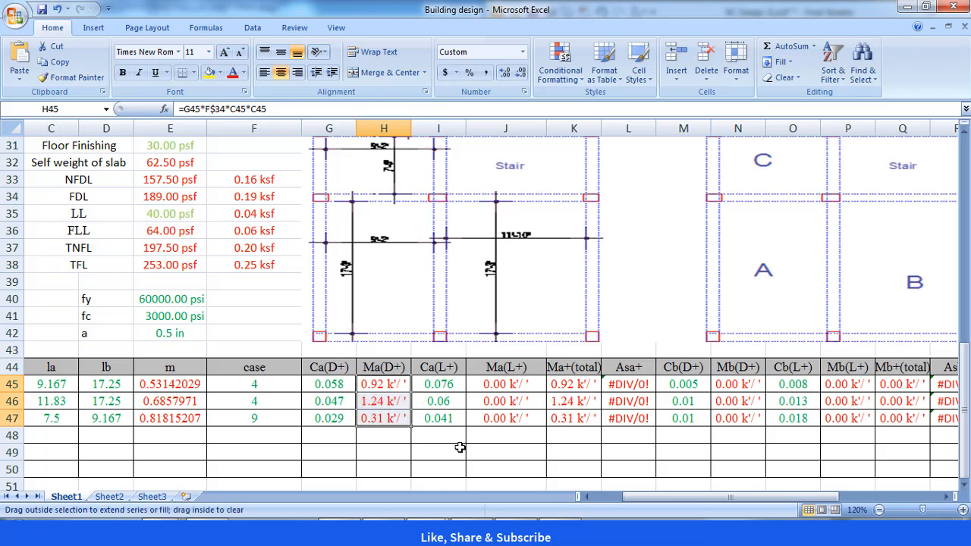
click(488, 471)
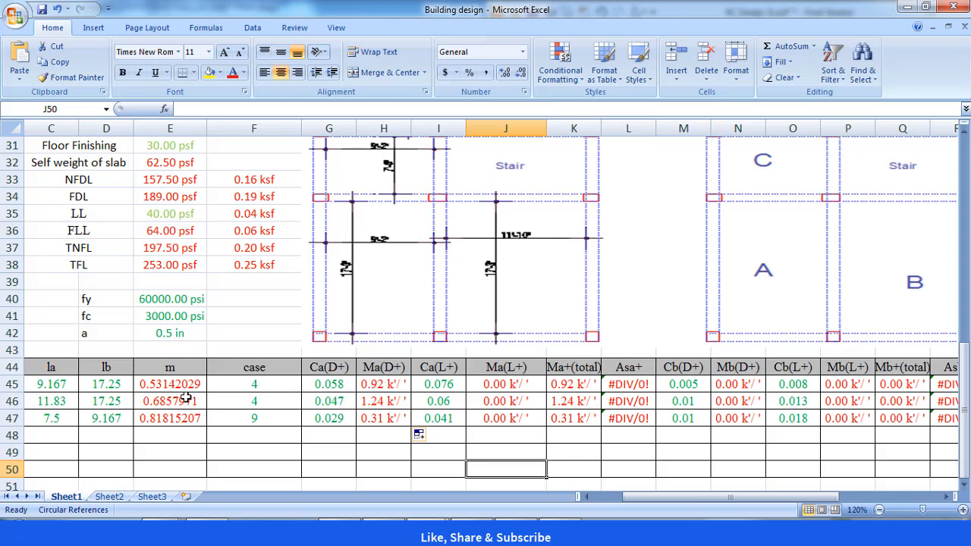
- Check the cell references of the copied Ma(D+) formulas in H46 and H47
double_click(390, 402)
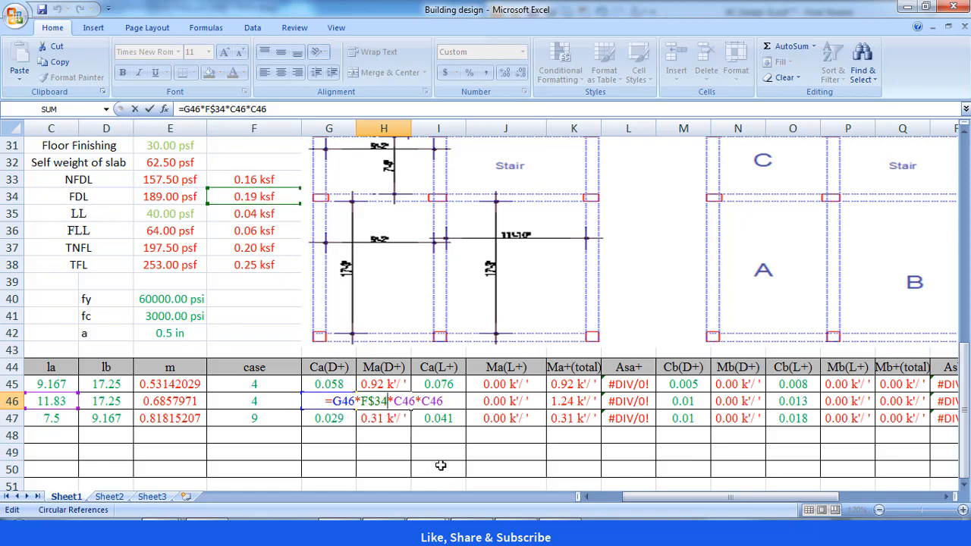
key(ctrl+Return)
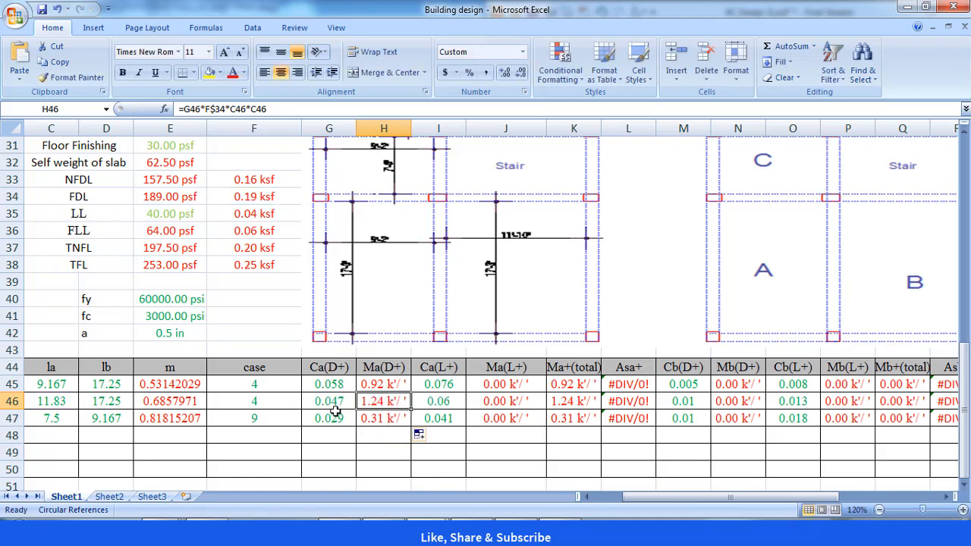
double_click(389, 418)
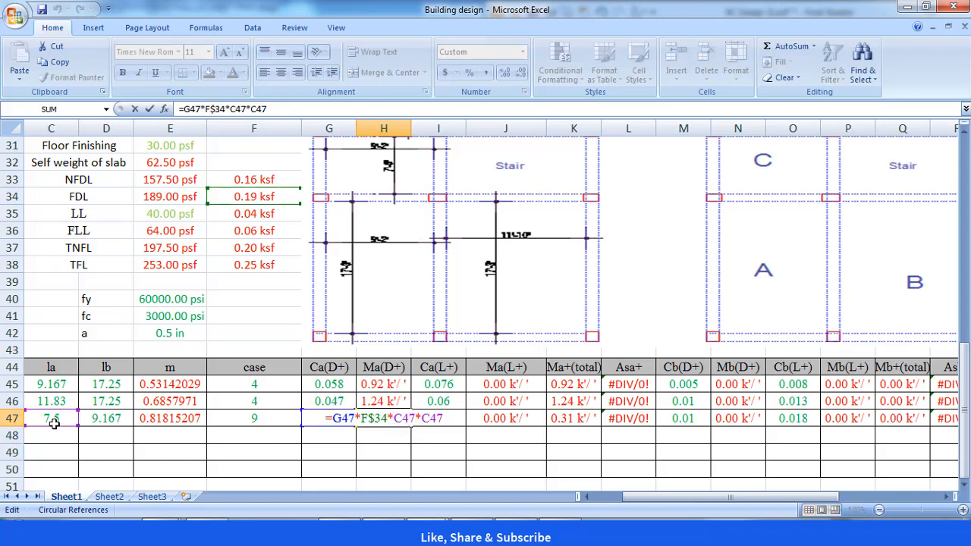
key(Escape)
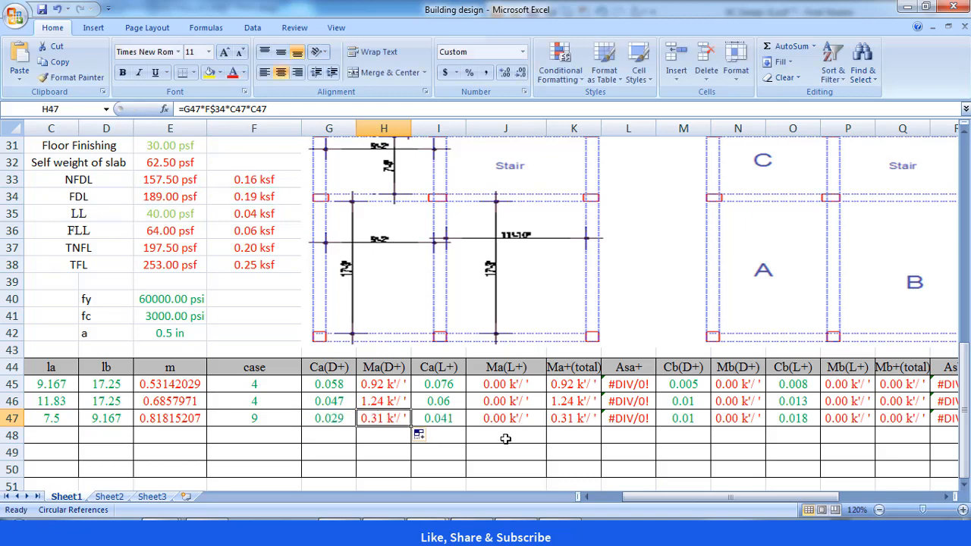
click(479, 455)
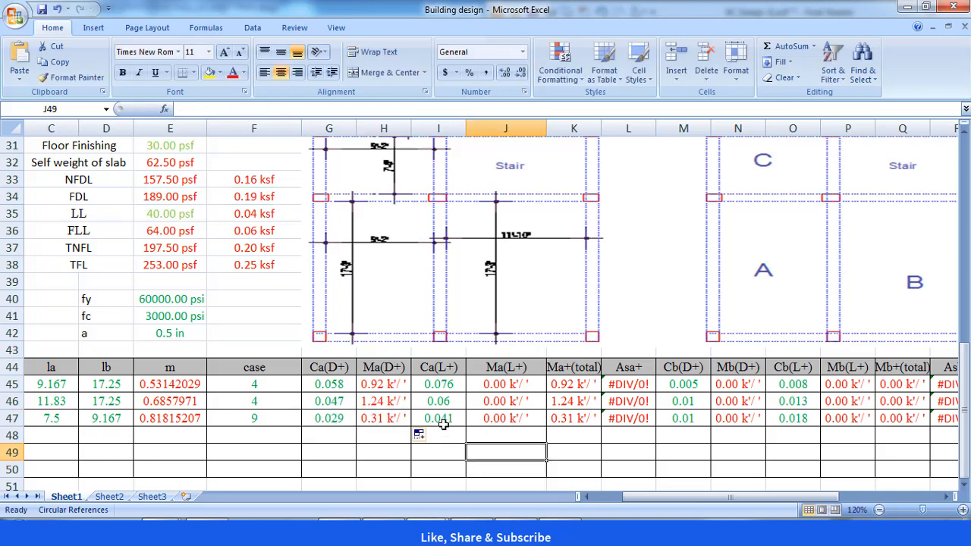
- Change the load reference in J45's Ma(L+) formula to F$35
click(502, 385)
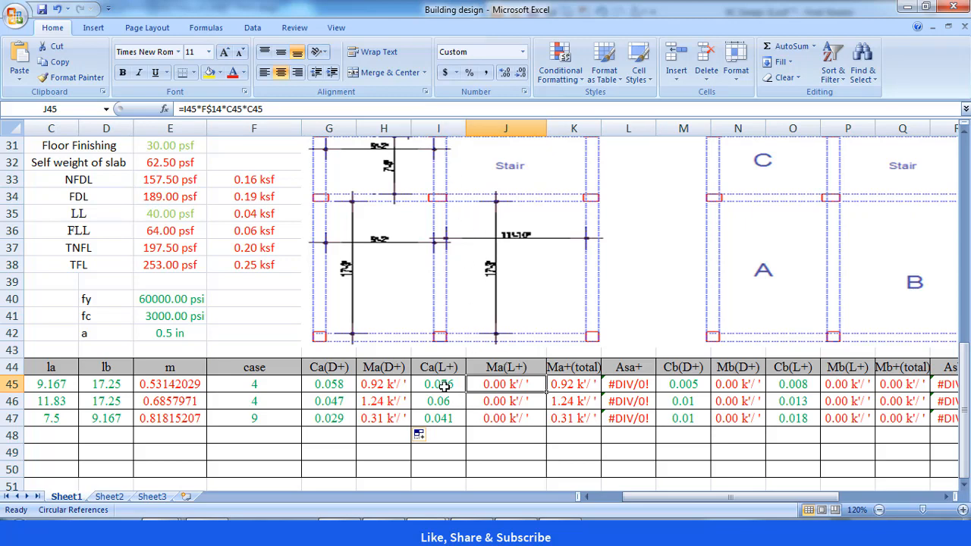
click(220, 108)
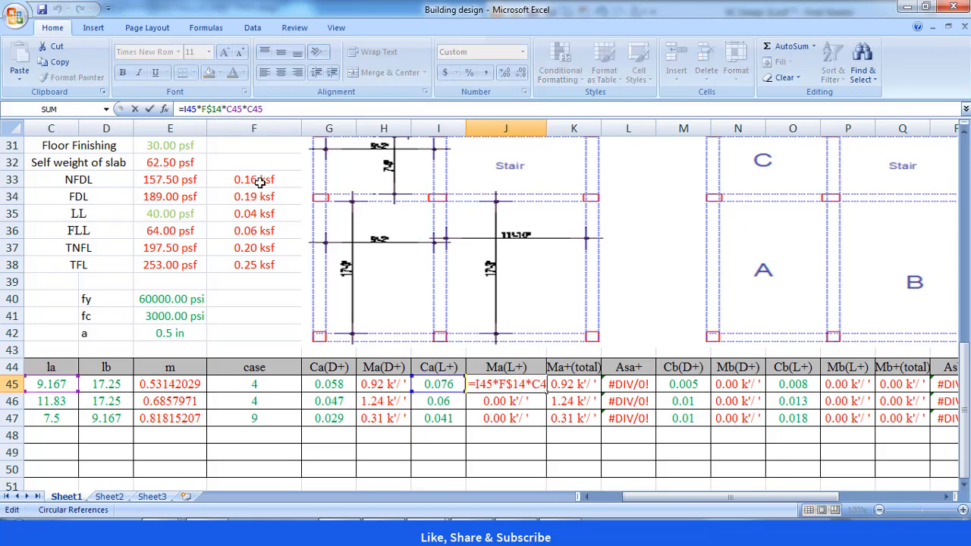
key(BackSpace)
key(BackSpace)
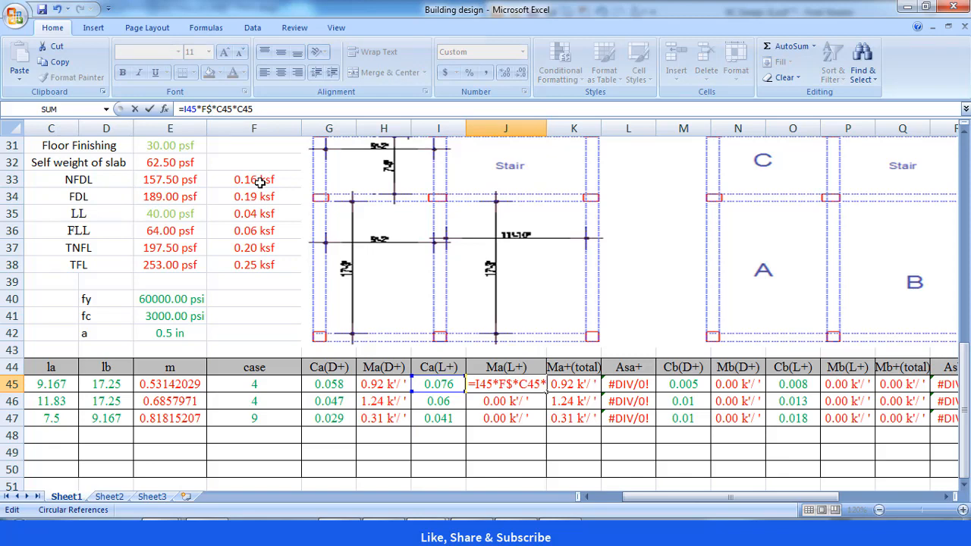
text(35)
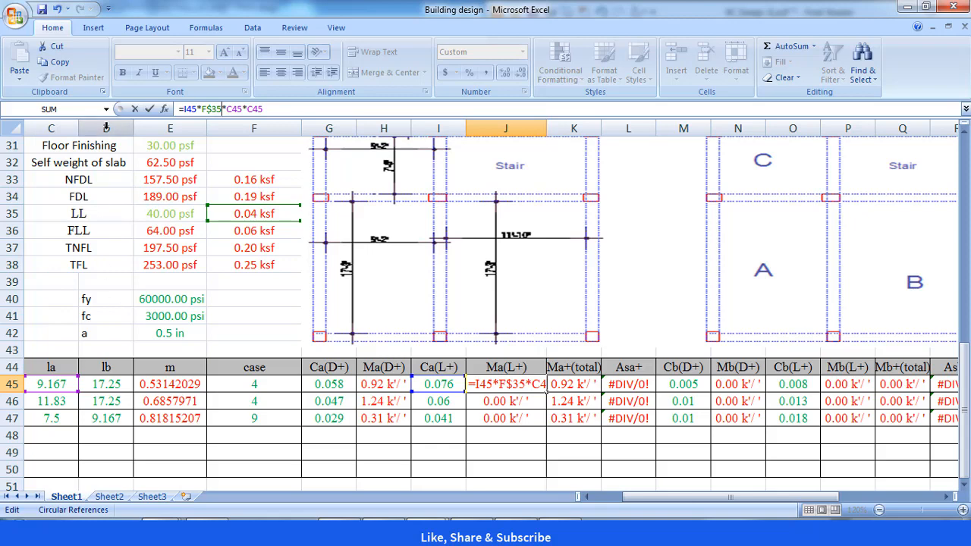
- Replace both C45 references in J45's formula with D45, giving =I45*F$35*D45*D45
click(233, 108)
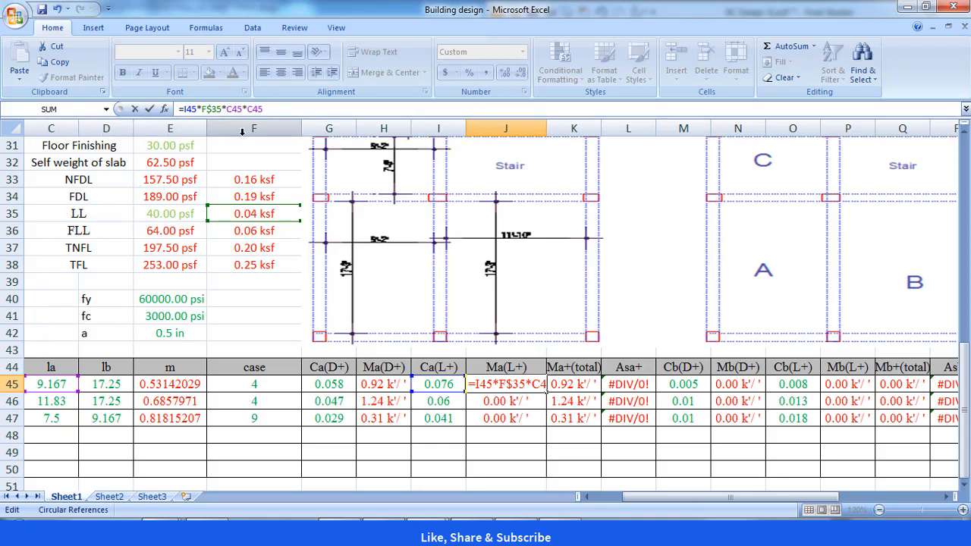
key(BackSpace)
text(d)
key(BackSpace)
text(D)
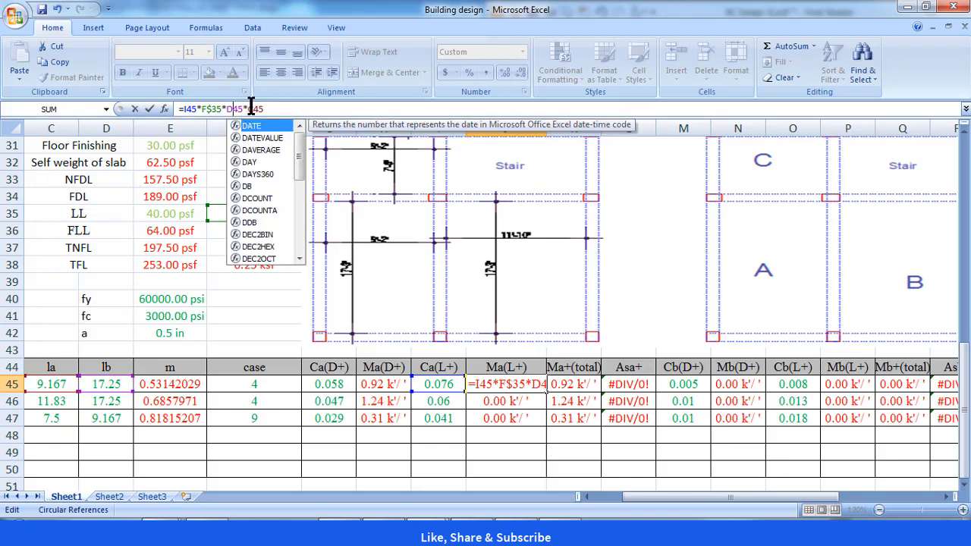
click(255, 109)
key(BackSpace)
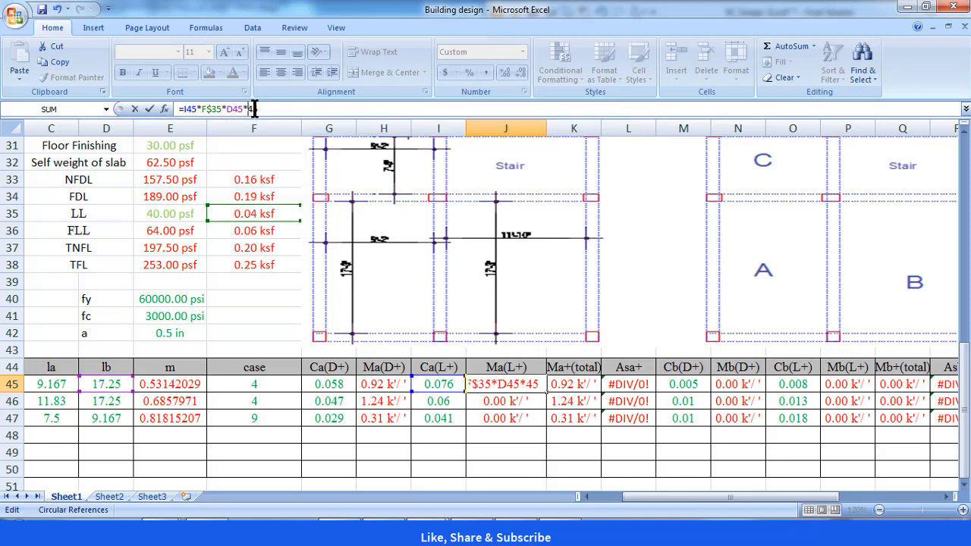
text(D)
click(272, 108)
key(Return)
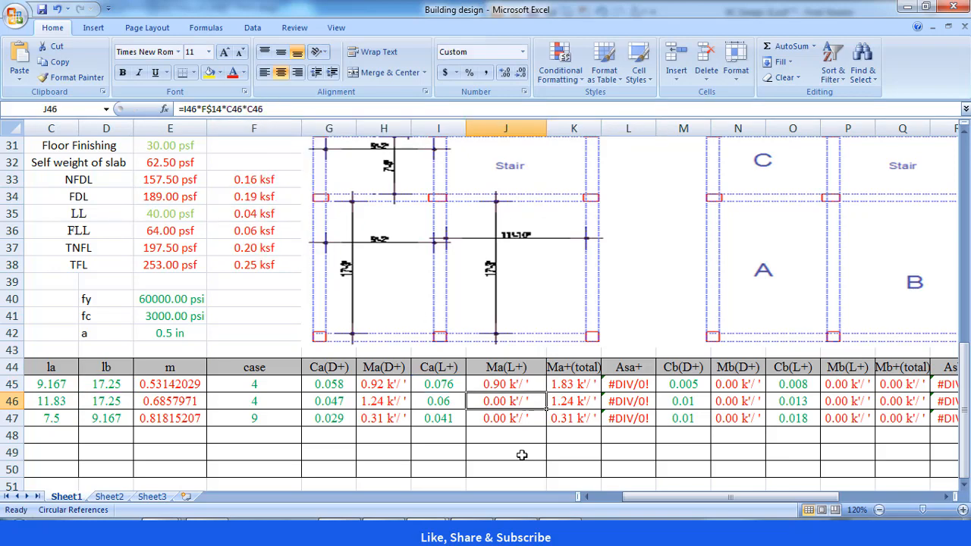
- Fill the Ma(L+) formula from J45 down to J47
click(522, 385)
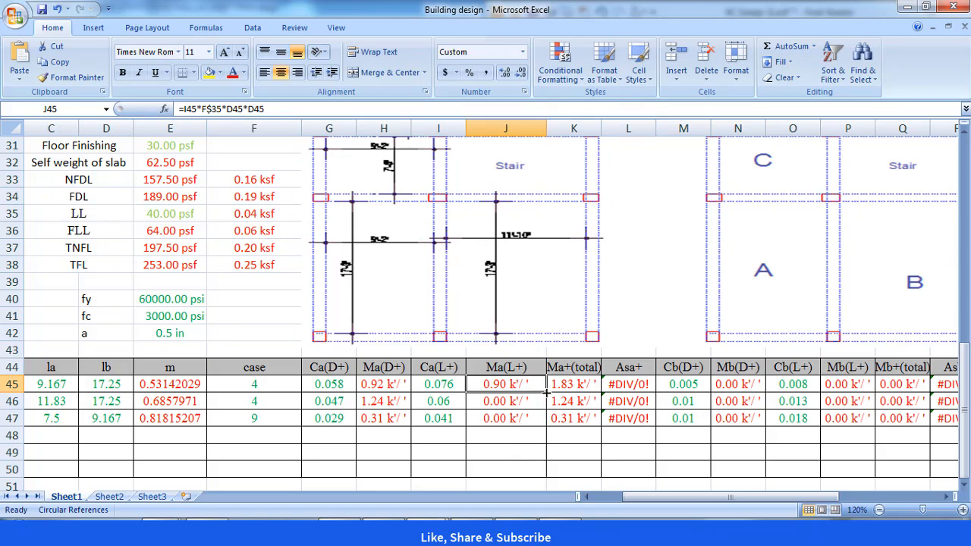
drag(546, 393, 546, 426)
click(522, 451)
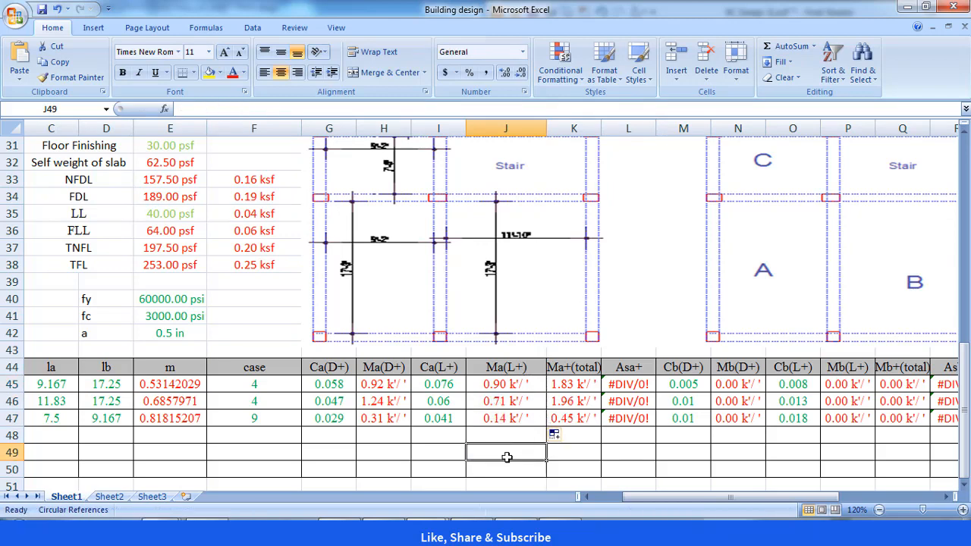
drag(641, 497, 666, 494)
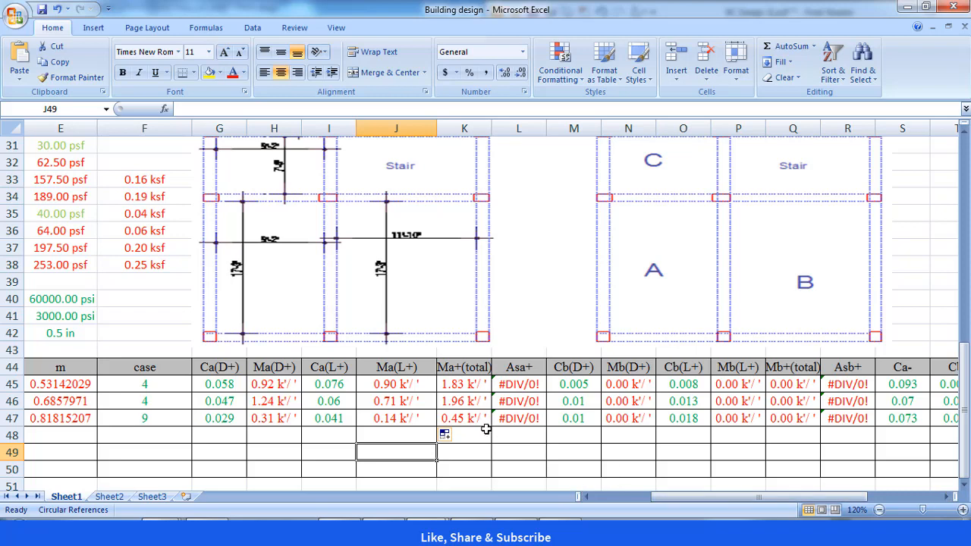
- Check the cell references of the Ma+(total) formulas in K45 and K46
click(458, 388)
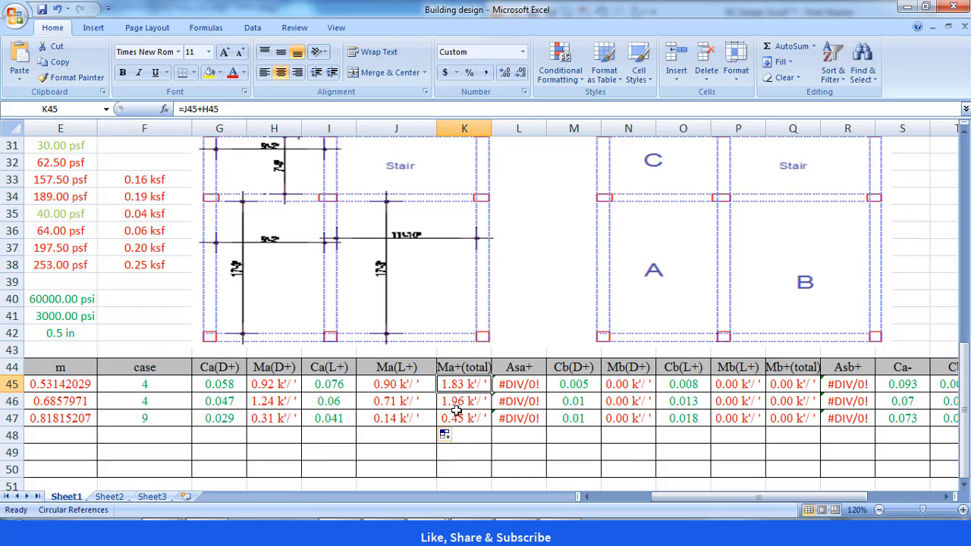
click(462, 404)
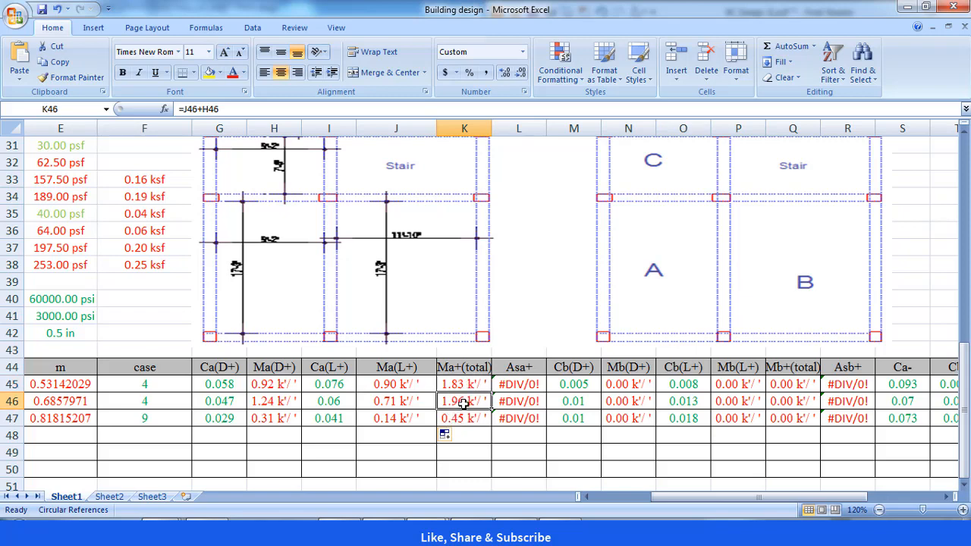
click(550, 458)
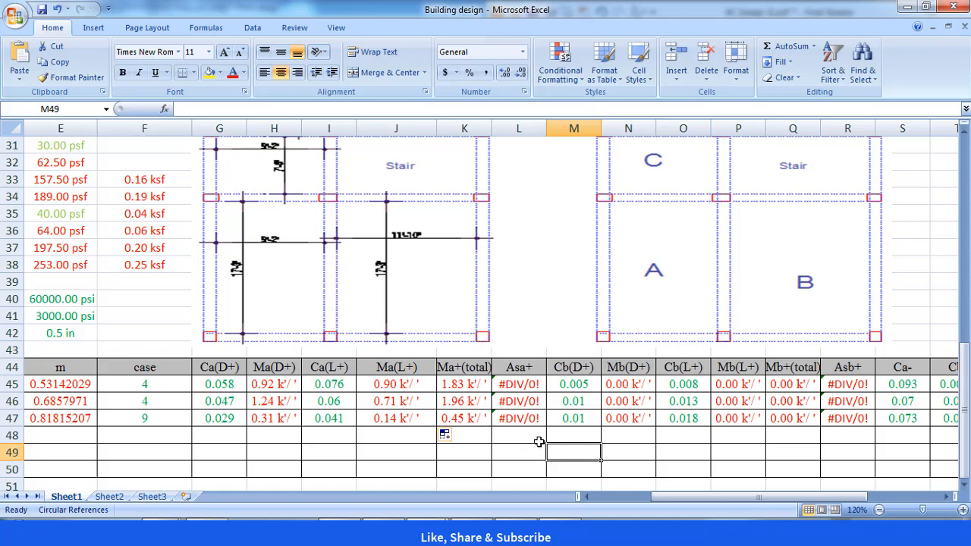
- Change the steel yield strength reference in L45's Asa+ formula to E$40
click(525, 384)
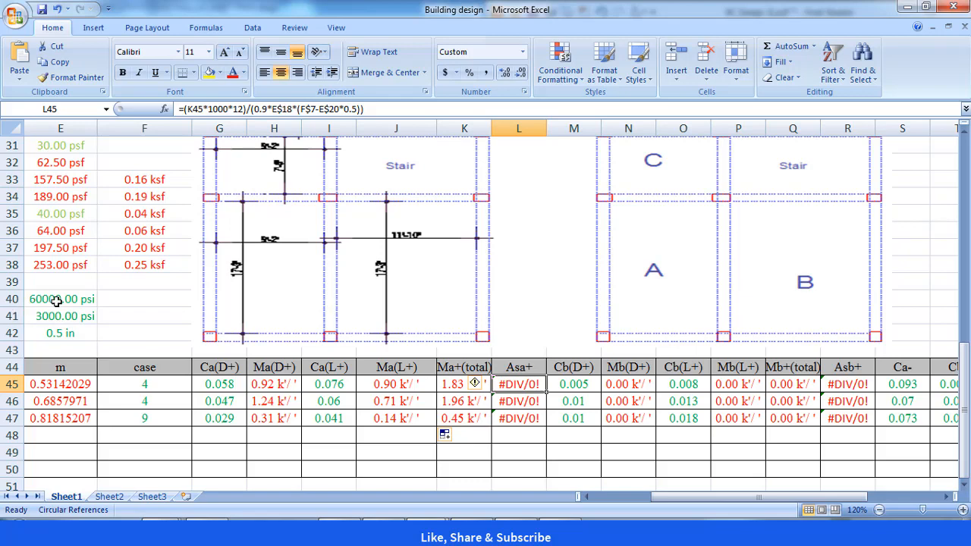
click(295, 108)
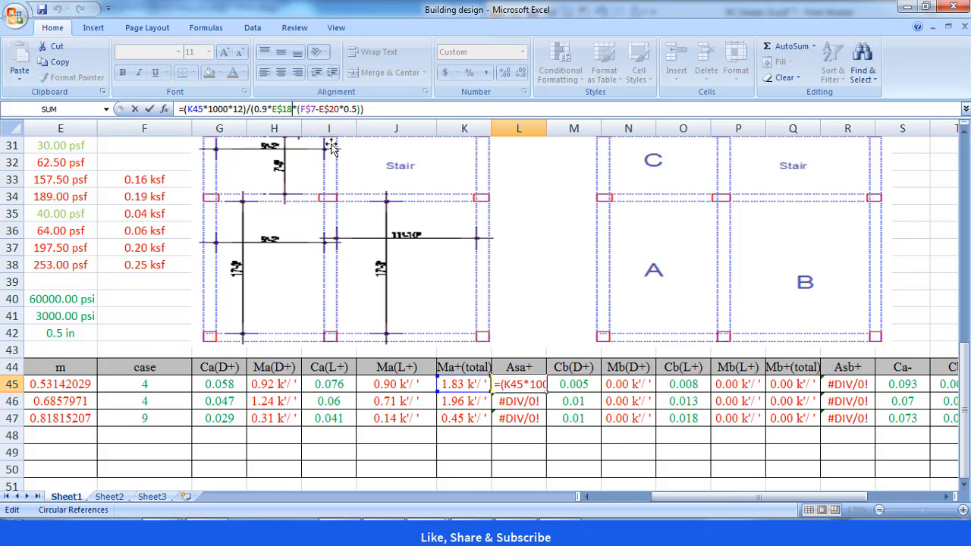
key(BackSpace)
key(BackSpace)
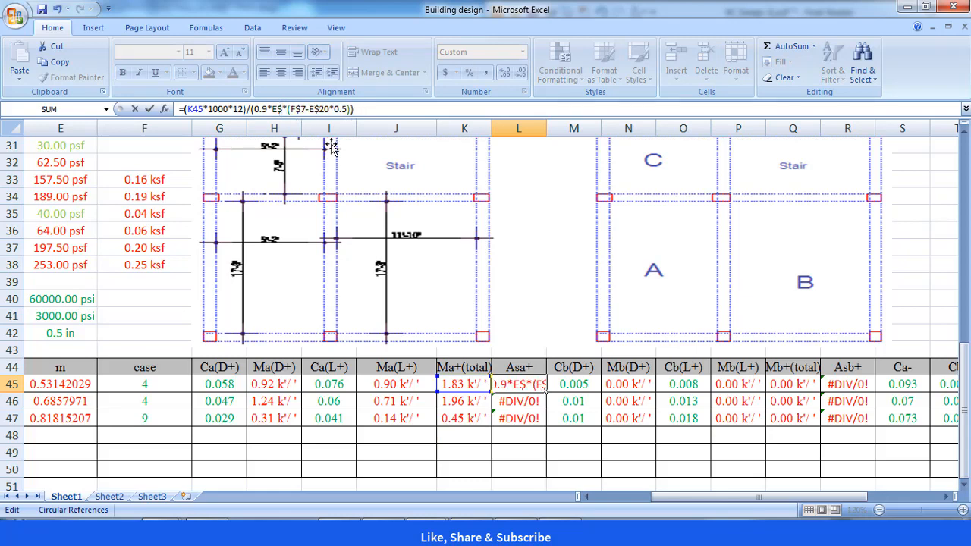
text(40)
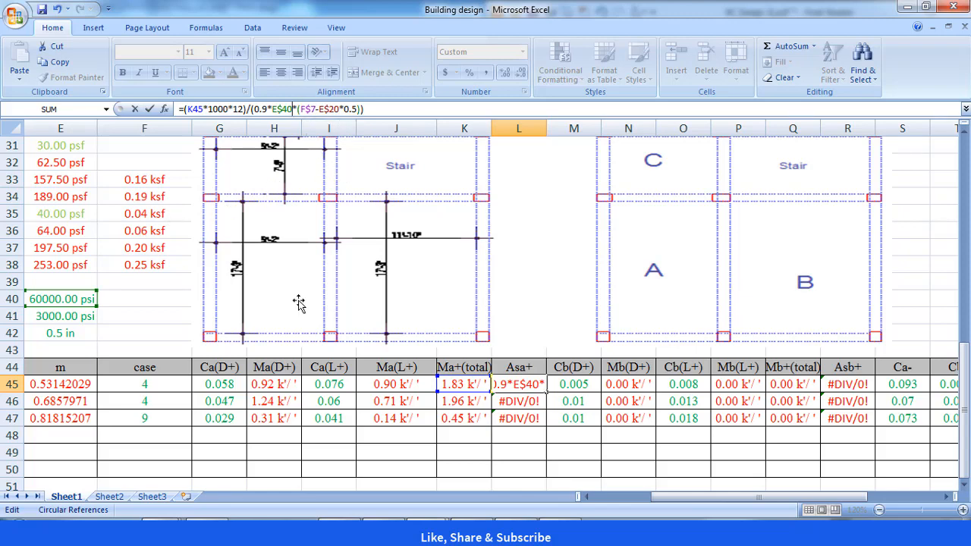
- Change the effective depth reference in L45's Asa+ formula to F$29 and the stress block depth reference to E$42
drag(966, 343, 966, 331)
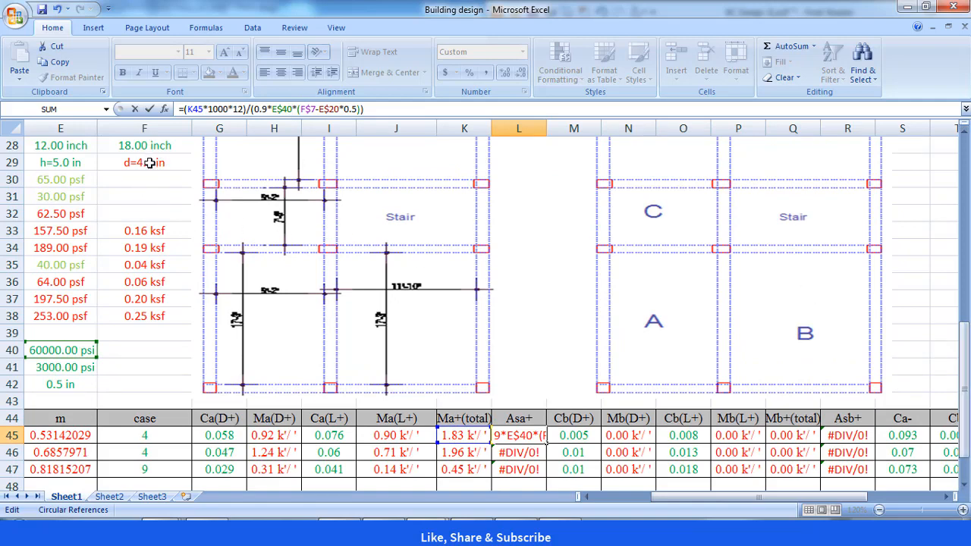
click(316, 108)
key(BackSpace)
text(29)
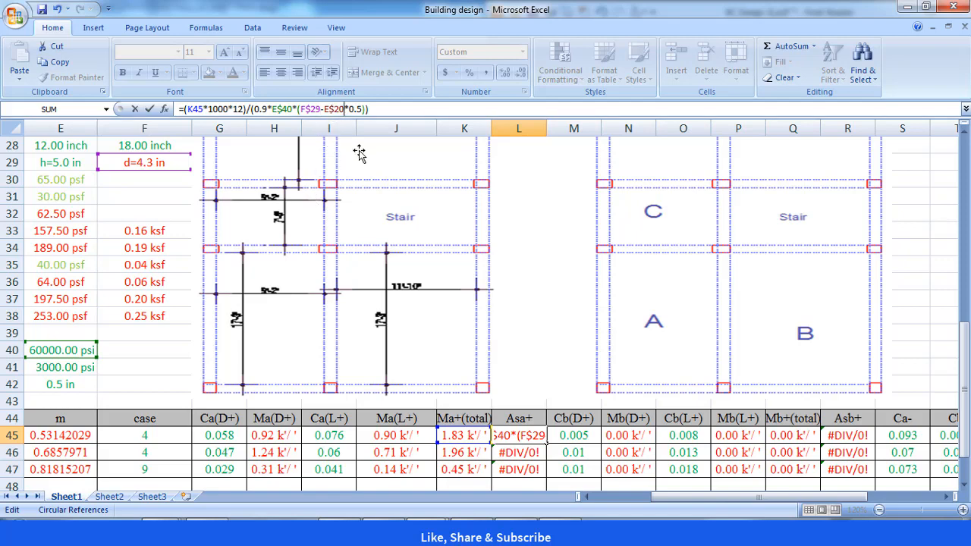
key(BackSpace)
key(BackSpace)
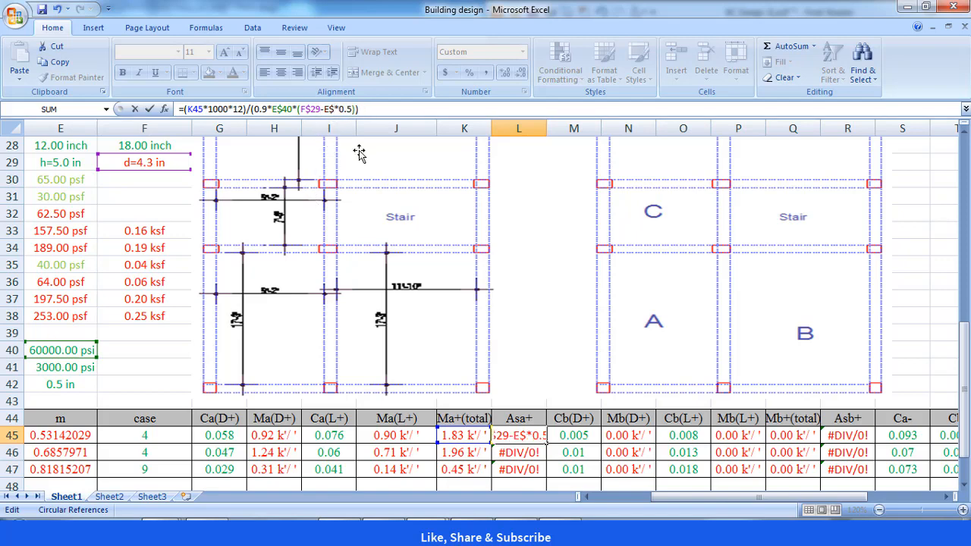
text(42)
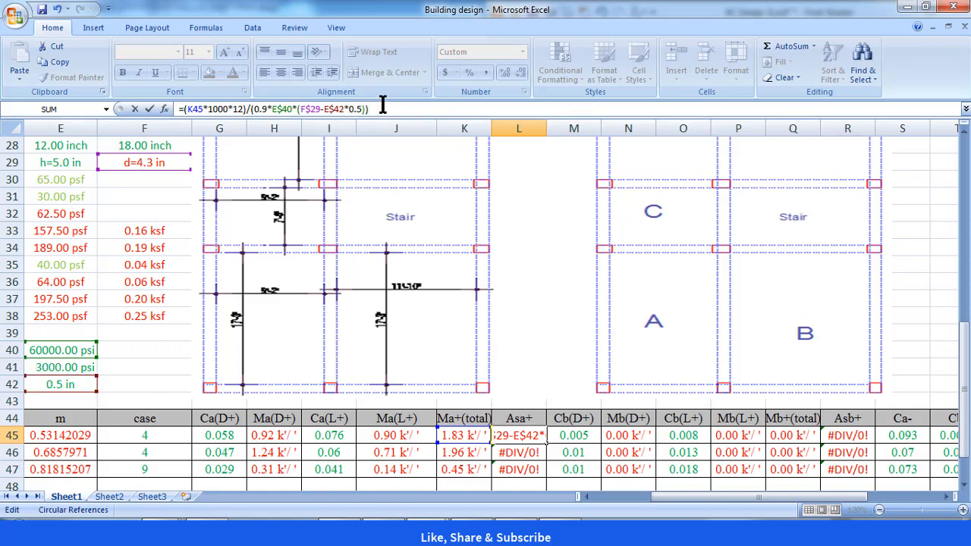
key(Return)
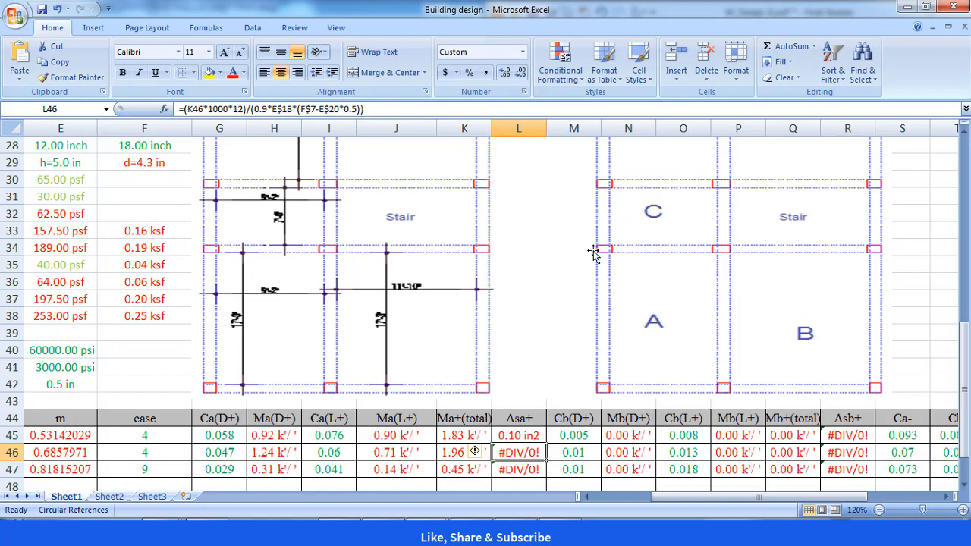
- Fill the Asa+ formula from L45 down to L47
click(535, 435)
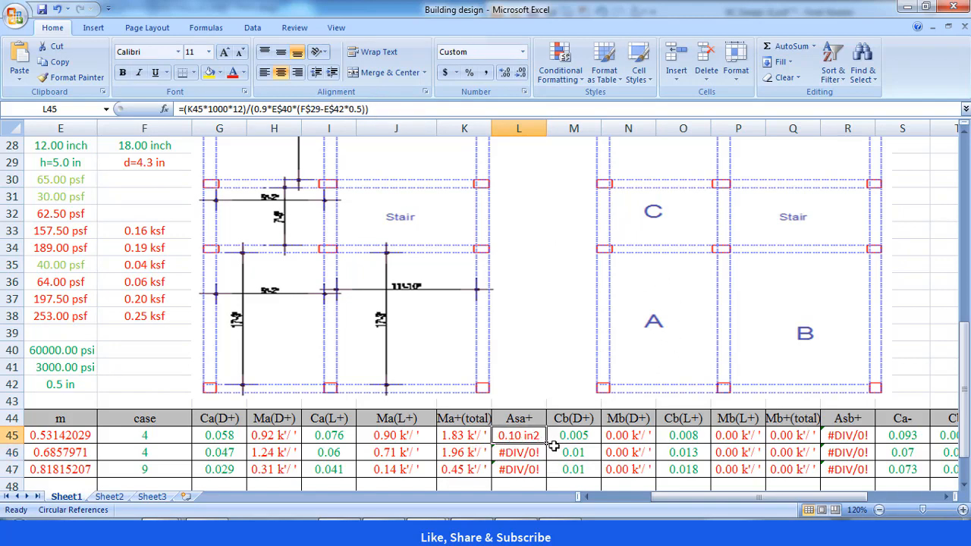
drag(545, 442, 541, 472)
click(548, 353)
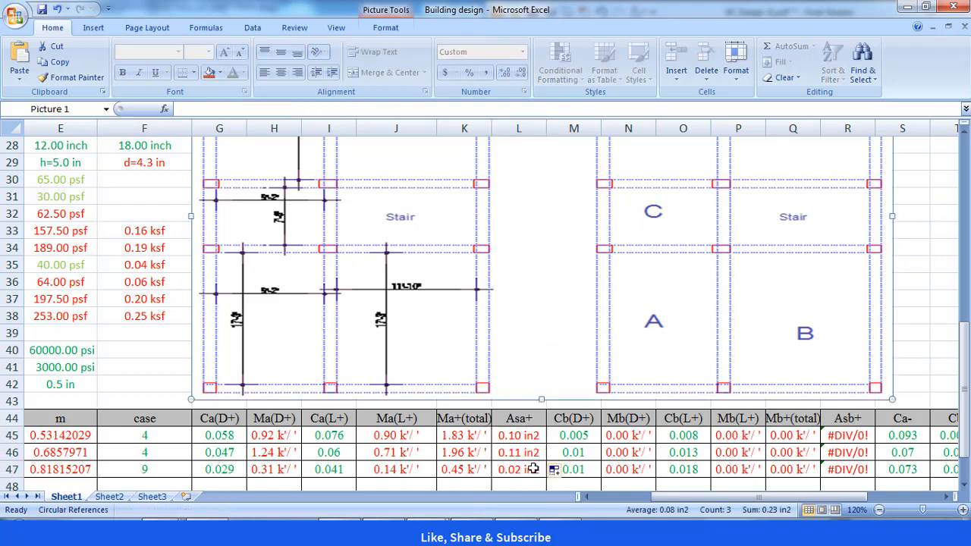
- Check the cell references of the copied Asa+ formula in L46
double_click(515, 455)
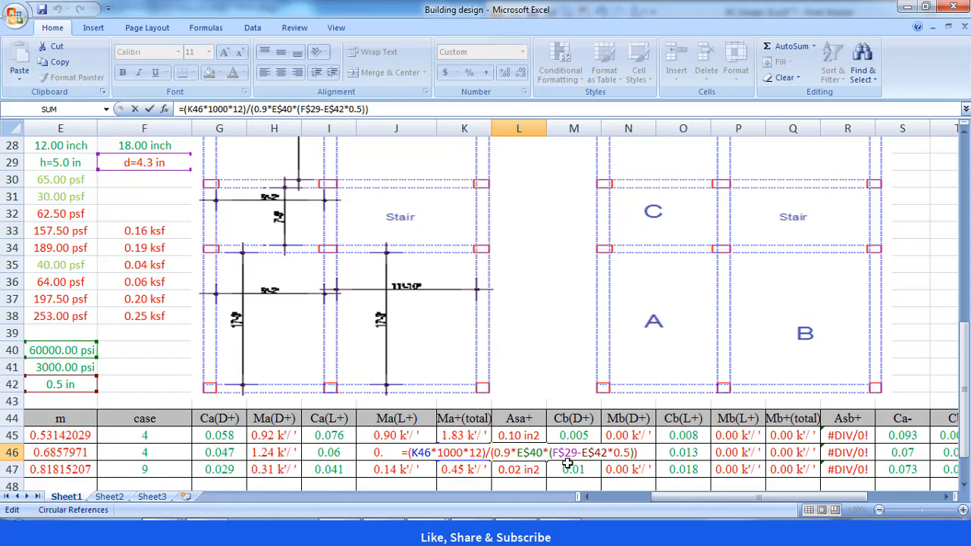
key(ctrl+Return)
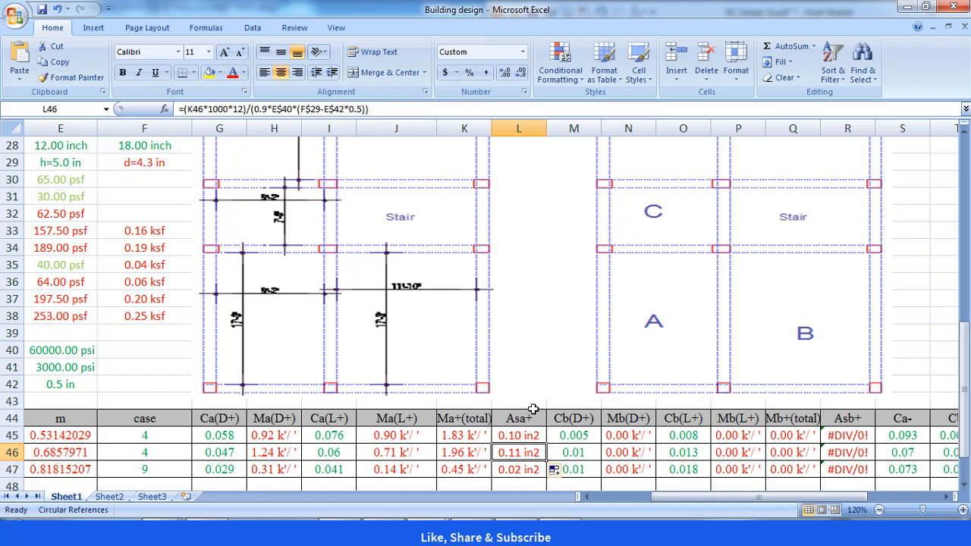
scroll(534, 410, down, 1)
click(534, 304)
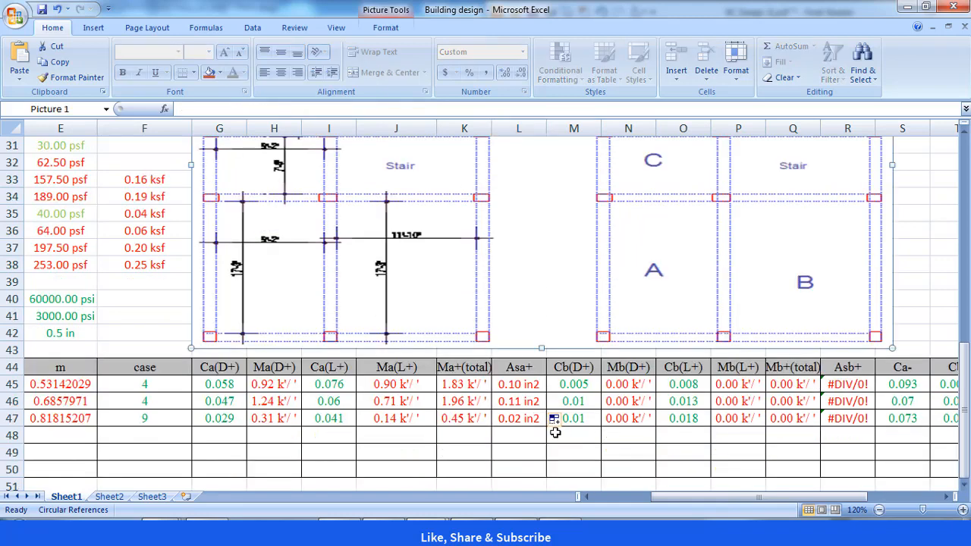
- Check N45's Mb(D+) formula and locate the factored dead load in ksf in F34
click(630, 384)
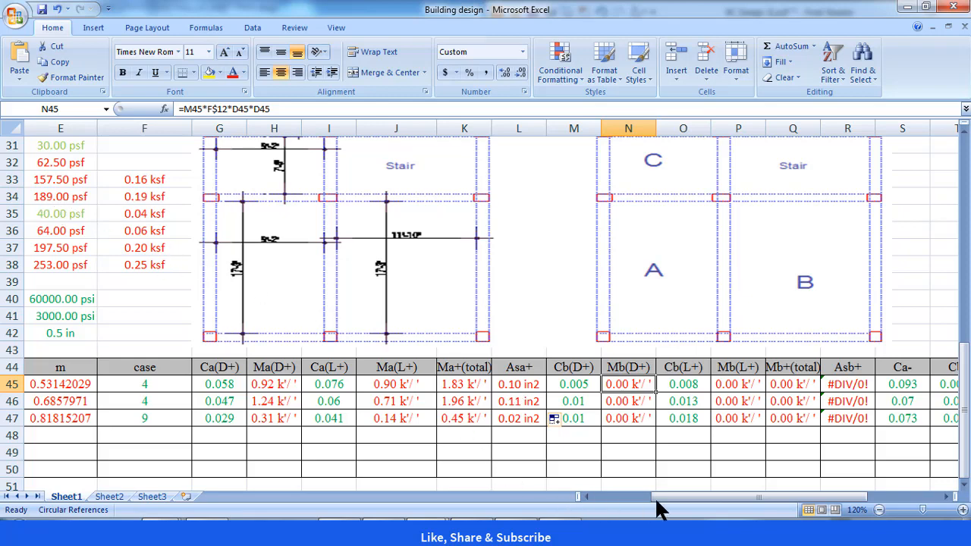
drag(661, 498, 646, 502)
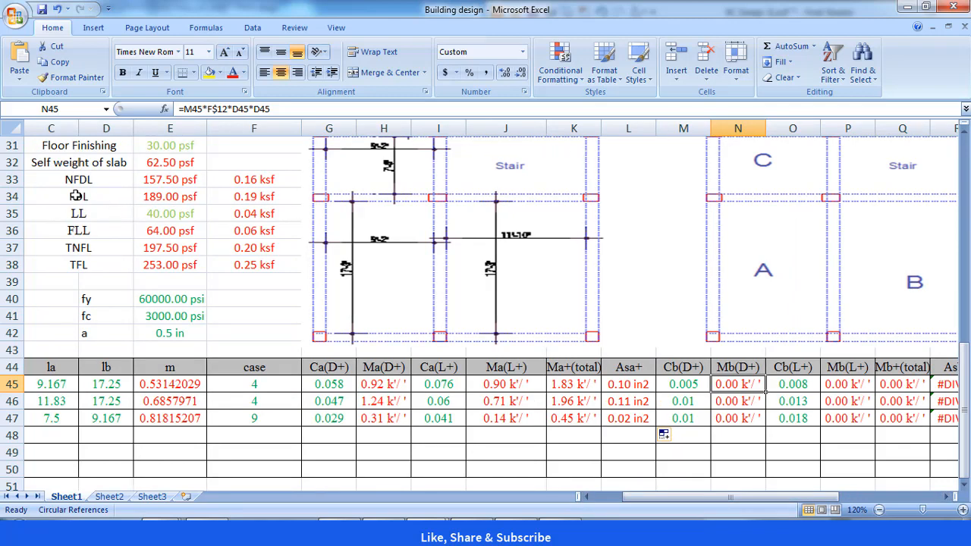
click(251, 196)
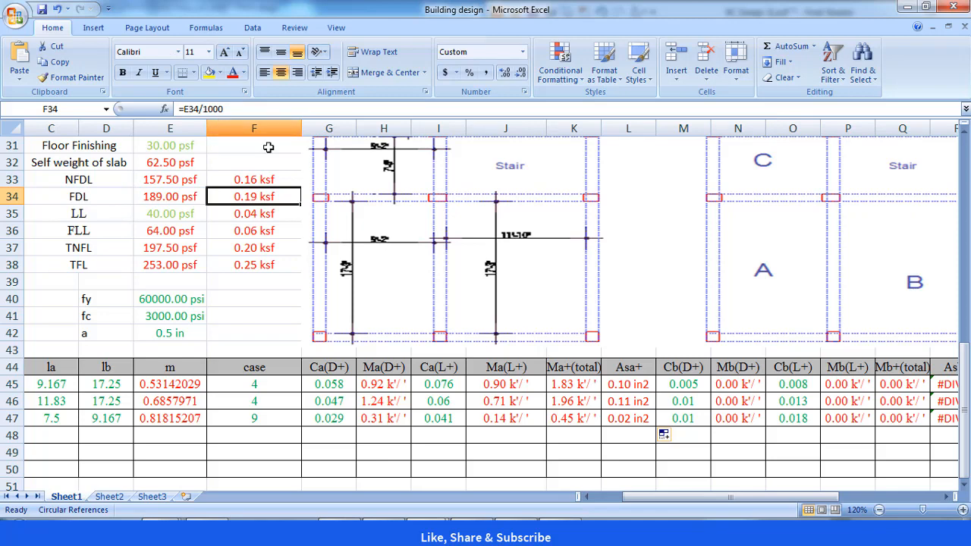
- Change the load reference in P45's Mb(L+) formula to F$34
click(843, 387)
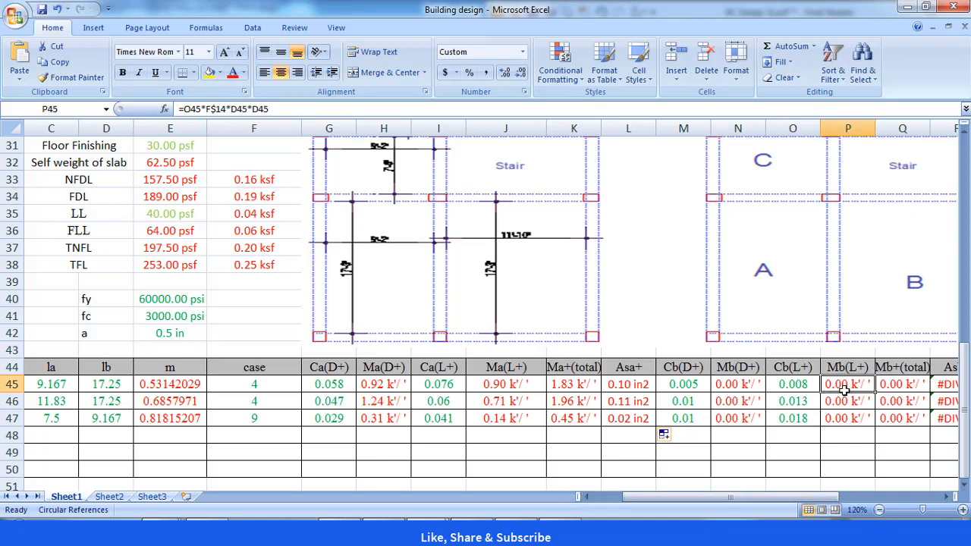
click(235, 108)
drag(220, 109, 226, 108)
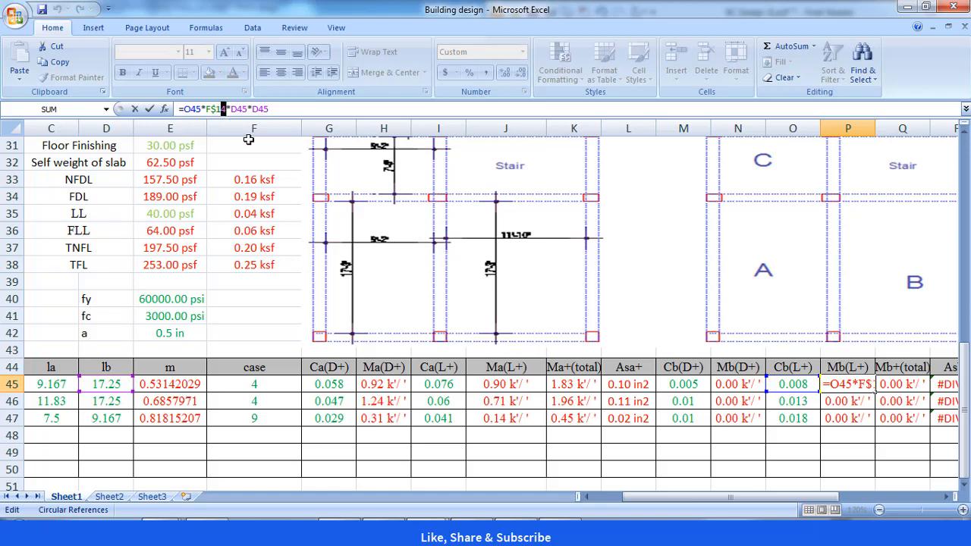
key(BackSpace)
key(BackSpace)
text(34)
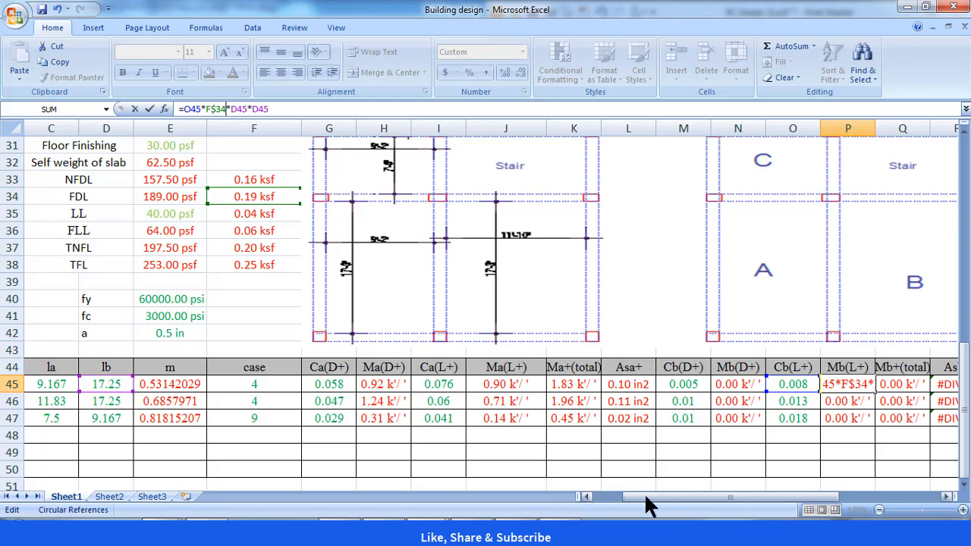
drag(646, 498, 709, 497)
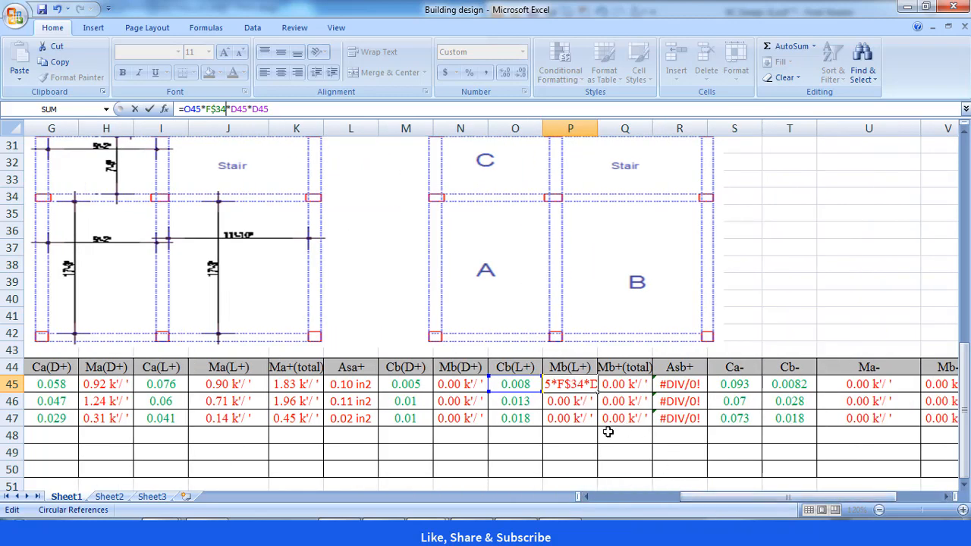
key(Return)
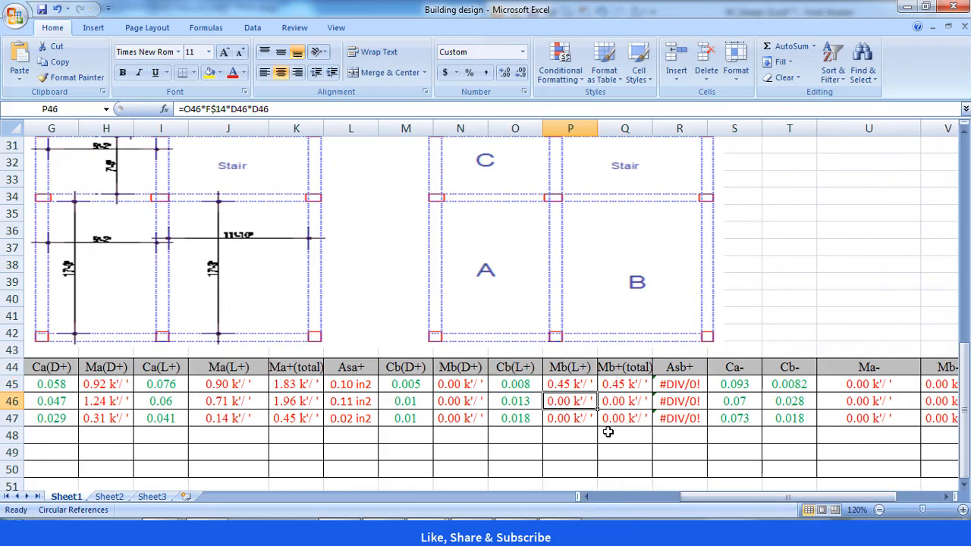
- Fill the Mb(L+) formula with the F$34 reference from P45 down to P47
click(581, 383)
drag(599, 390, 599, 424)
click(624, 464)
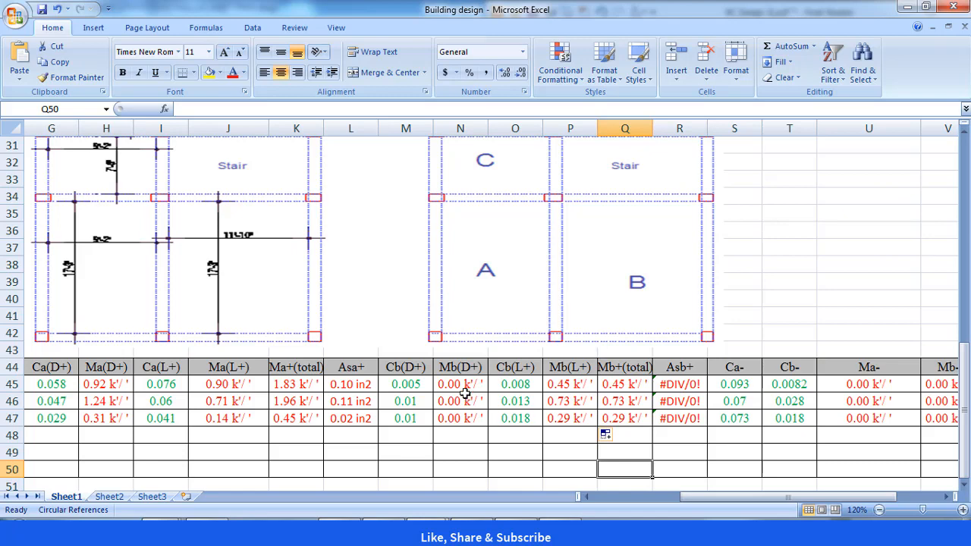
- Correct the load reference in P45's Mb(L+) formula to the live load in F$35
click(571, 385)
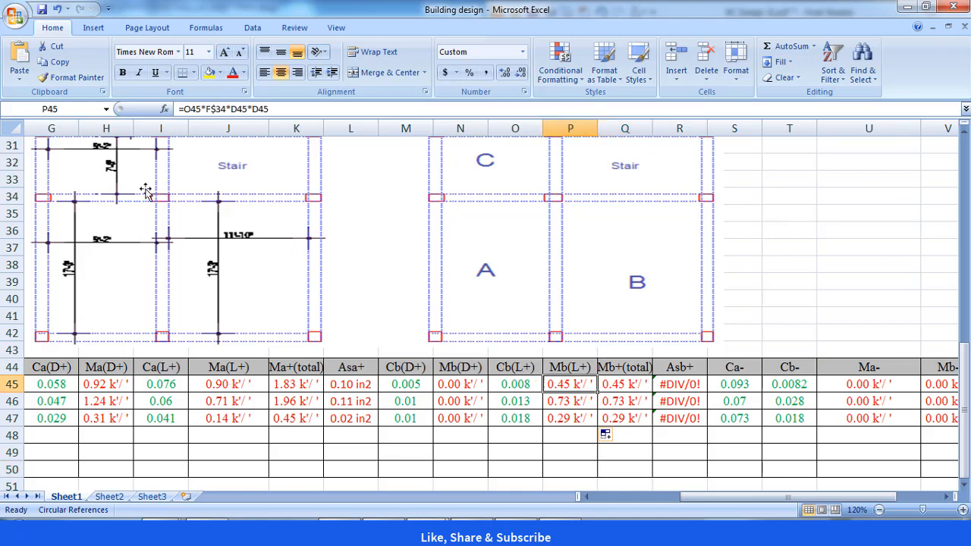
drag(778, 491, 701, 497)
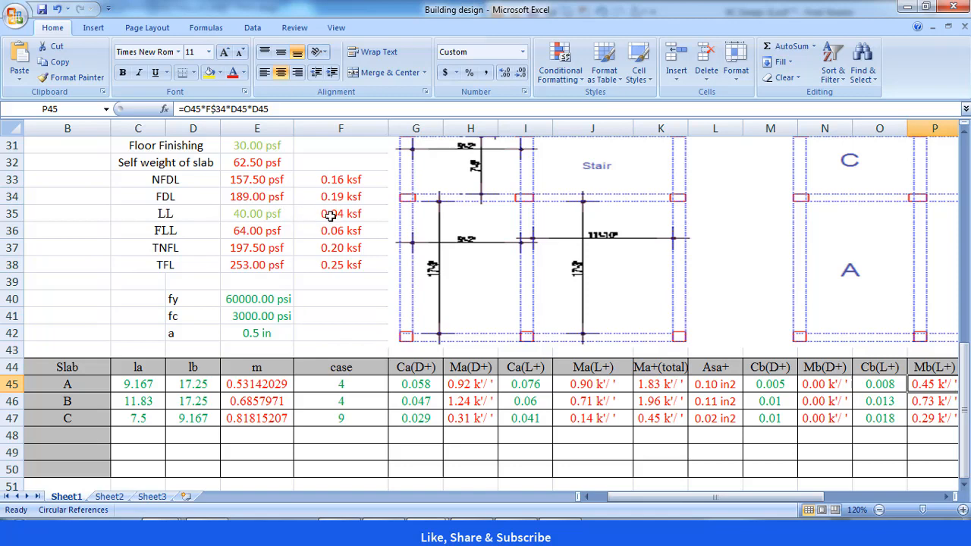
click(227, 110)
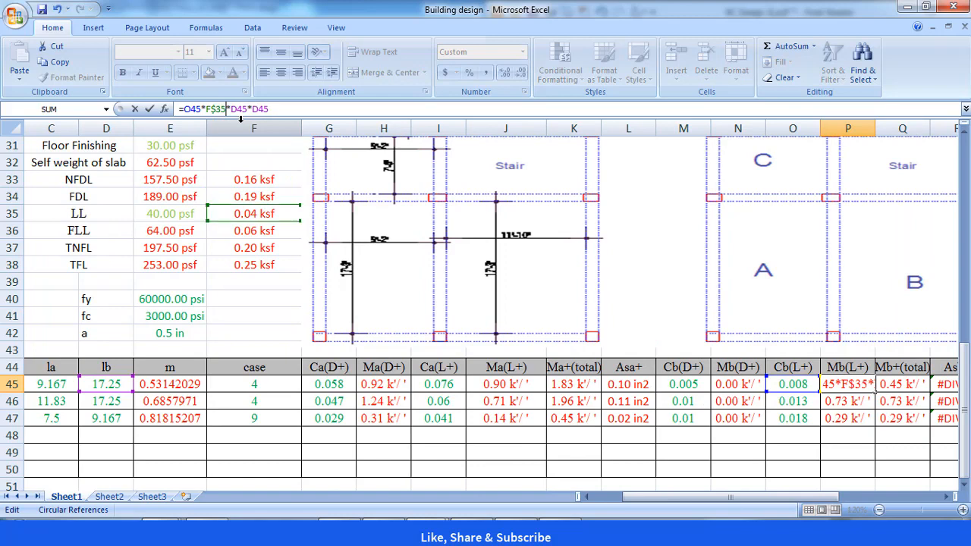
key(Return)
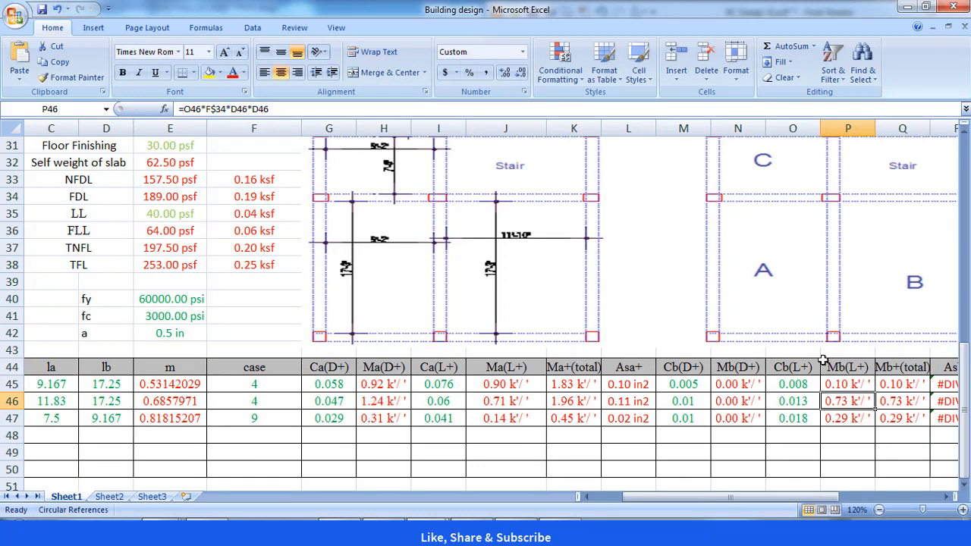
- Fill the corrected Mb(L+) formula with the F$35 reference from P45 down to P47
click(871, 387)
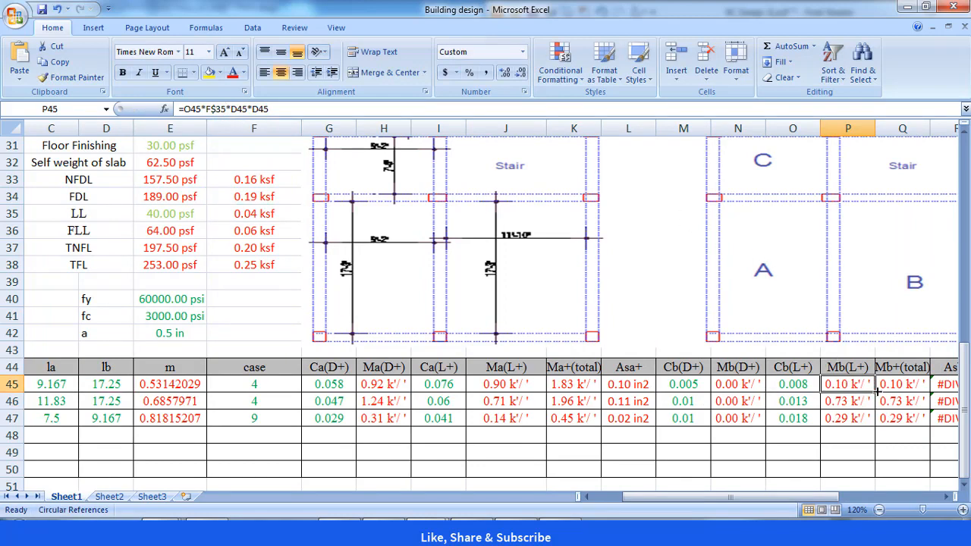
drag(876, 392, 877, 427)
click(846, 452)
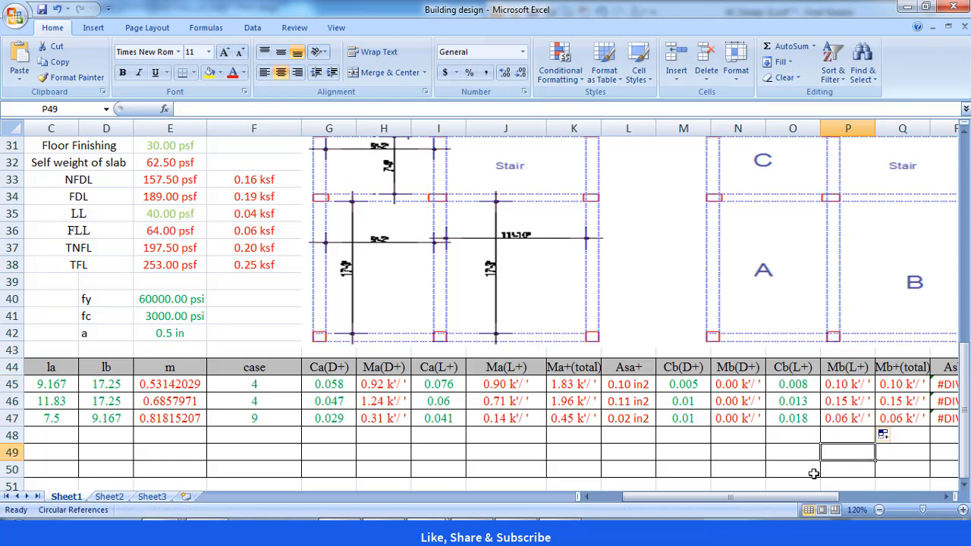
- Correct the load reference in N45's Mb(D+) formula to the factored dead load in F$34
click(742, 383)
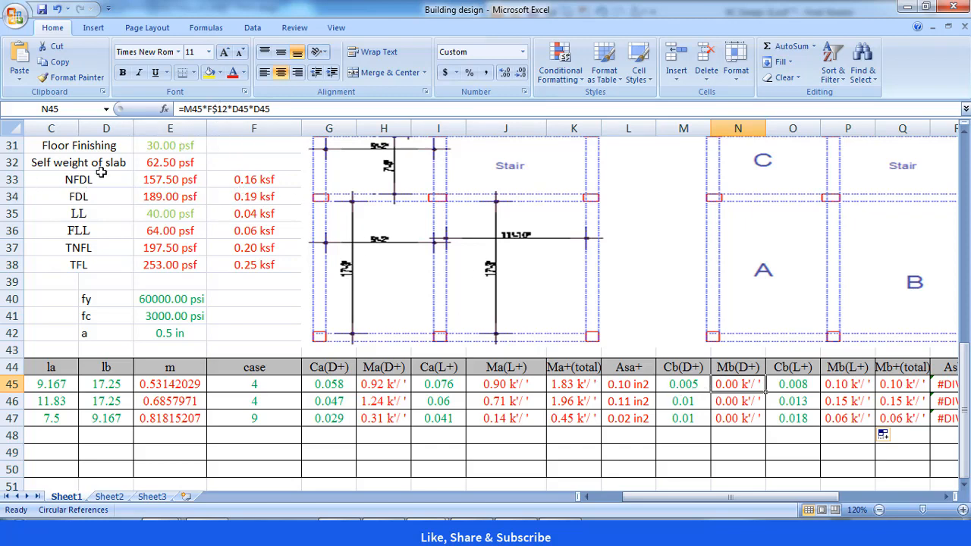
click(227, 108)
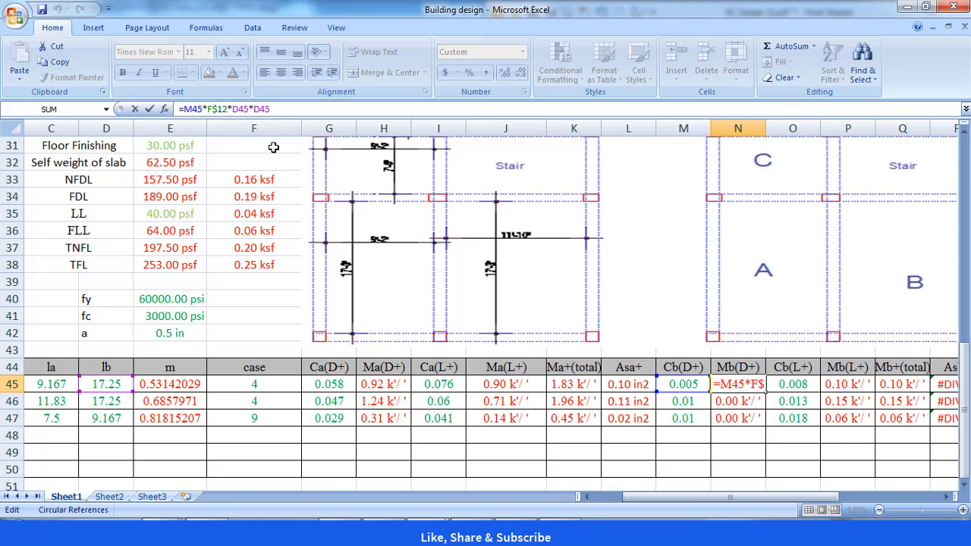
key(BackSpace)
key(BackSpace)
text(34)
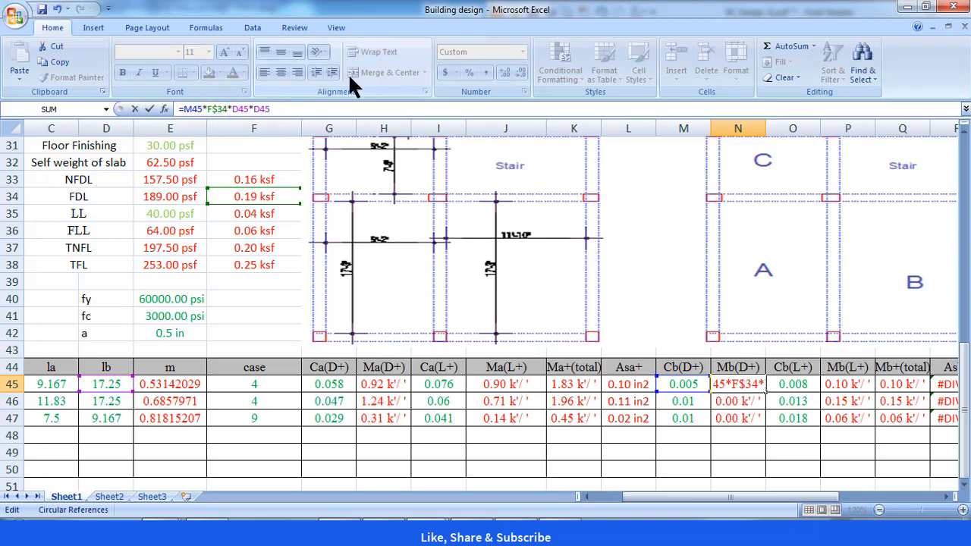
key(Return)
- Fill the corrected Mb(D+) formula from N45 down to N47
click(763, 389)
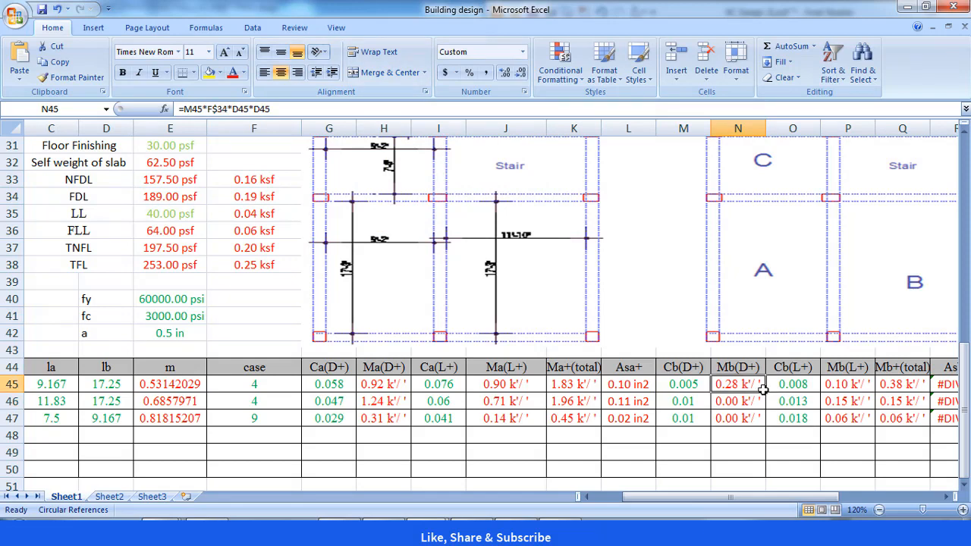
drag(764, 393, 765, 422)
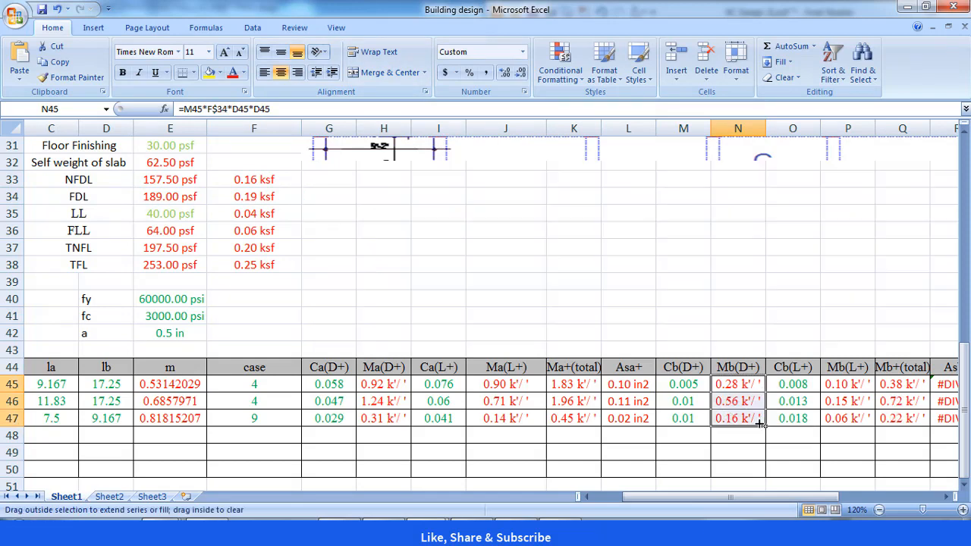
click(767, 468)
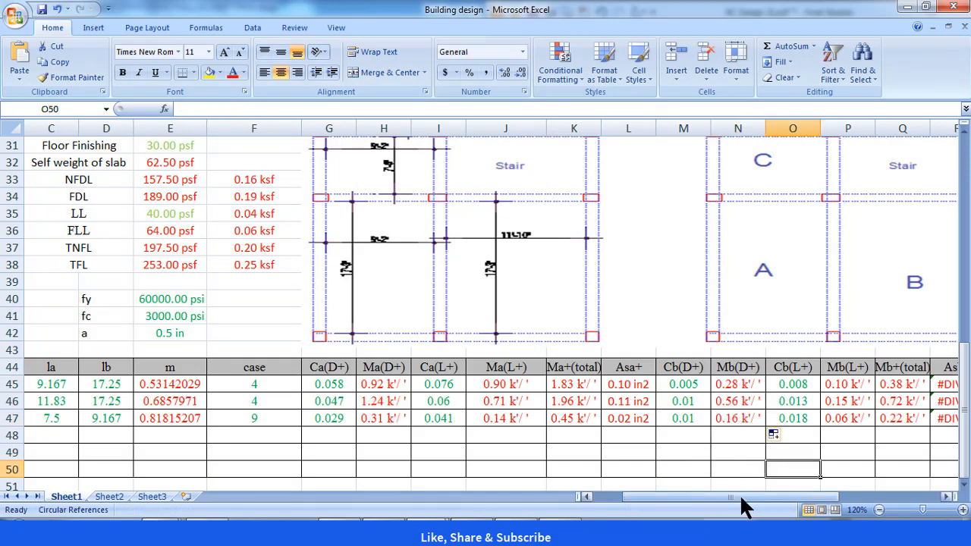
- Change the steel yield strength reference in R45's Asb+ formula to the fy value in E$40
drag(740, 497, 800, 501)
click(611, 385)
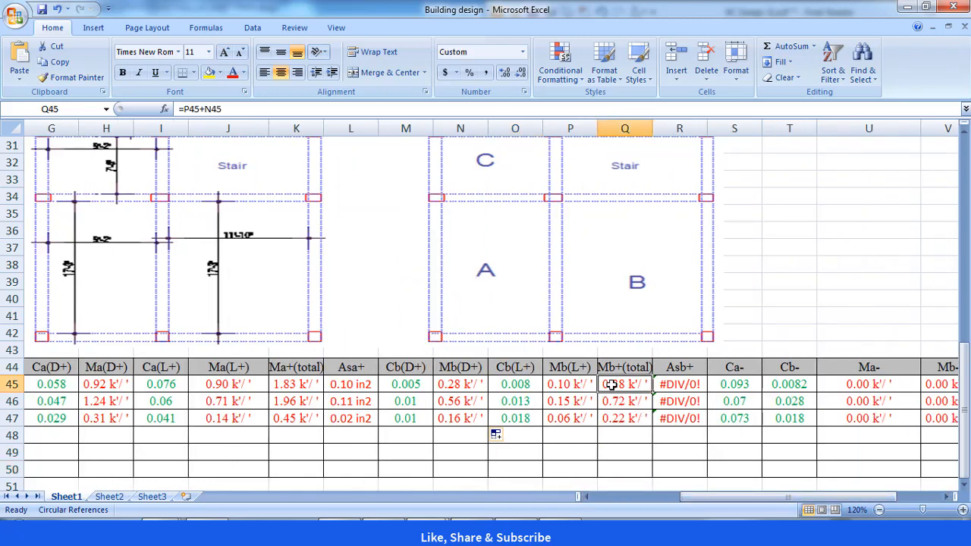
key(Right)
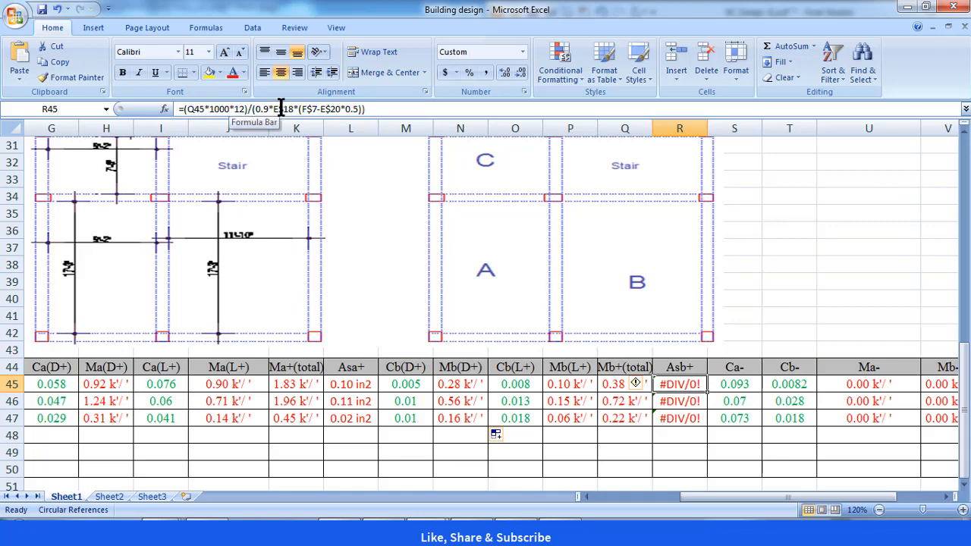
drag(754, 502, 694, 503)
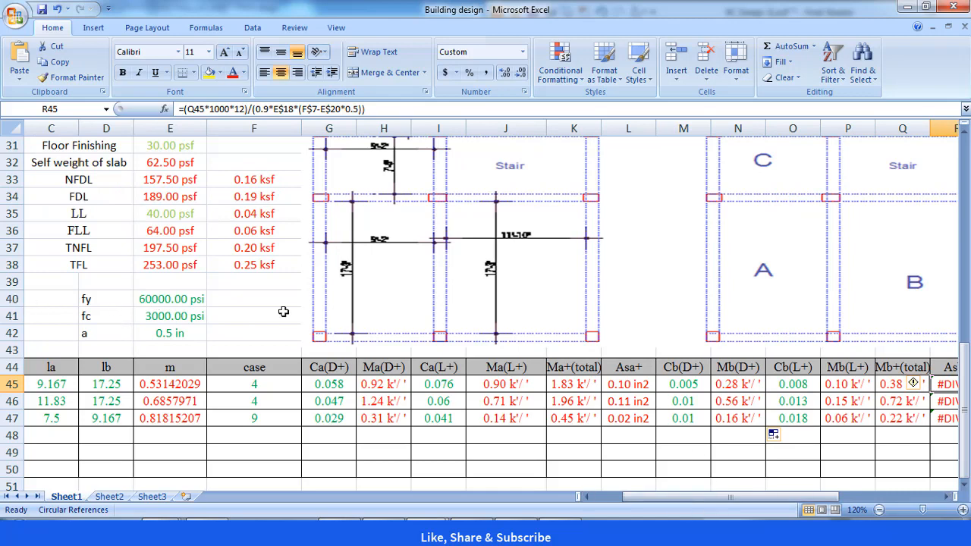
drag(690, 499, 720, 499)
click(295, 108)
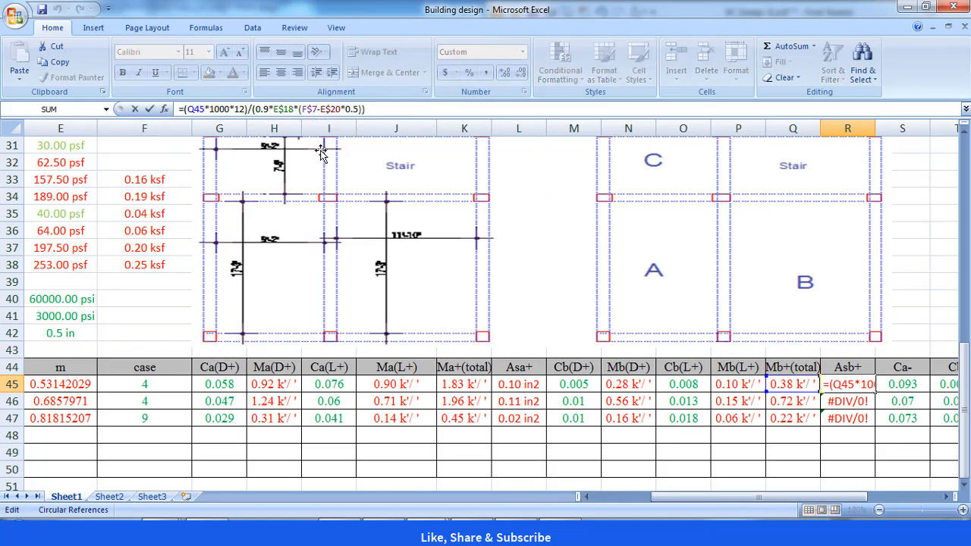
key(BackSpace)
key(BackSpace)
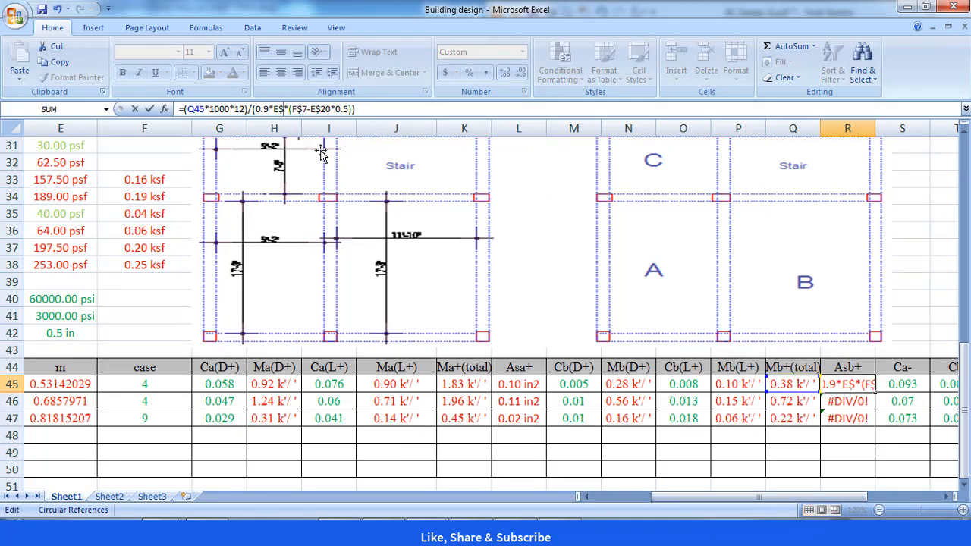
text(40)
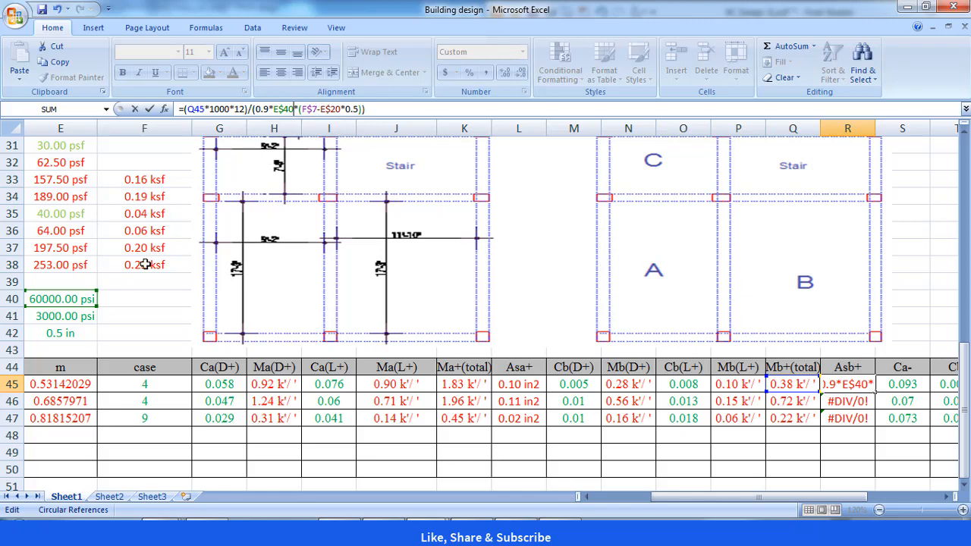
- Correct the remaining references in R45's Asb+ formula to F$29 for effective depth d and E$42 for a
drag(965, 371, 965, 357)
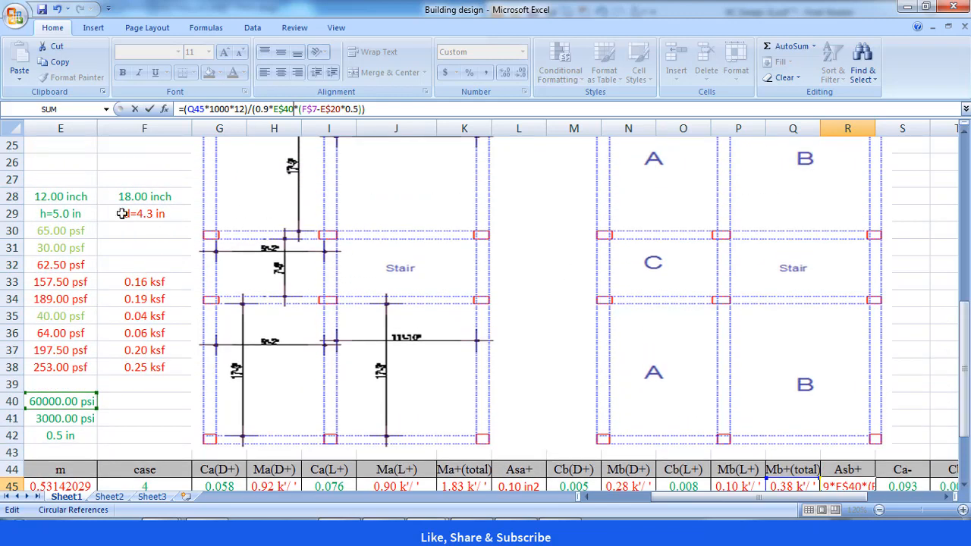
click(317, 108)
key(BackSpace)
text(29)
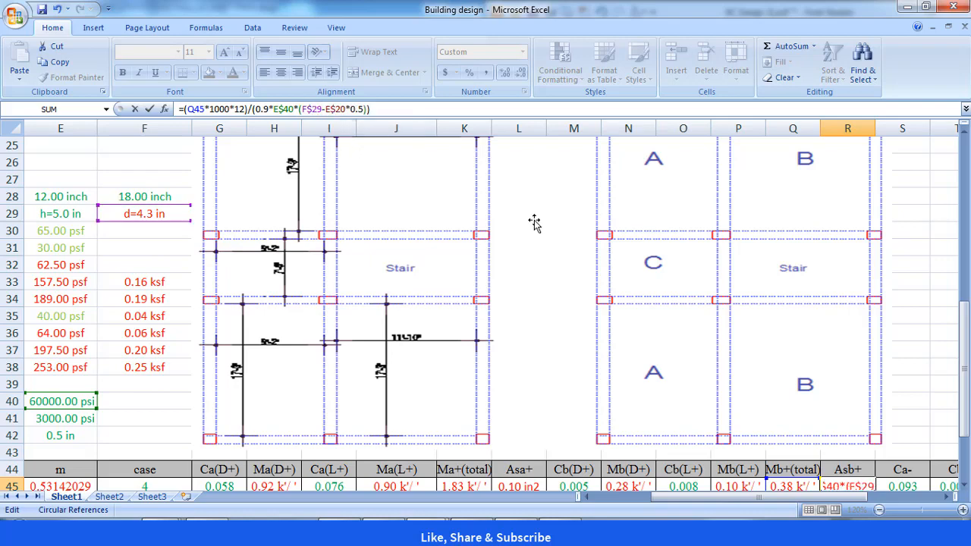
drag(967, 319, 967, 322)
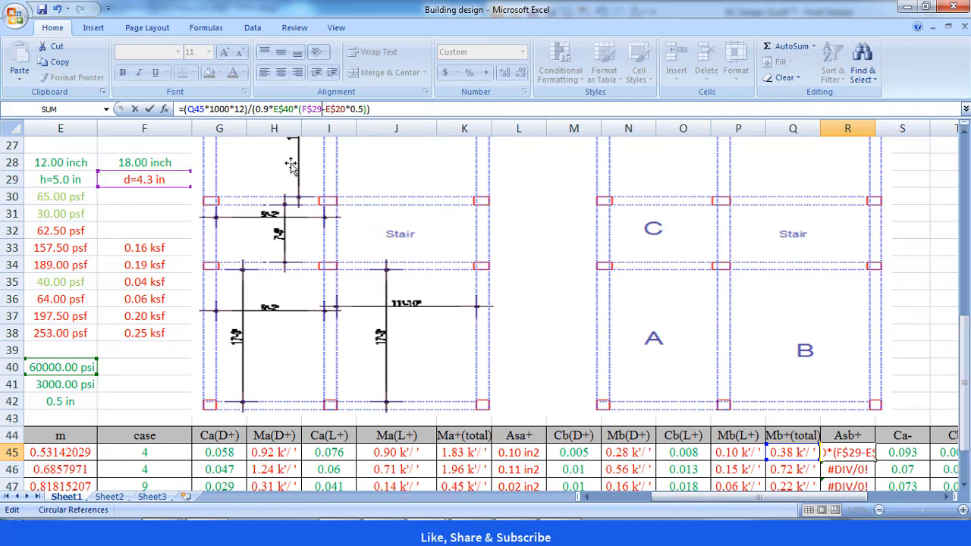
key(BackSpace)
key(BackSpace)
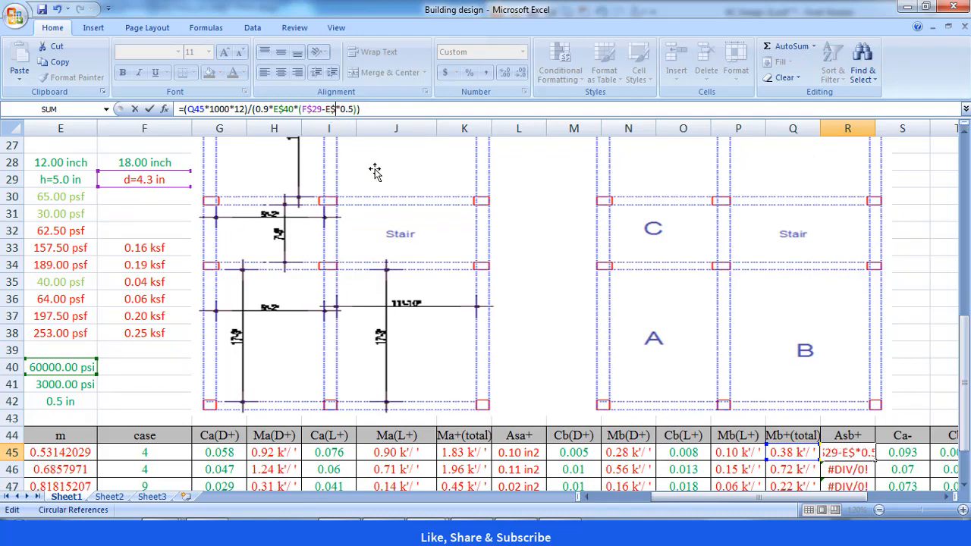
text(42)
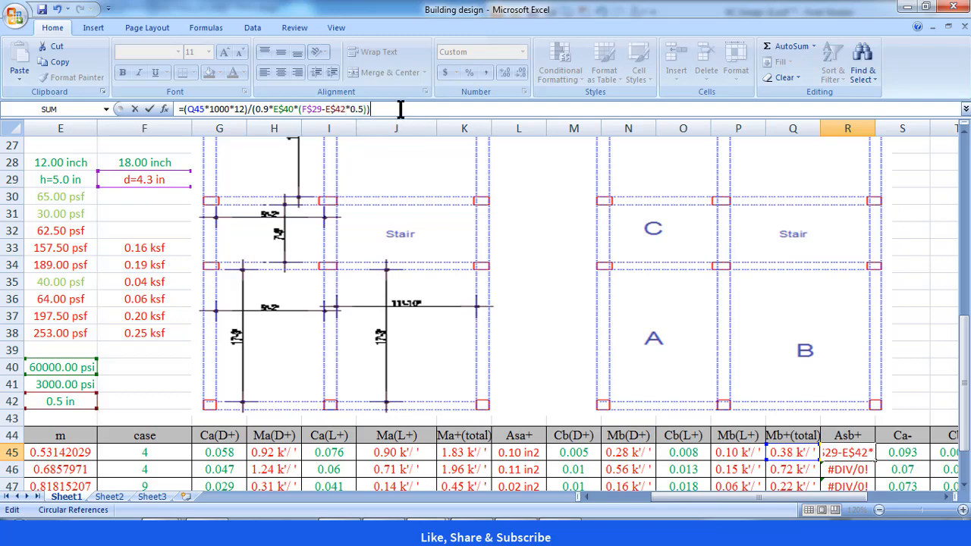
key(Return)
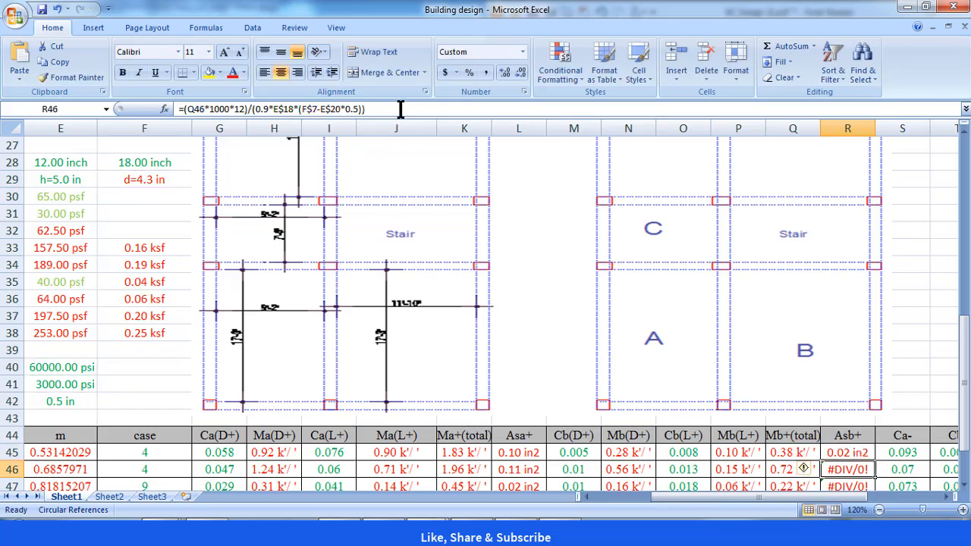
- Fill the corrected Asb+ formula from R45 down to R47
click(863, 452)
scroll(865, 455, down, 1)
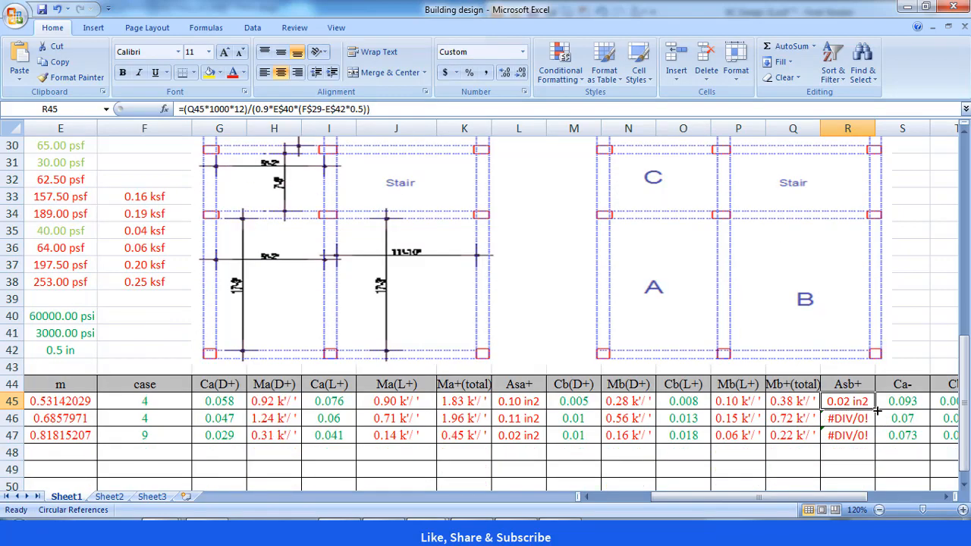
drag(876, 410, 875, 443)
drag(804, 498, 849, 504)
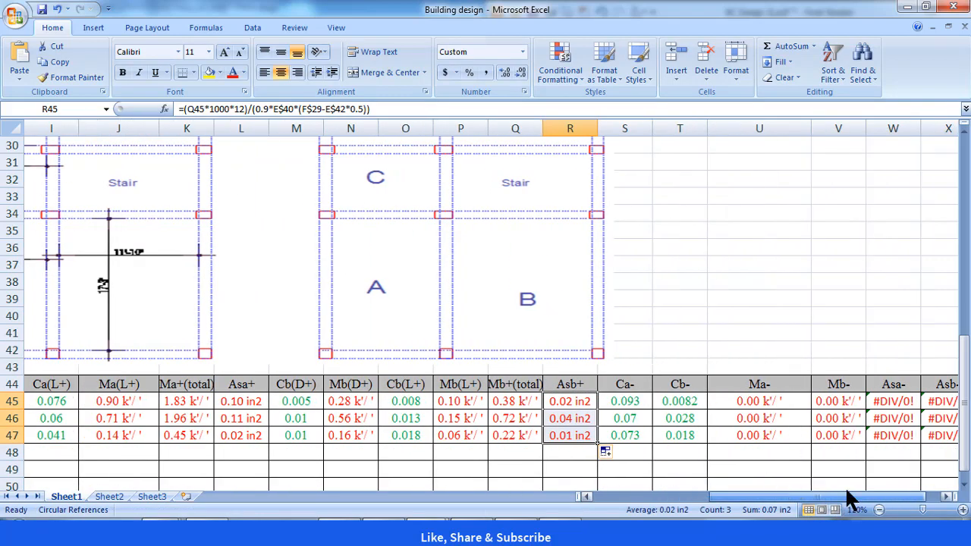
click(684, 334)
drag(762, 498, 793, 500)
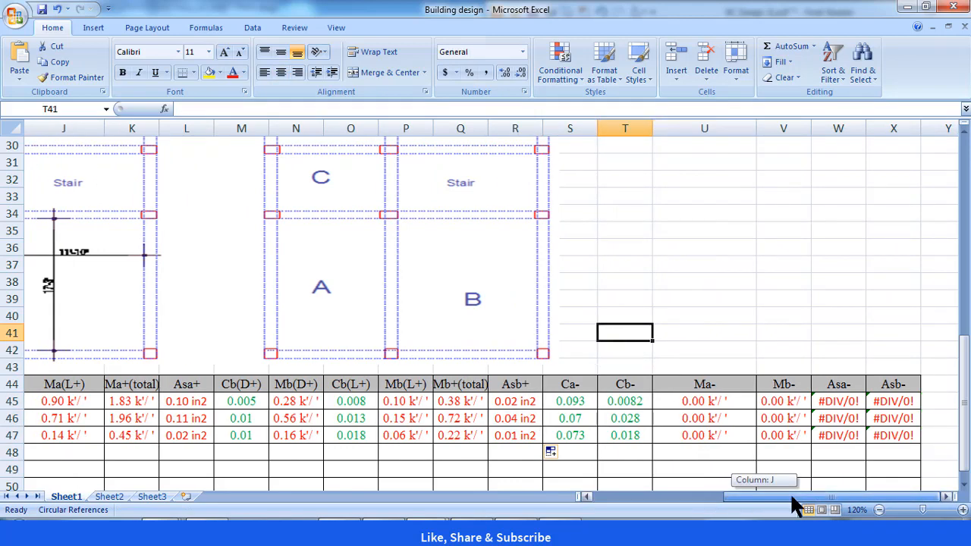
click(710, 301)
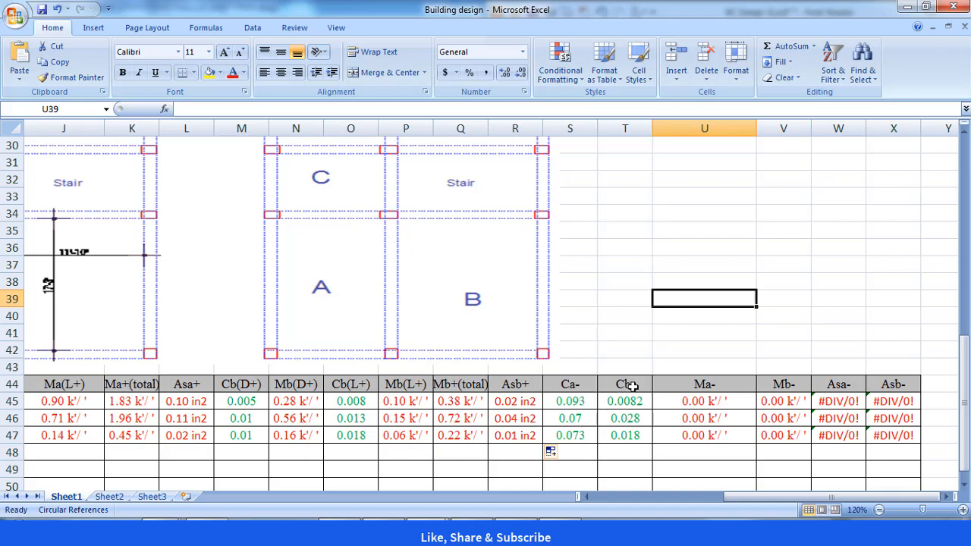
- Correct the load reference in U45's Ma- formula to the total factored load in F$38, keeping the la span references to C45
click(701, 401)
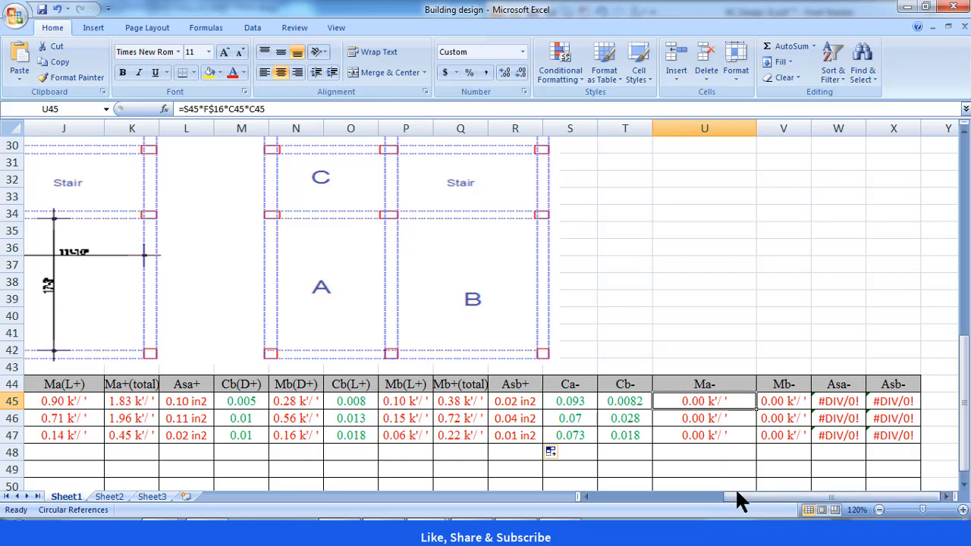
drag(739, 501, 618, 502)
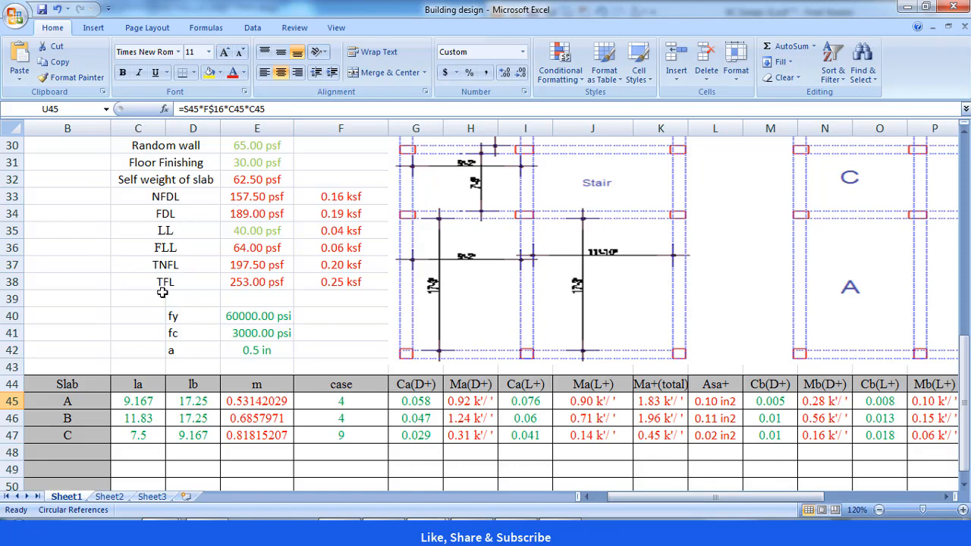
click(345, 281)
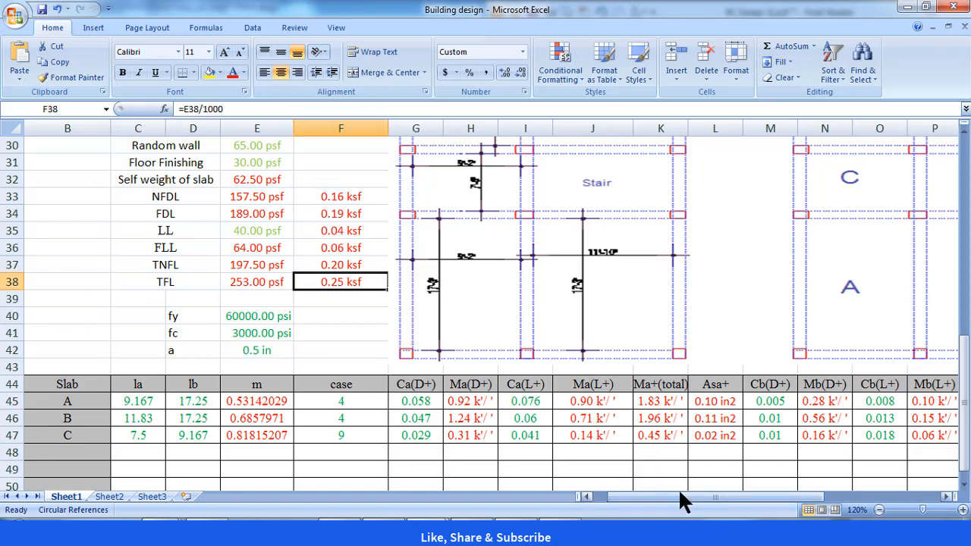
drag(681, 497, 808, 496)
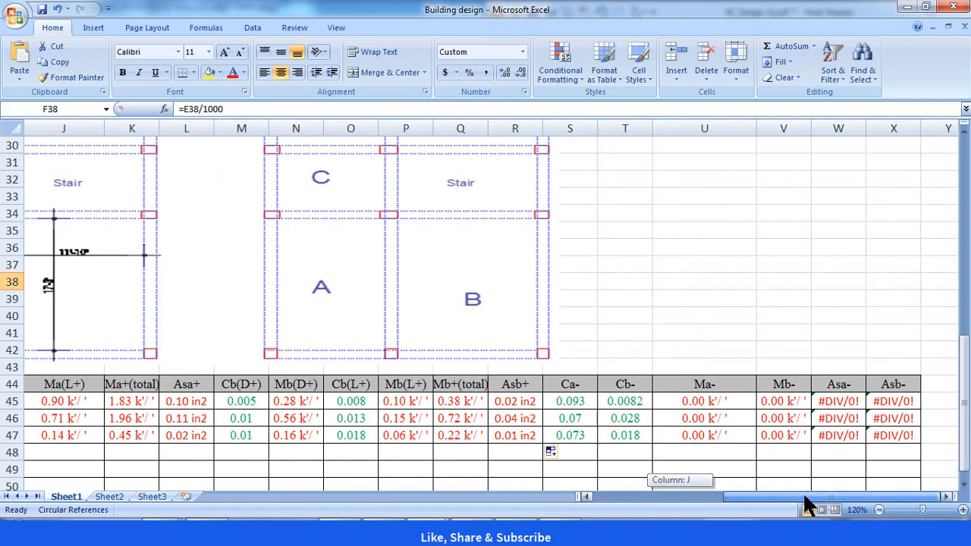
click(702, 402)
click(224, 108)
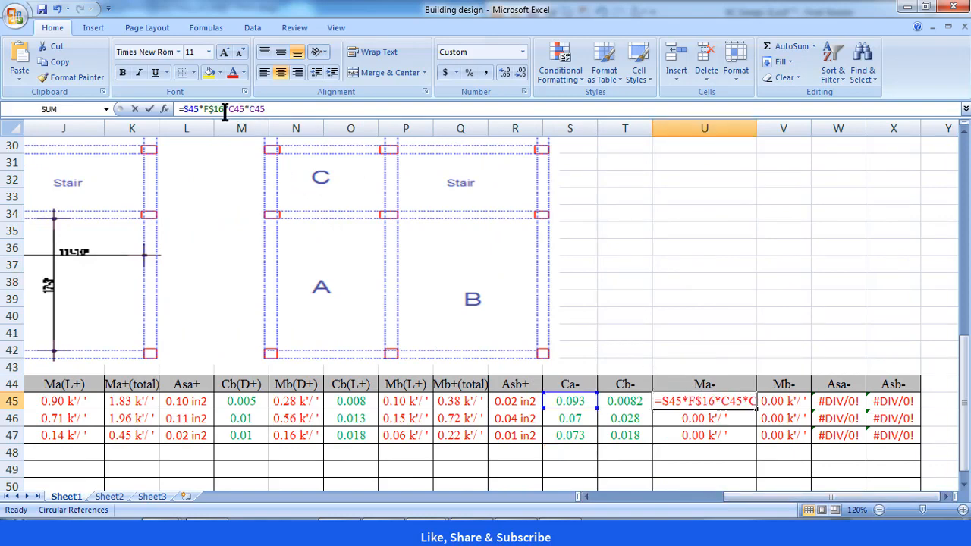
key(BackSpace)
key(BackSpace)
text(38)
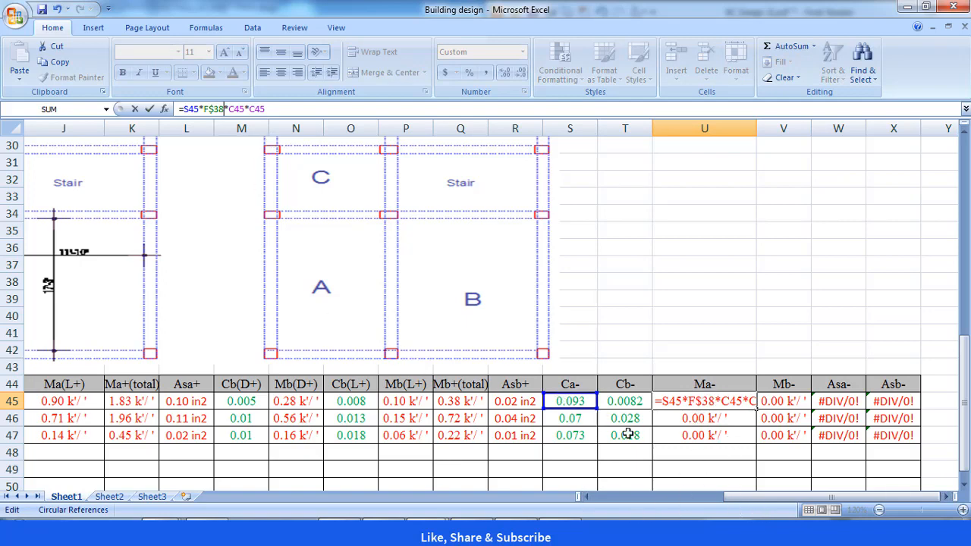
drag(748, 496, 638, 502)
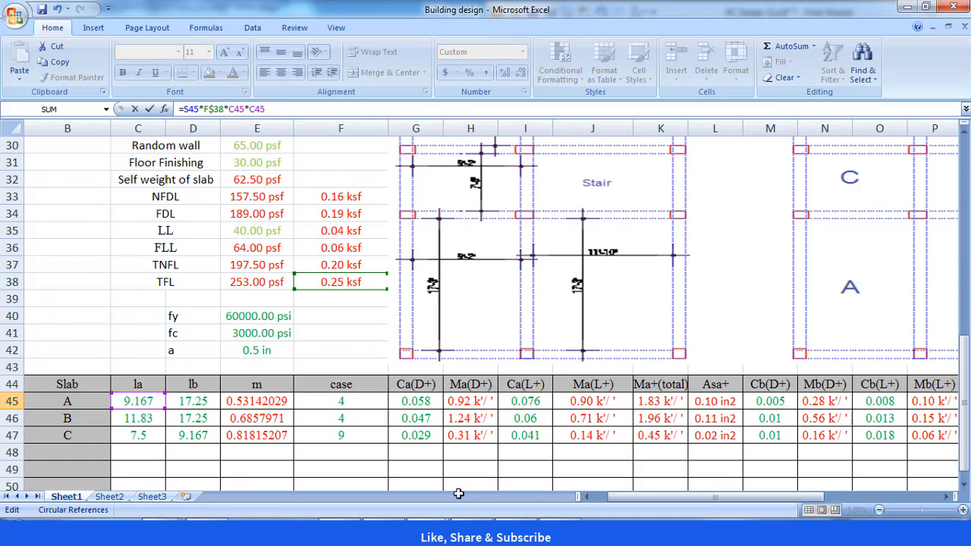
drag(641, 496, 763, 507)
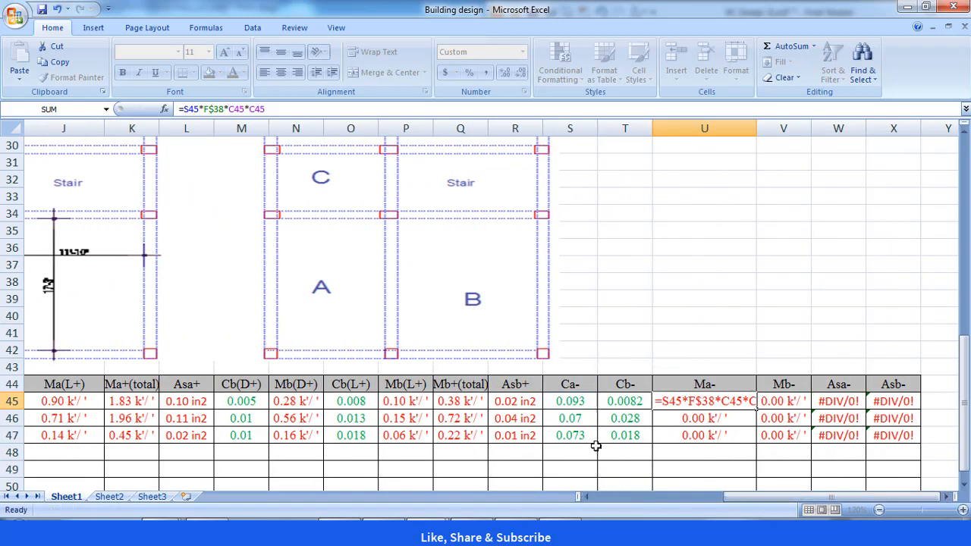
key(Return)
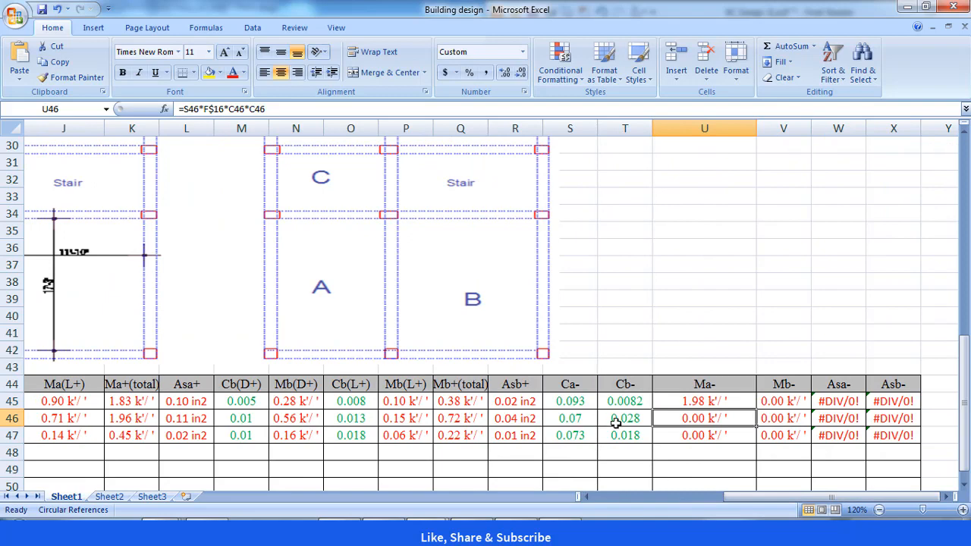
- Fill the corrected Ma- formula from U45 down to U47
click(728, 403)
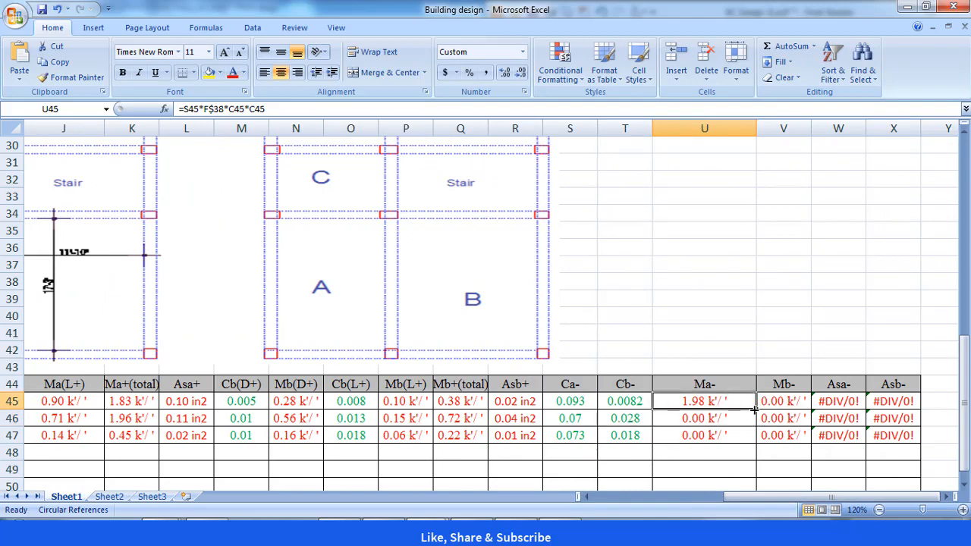
drag(755, 410, 756, 439)
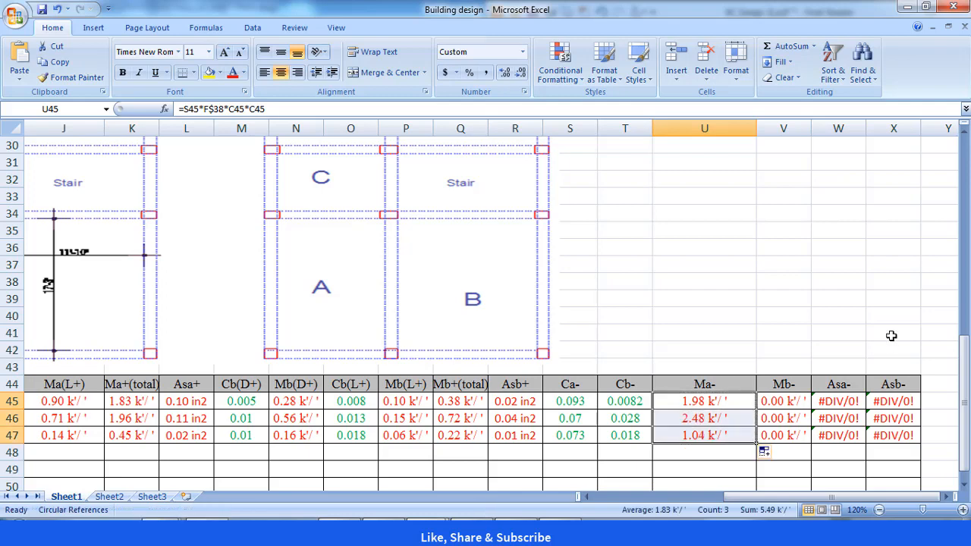
click(817, 332)
- Correct the load reference in V45's Mb- formula to the total factored load in F$38, matching the Ma- formula
click(790, 402)
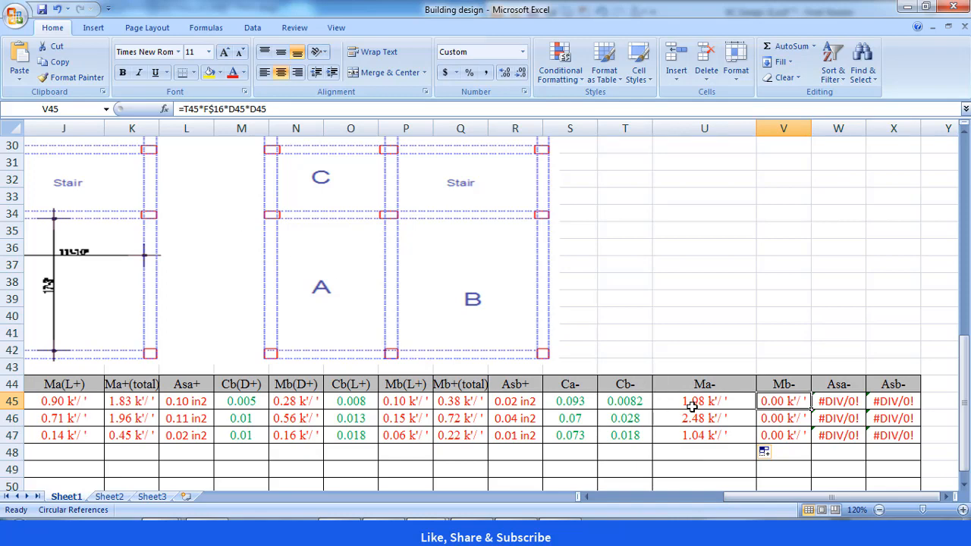
click(692, 407)
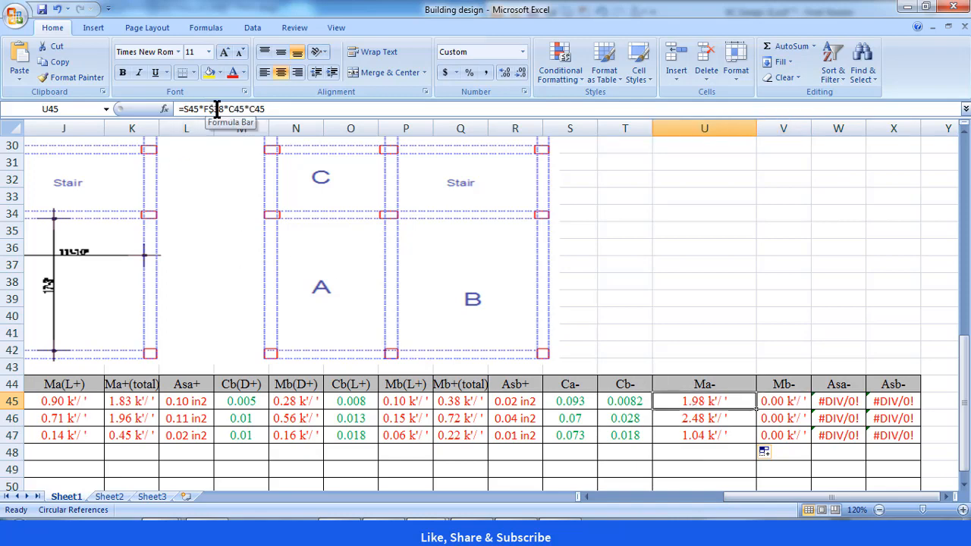
click(781, 402)
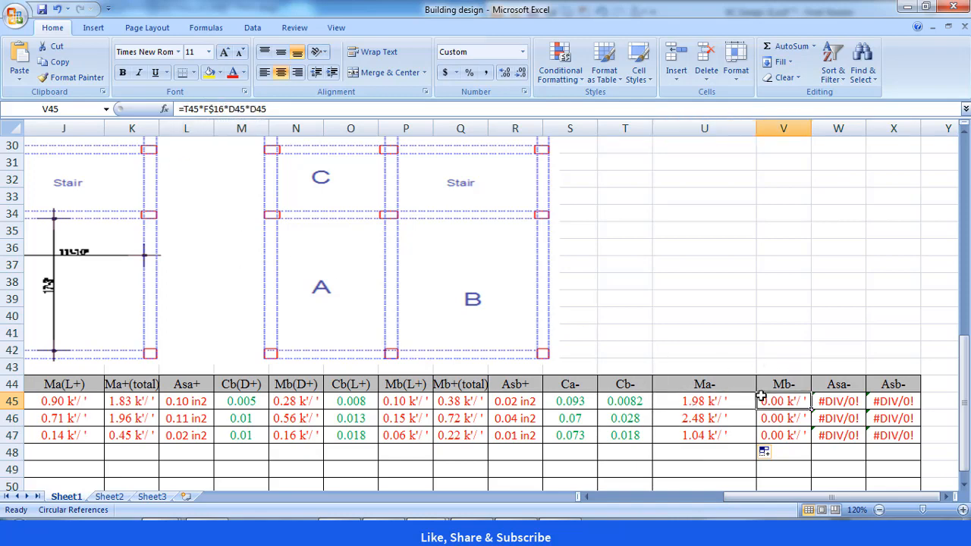
click(219, 109)
key(Return)
key(Return)
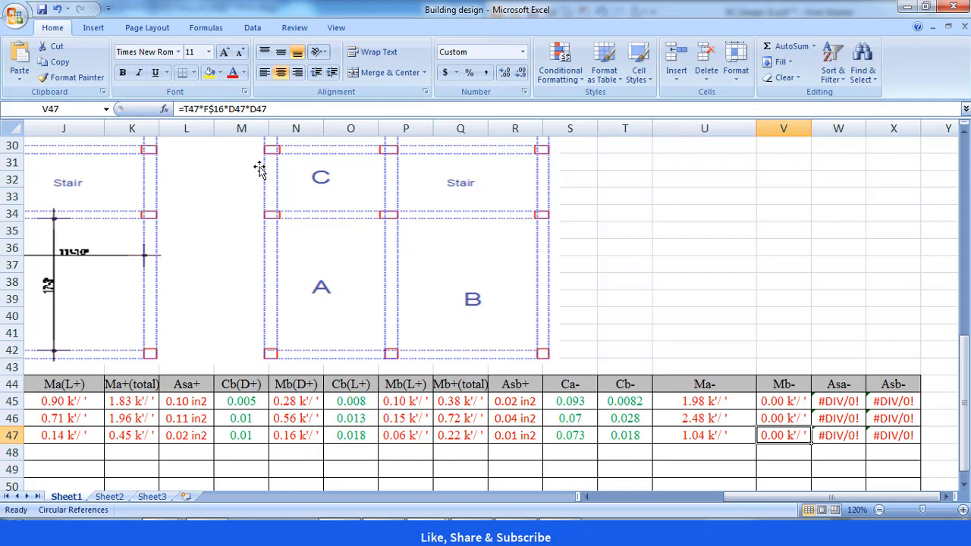
click(789, 403)
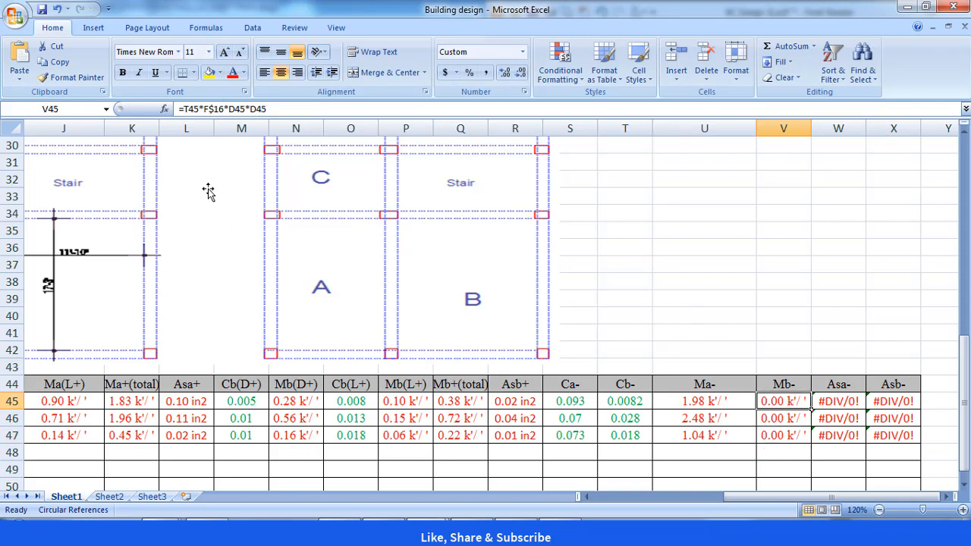
click(222, 108)
key(BackSpace)
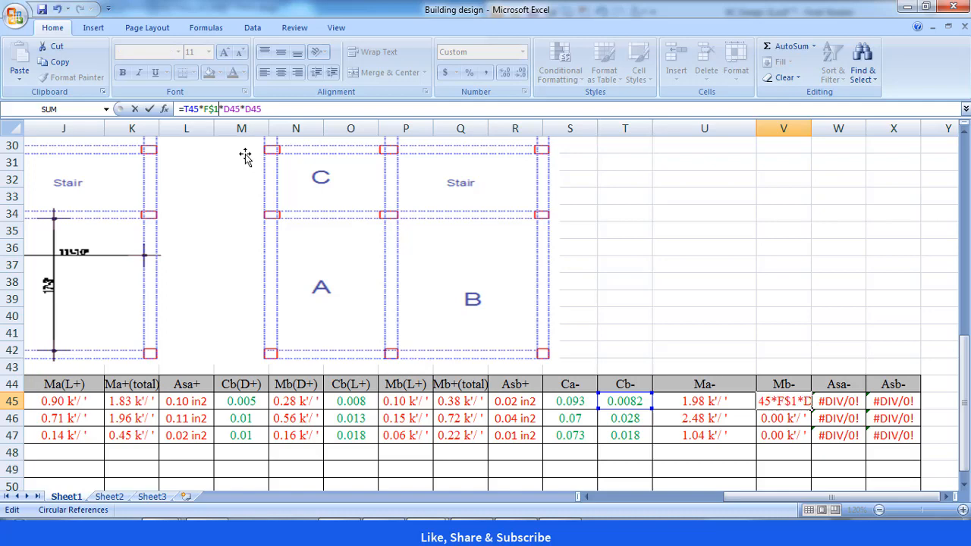
key(BackSpace)
text(38)
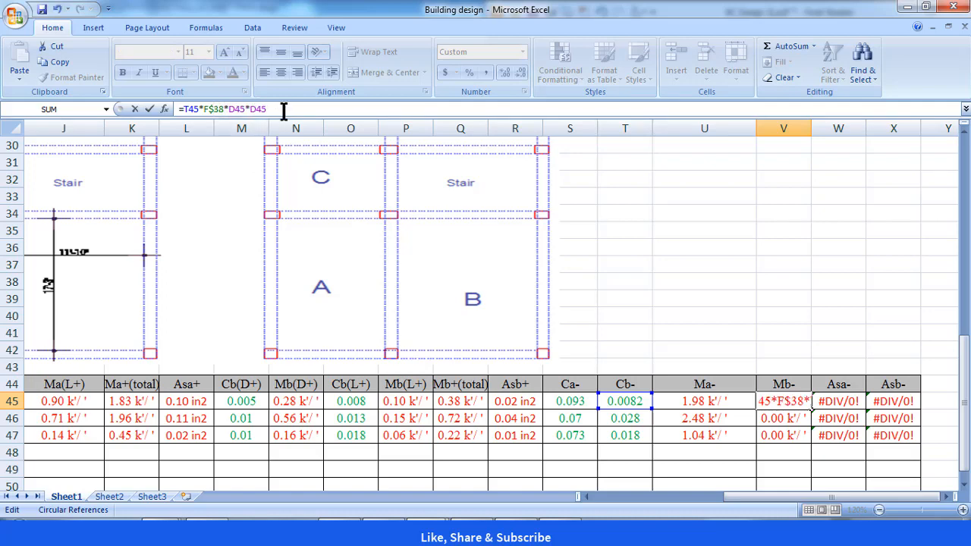
key(Return)
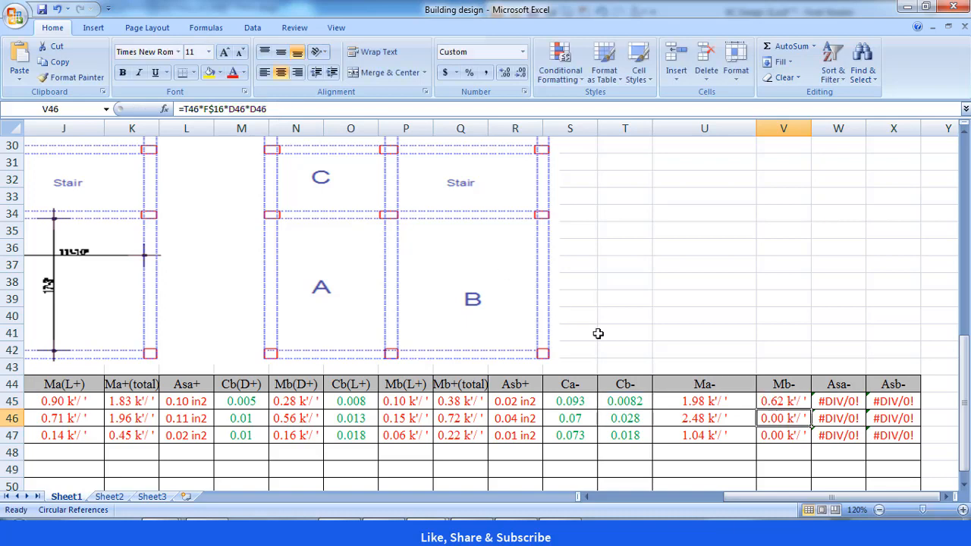
- Fill the corrected Mb- formula from V45 down to V47
click(779, 406)
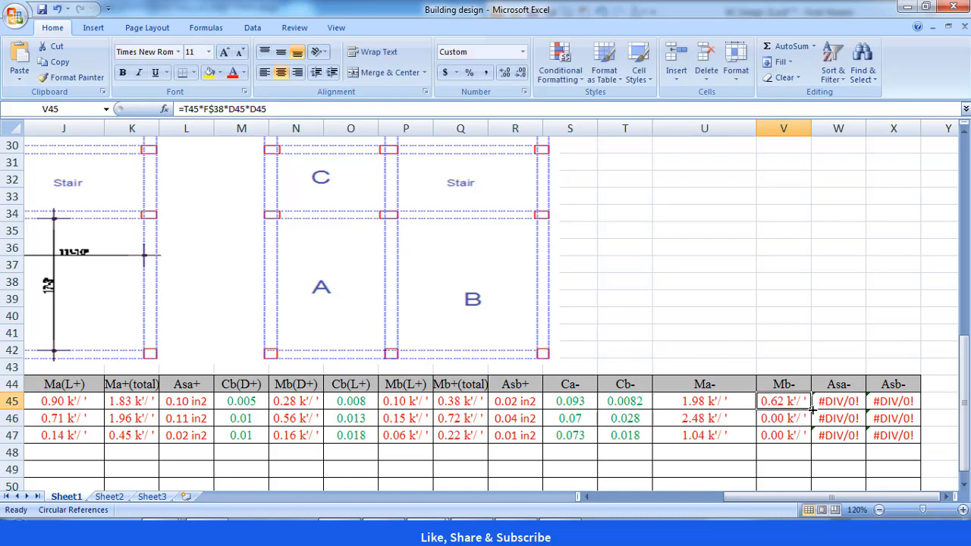
drag(811, 409, 812, 443)
click(857, 319)
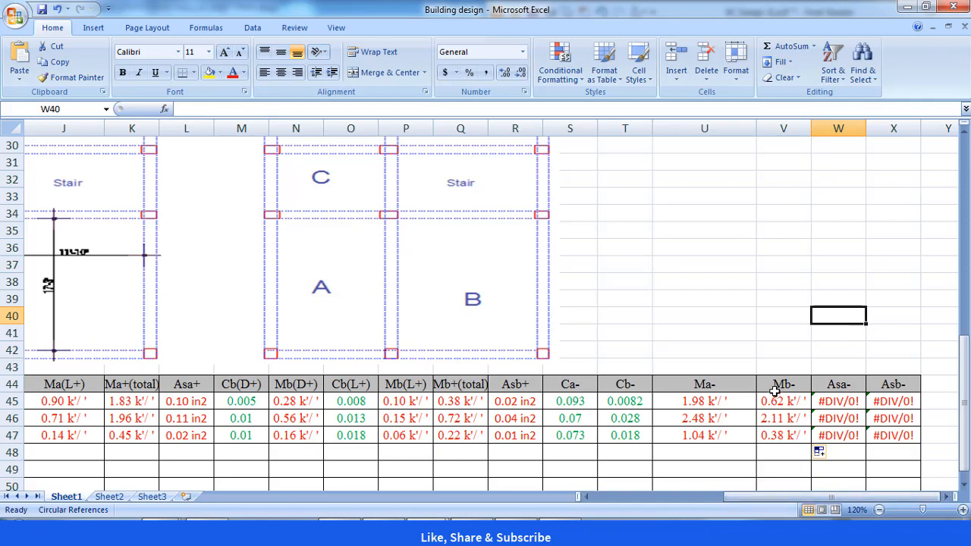
- Correct the fy reference in W45's Asa- formula to E$40
click(834, 405)
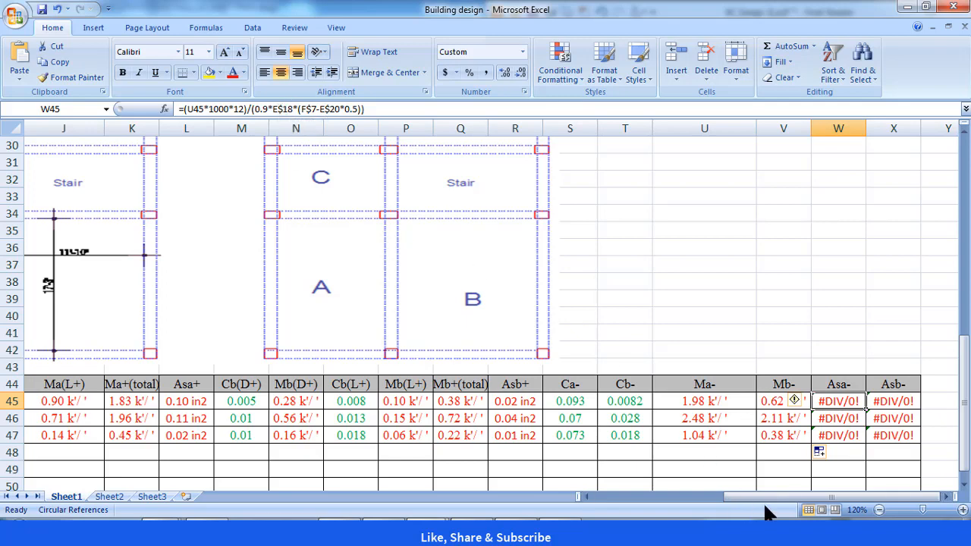
drag(763, 498, 592, 497)
click(292, 308)
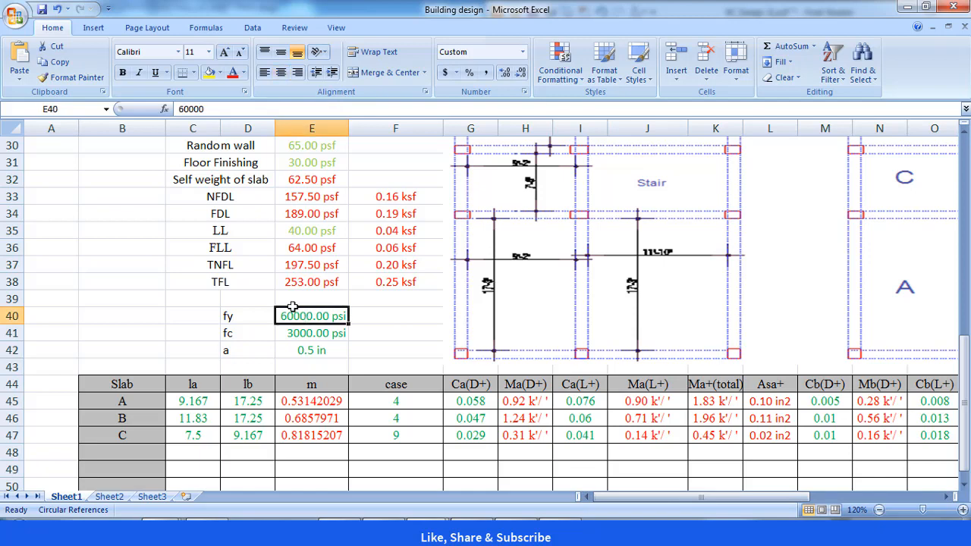
drag(649, 498, 818, 504)
click(834, 400)
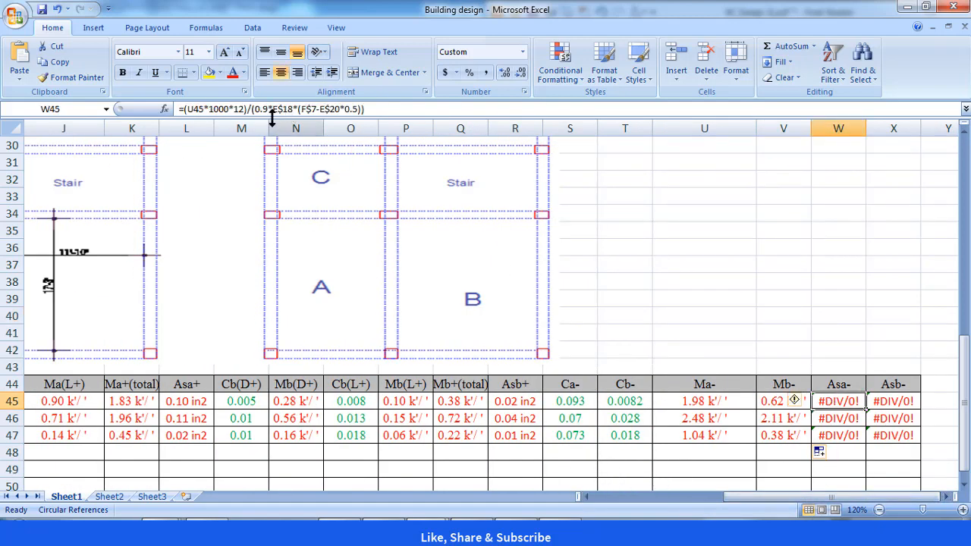
click(292, 109)
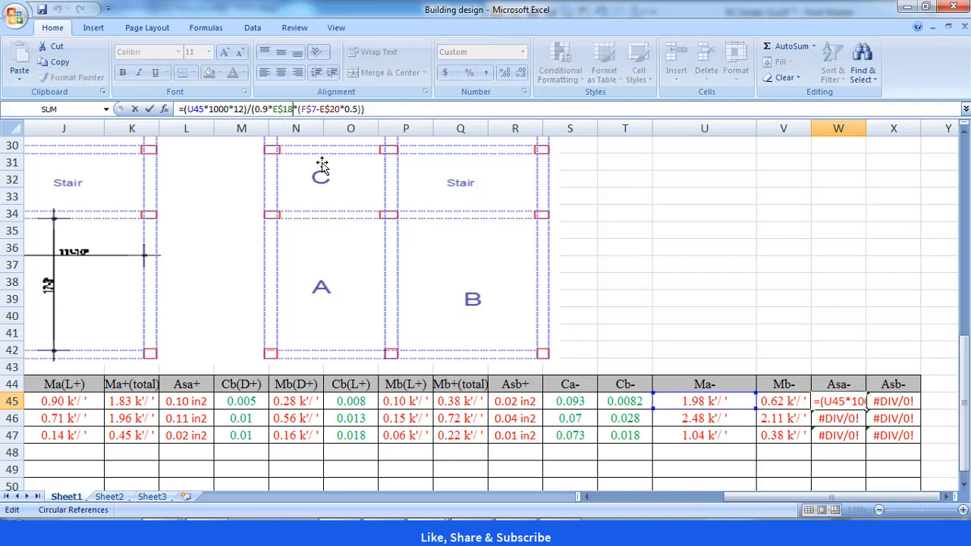
key(BackSpace)
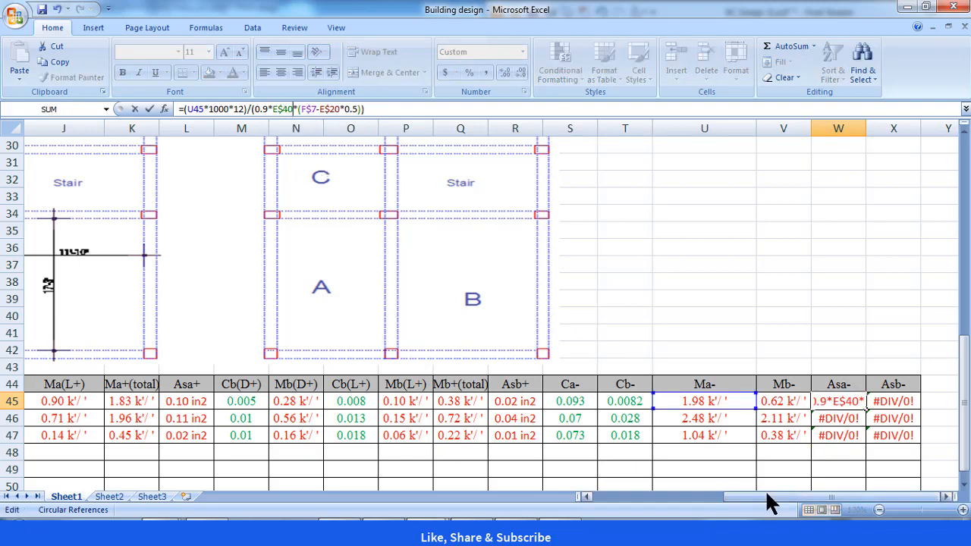
- Replace the last two references in W45's Asa- formula with F$29 for effective depth d and E$41, and commit the formula
drag(764, 498, 630, 504)
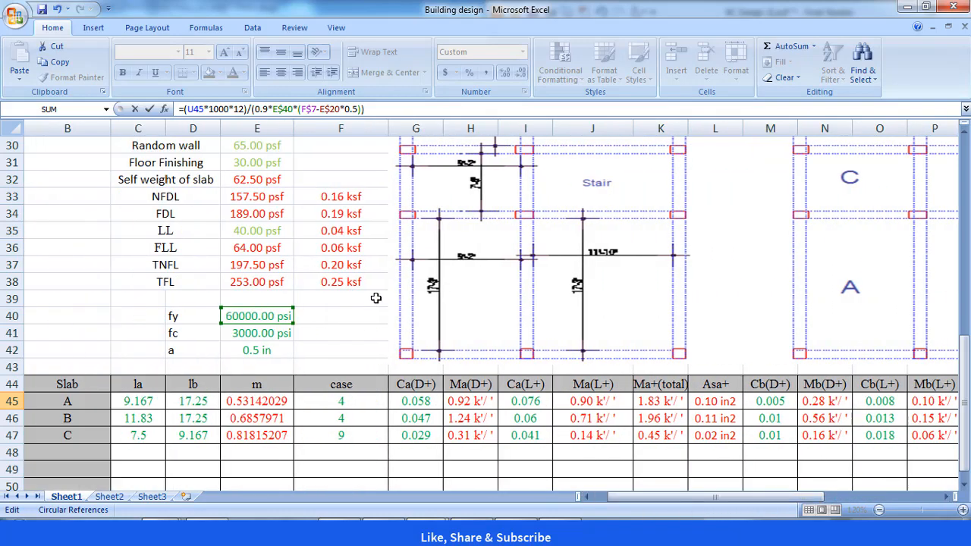
drag(965, 325, 965, 298)
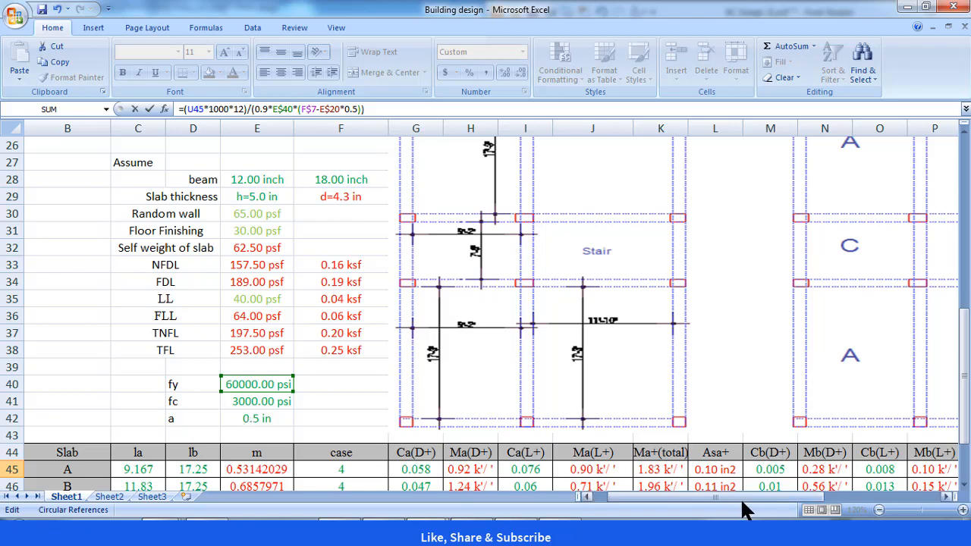
drag(739, 493, 853, 497)
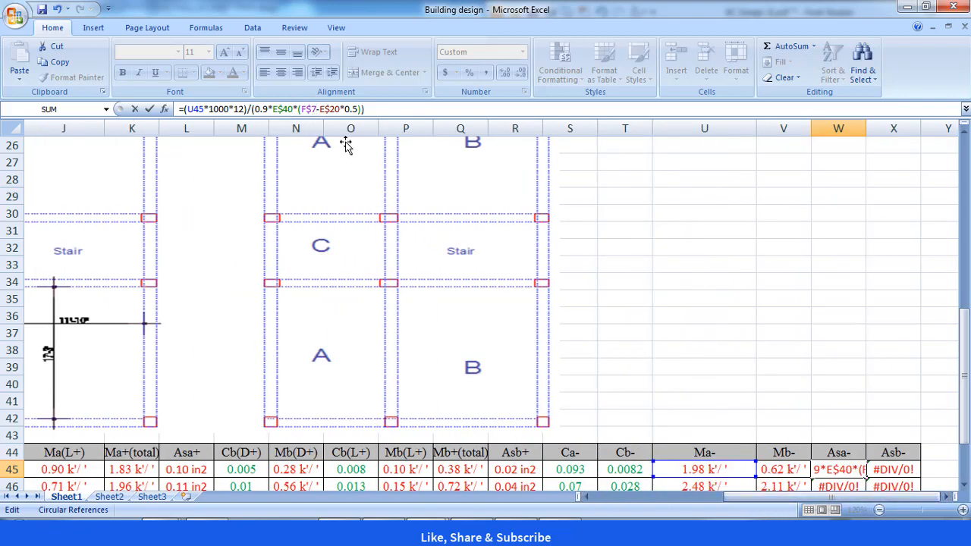
key(BackSpace)
text(29)
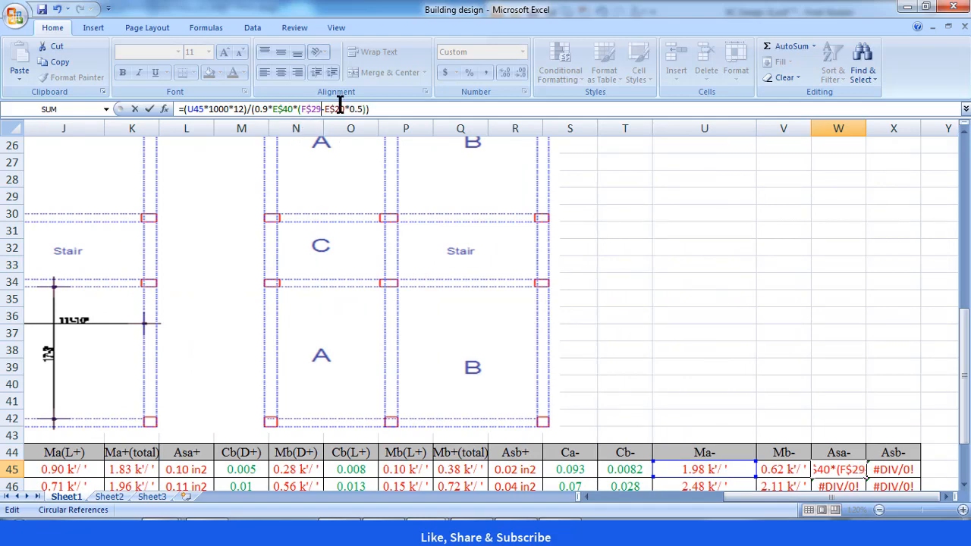
click(343, 109)
key(BackSpace)
key(BackSpace)
text(42)
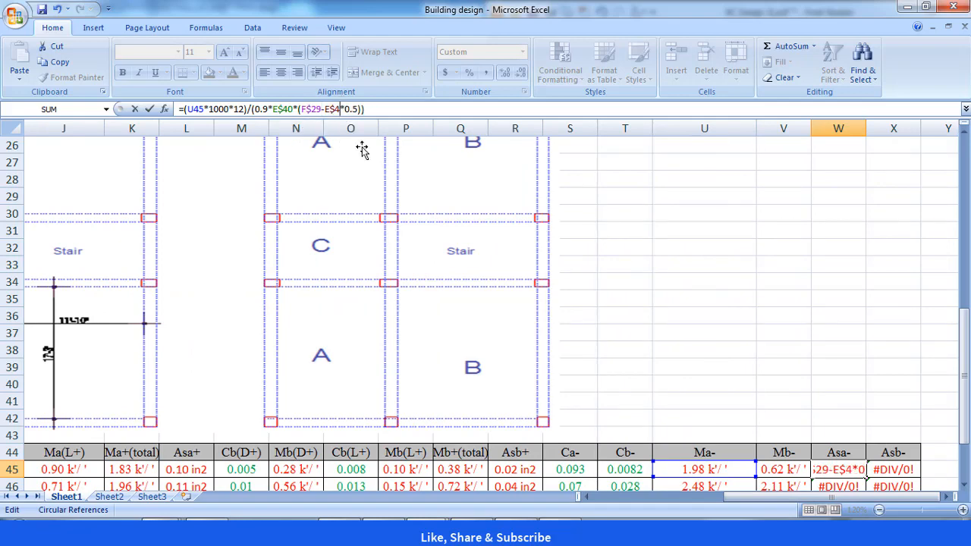
key(Return)
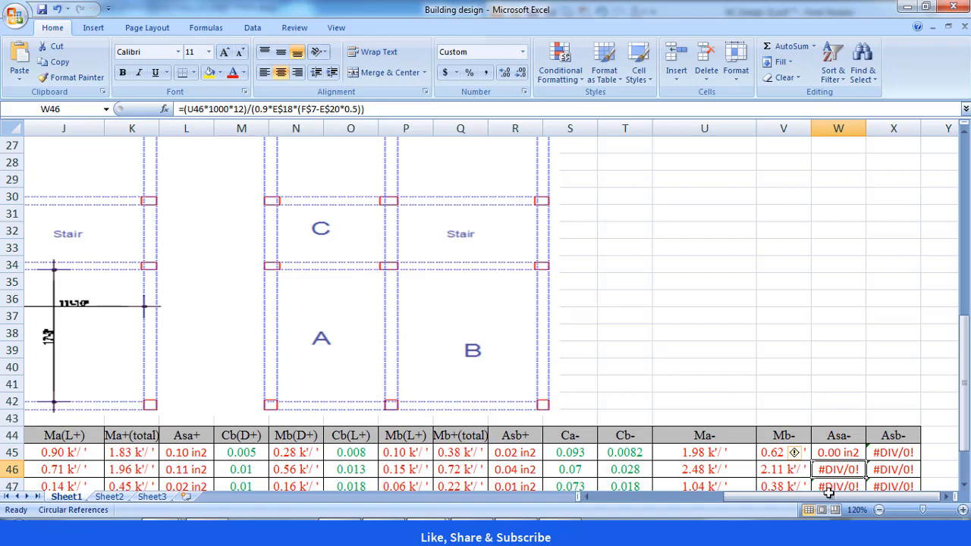
- Check W45's Asa- references against the material inputs and change the reference for a to E$42
drag(810, 495, 812, 491)
click(837, 452)
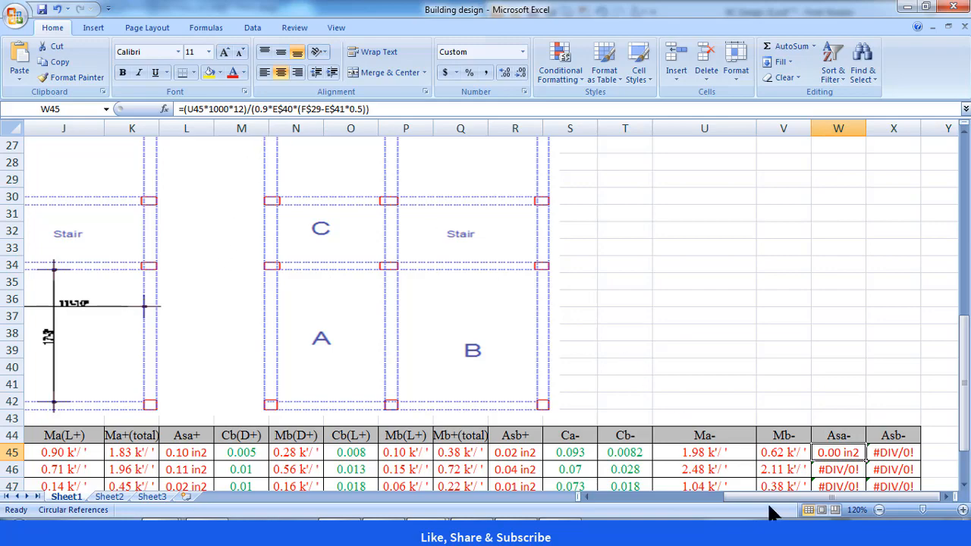
drag(764, 497, 666, 516)
click(887, 369)
double_click(841, 452)
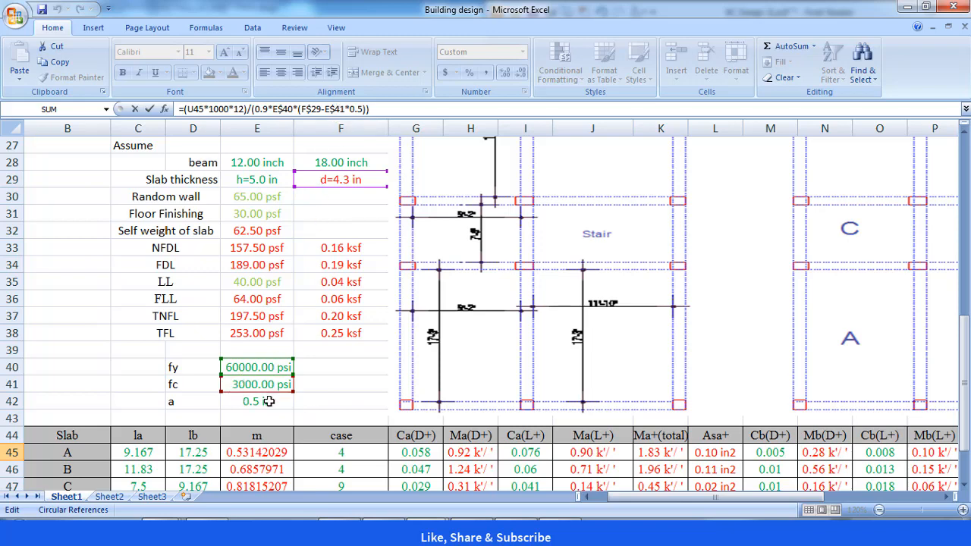
click(346, 109)
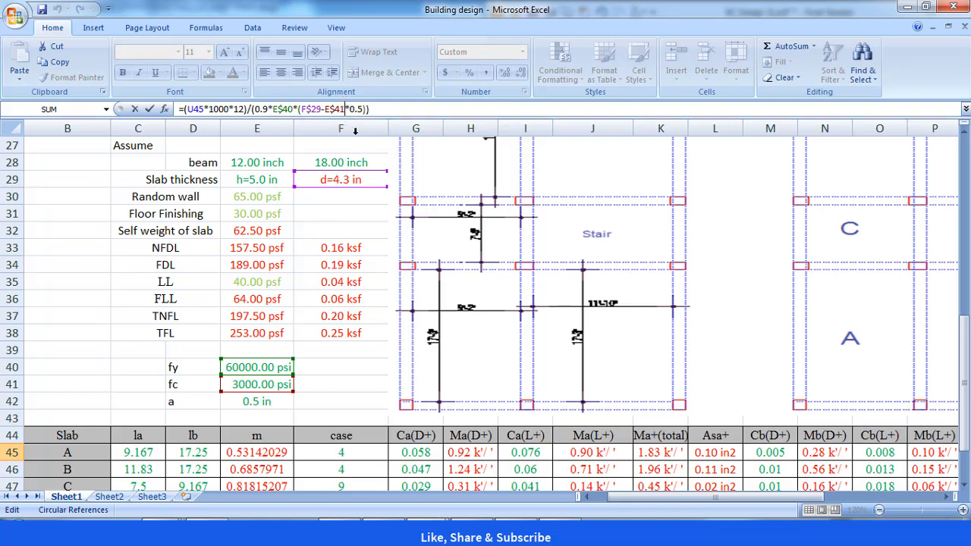
key(BackSpace)
text(2)
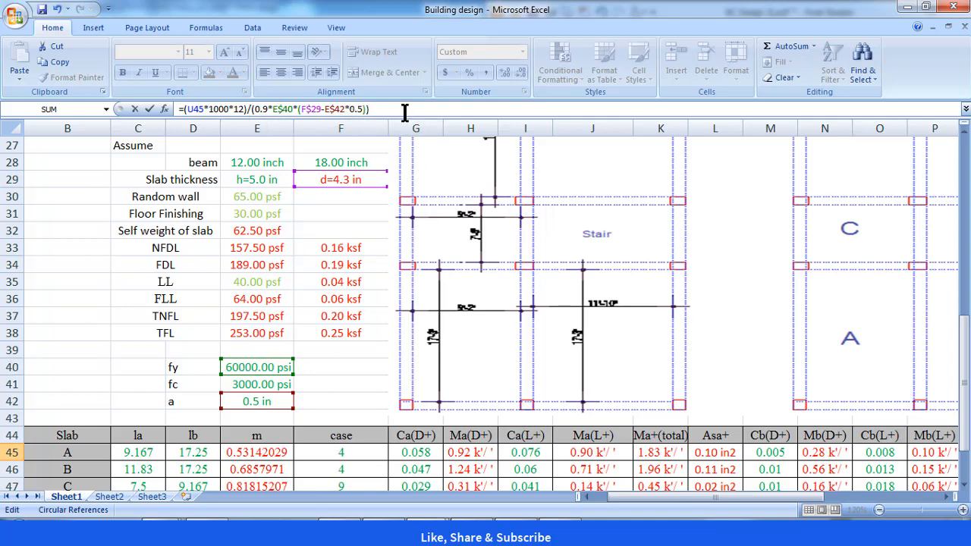
key(Return)
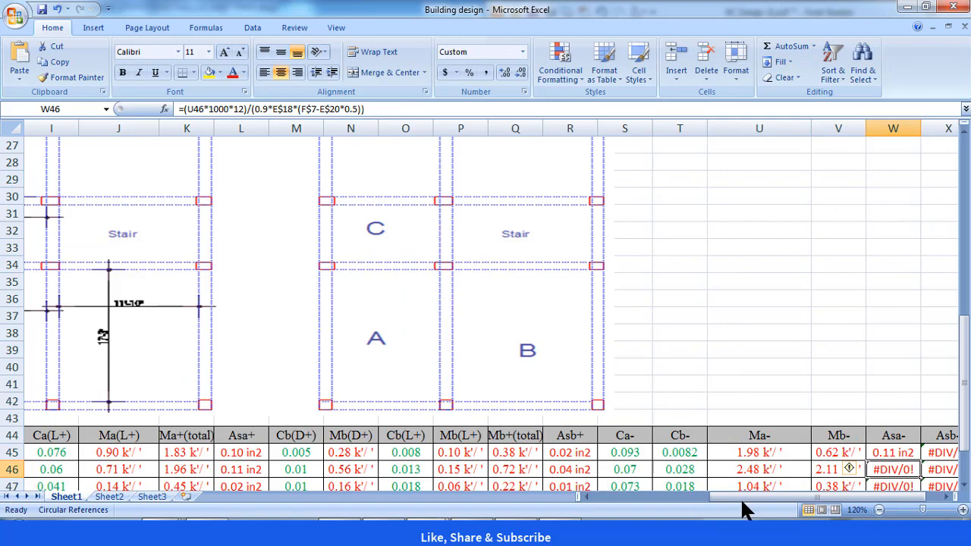
- Fill the corrected Asa- formula from W45 down to W47
drag(742, 499, 794, 497)
click(856, 455)
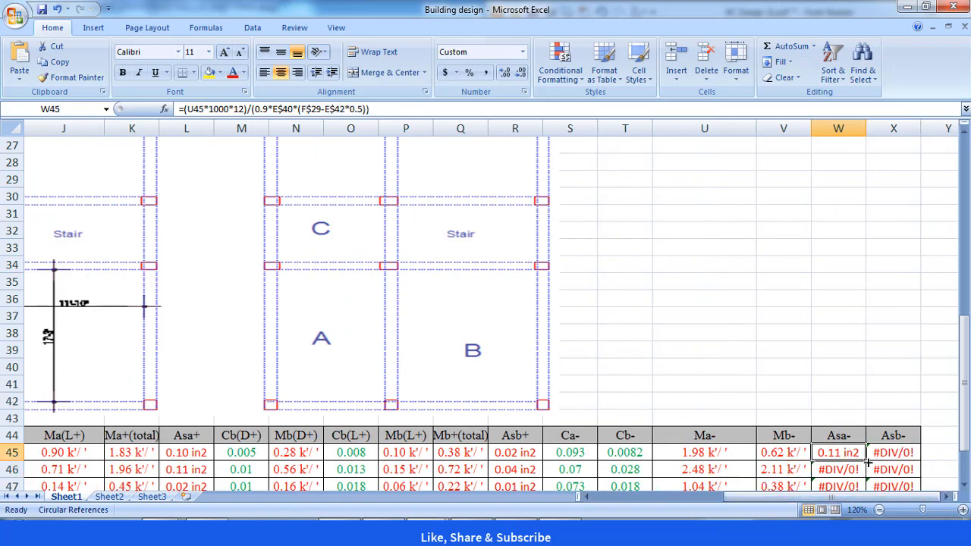
mouse_move(867, 460)
mouse_down()
mouse_move(866, 484)
mouse_move(866, 455)
mouse_up()
click(884, 336)
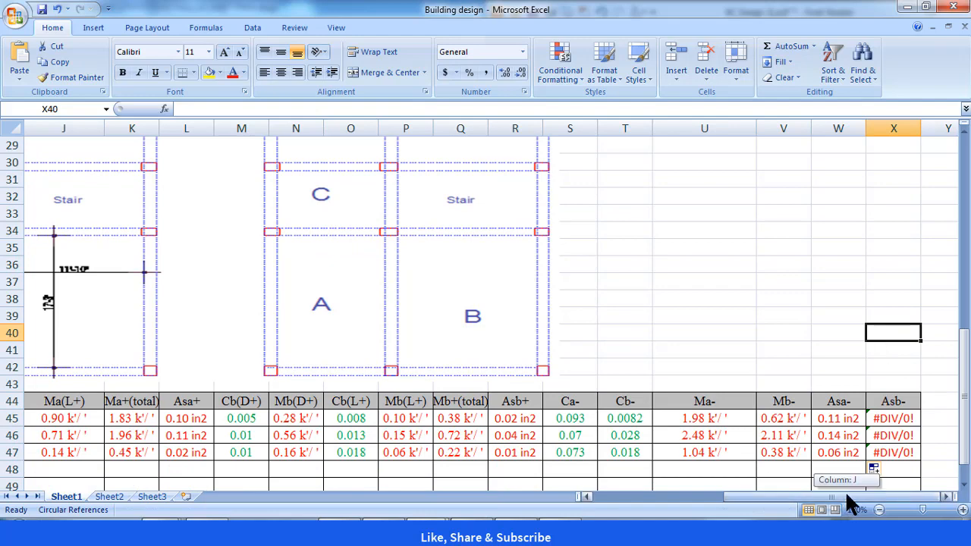
- Replace the denominator of X45's Asb- formula with (0.9*E$40*(F$29-E$42*0.5)) copied from W45's Asa- formula
click(896, 419)
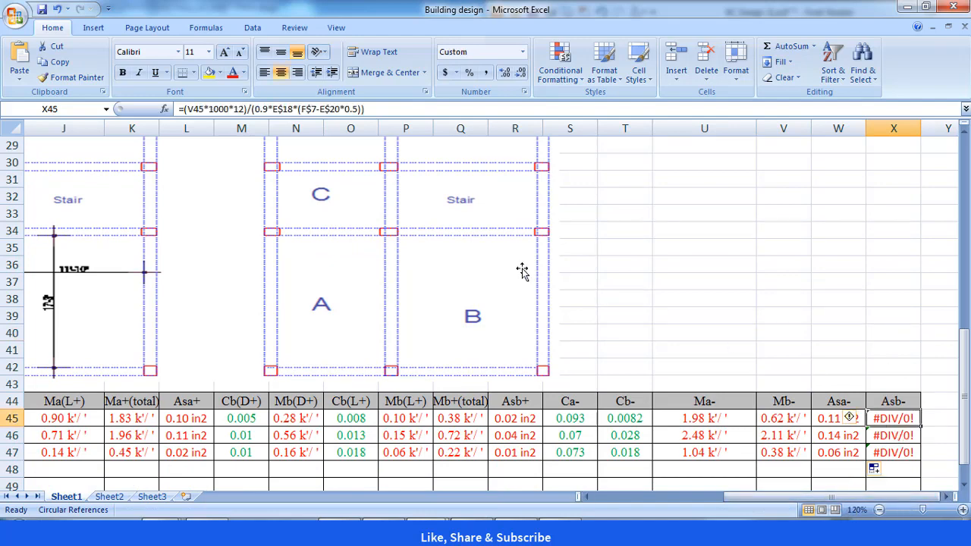
click(825, 420)
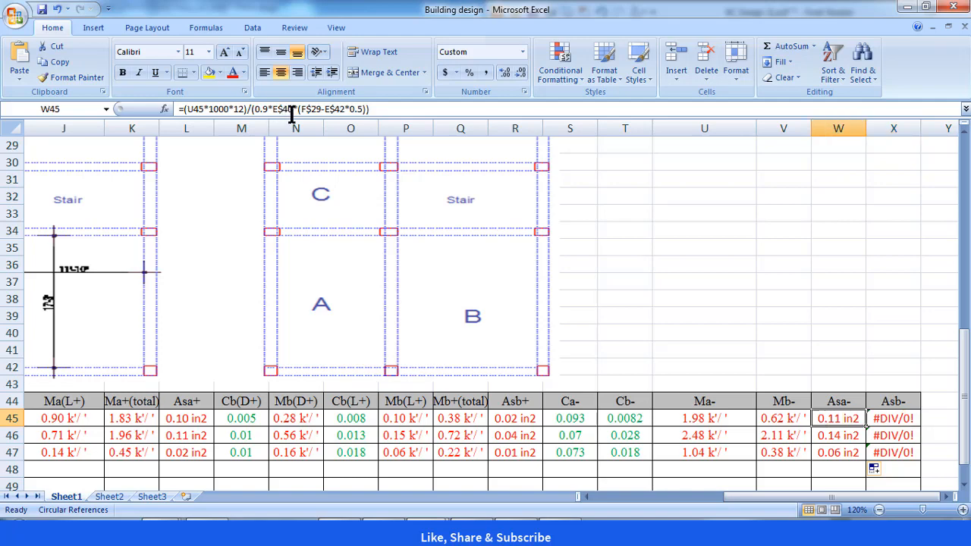
drag(367, 109, 258, 108)
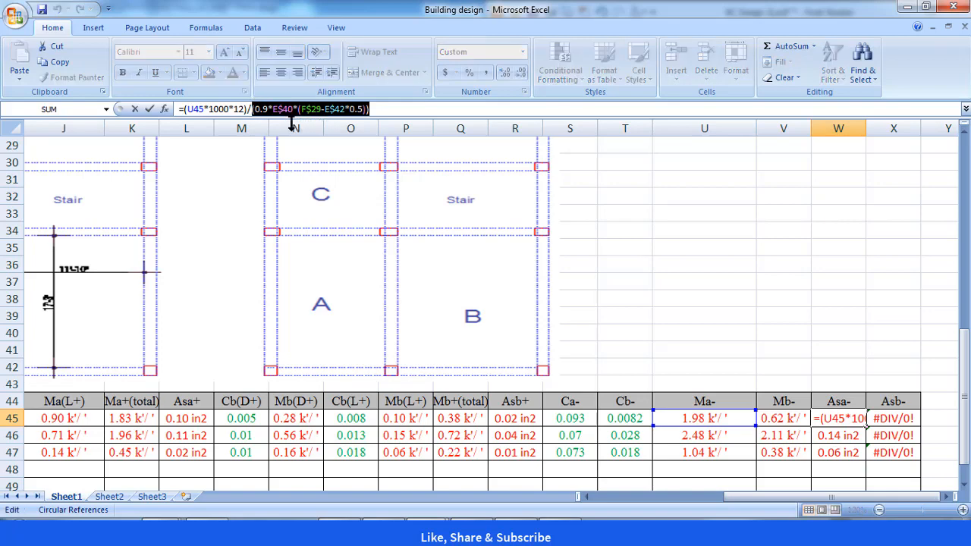
key(ctrl+c)
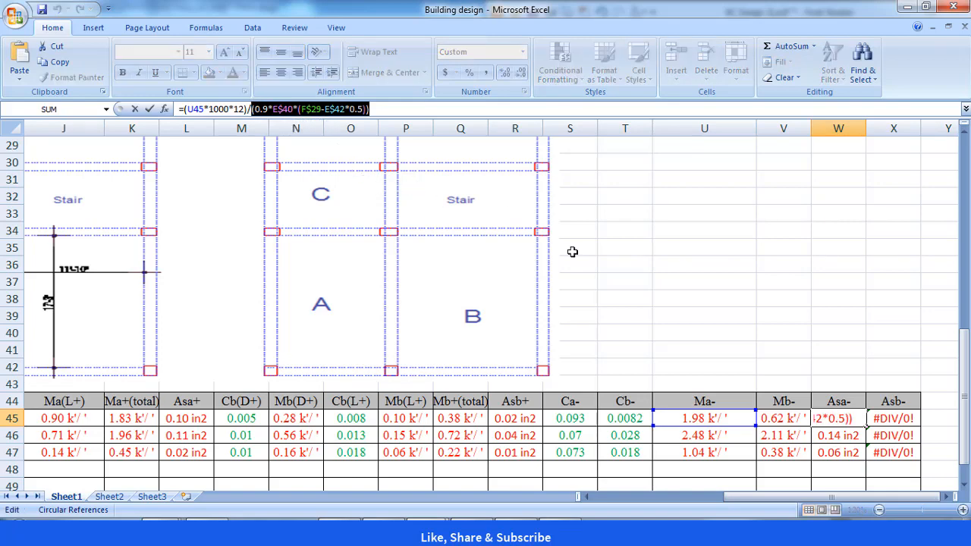
key(Escape)
click(897, 422)
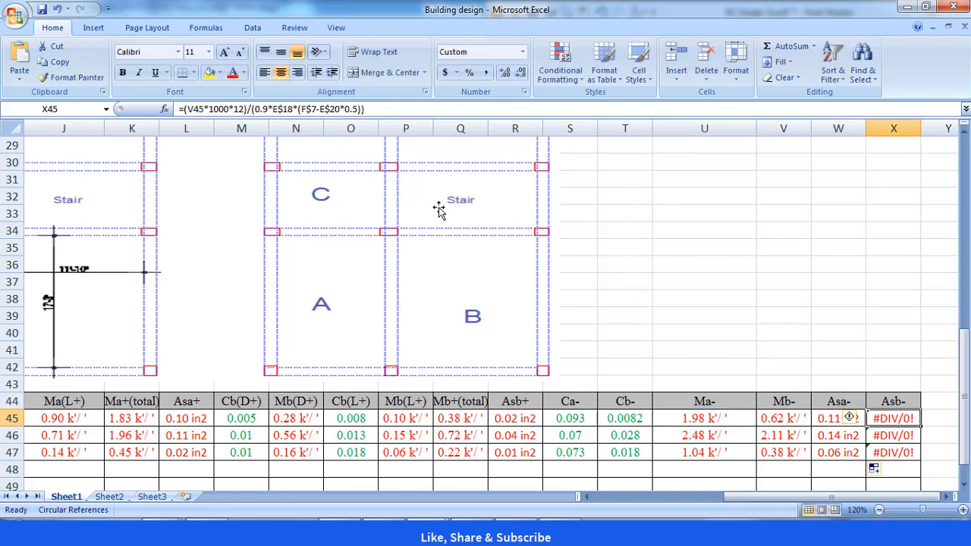
drag(367, 110, 255, 115)
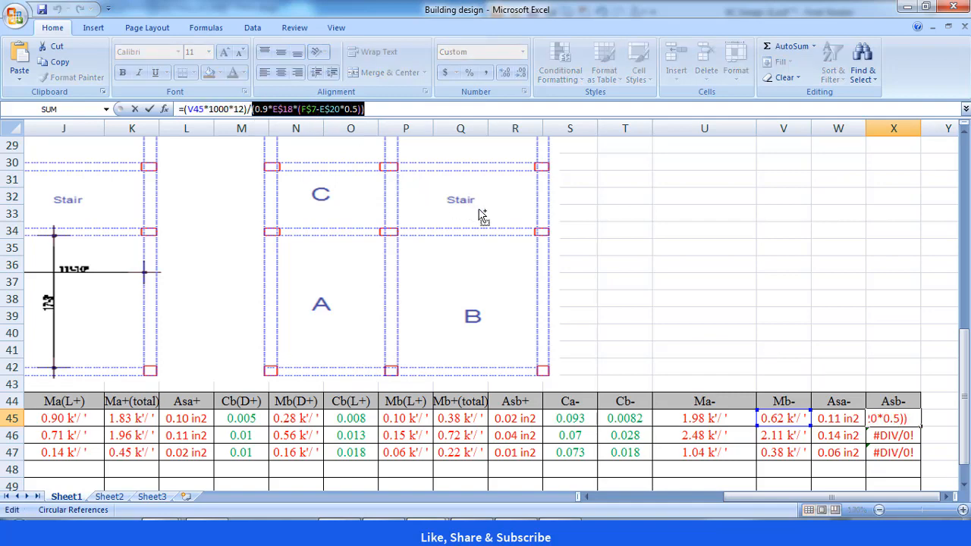
key(ctrl+v)
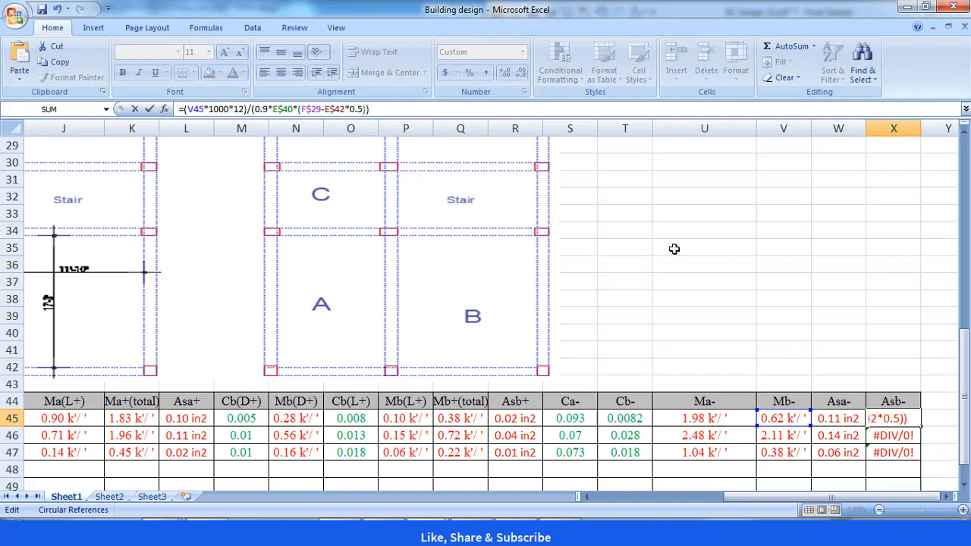
key(Return)
- Fill the corrected Asb- formula from X45 down to X47
click(892, 423)
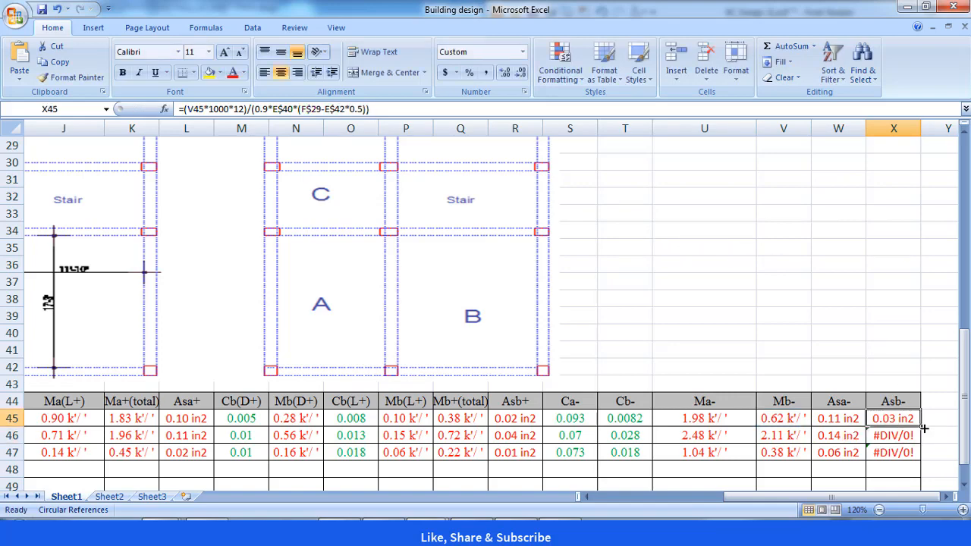
drag(922, 427, 922, 459)
click(911, 338)
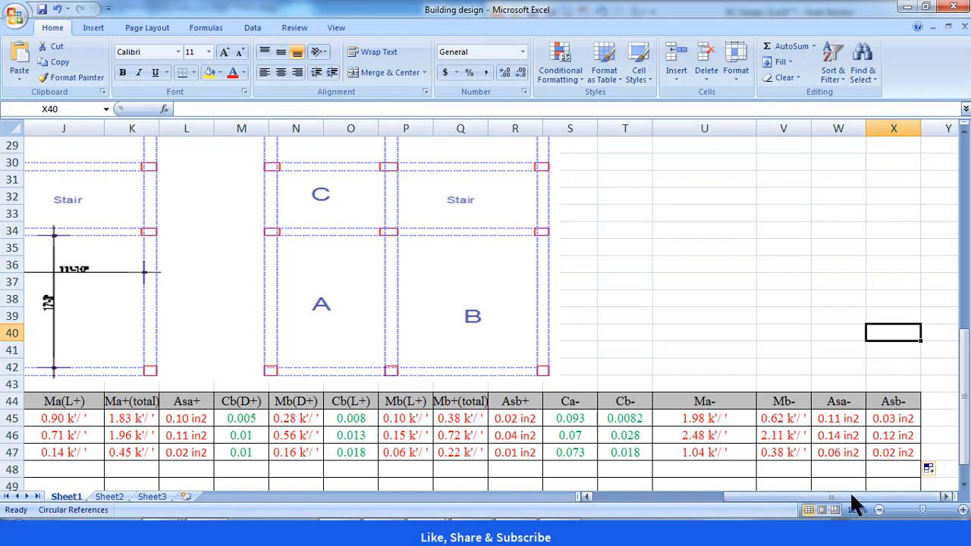
- Examine the moment and steel-area columns of the design table together with the slab panel layout
drag(847, 497, 804, 497)
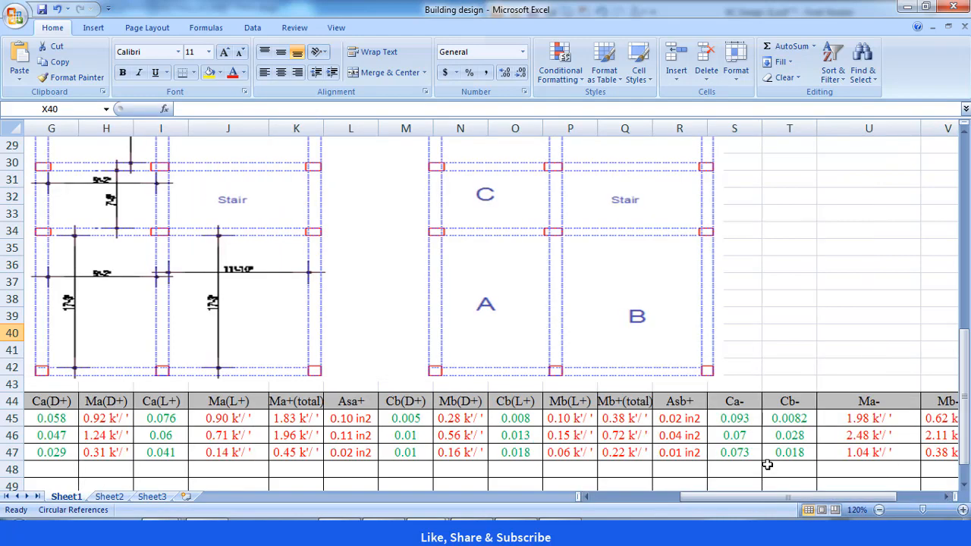
scroll(760, 452, up, 2)
scroll(531, 273, down, 3)
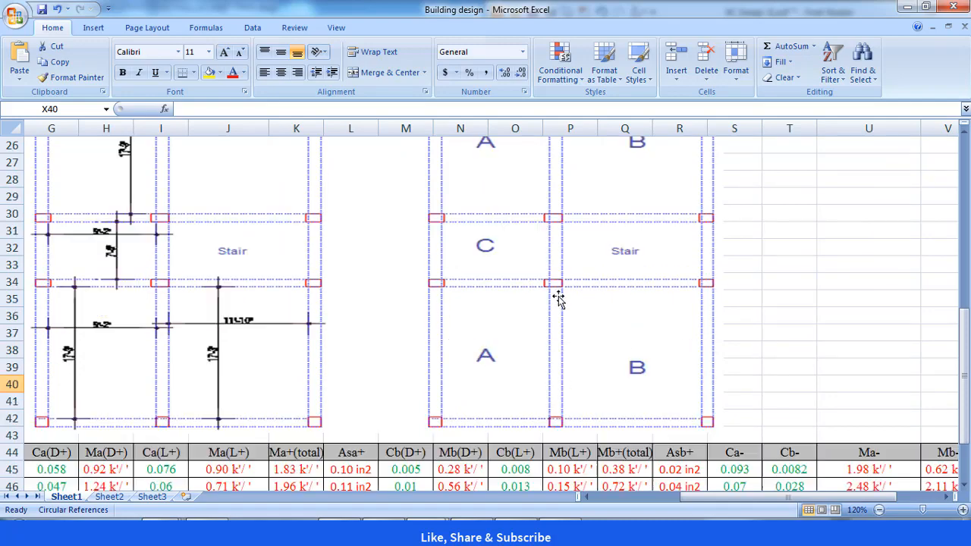
scroll(559, 299, up, 2)
scroll(530, 288, up, 2)
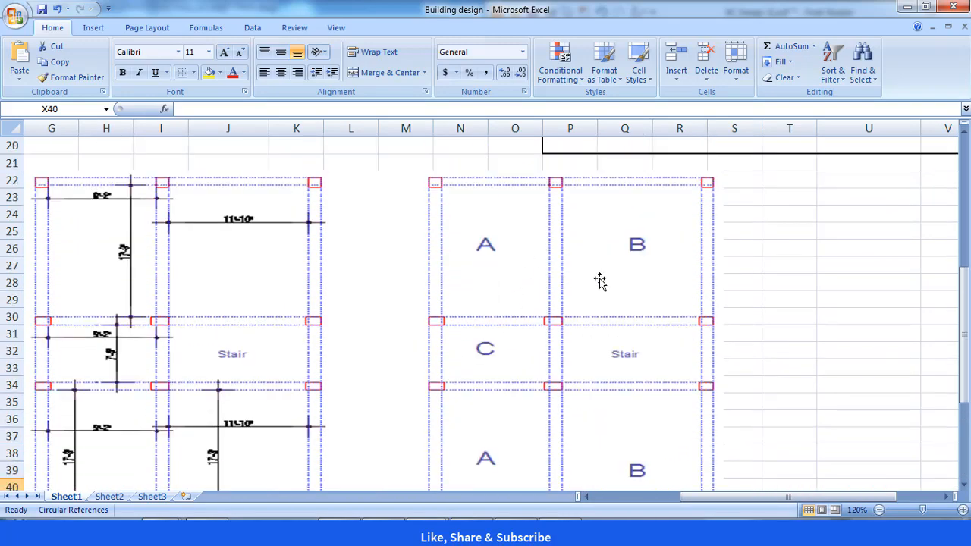
scroll(600, 280, down, 1)
scroll(571, 252, down, 2)
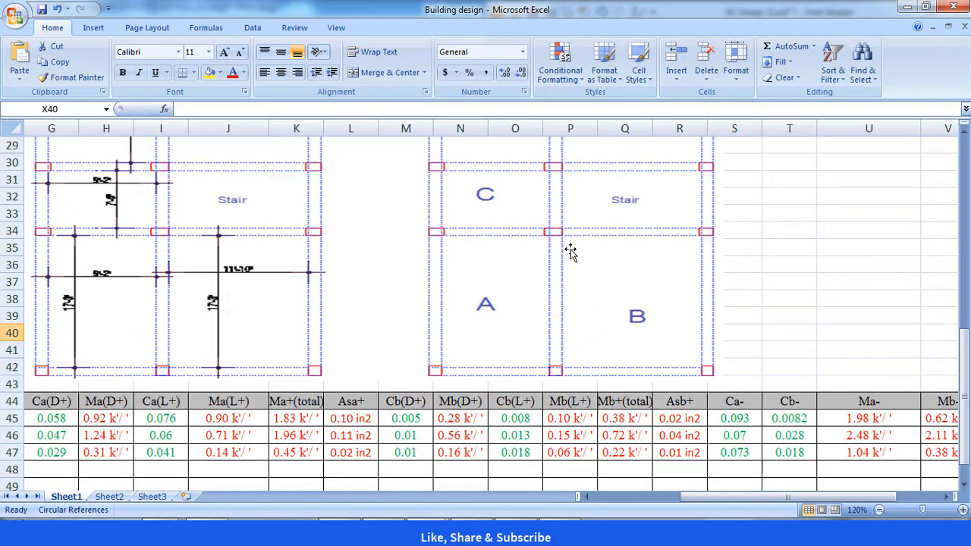
scroll(571, 252, up, 1)
scroll(570, 251, down, 1)
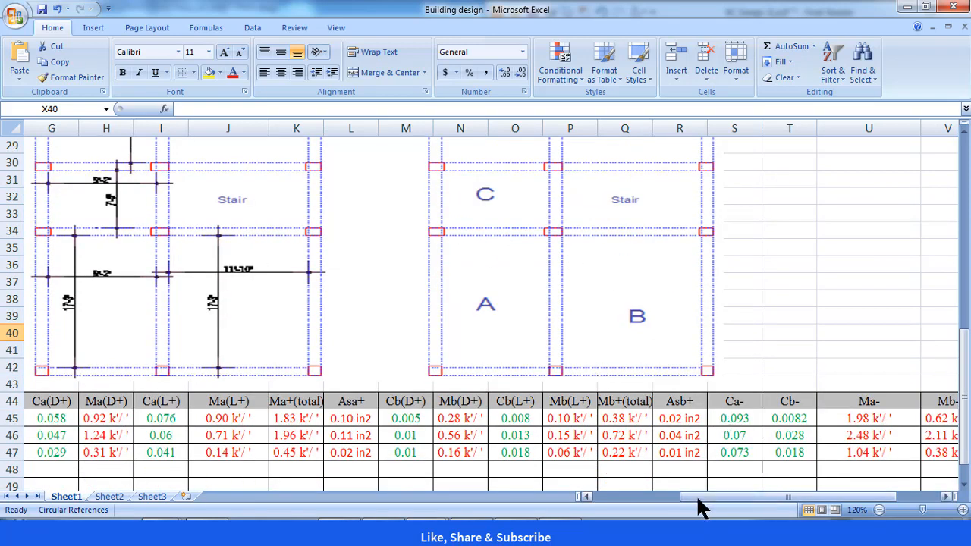
drag(696, 495, 720, 495)
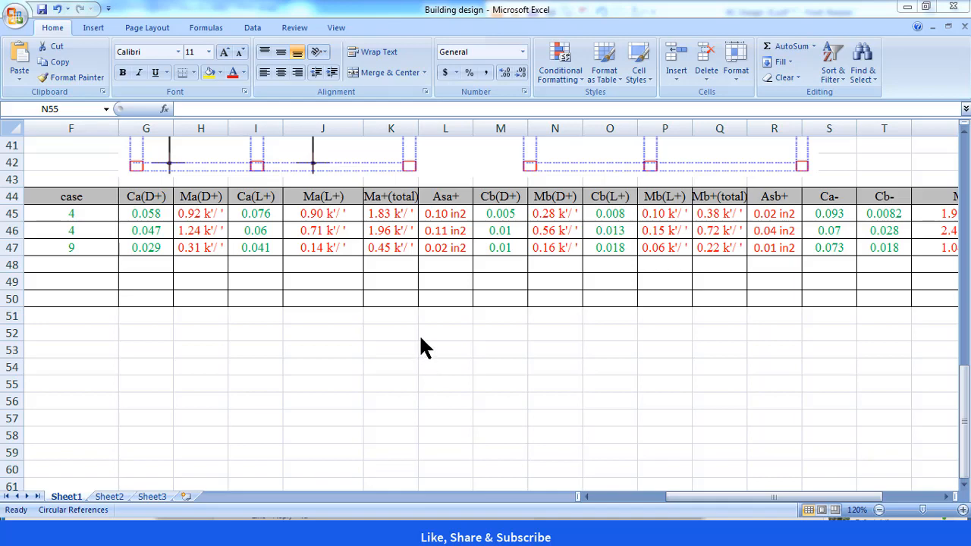
click(345, 349)
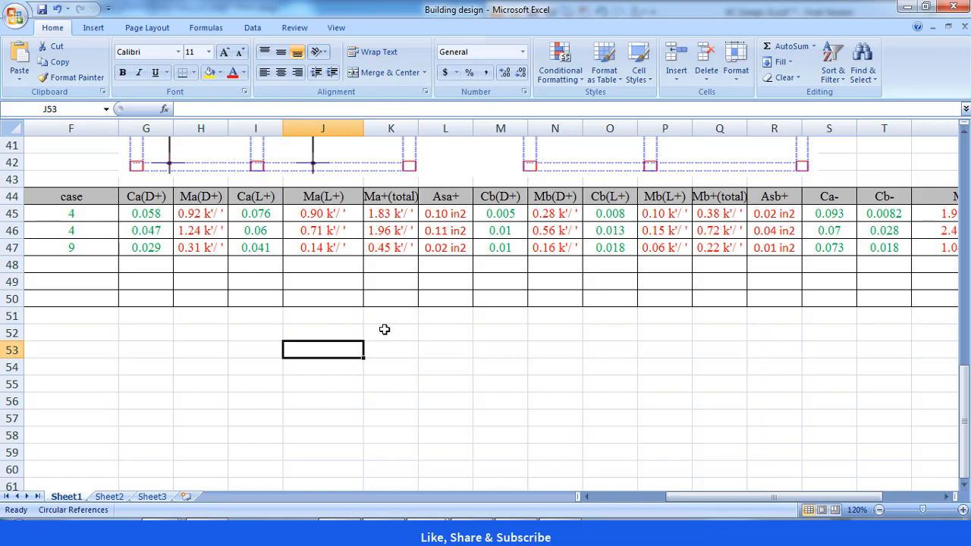
click(478, 363)
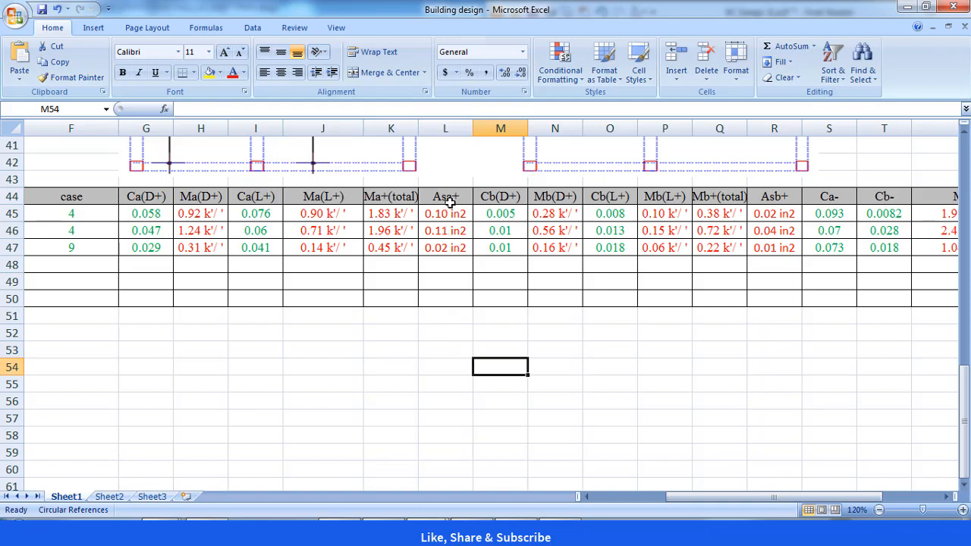
- Start a bar-spacing formula in L48, below the Asa+ values, with the numerator (12*0.11)
click(445, 265)
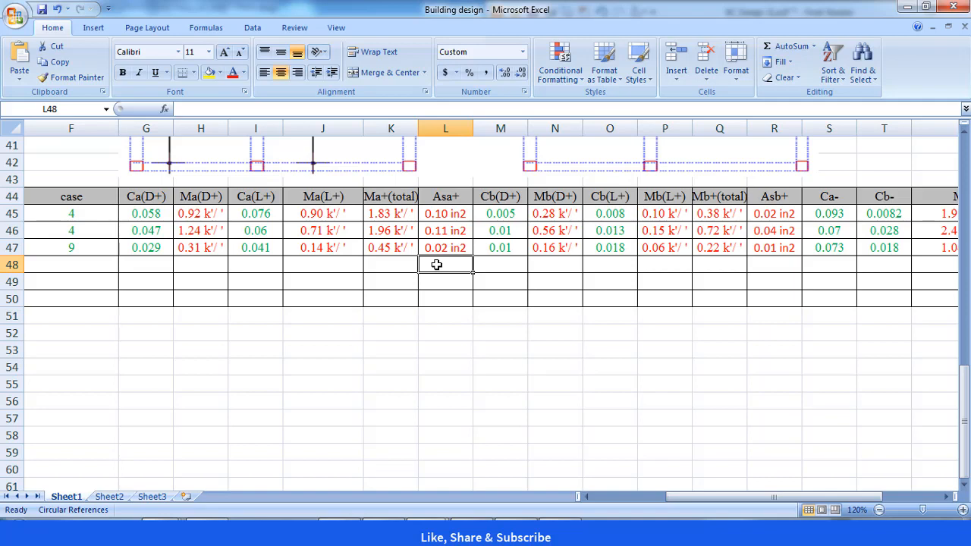
text(=)
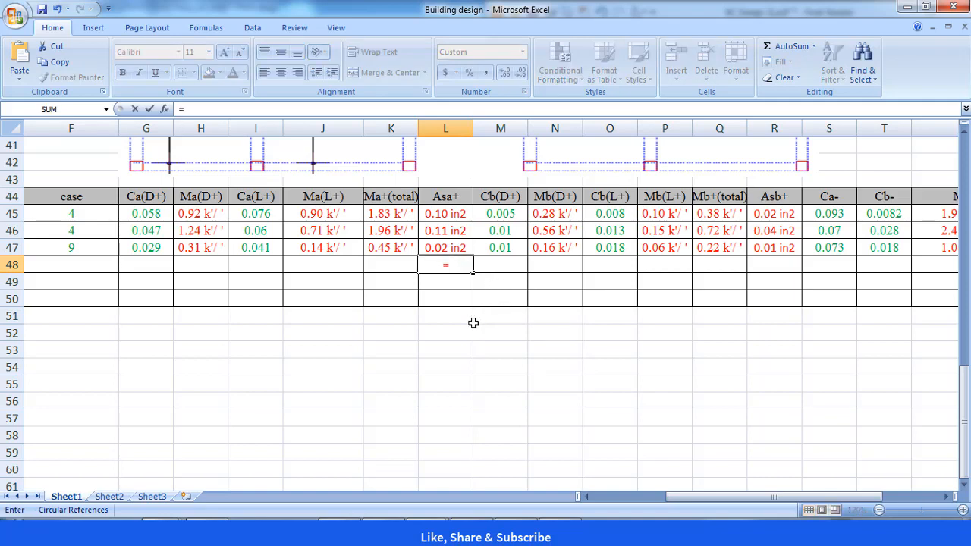
text(12*)
text(0.11)
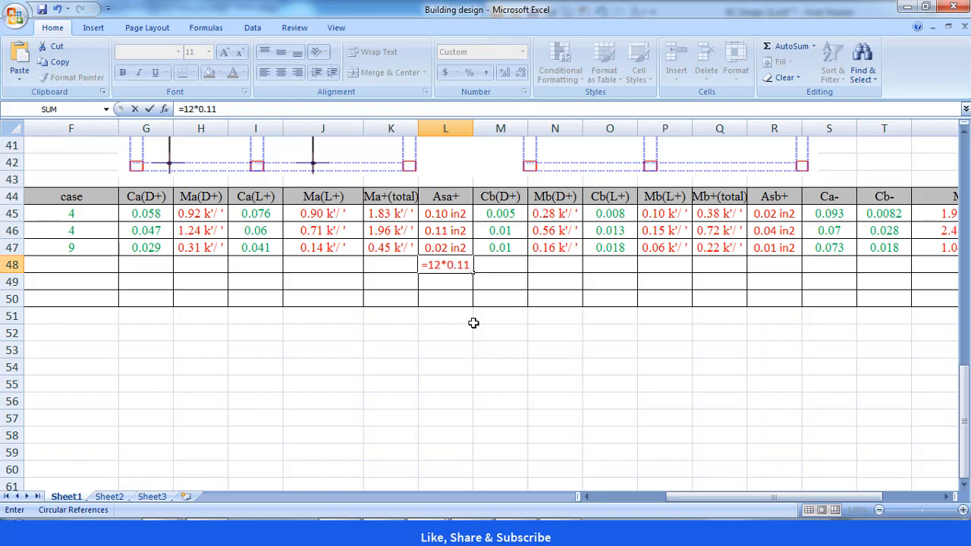
text())
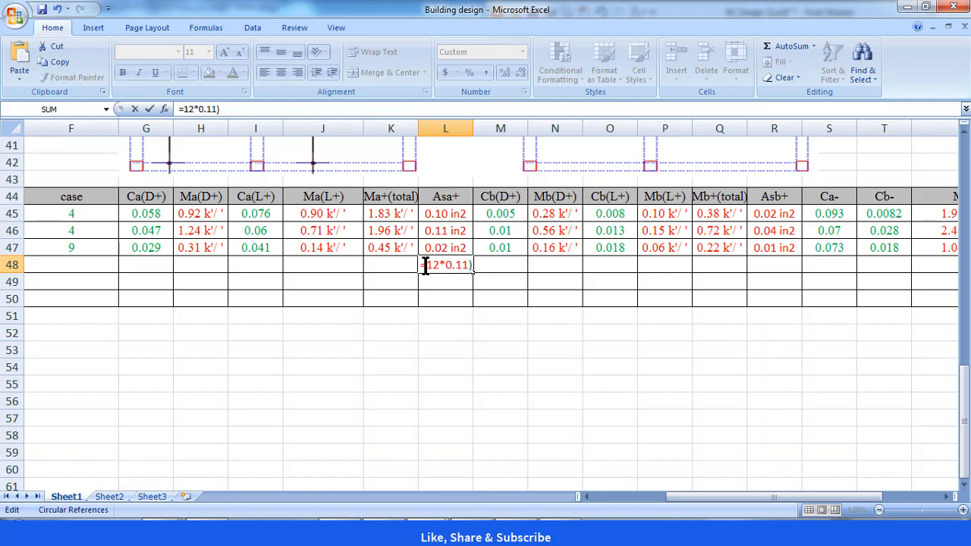
click(425, 264)
text(()
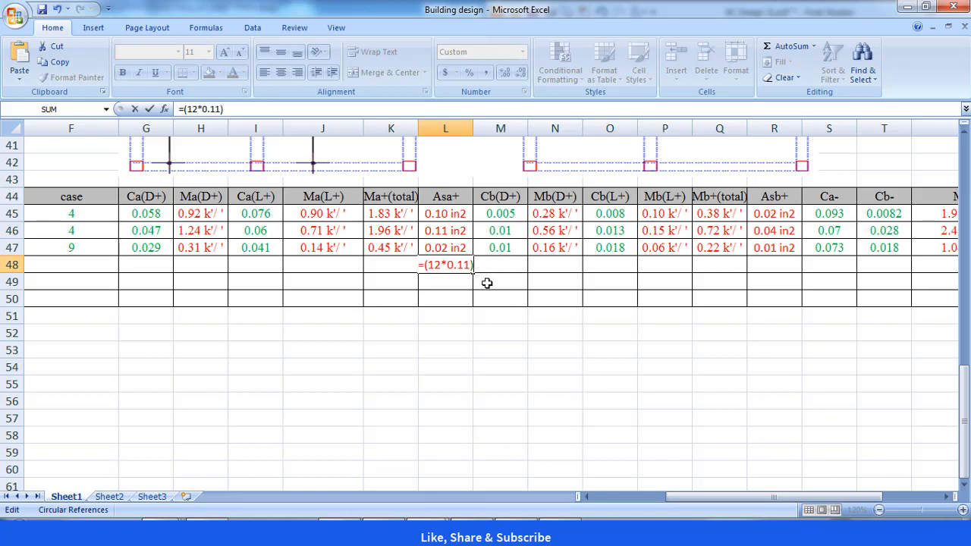
- Divide L48's numerator by the Asa+ value in L45, keeping the reference relative, and commit the formula
text(/)
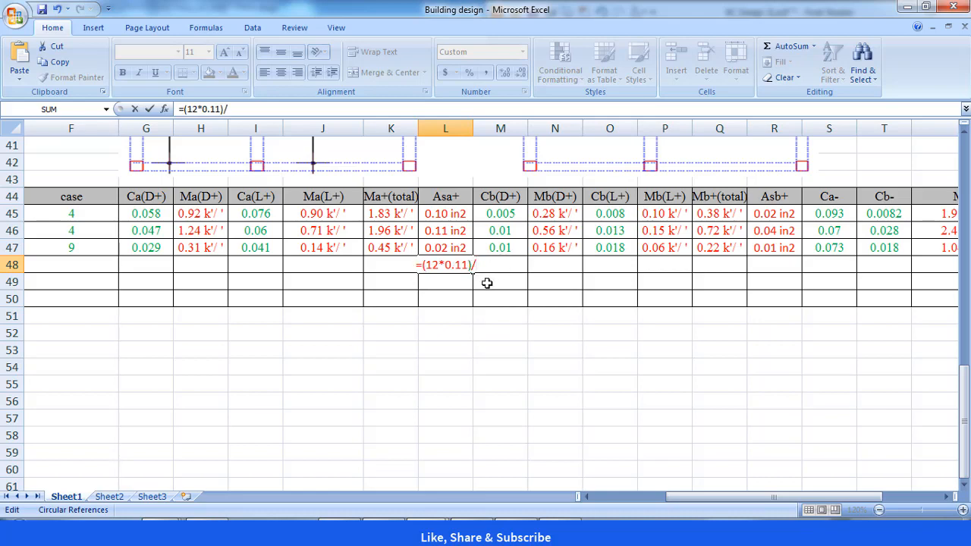
click(446, 214)
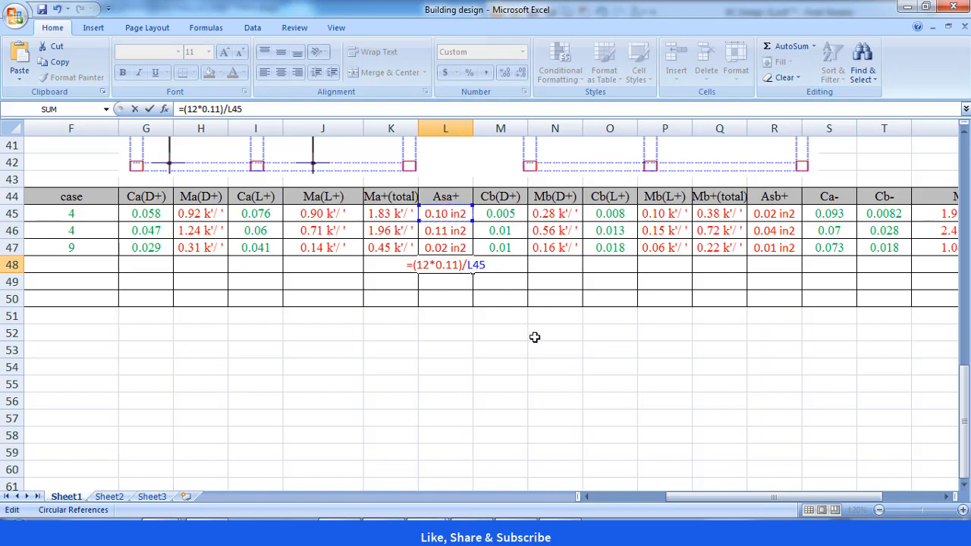
key(F4)
key(F4)
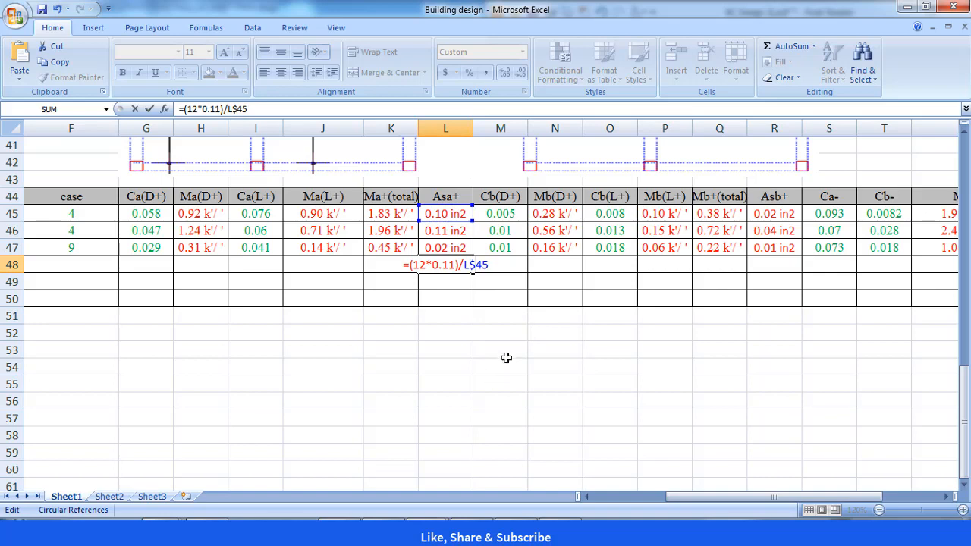
key(F4)
key(F4)
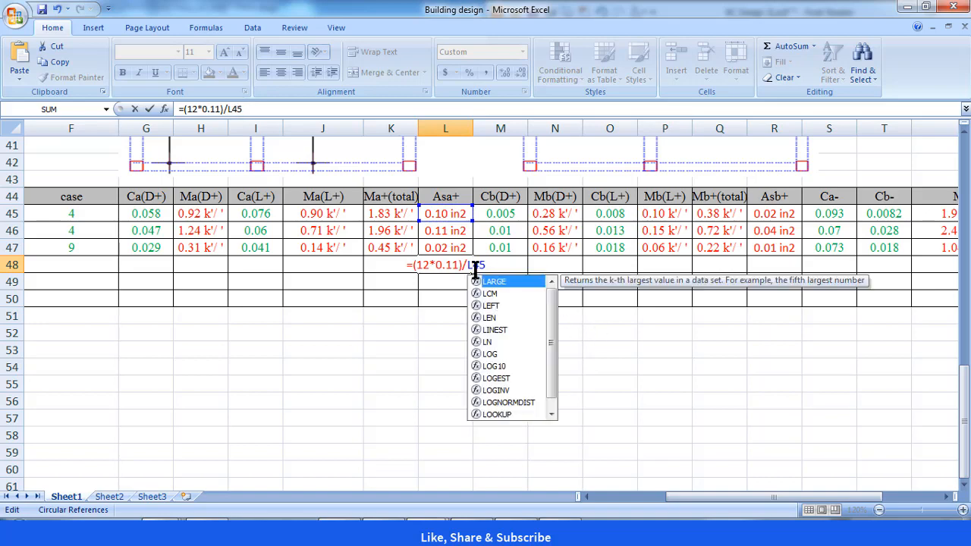
key(Return)
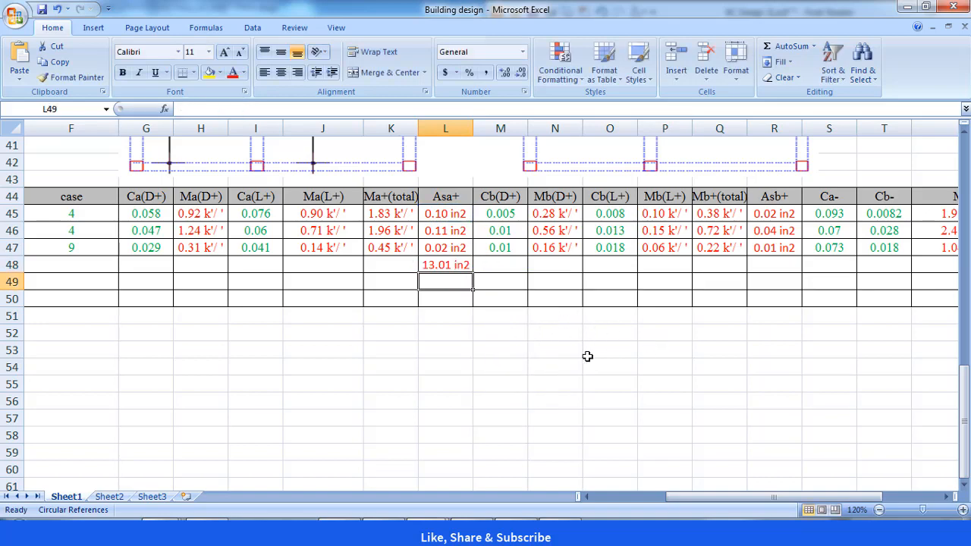
- Give L48 the custom number format 0.00 "C/C" in place of the in2 unit
click(459, 265)
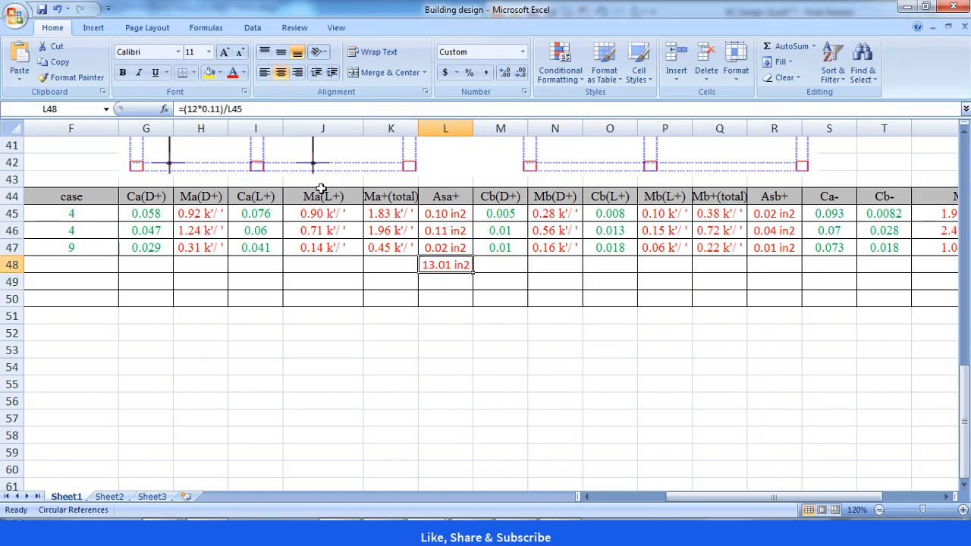
right_click(452, 265)
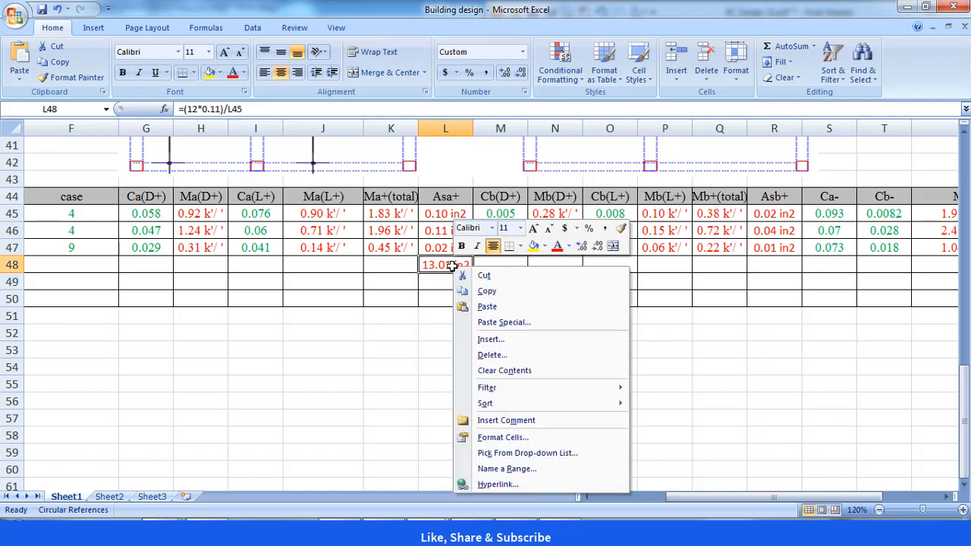
click(512, 437)
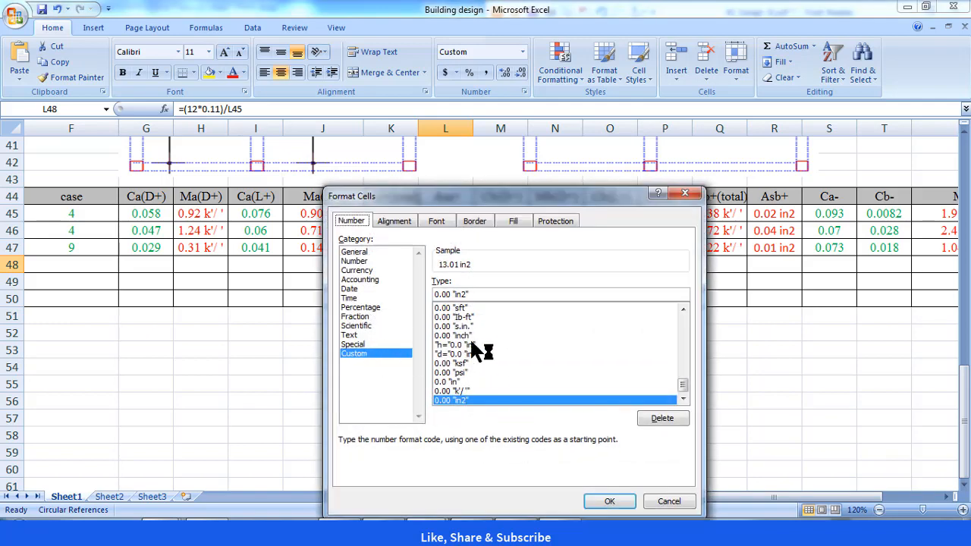
click(467, 293)
key(BackSpace)
key(BackSpace)
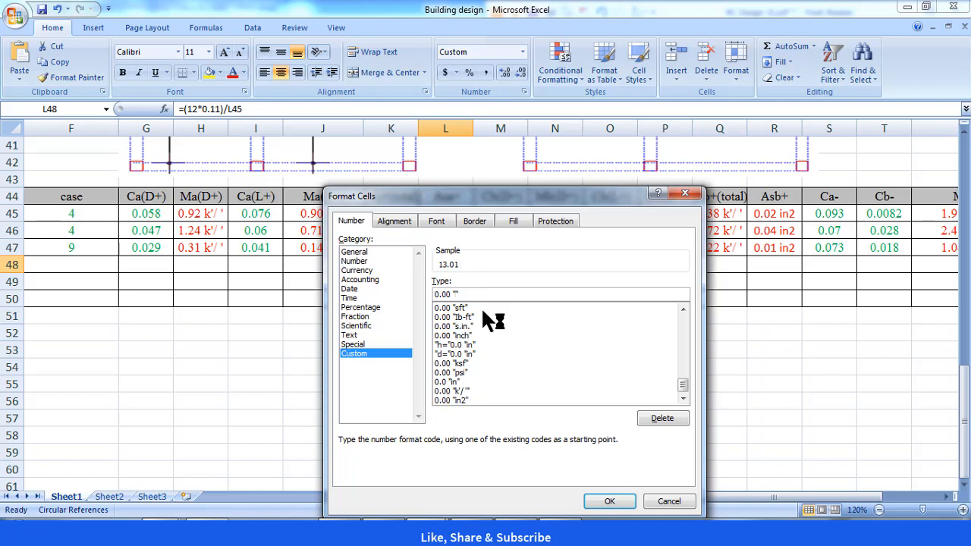
text(C/C)
click(609, 501)
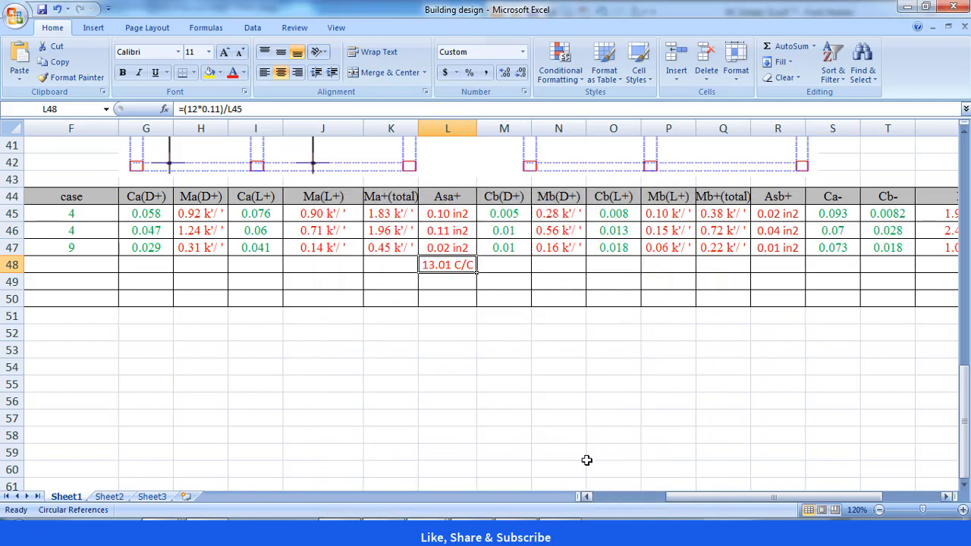
- Change the unit text in L48's custom number format to lowercase "c/c"
right_click(448, 262)
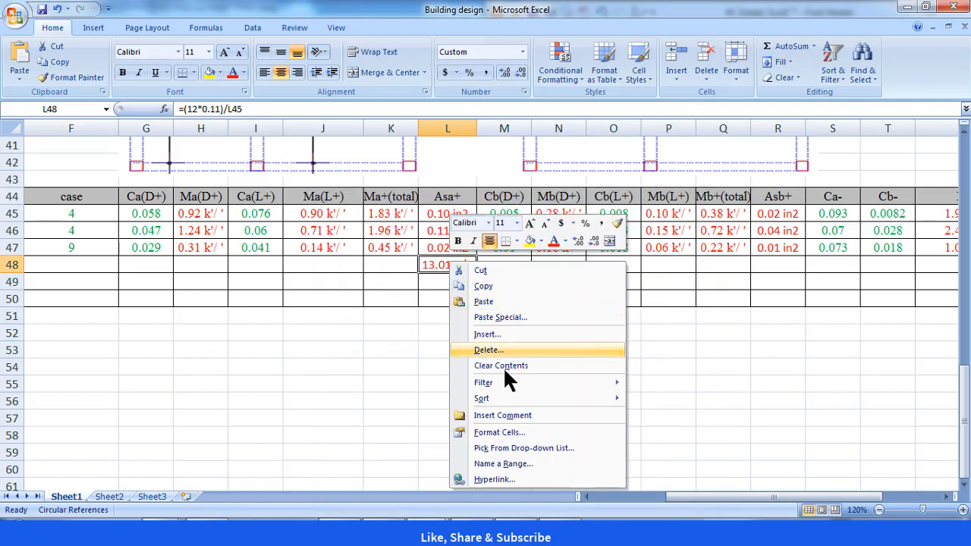
click(502, 432)
key(Escape)
click(588, 417)
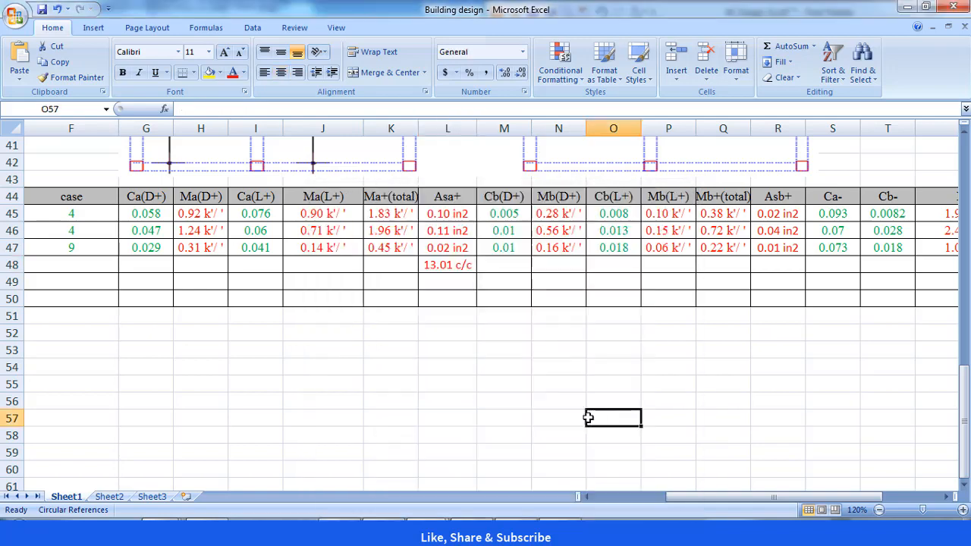
scroll(426, 291, up, 1)
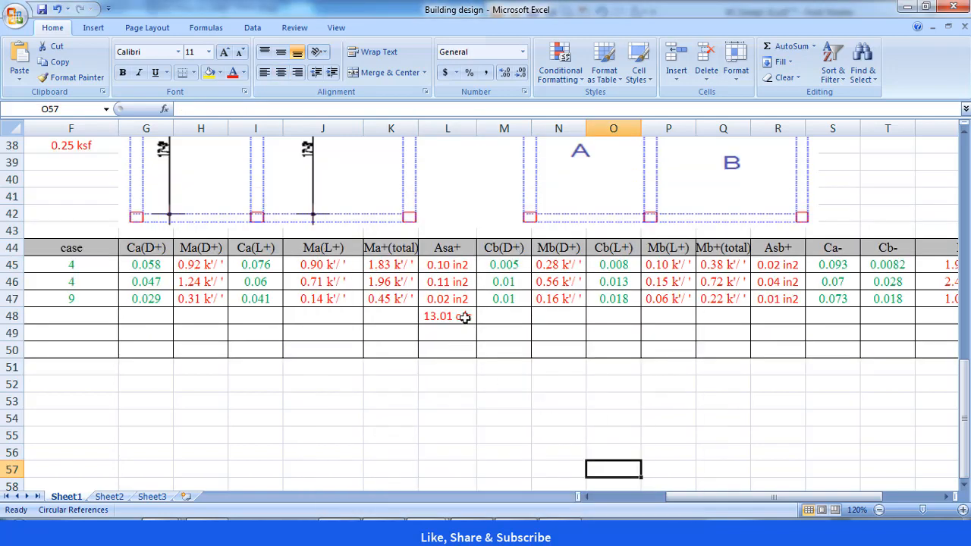
- Fill the bar-spacing formula in L48 down through L50 for the remaining Asa+ values
click(465, 317)
drag(476, 325, 478, 356)
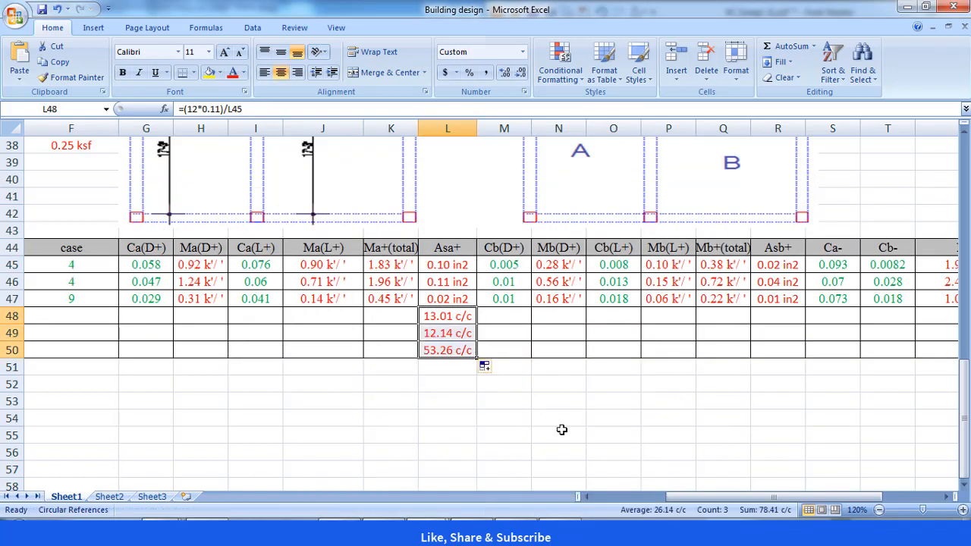
click(561, 429)
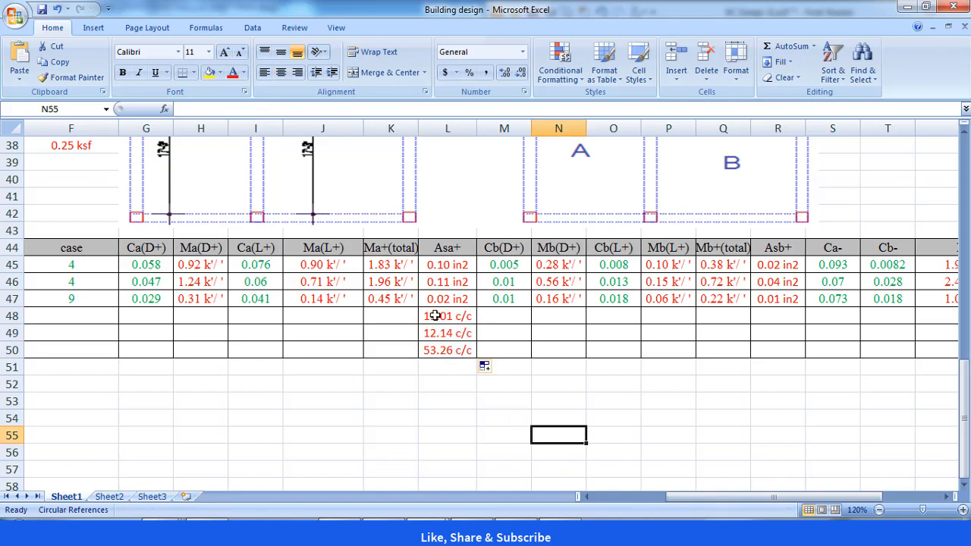
- Copy the formula text =(12*0.11)/L45 from L48 into R48, below the Asb+ values
mouse_move(673, 503)
mouse_down()
mouse_move(700, 502)
mouse_move(681, 502)
mouse_up()
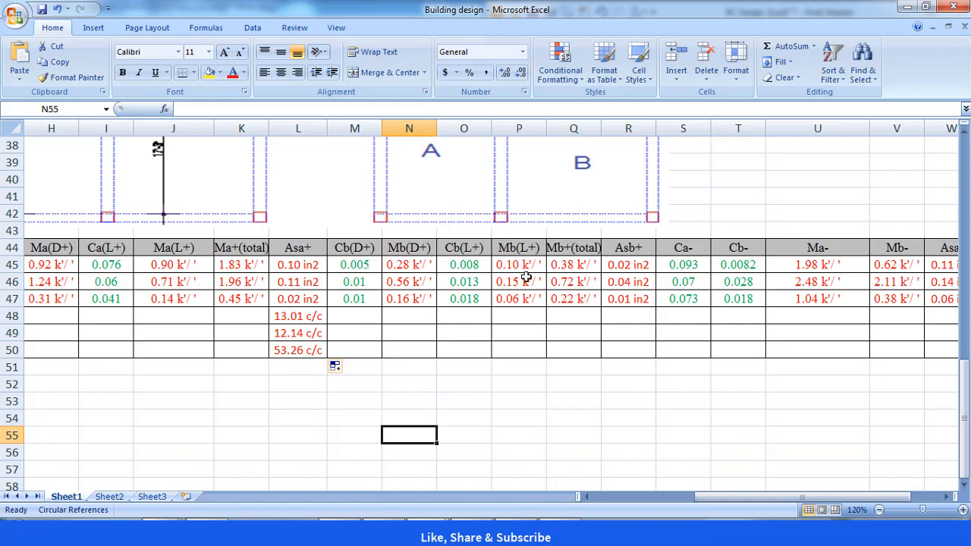
click(623, 317)
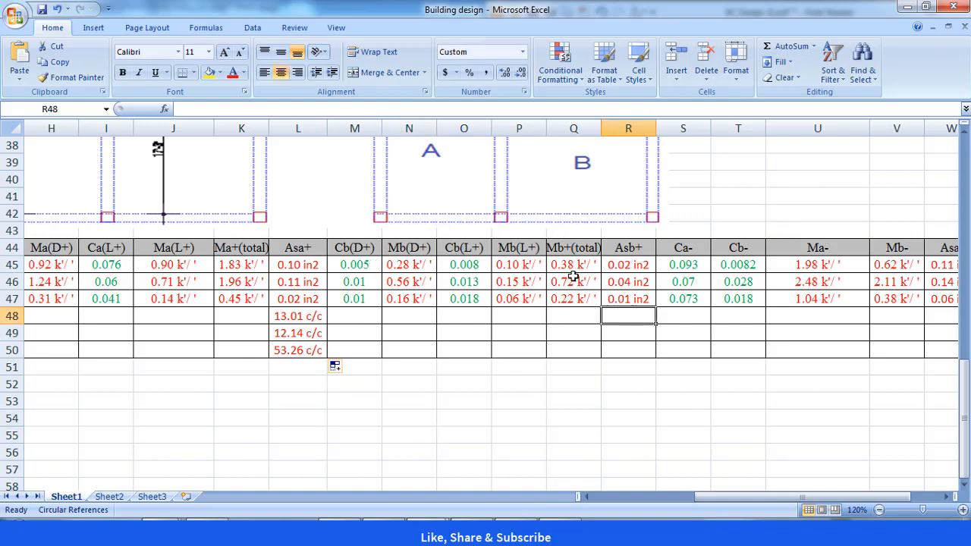
click(295, 318)
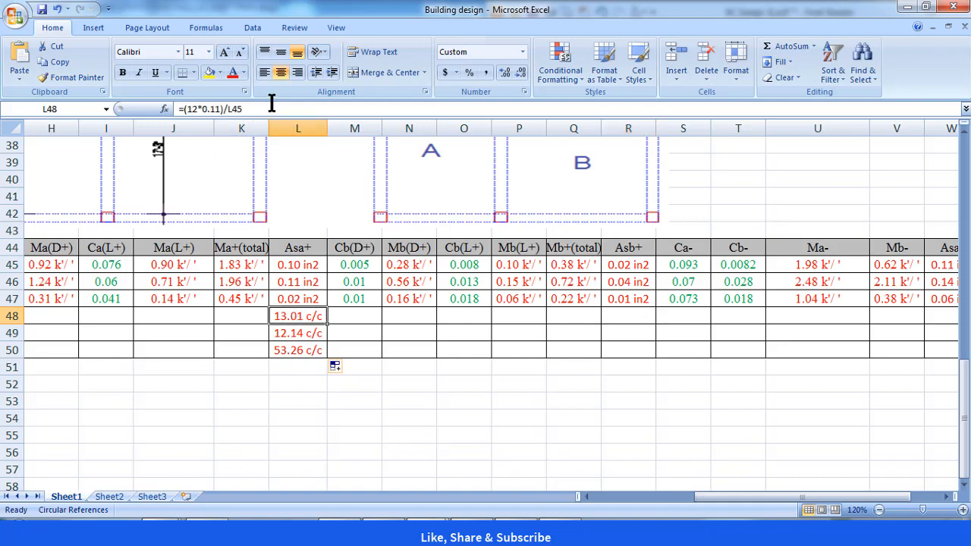
drag(246, 109, 138, 109)
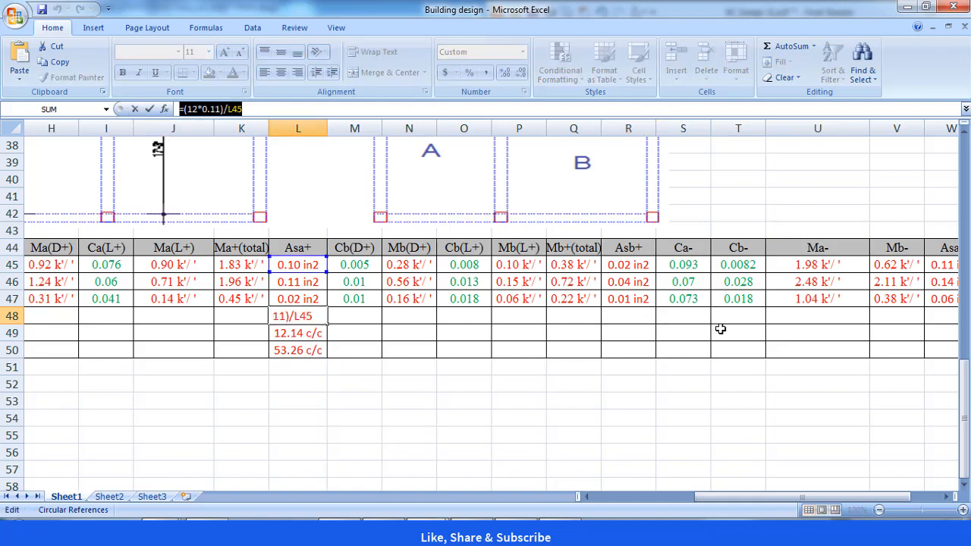
key(ctrl+c)
key(Escape)
click(628, 315)
key(ctrl+v)
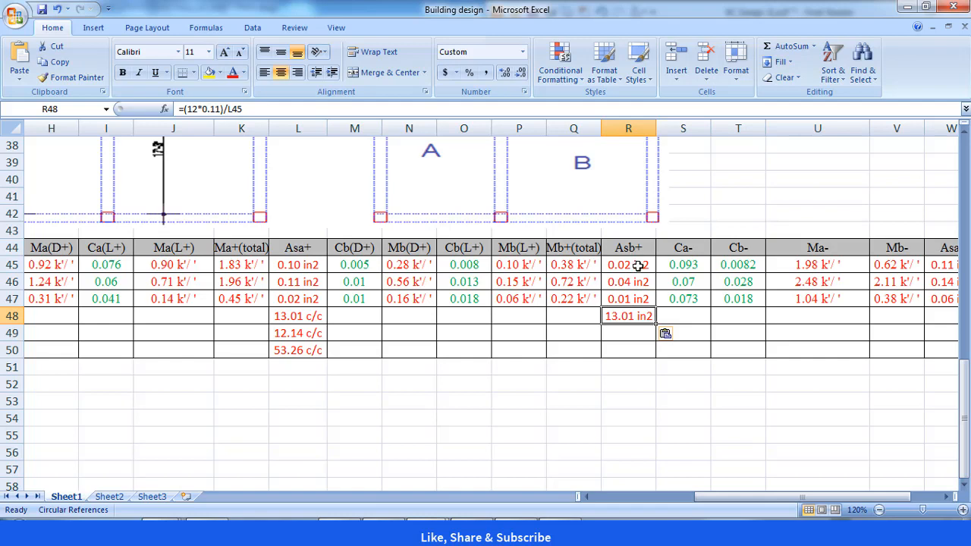
- Change the divisor in R48's formula to R45 so it reads =(12*0.11)/R45, and commit it
click(229, 109)
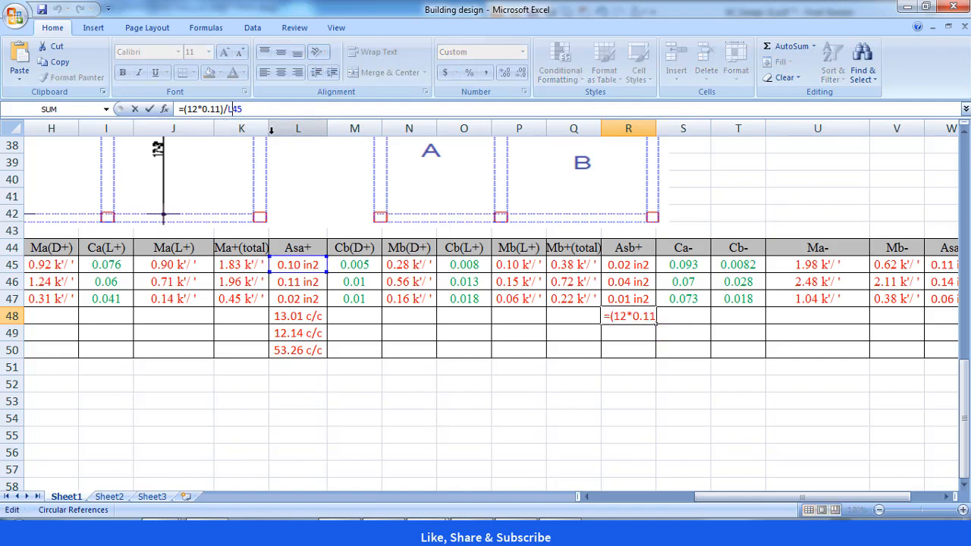
key(BackSpace)
text(R)
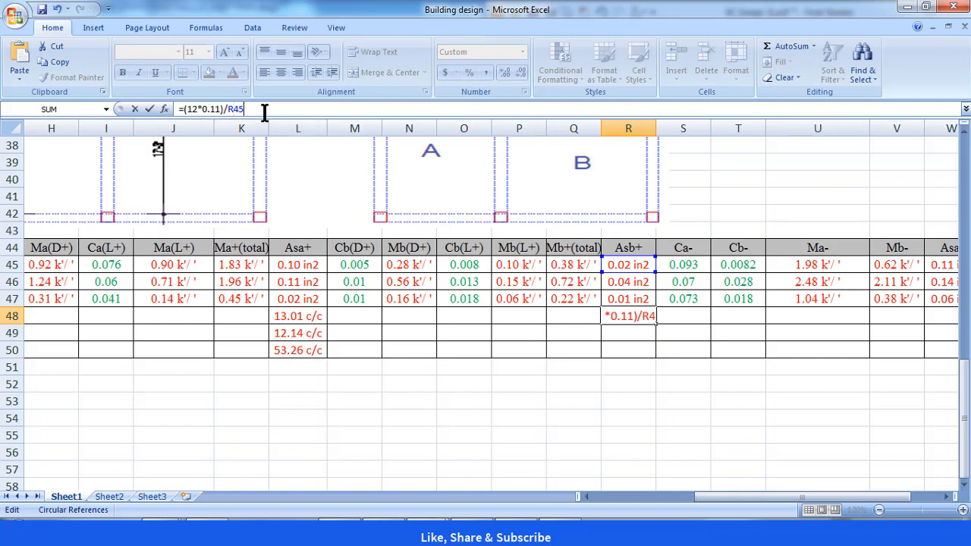
key(Return)
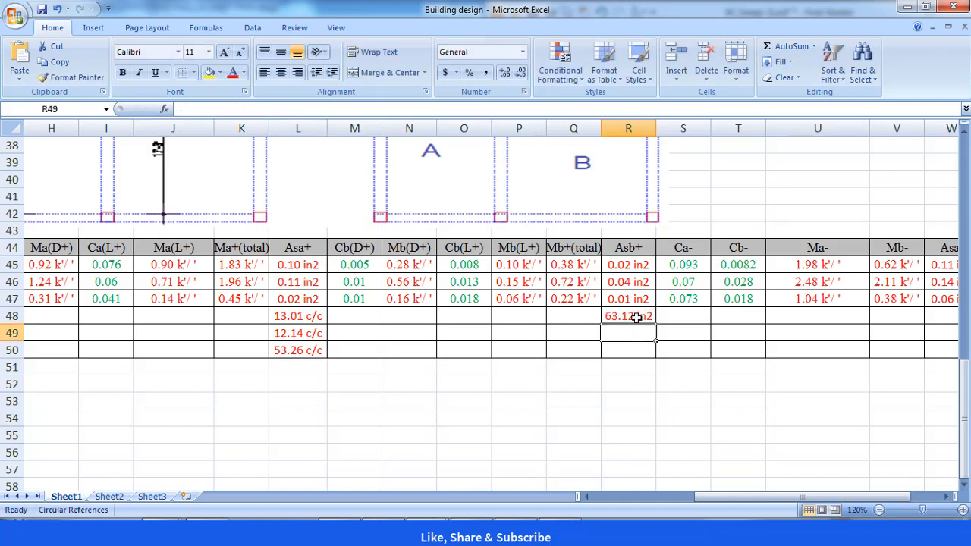
- Fill R48's spacing formula down to R50 and widen column R slightly so the values fit
click(636, 317)
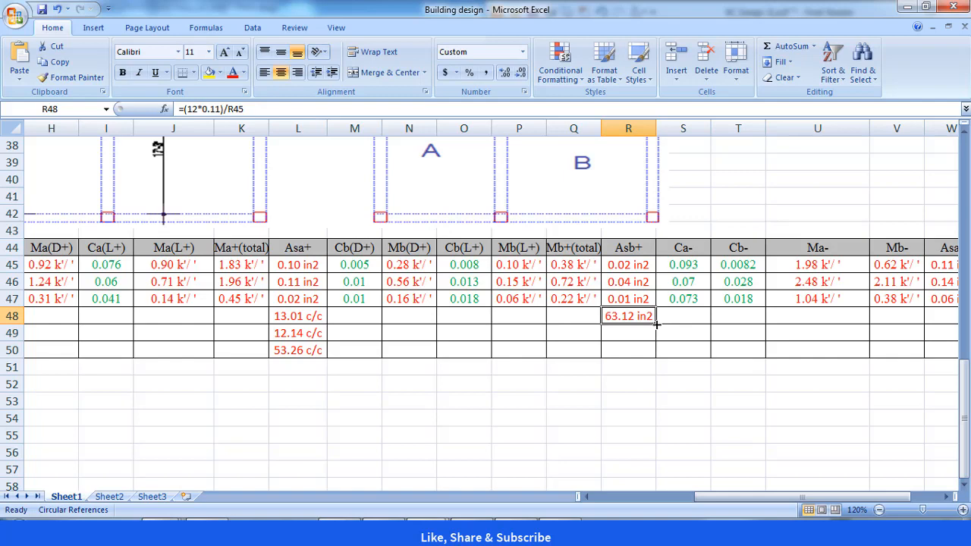
drag(656, 324, 655, 352)
click(717, 402)
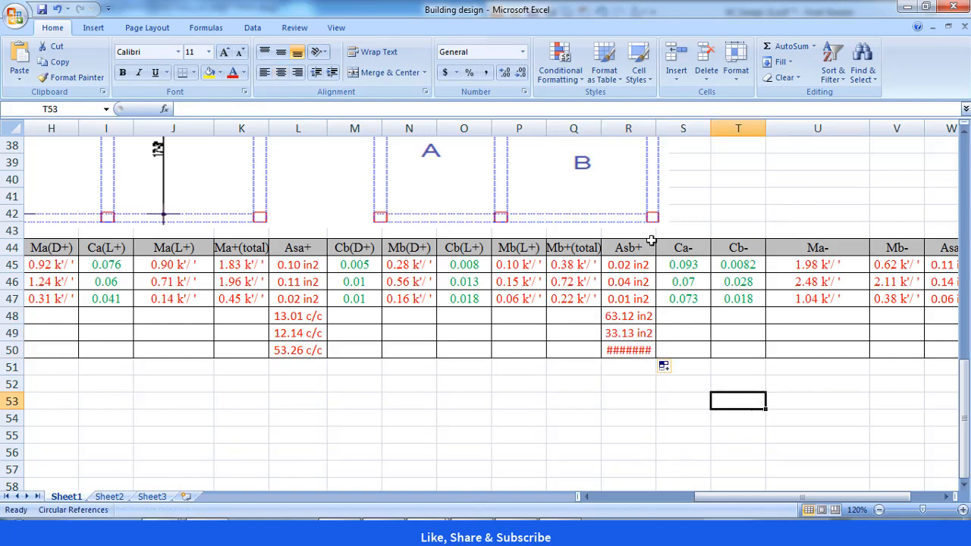
drag(656, 128, 663, 128)
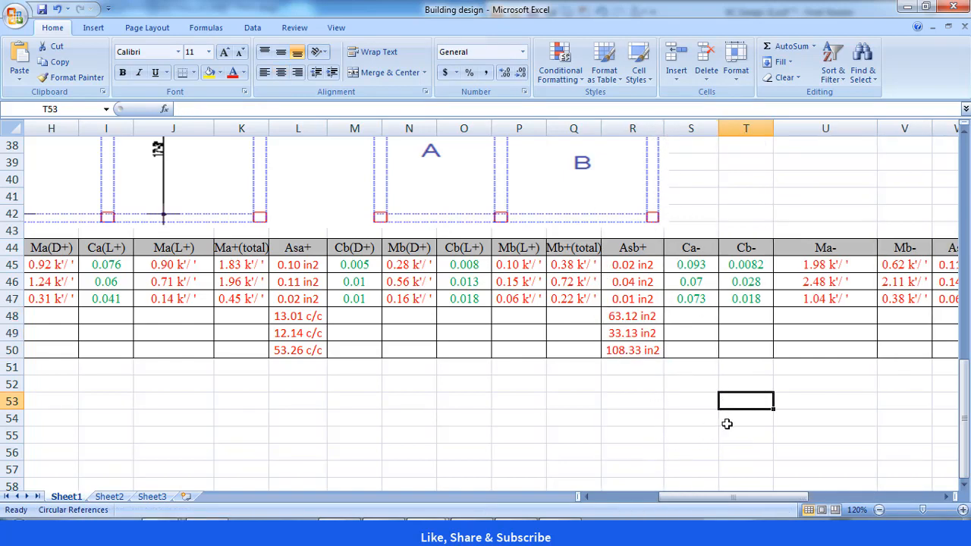
click(727, 424)
- Paste the copied spacing formula into W48 below the Asa- values and change its divisor to W45, giving =(12*0.11)/W45
drag(727, 501, 782, 506)
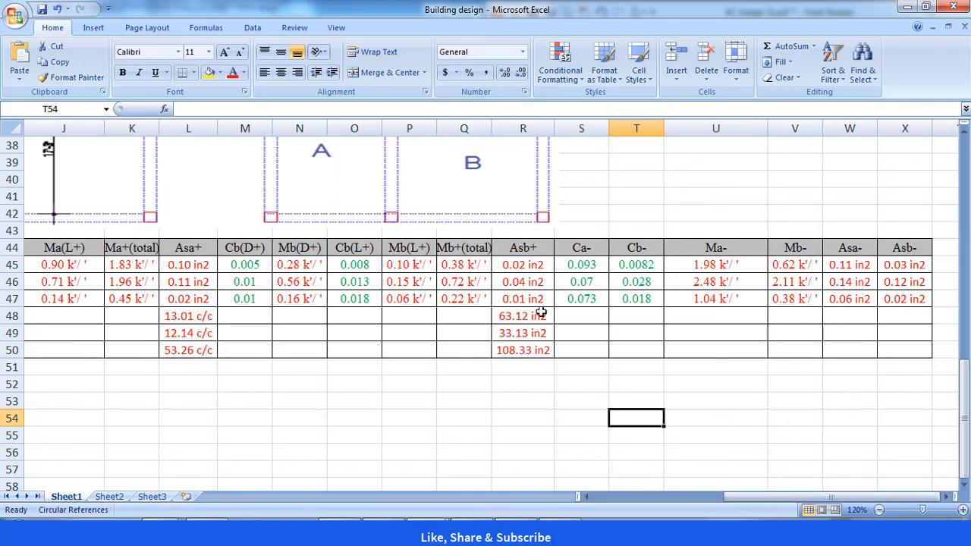
click(871, 314)
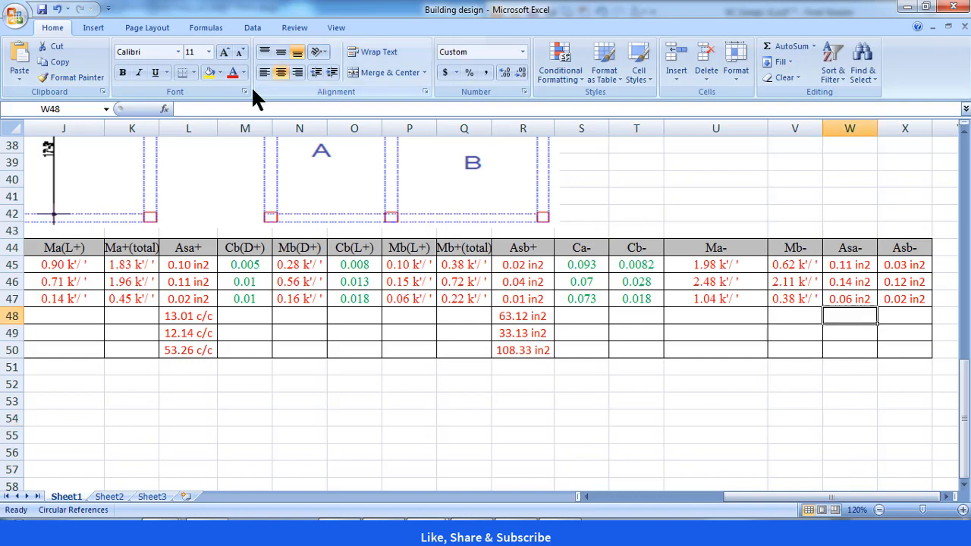
click(256, 109)
text(=(12*0.11)/L45)
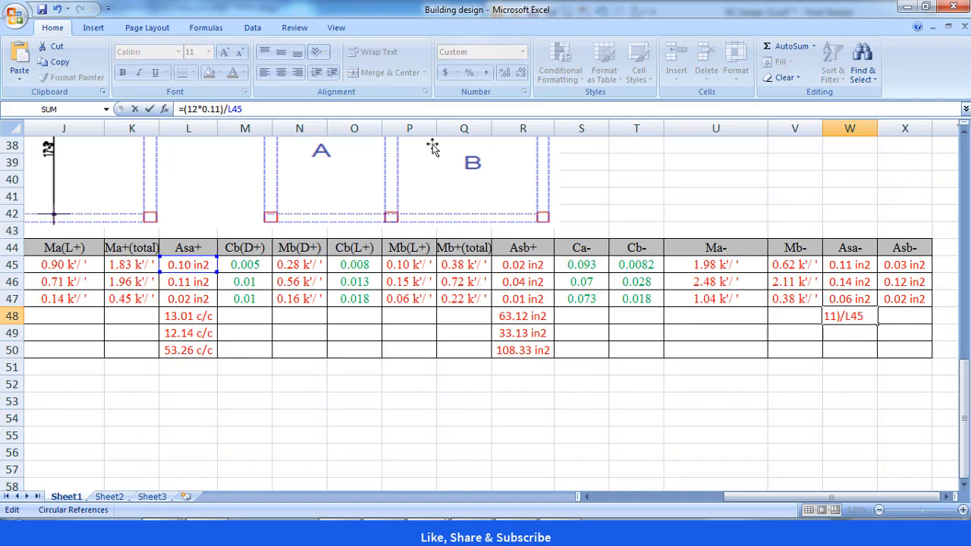
click(233, 110)
key(BackSpace)
text(W)
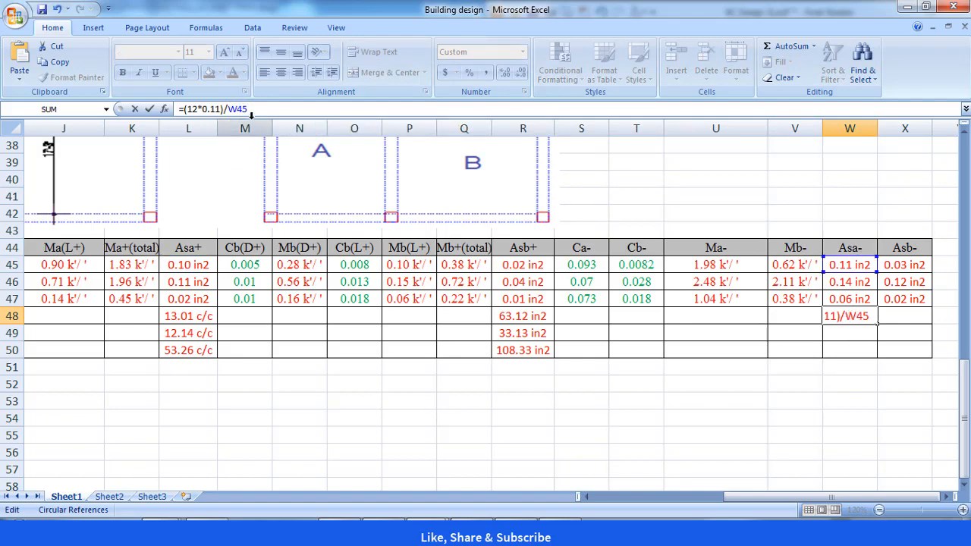
key(Return)
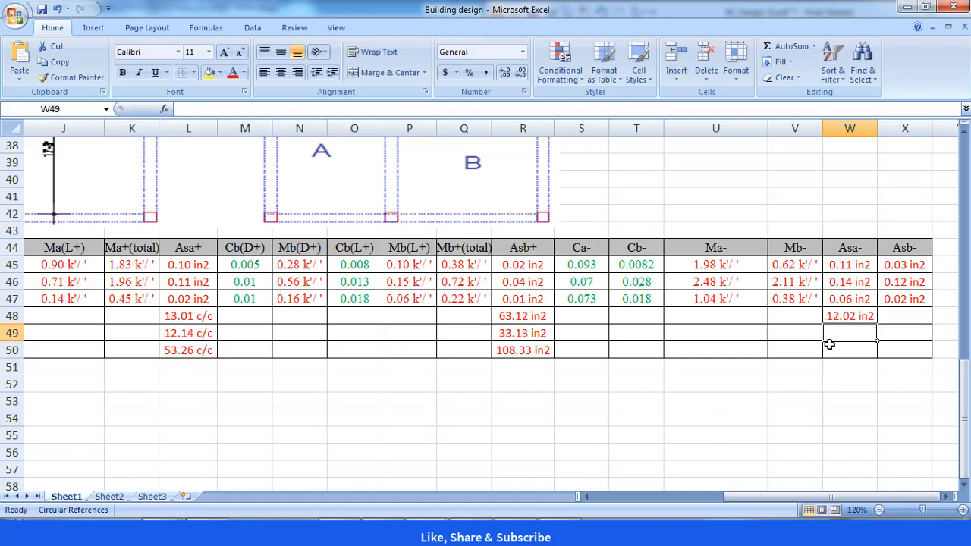
- Fill W48's spacing formula down through W50
click(865, 317)
drag(876, 324, 880, 355)
click(842, 414)
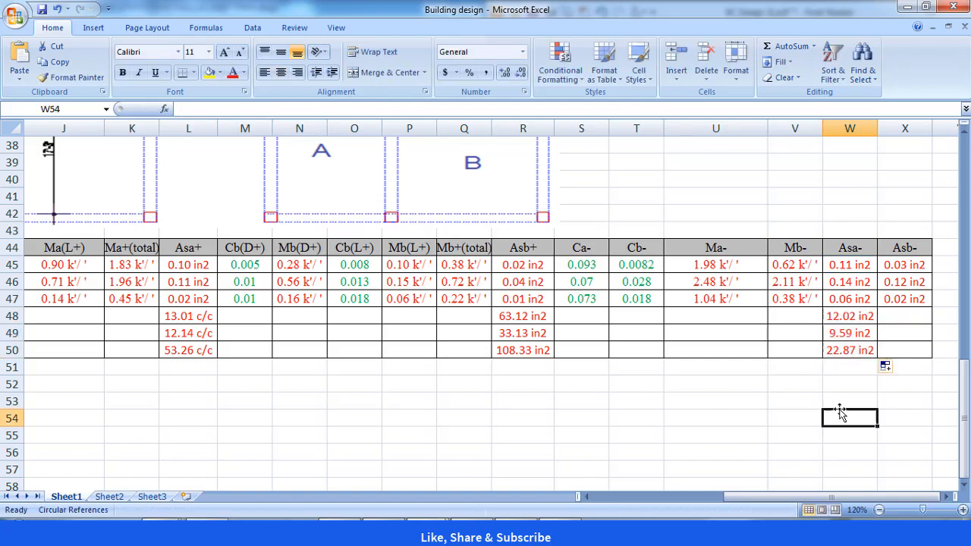
- Paste the copied spacing formula into X48 below the Asb- values and change its divisor to X45, giving =(12*0.11)/X45
click(908, 316)
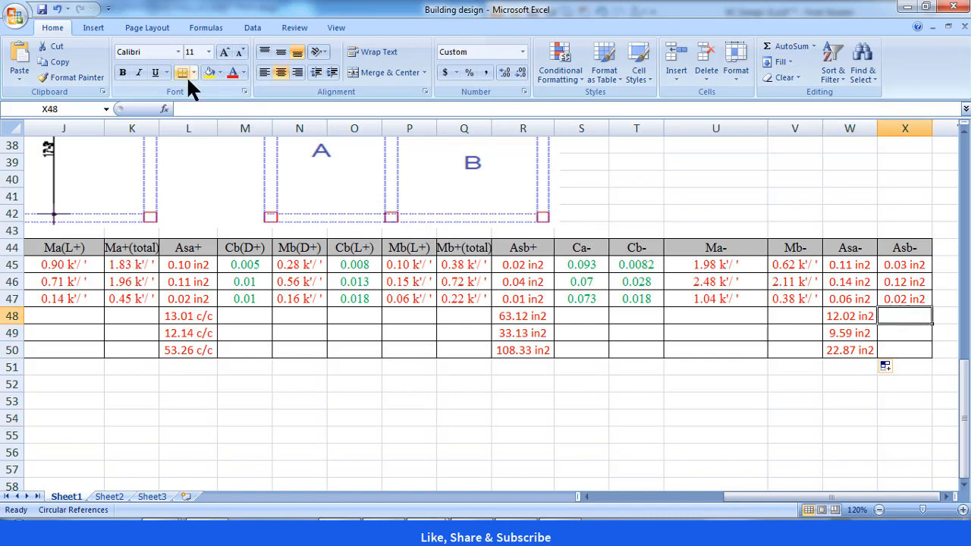
click(206, 108)
text(=(12*0.11)/L45)
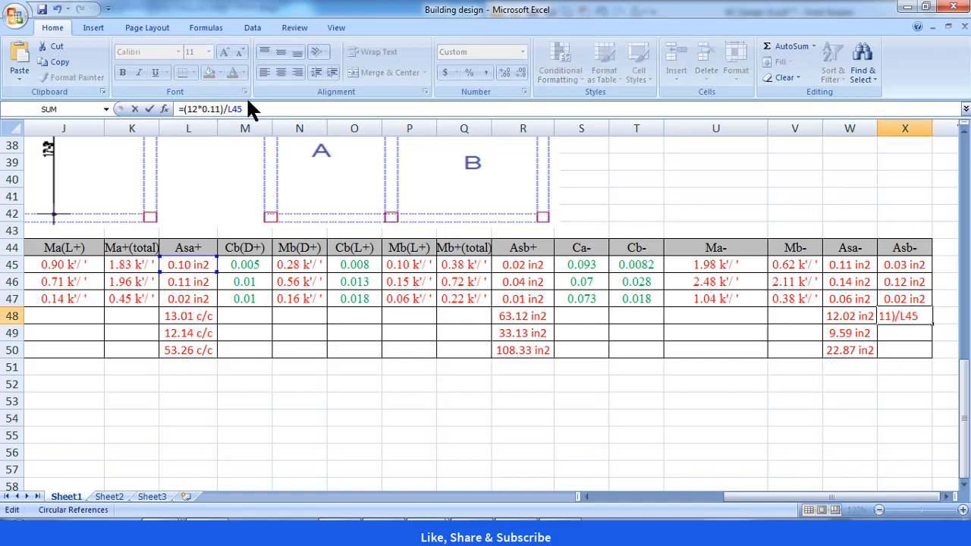
click(230, 109)
key(BackSpace)
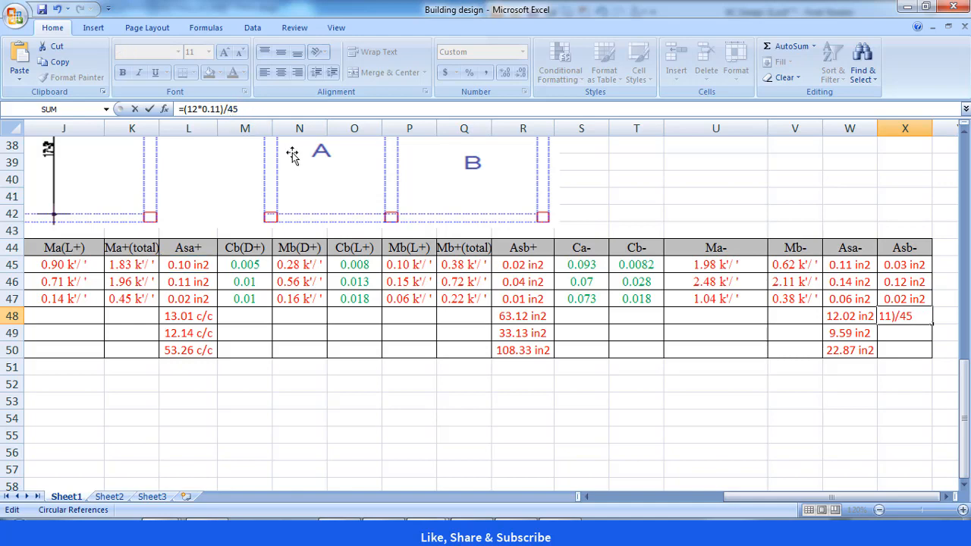
text(X)
key(Return)
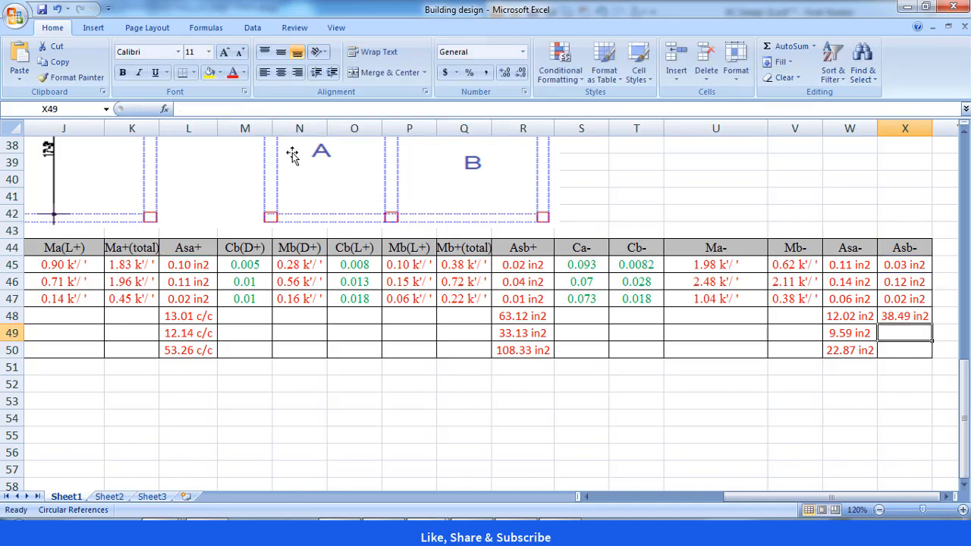
- Fill X48's spacing formula down through X50
click(893, 314)
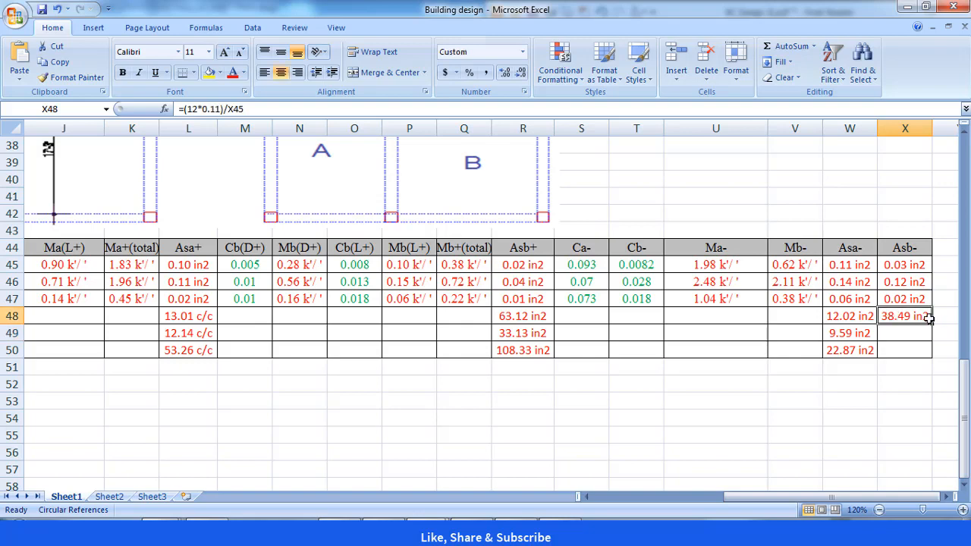
drag(933, 324, 921, 353)
click(884, 451)
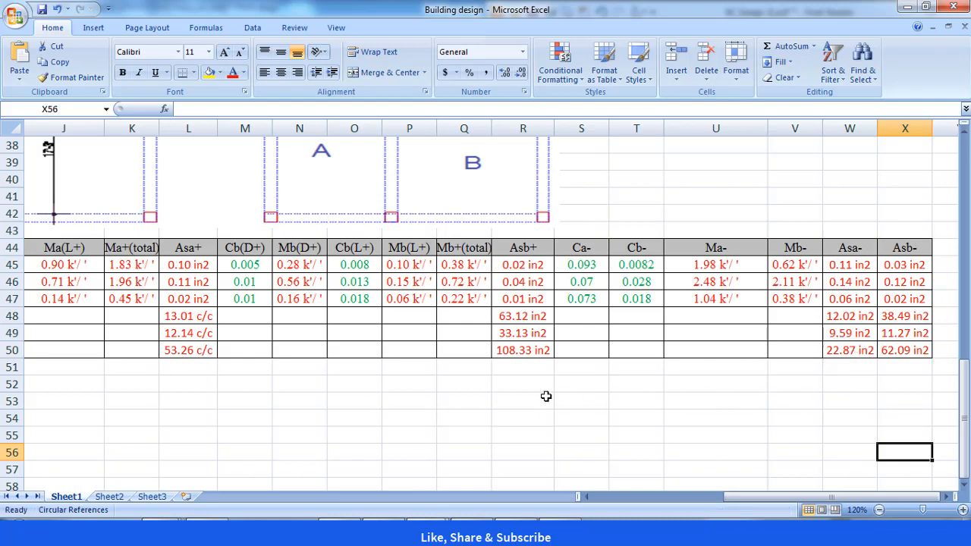
- Switch to the RAJUK SHEET FINAL drawing in AutoCAD and frame the lower slab panels A and B
drag(717, 501, 682, 507)
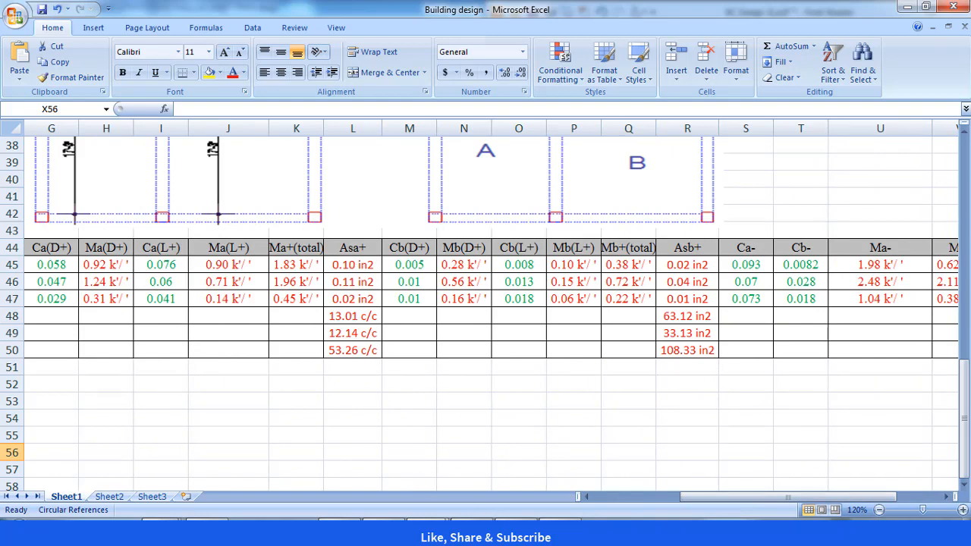
mouse_move(515, 534)
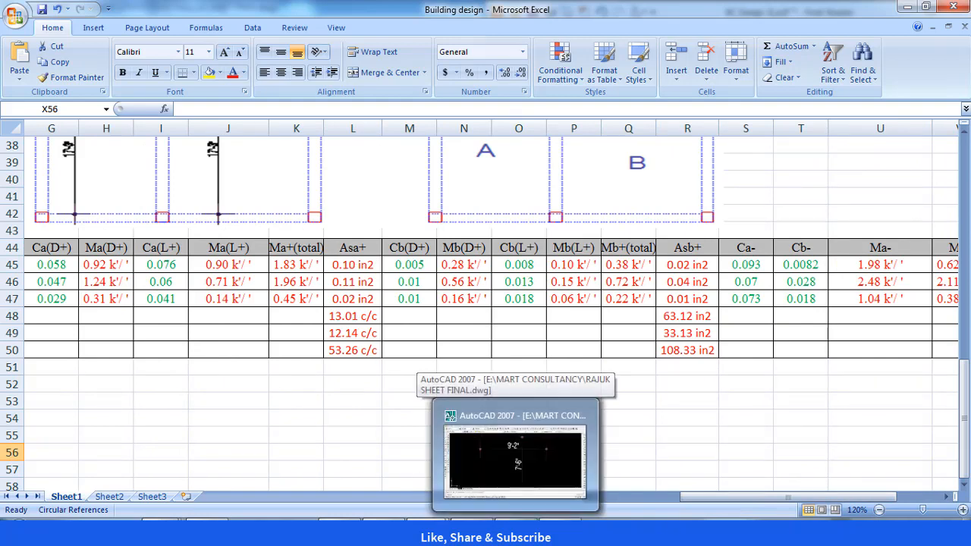
click(515, 455)
scroll(433, 353, up, 1)
scroll(435, 358, down, 4)
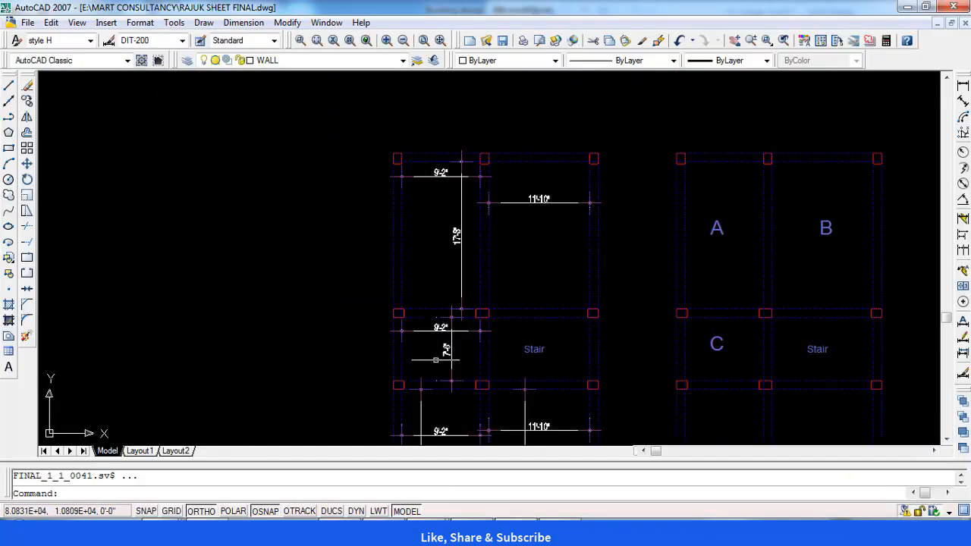
mouse_move(650, 325)
mouse_down()
mouse_move(440, 278)
mouse_move(337, 228)
mouse_up()
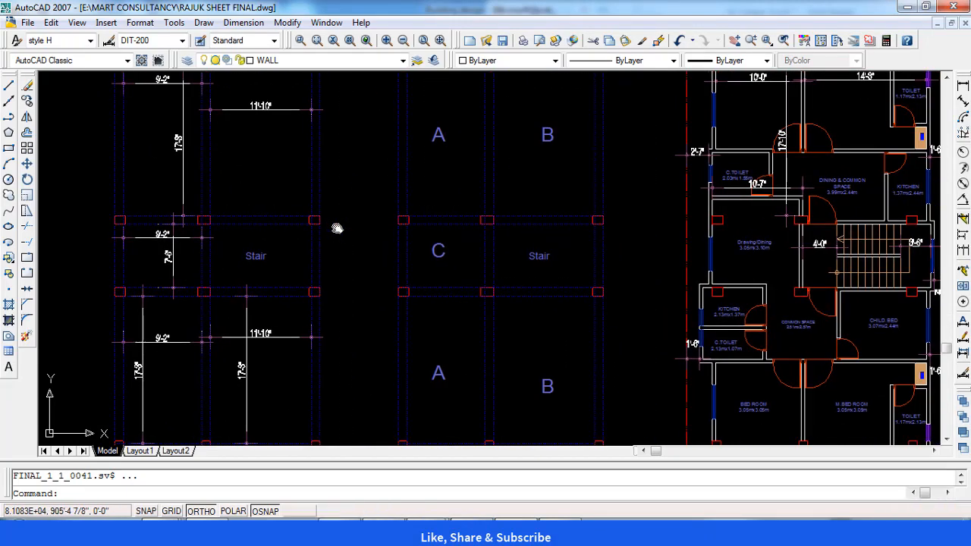
mouse_move(487, 333)
mouse_down()
mouse_move(454, 313)
mouse_move(435, 283)
mouse_up()
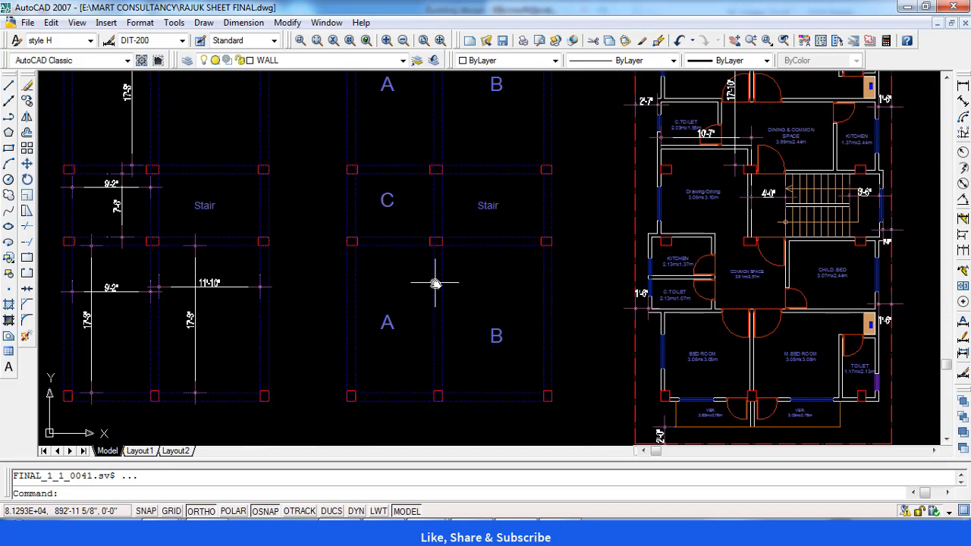
scroll(431, 346, up, 2)
scroll(429, 344, up, 2)
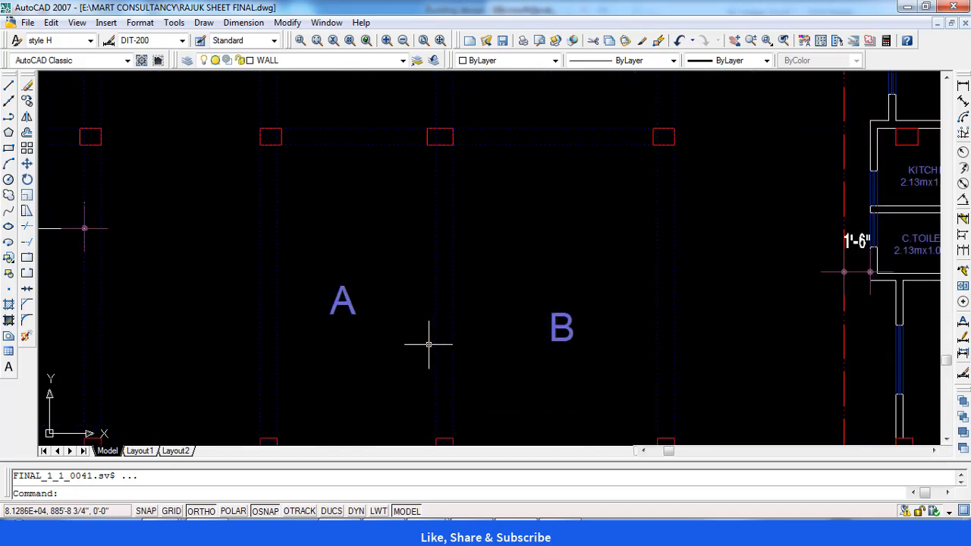
drag(428, 345, 420, 297)
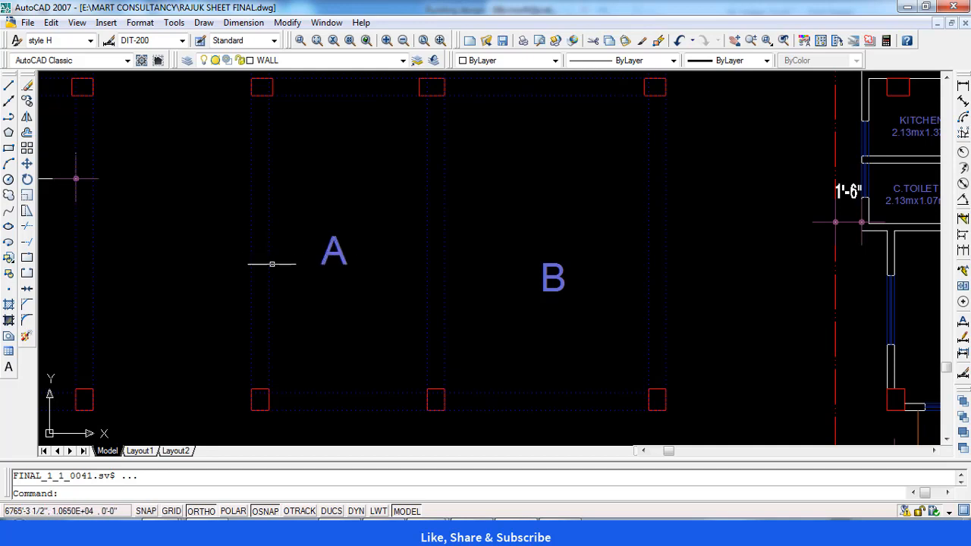
- Draw a cranked-bar polyline across lower panels A and B, raised over the beams and lowered at each midspan, with Ortho off for the sloped parts
click(8, 117)
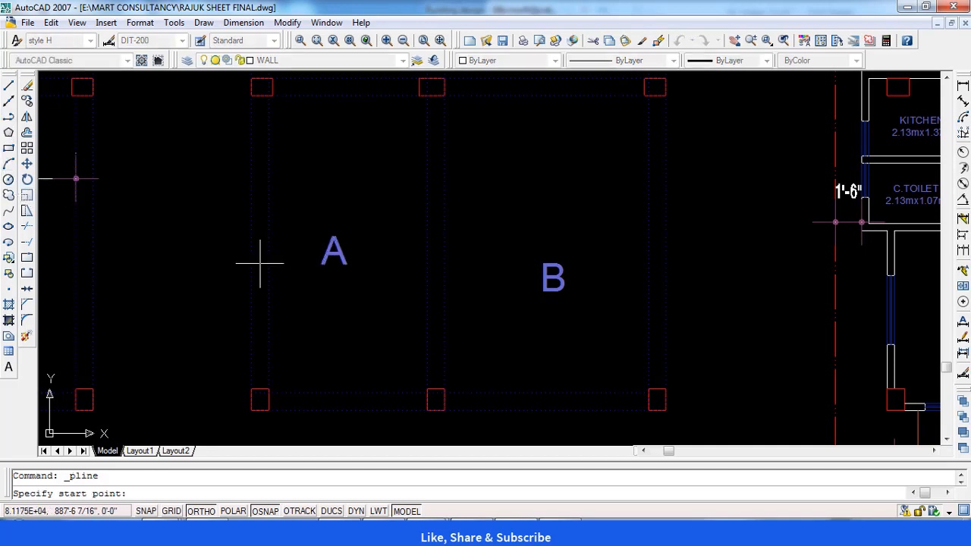
click(250, 212)
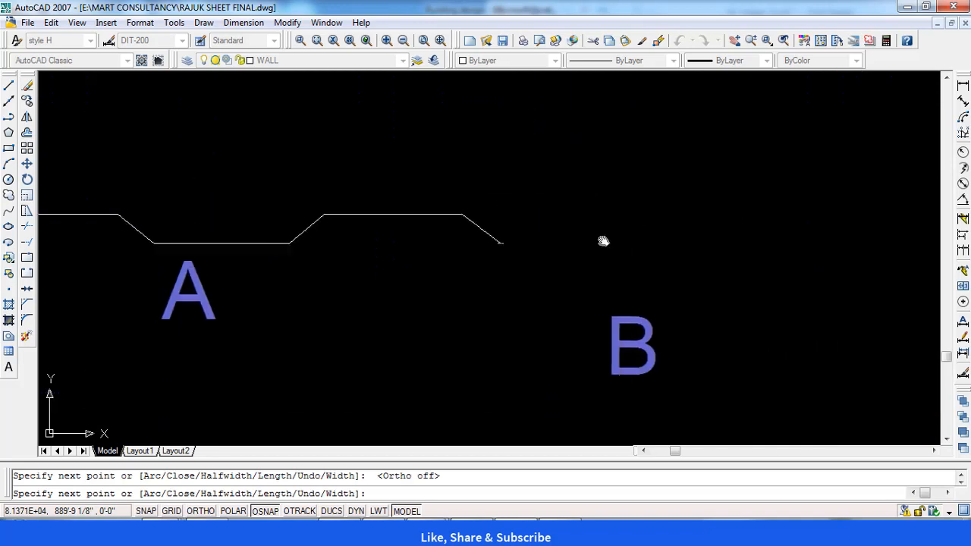
click(482, 245)
key(F8)
click(742, 249)
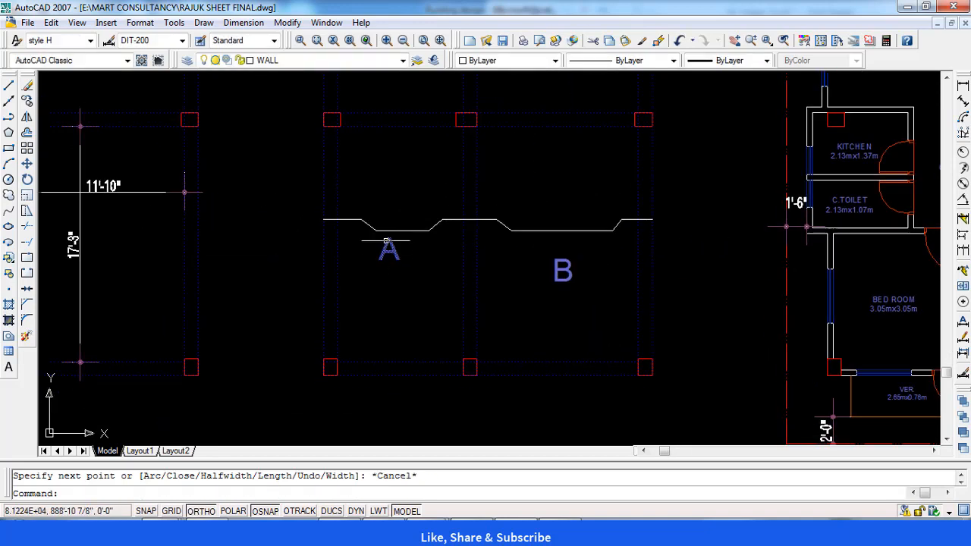
- Draw a straight bar polyline just below the cranked bar, spanning the full width of lower panels A and B
scroll(386, 241, up, 3)
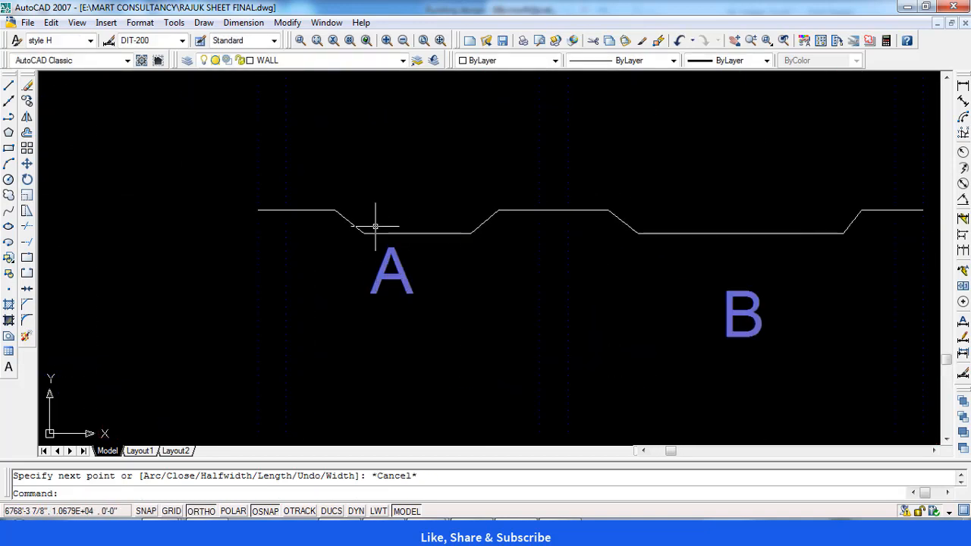
scroll(333, 239, up, 2)
scroll(322, 241, down, 2)
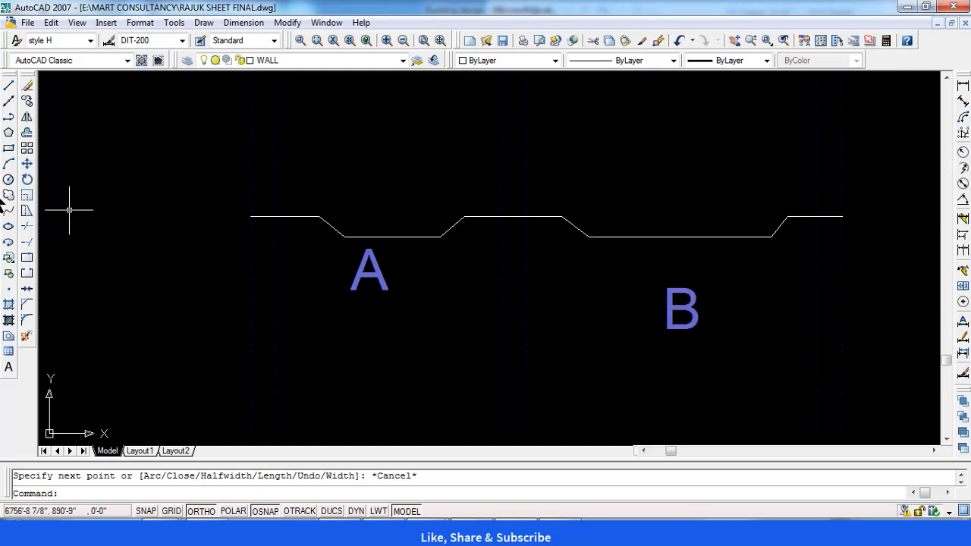
click(8, 117)
scroll(403, 248, up, 2)
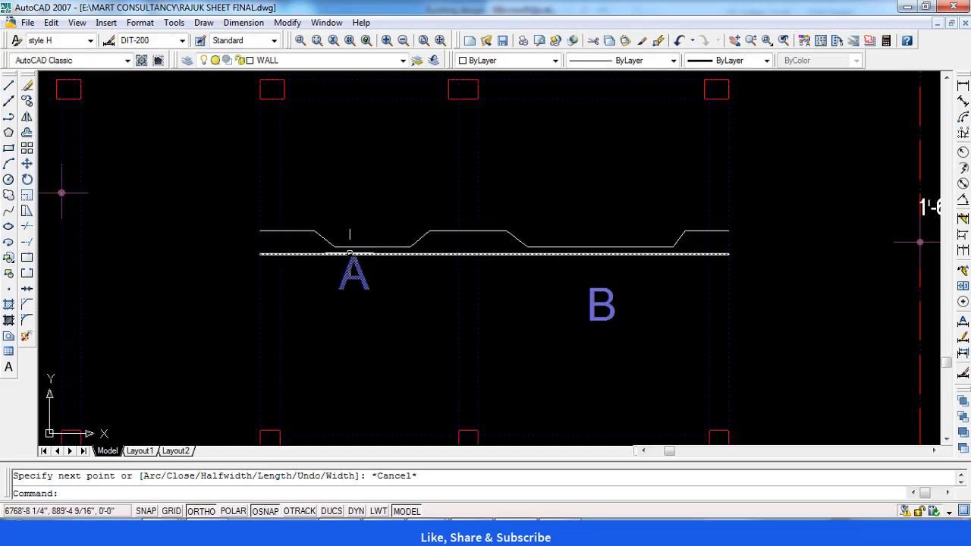
scroll(350, 251, up, 3)
drag(351, 251, 276, 240)
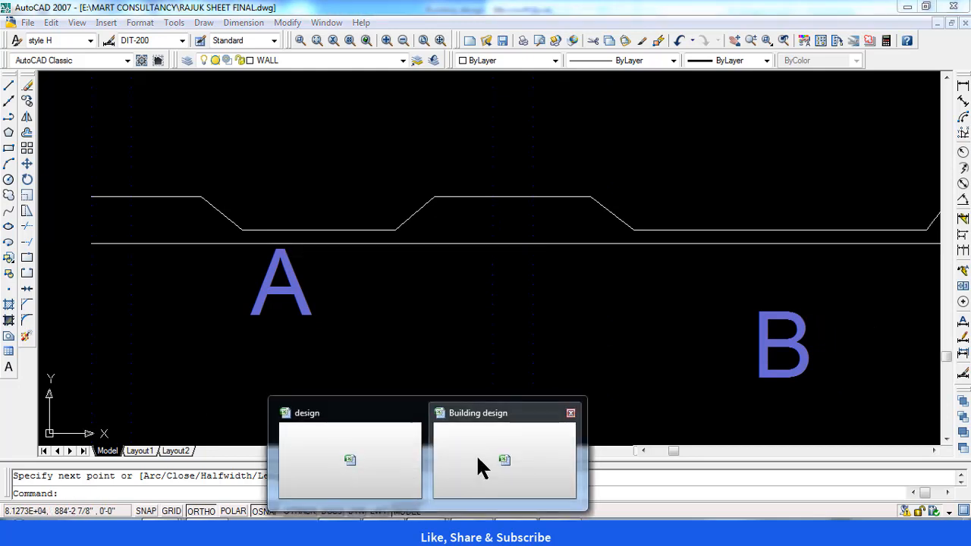
- Switch to the Building design workbook in Excel and review the bar spacings under Asa+, Asb+, Asa- and Asb-
click(481, 407)
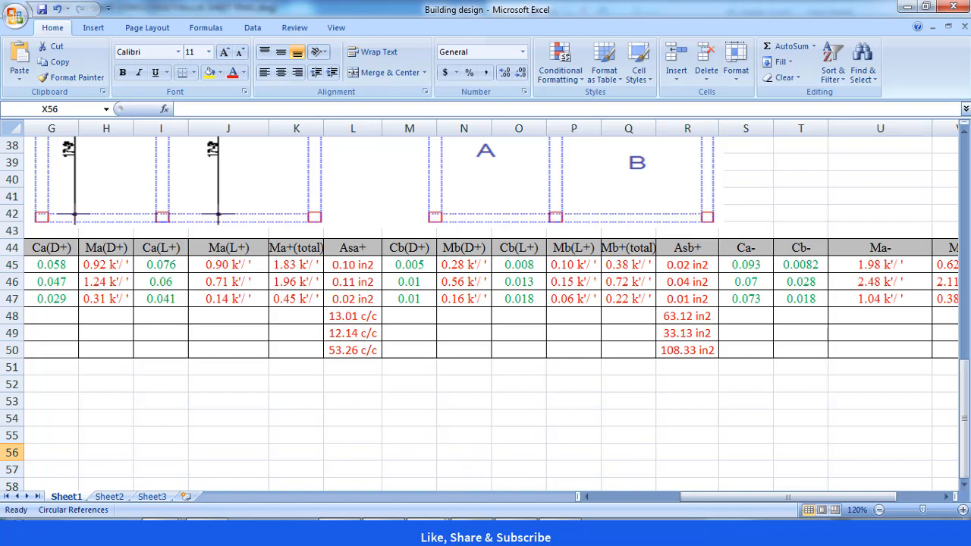
mouse_move(471, 534)
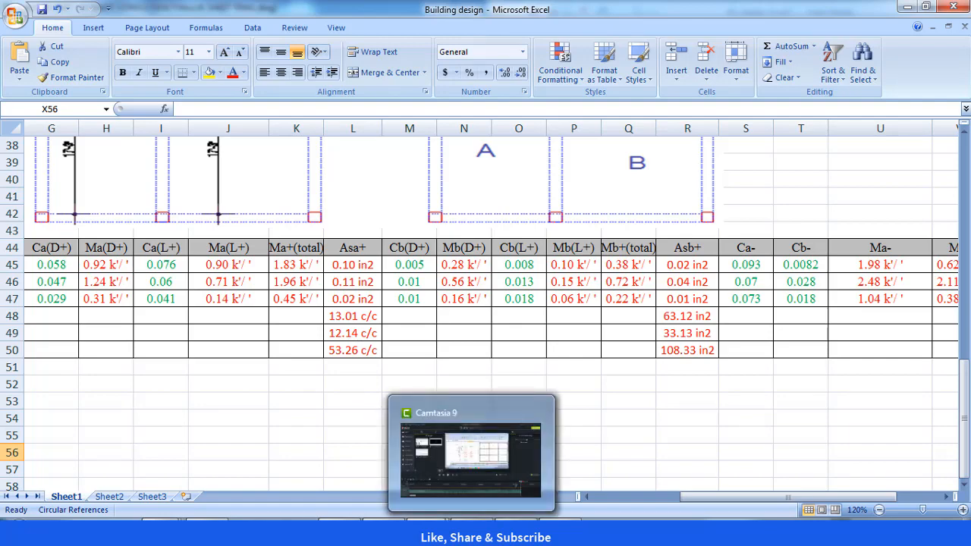
click(504, 534)
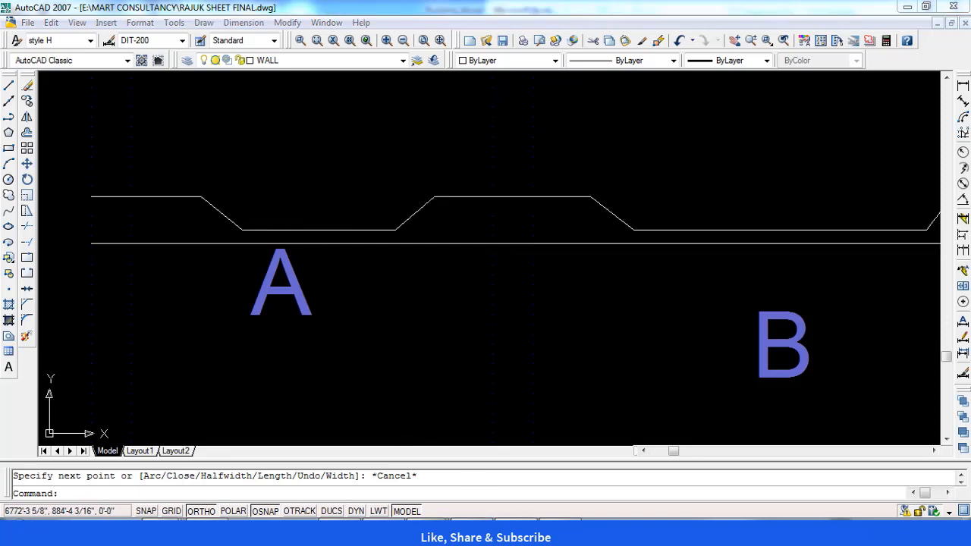
mouse_move(400, 473)
click(518, 455)
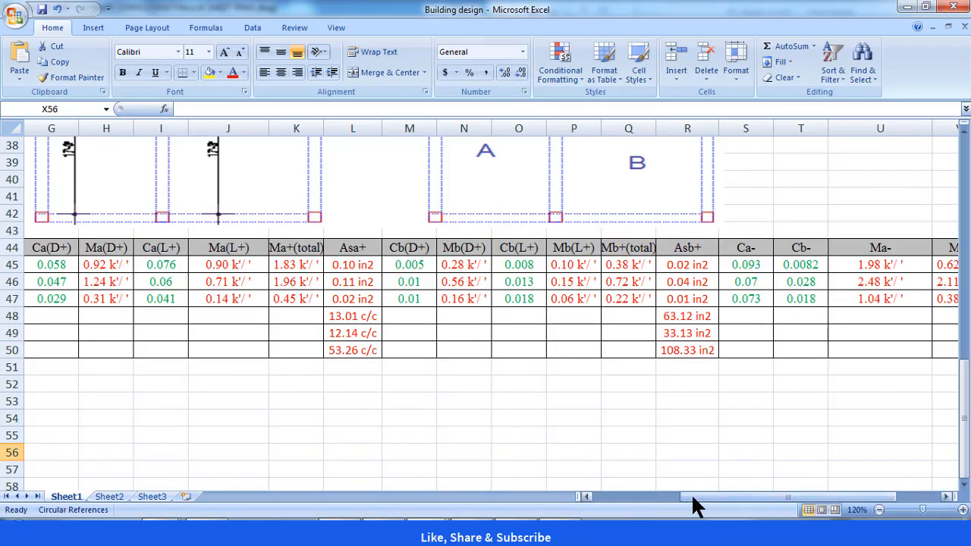
drag(691, 493, 868, 502)
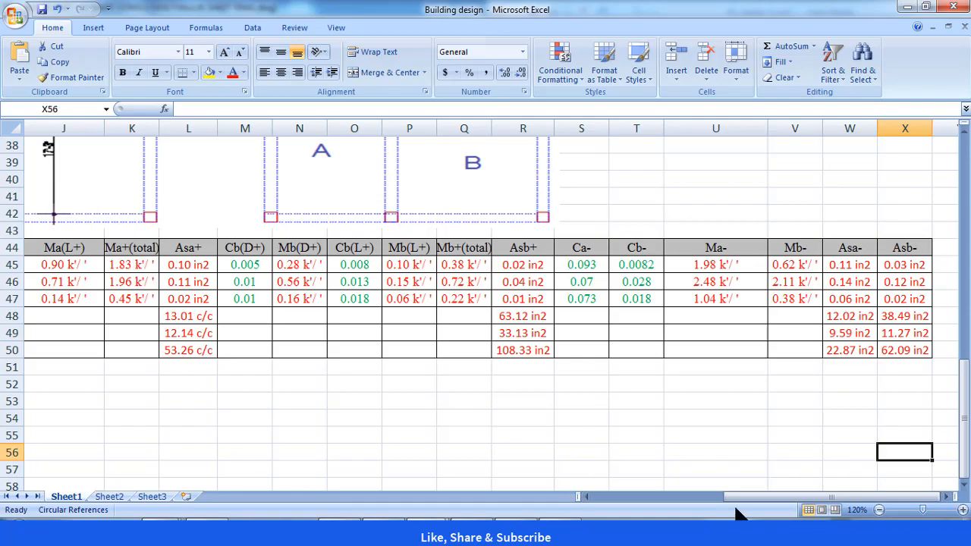
drag(740, 499, 683, 503)
- Return to the AutoCAD drawing and add short extra top bar polylines above the cranked bar's raised parts at the three supports
click(422, 534)
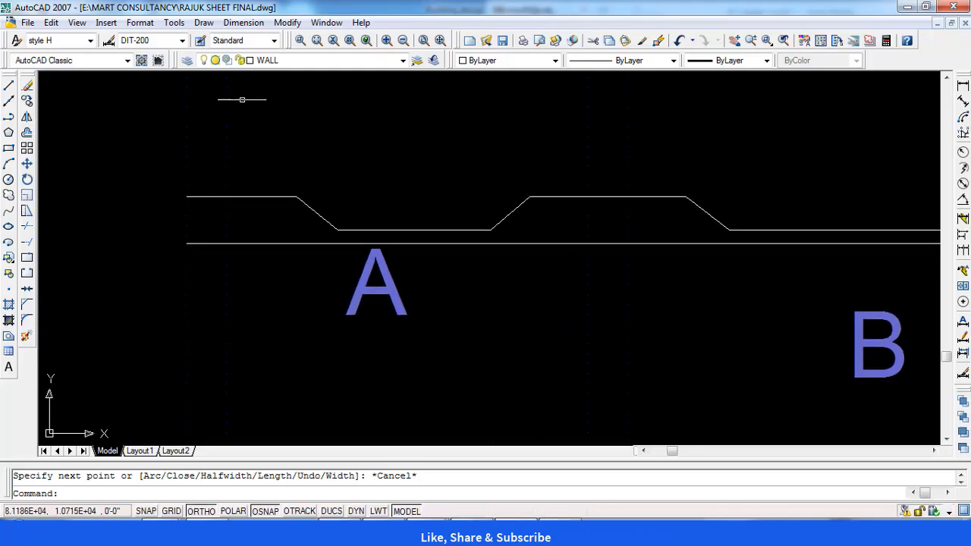
click(9, 117)
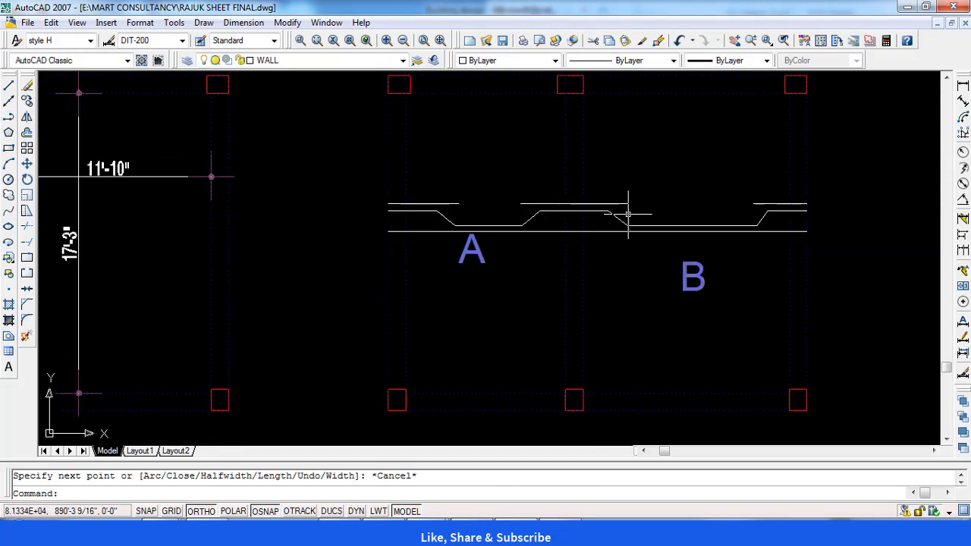
drag(629, 213, 533, 258)
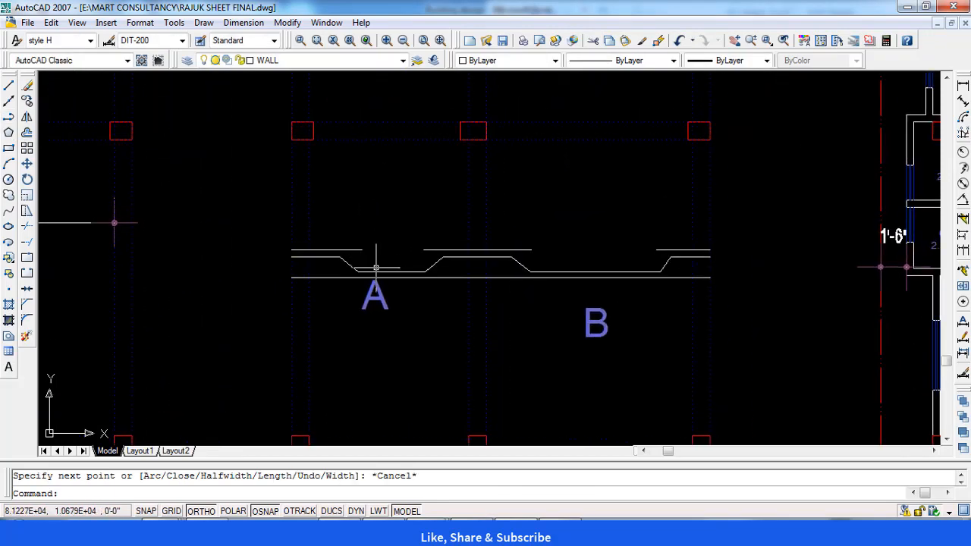
- Draw a vertical cranked bar polyline with a straight bar beside it through the B panels and Stair, from the lower to the upper outer beam
scroll(377, 260, down, 3)
drag(382, 223, 369, 265)
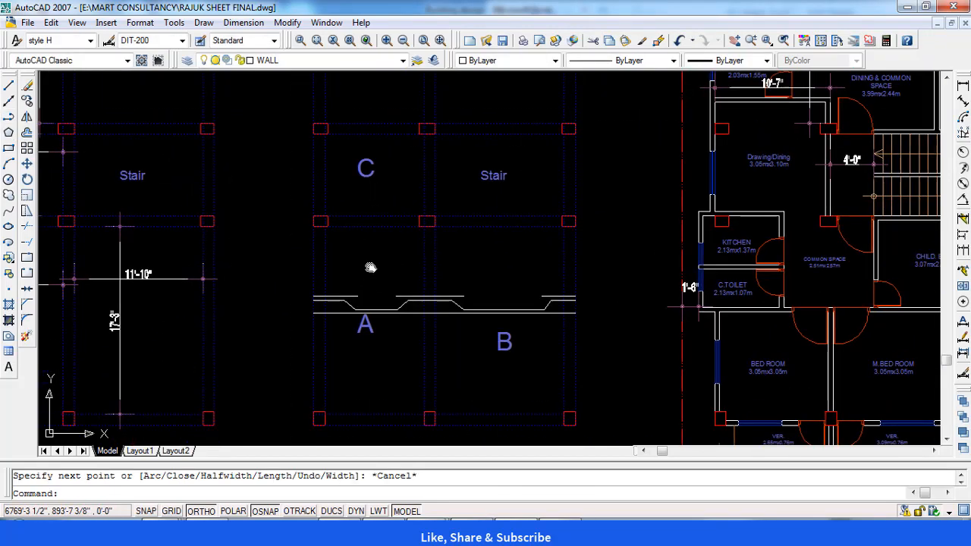
scroll(372, 226, down, 2)
drag(472, 147, 449, 191)
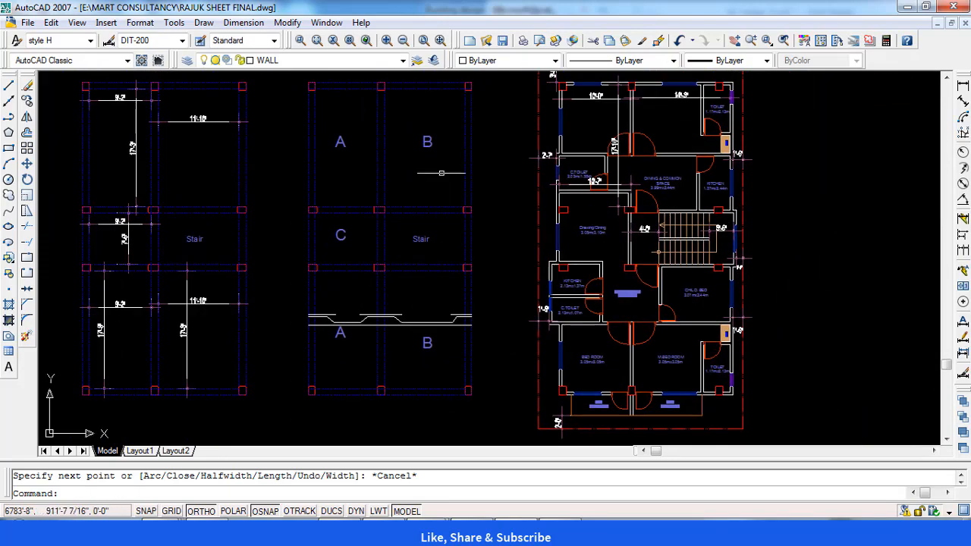
scroll(350, 315, up, 2)
drag(377, 211, 362, 263)
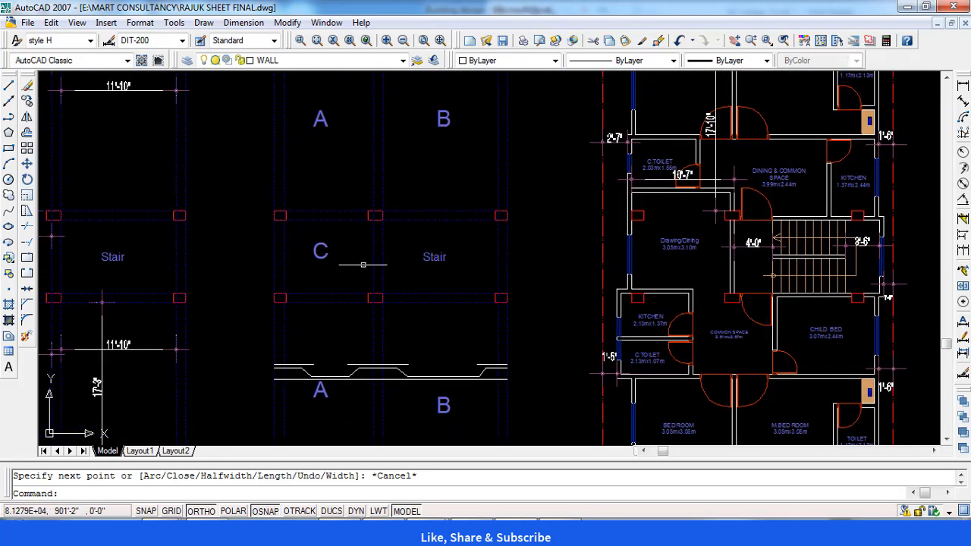
scroll(369, 265, down, 2)
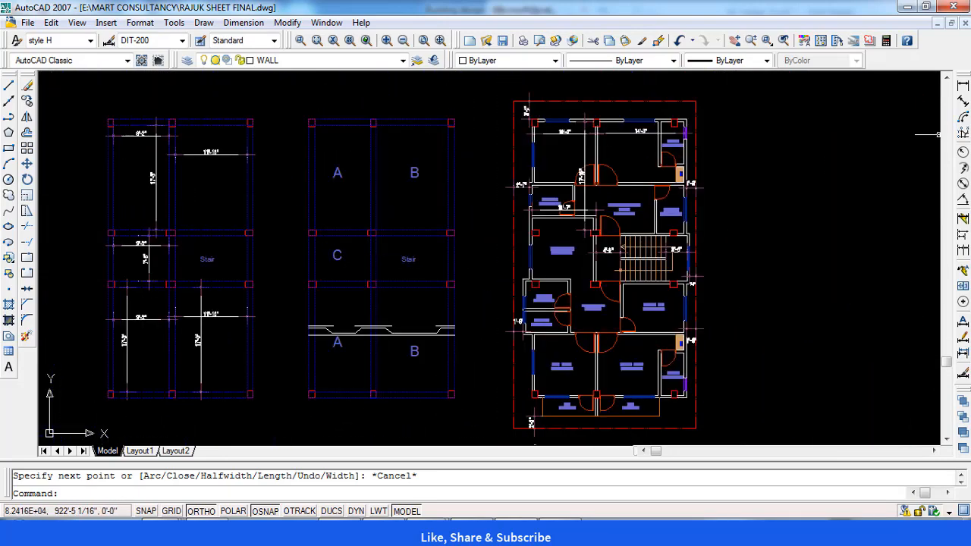
click(11, 118)
scroll(403, 386, up, 2)
drag(412, 390, 479, 399)
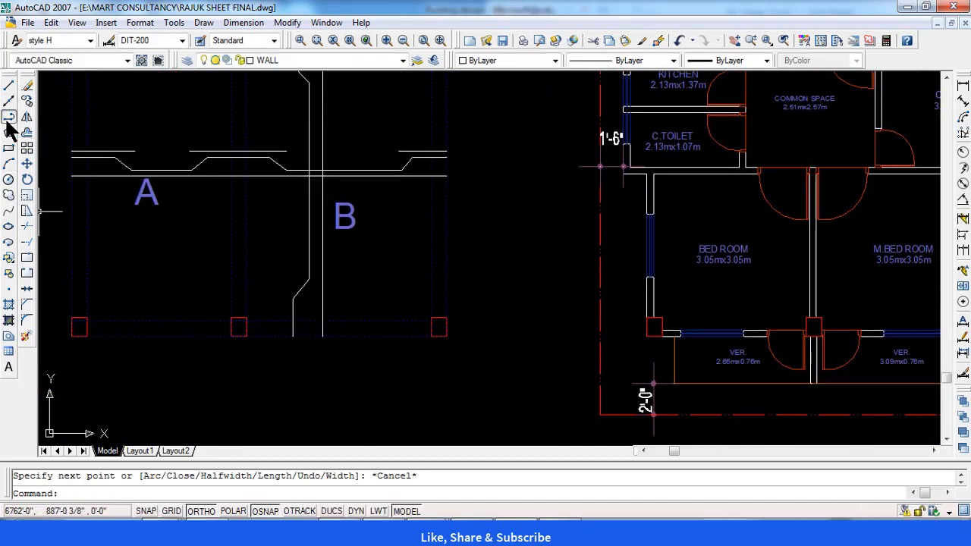
- Draw short vertical extra top bar polylines beside the raised parts of the vertical cranked bar at each beam support
click(8, 119)
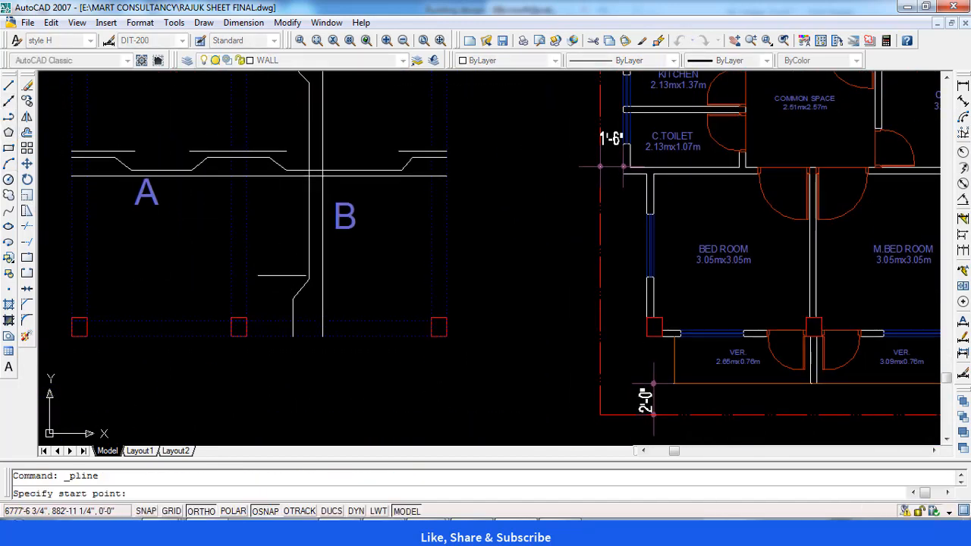
scroll(283, 276, up, 3)
click(283, 372)
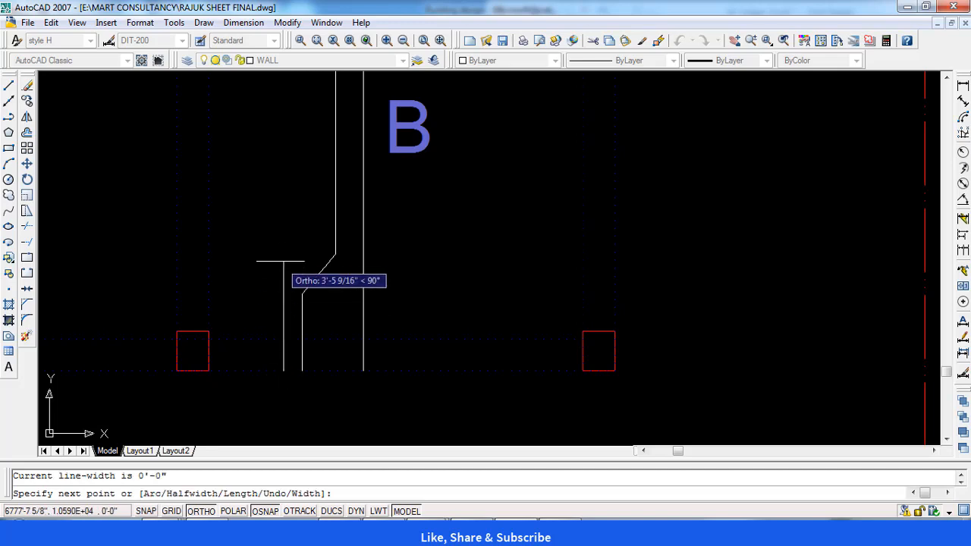
click(282, 250)
key(Escape)
drag(305, 221, 318, 336)
key(space)
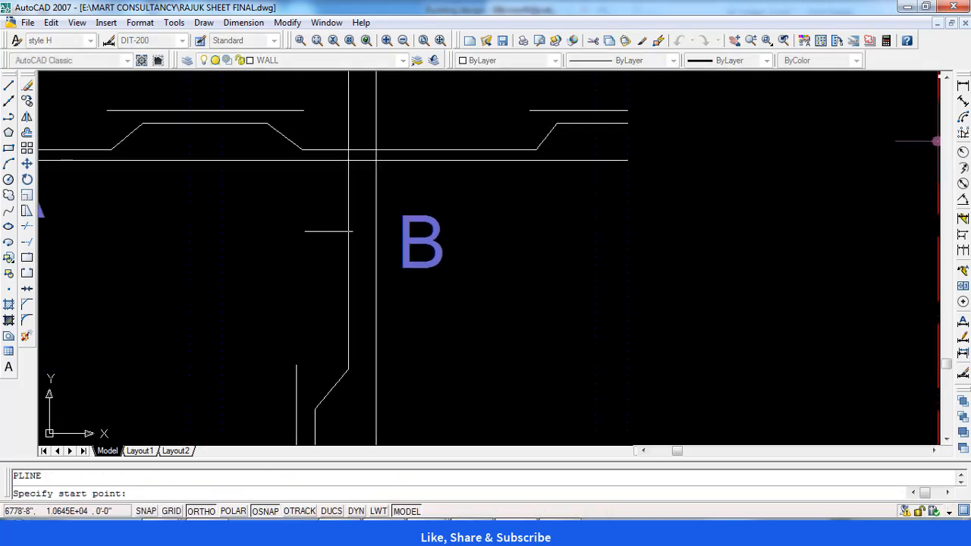
scroll(321, 231, down, 5)
drag(318, 137, 369, 278)
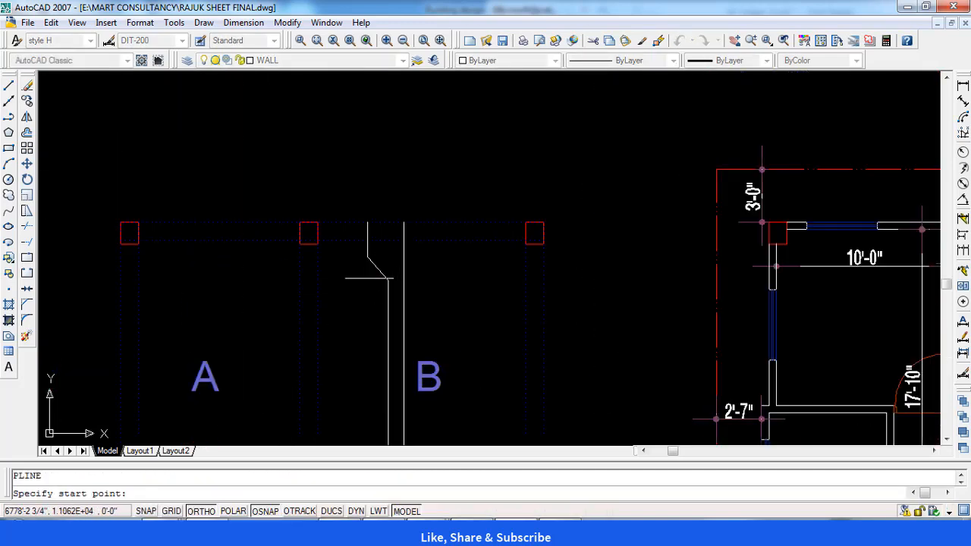
click(352, 278)
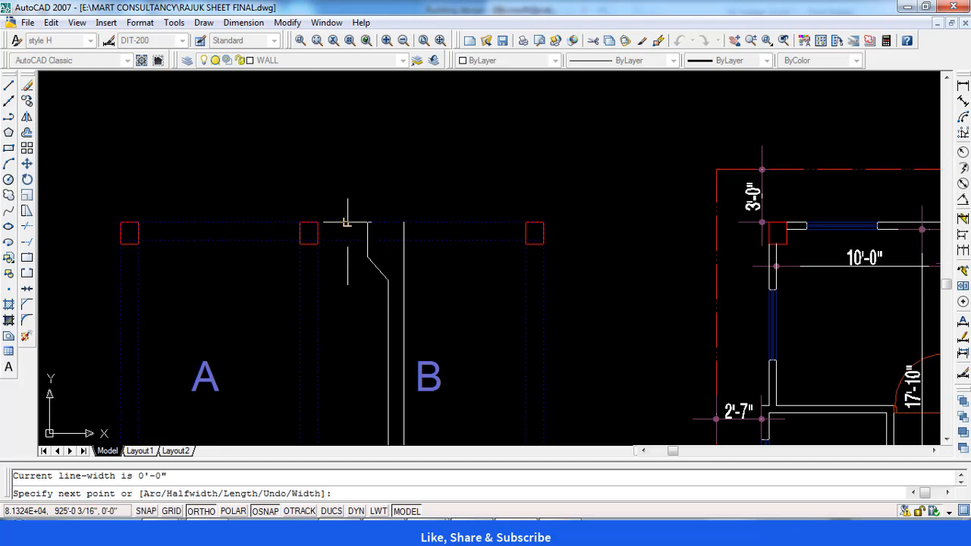
key(Escape)
- Examine the bar layout in both directions over the slab plan, including the crossing in lower panel B
scroll(354, 260, down, 6)
scroll(364, 285, down, 4)
drag(395, 346, 385, 293)
scroll(355, 275, up, 6)
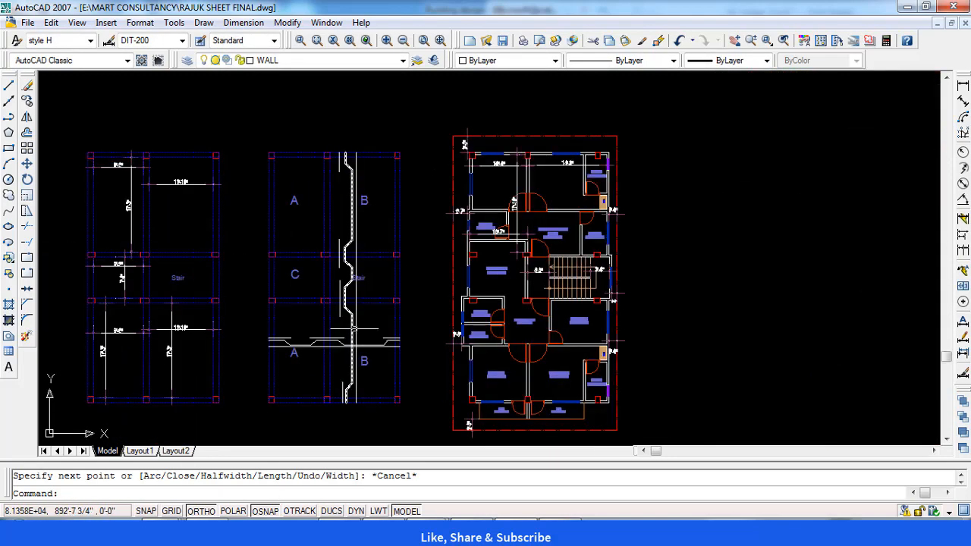
scroll(350, 365, up, 3)
drag(321, 372, 328, 267)
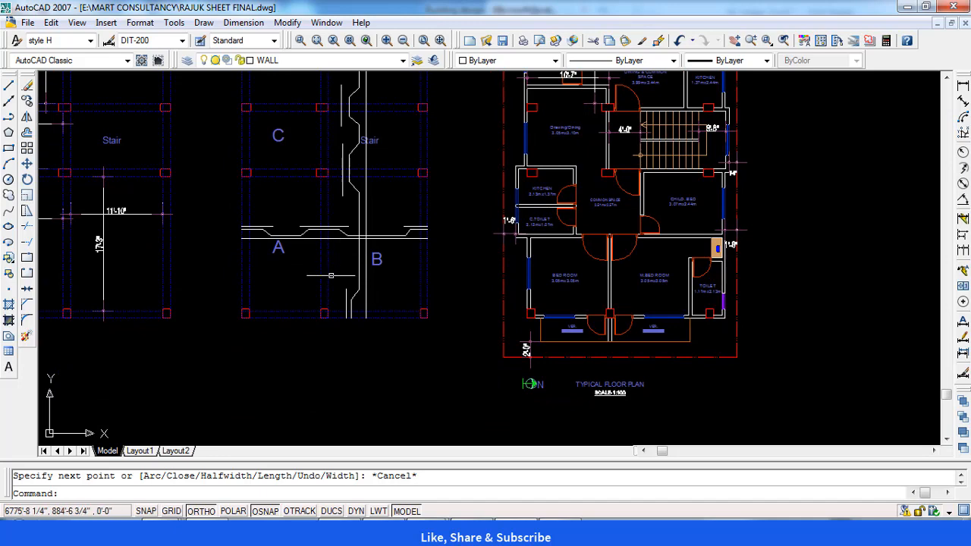
scroll(303, 229, up, 3)
drag(351, 209, 353, 216)
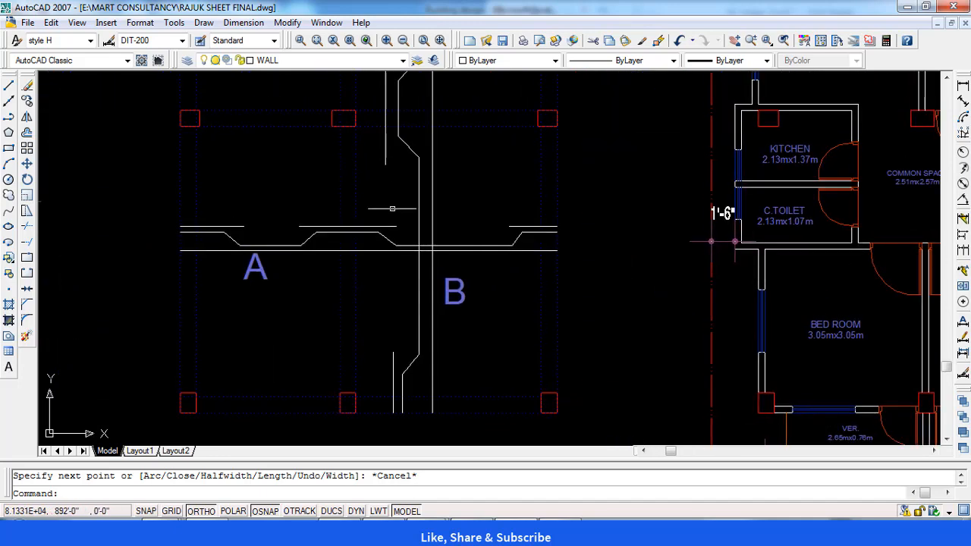
scroll(392, 205, up, 2)
scroll(275, 226, up, 2)
drag(275, 225, 342, 270)
scroll(342, 268, down, 4)
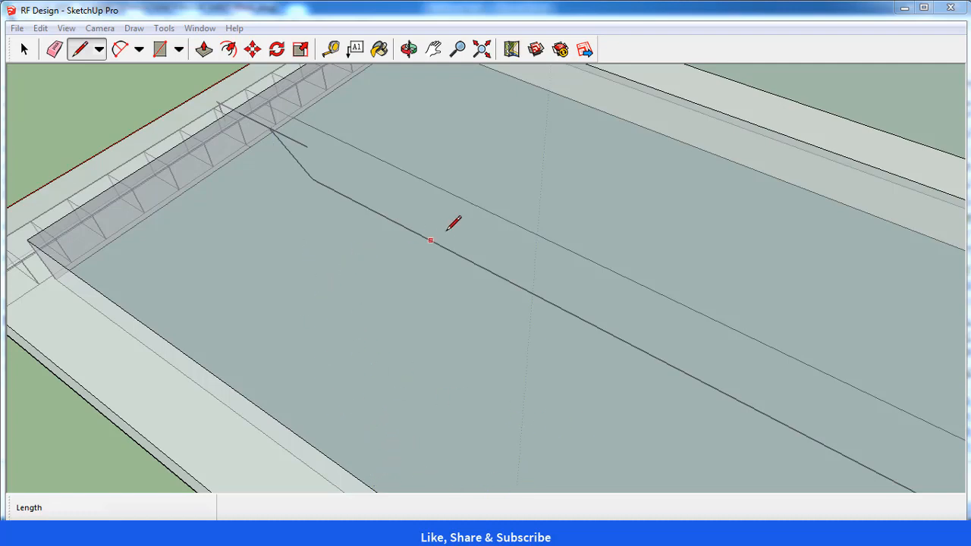
- Switch to the RF Design model in SketchUp and examine the cranked, straight and extra top bars where they meet the edge beam
key(o)
mouse_move(455, 223)
mouse_down()
mouse_move(299, 251)
mouse_move(204, 214)
mouse_move(197, 157)
mouse_move(62, 159)
mouse_up()
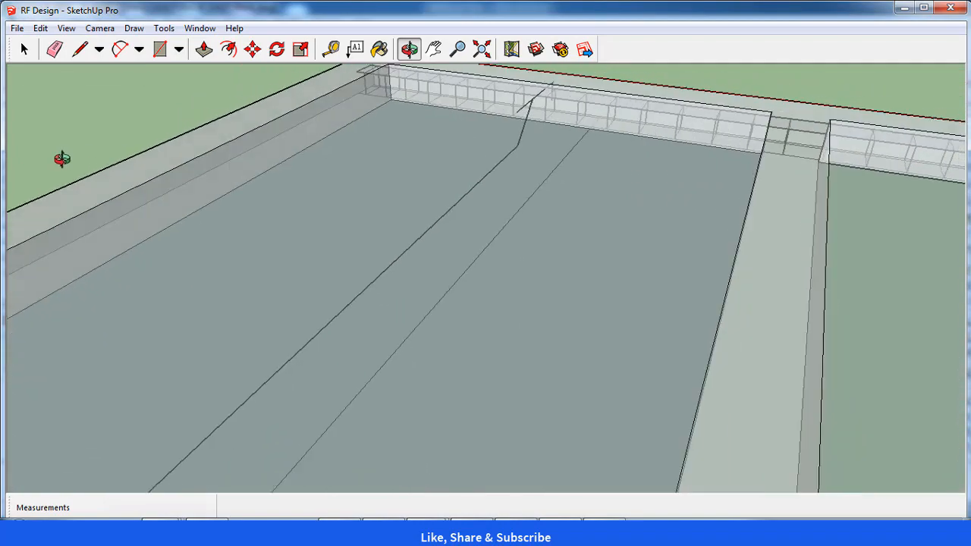
drag(691, 217, 520, 234)
key(l)
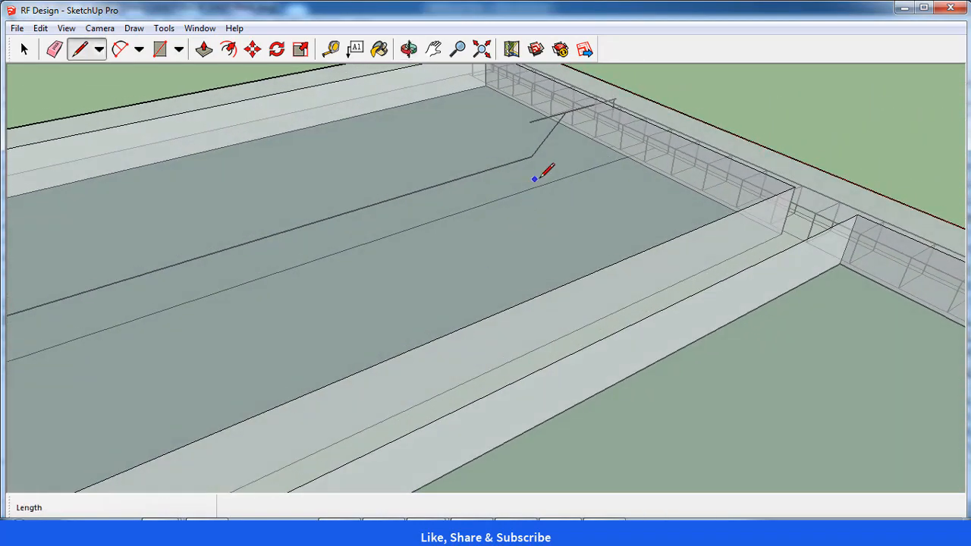
scroll(430, 212, up, 3)
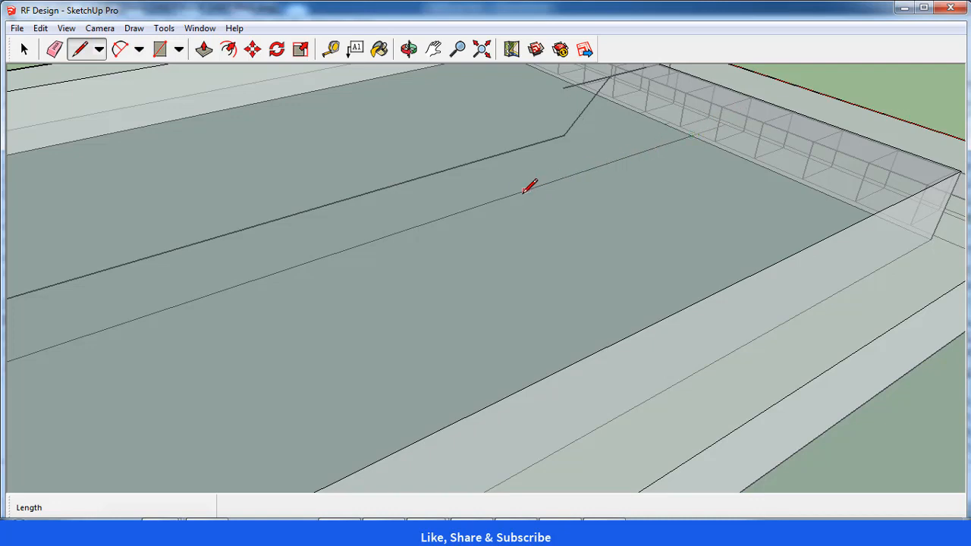
key(o)
mouse_move(466, 238)
mouse_down()
mouse_move(641, 251)
mouse_move(787, 278)
mouse_up()
mouse_move(577, 226)
mouse_down()
mouse_move(535, 219)
mouse_move(551, 212)
mouse_move(478, 185)
mouse_up()
scroll(552, 244, down, 3)
scroll(555, 253, down, 1)
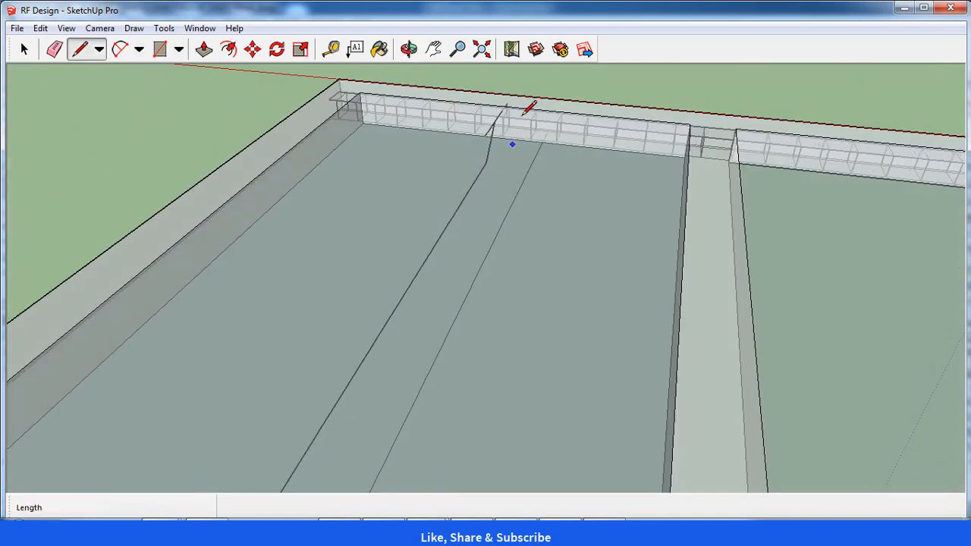
scroll(522, 108, up, 1)
scroll(525, 104, up, 2)
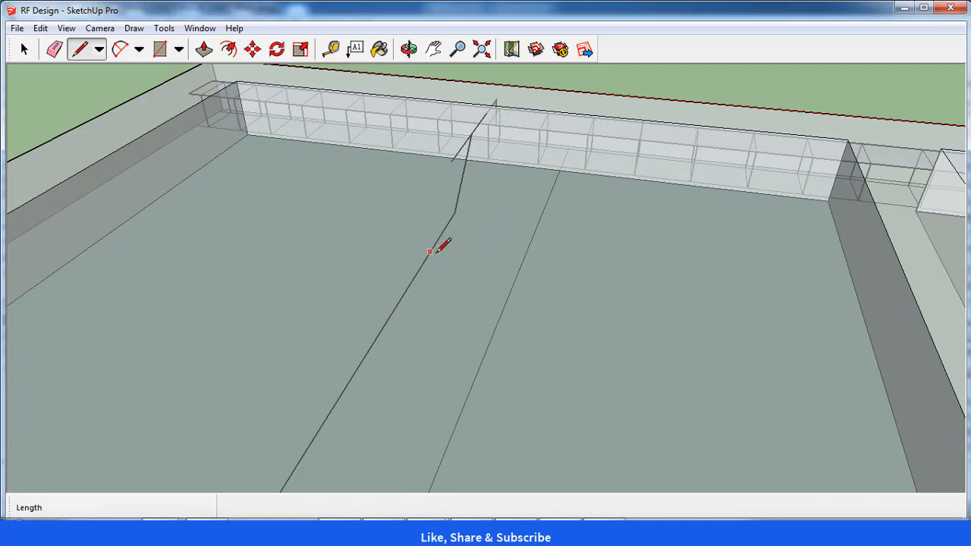
drag(461, 254, 373, 250)
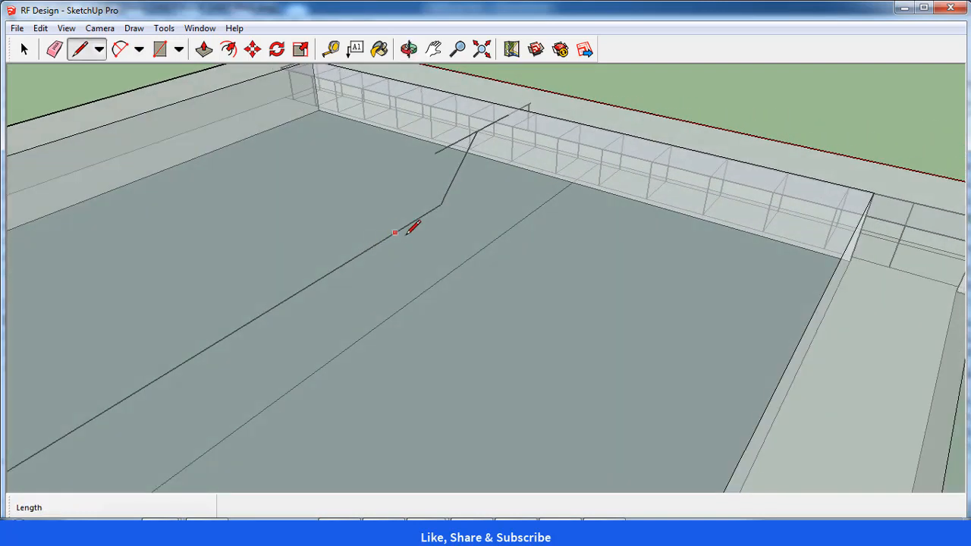
scroll(458, 217, up, 1)
scroll(563, 76, up, 1)
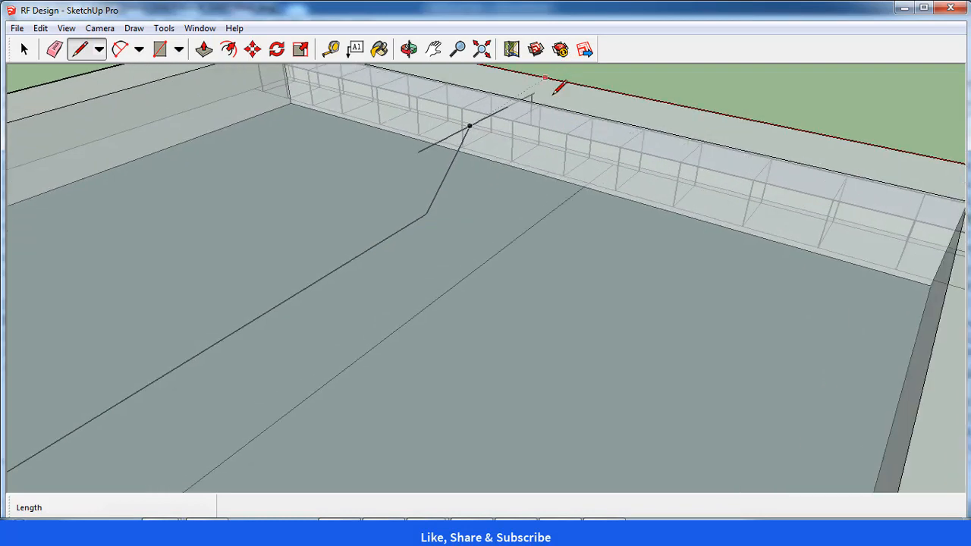
mouse_move(562, 149)
mouse_down()
mouse_move(499, 152)
mouse_move(436, 179)
mouse_up()
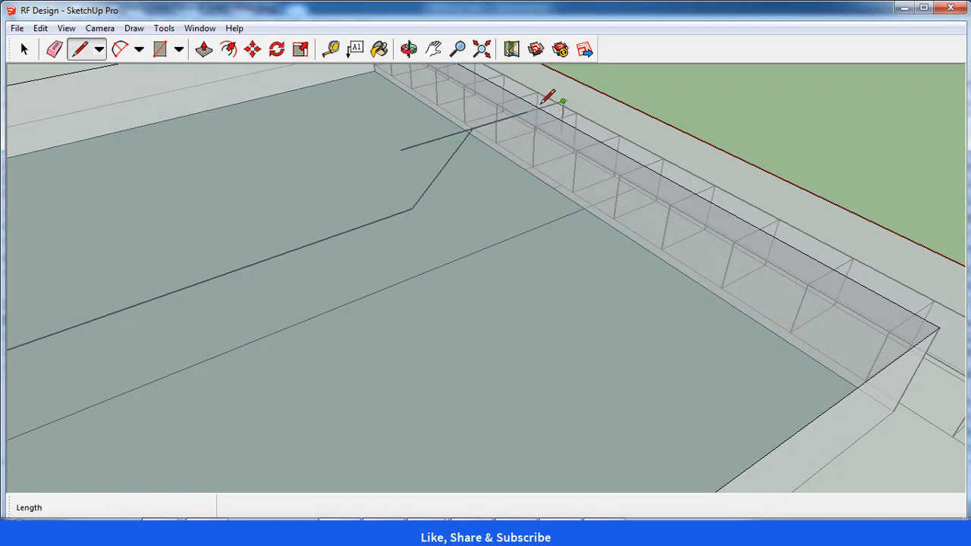
drag(531, 119, 494, 117)
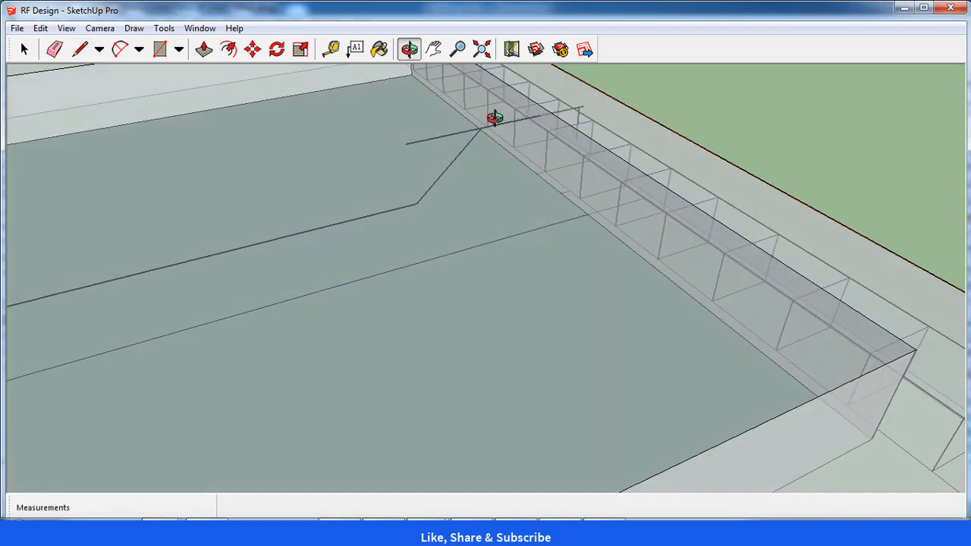
- Examine from several angles how the cranked bar and the extra top bar run into the edge beam
key(l)
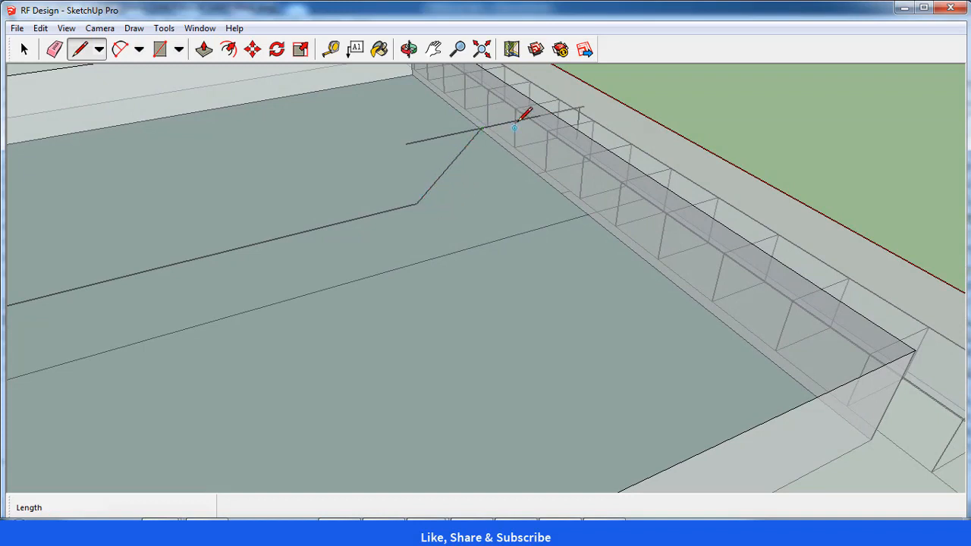
mouse_move(518, 121)
mouse_down()
mouse_move(738, 105)
mouse_move(693, 94)
mouse_up()
drag(540, 142, 426, 146)
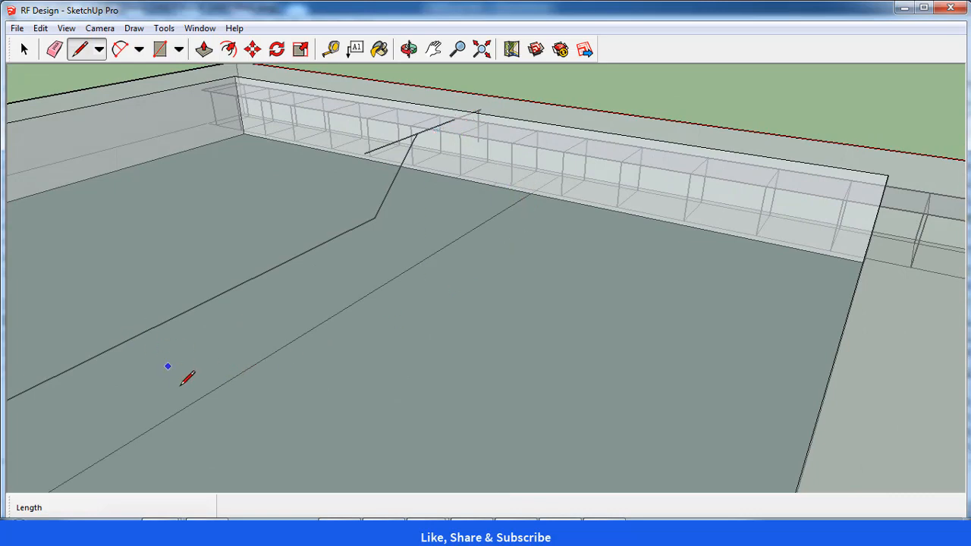
mouse_move(450, 224)
mouse_down()
mouse_move(364, 245)
mouse_move(217, 250)
mouse_move(283, 203)
mouse_up()
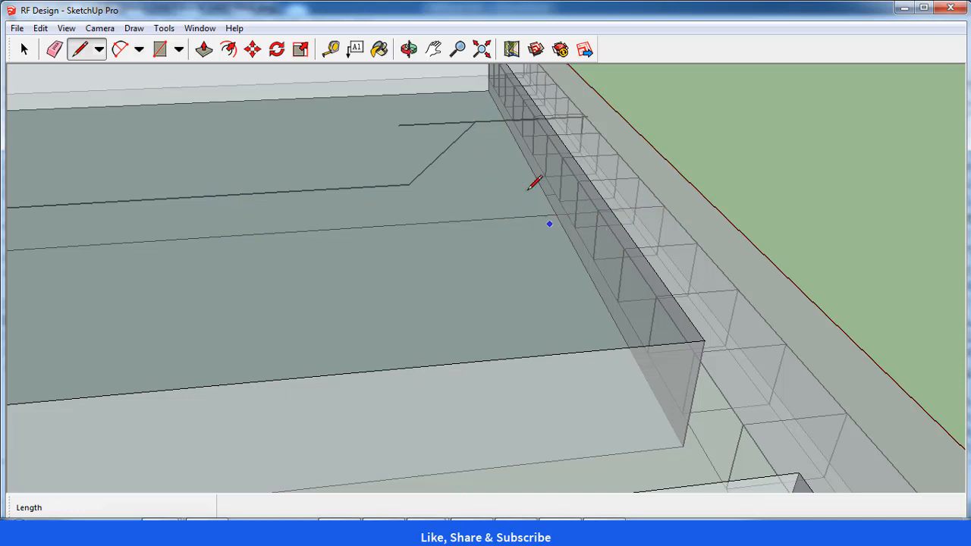
scroll(512, 79, up, 3)
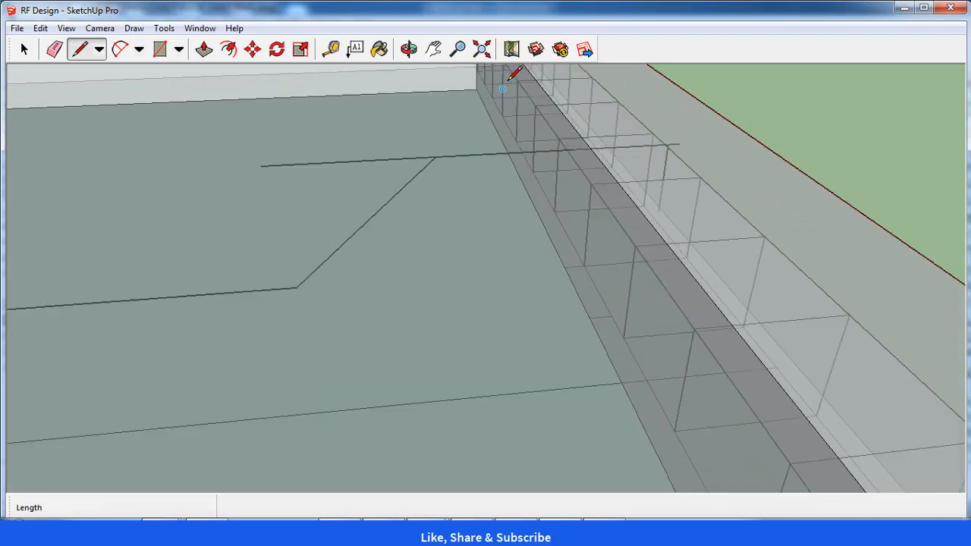
key(o)
mouse_move(396, 189)
mouse_down()
mouse_move(763, 165)
mouse_move(588, 186)
mouse_move(403, 177)
mouse_move(538, 163)
mouse_move(515, 150)
mouse_move(428, 160)
mouse_up()
key(l)
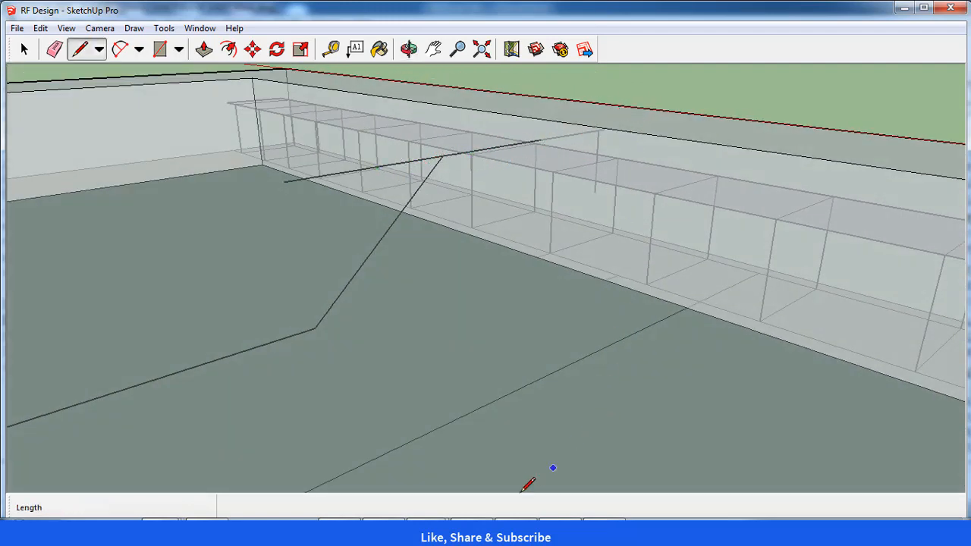
- Switch to the Building design workbook in Excel and copy the c/c number format from L48 to spacing cells R48:R50 and W48:X50
mouse_move(484, 484)
click(494, 461)
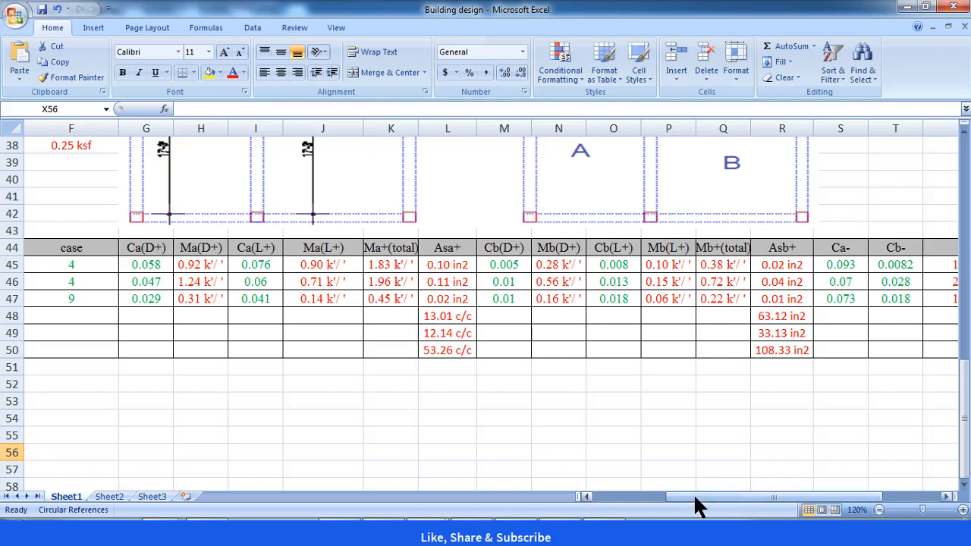
drag(696, 499, 762, 506)
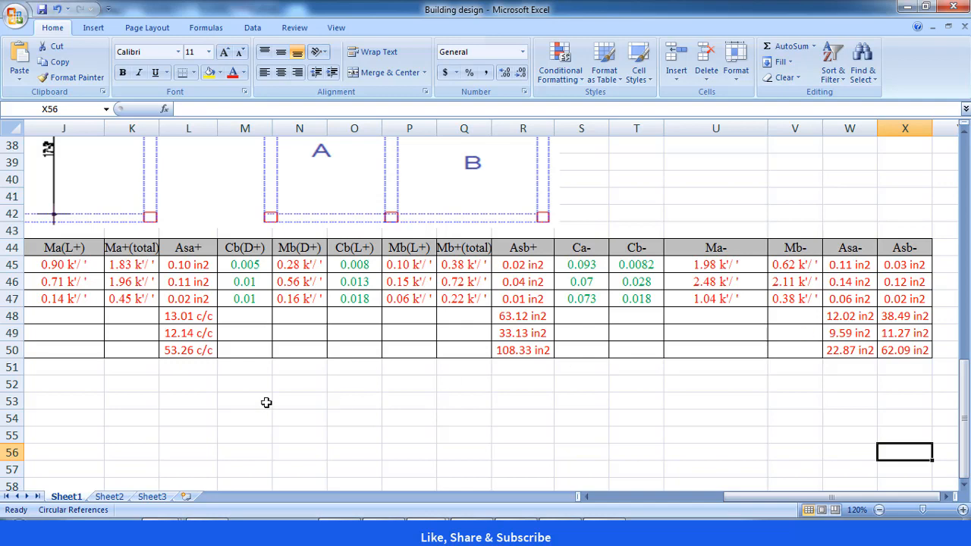
click(195, 318)
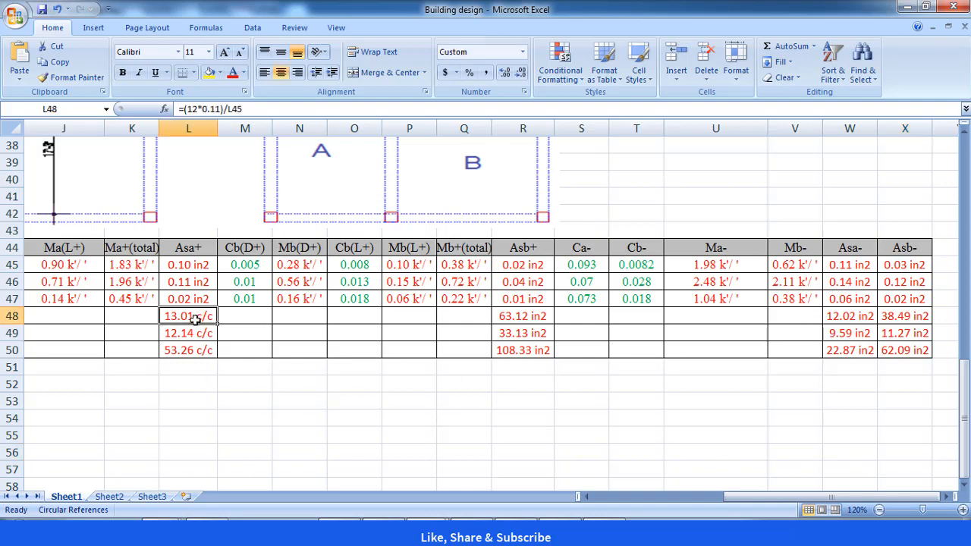
click(62, 78)
click(518, 318)
drag(518, 324, 531, 349)
click(199, 317)
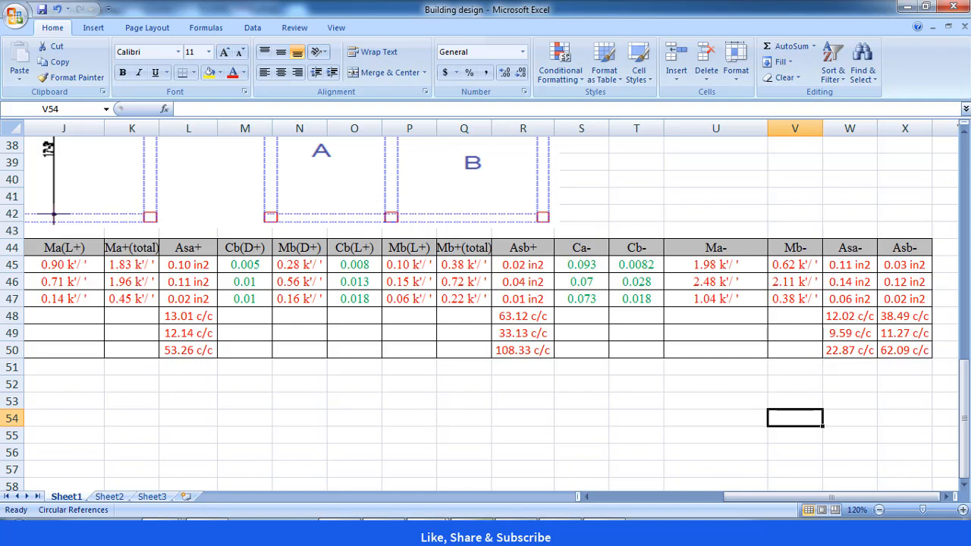
- Switch back to the RF Design model in SketchUp and examine the cranked bar's hooked end and the extra top bar inside the edge beam
click(560, 533)
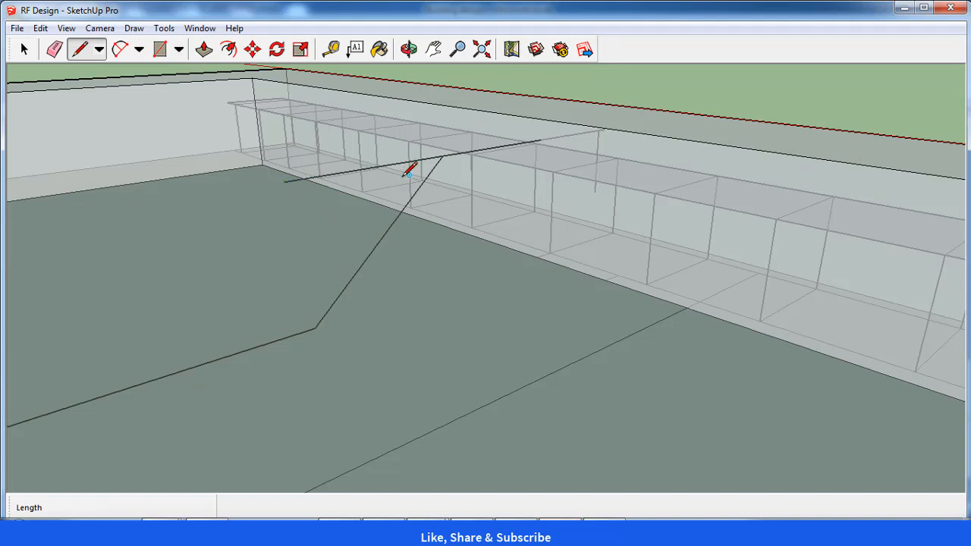
scroll(520, 89, up, 2)
scroll(515, 94, up, 1)
drag(552, 167, 416, 174)
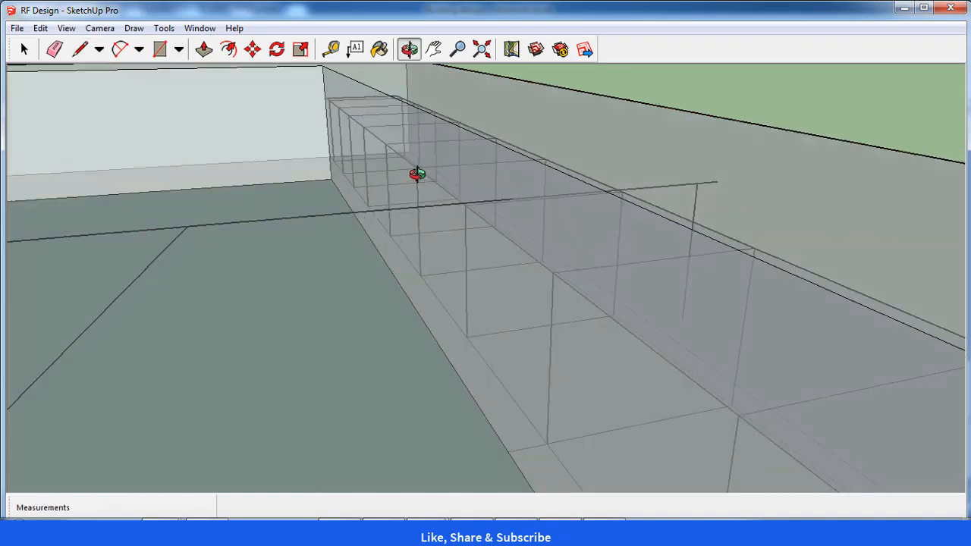
scroll(482, 163, down, 4)
scroll(482, 163, down, 1)
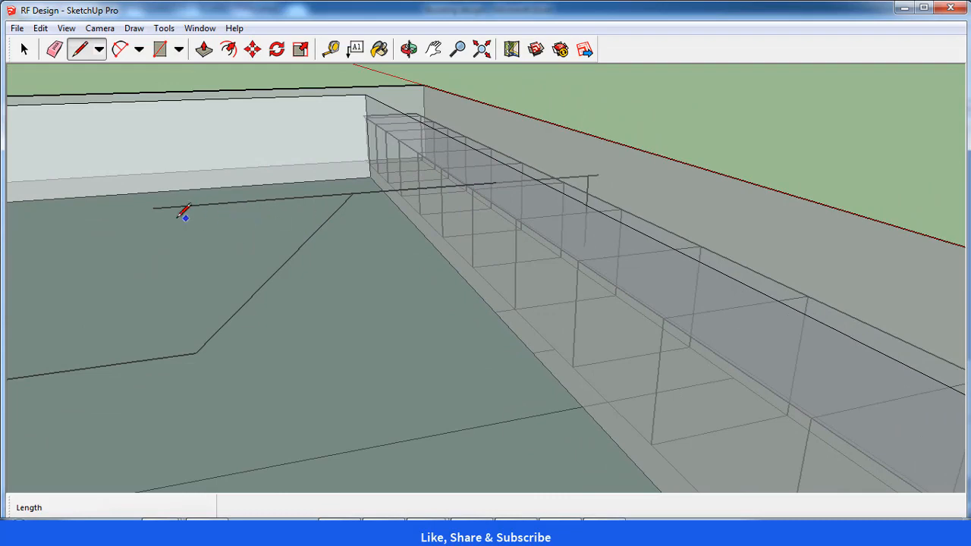
mouse_move(296, 218)
mouse_down()
mouse_move(303, 268)
mouse_move(265, 304)
mouse_up()
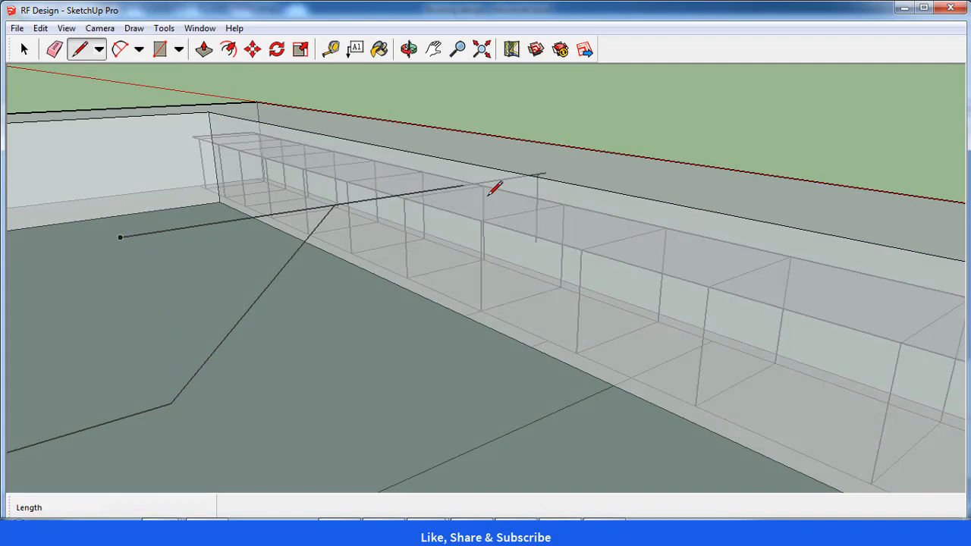
scroll(563, 174, up, 1)
scroll(563, 175, down, 1)
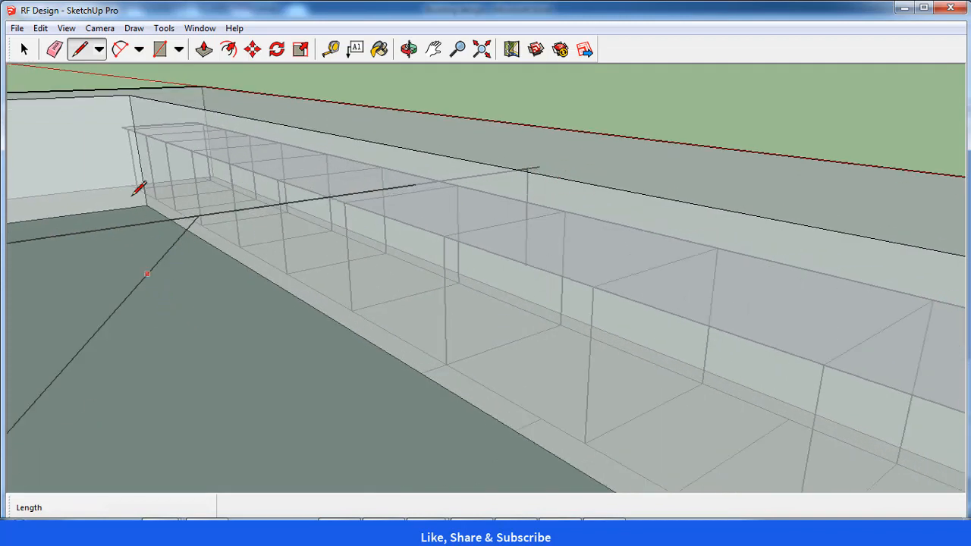
- Select the cranked bar's sloped, raised and hooked segments at the edge beam
click(26, 47)
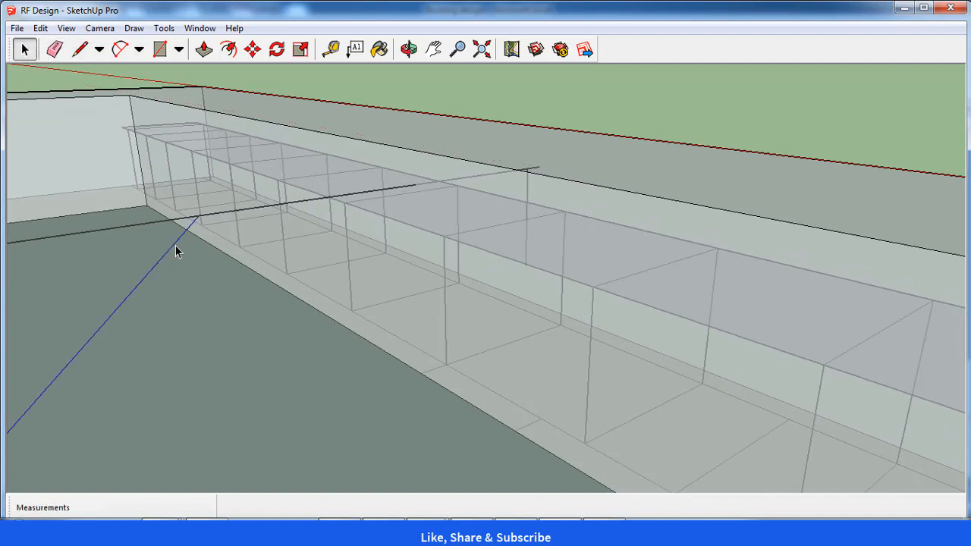
click(404, 186)
scroll(531, 258, down, 6)
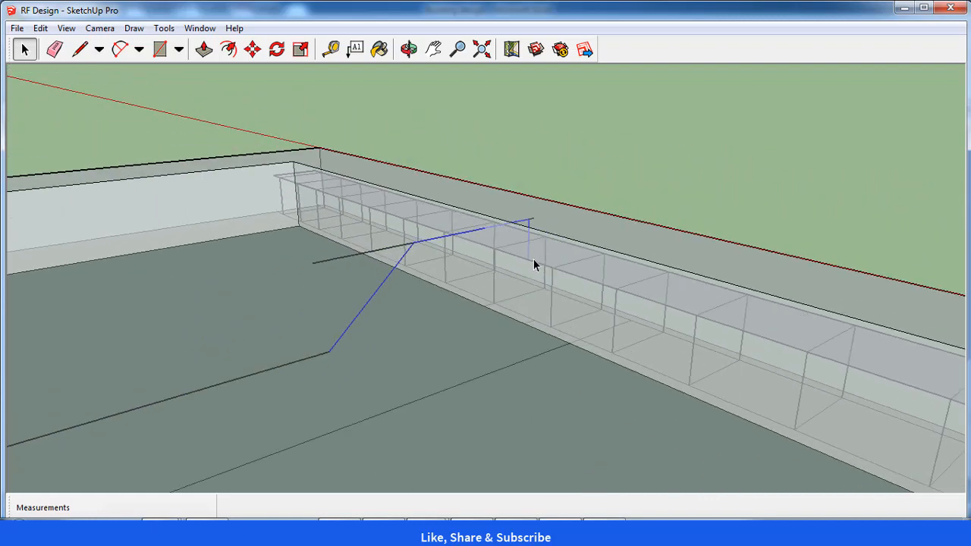
- Look along the cranked bar across the whole panel and compare it with the bars through panels A and B on the AutoCAD plan
scroll(547, 260, down, 4)
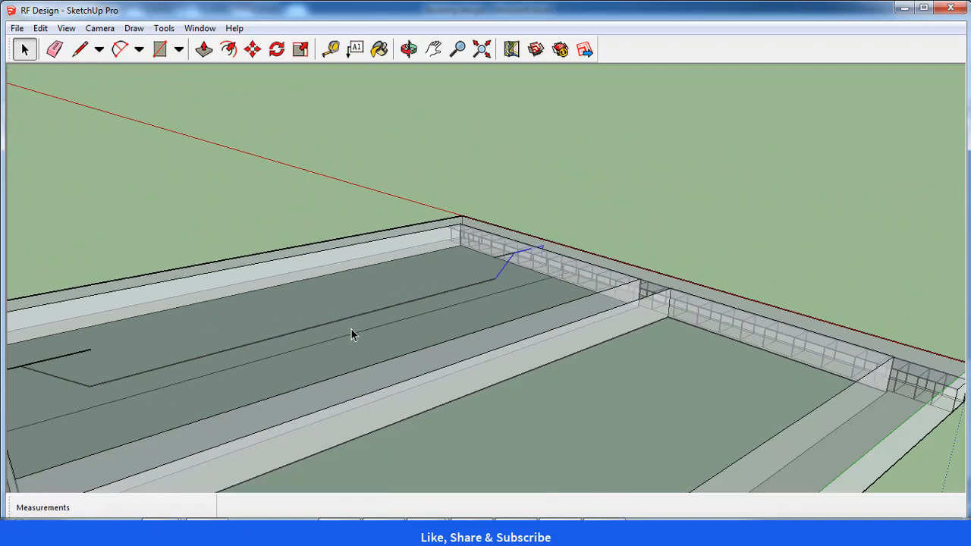
scroll(351, 329, down, 2)
drag(189, 374, 753, 291)
scroll(646, 341, down, 2)
drag(646, 340, 659, 383)
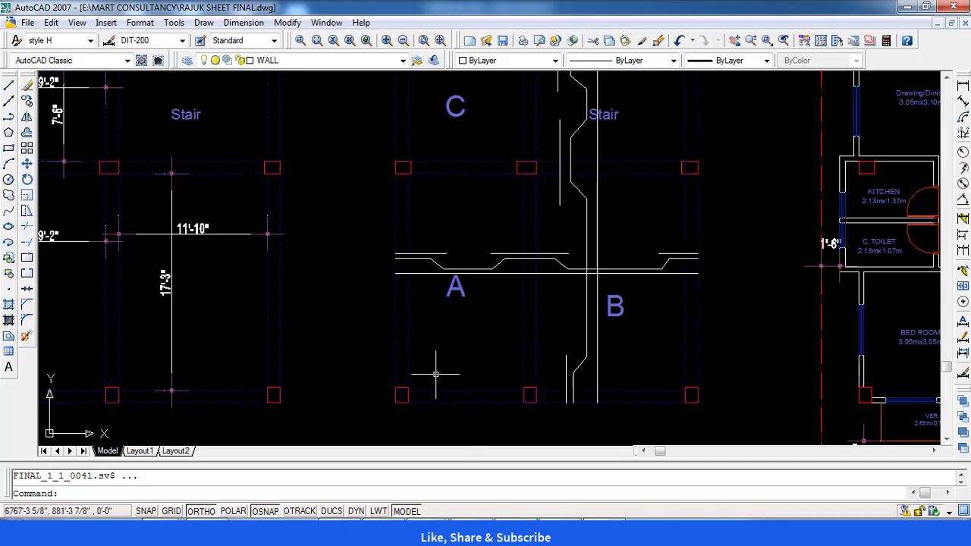
scroll(614, 334, up, 2)
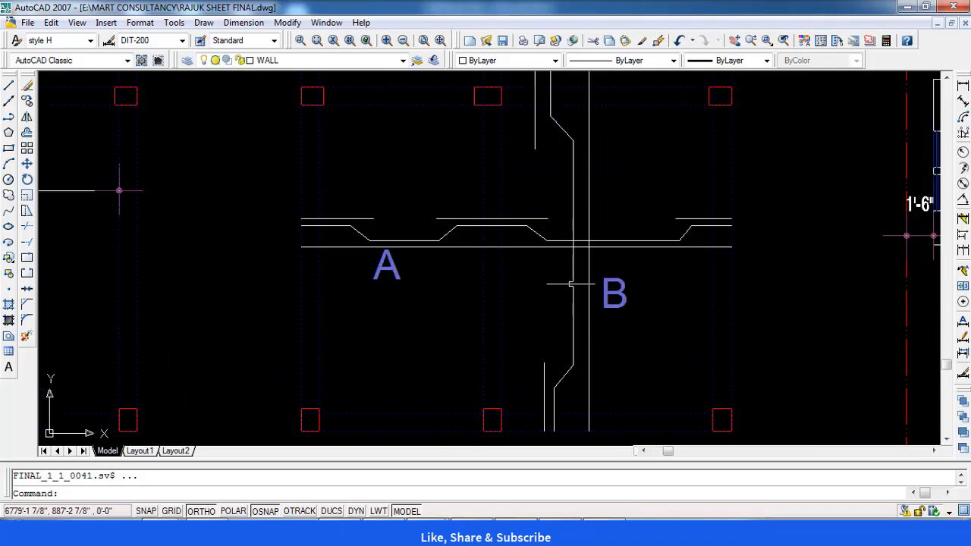
scroll(596, 338, up, 2)
drag(600, 364, 590, 306)
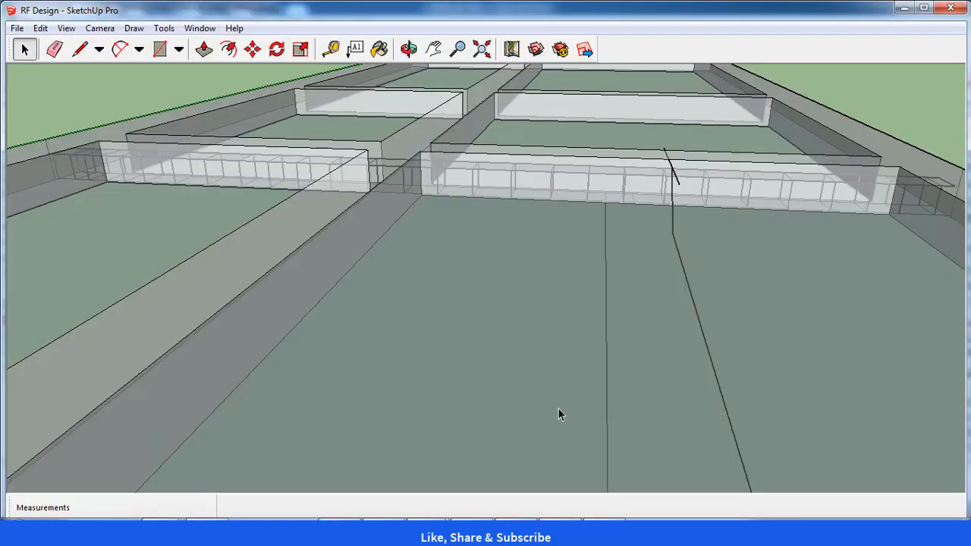
- In the SketchUp model, examine the cranked bar and its top bar where they cross the interior beam into the adjacent panel
key(o)
drag(692, 369, 796, 347)
scroll(610, 342, up, 2)
scroll(590, 320, up, 1)
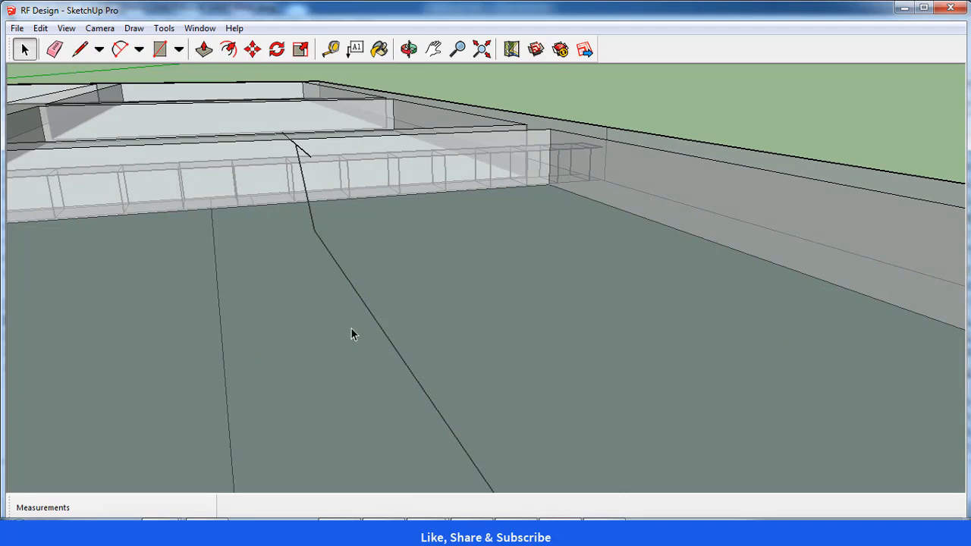
drag(177, 373, 222, 373)
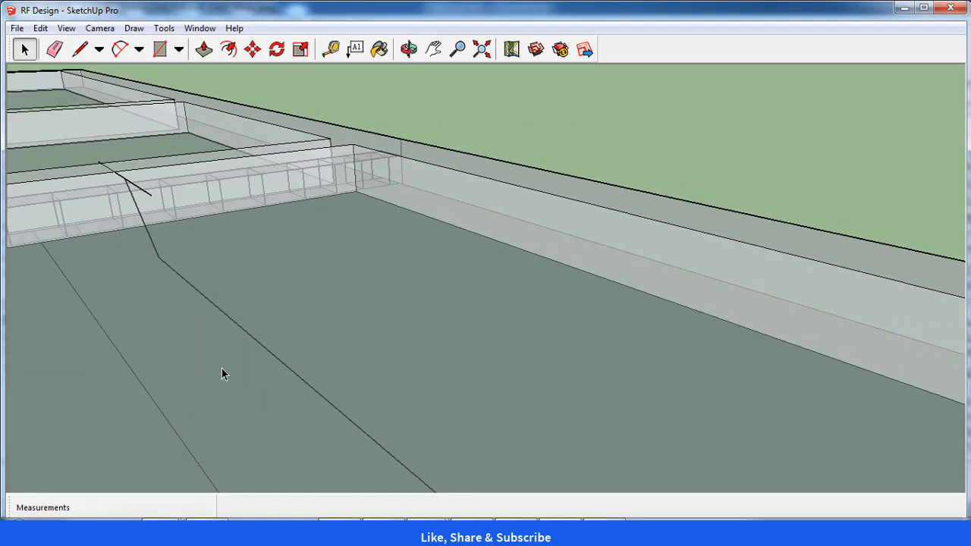
scroll(73, 144, up, 4)
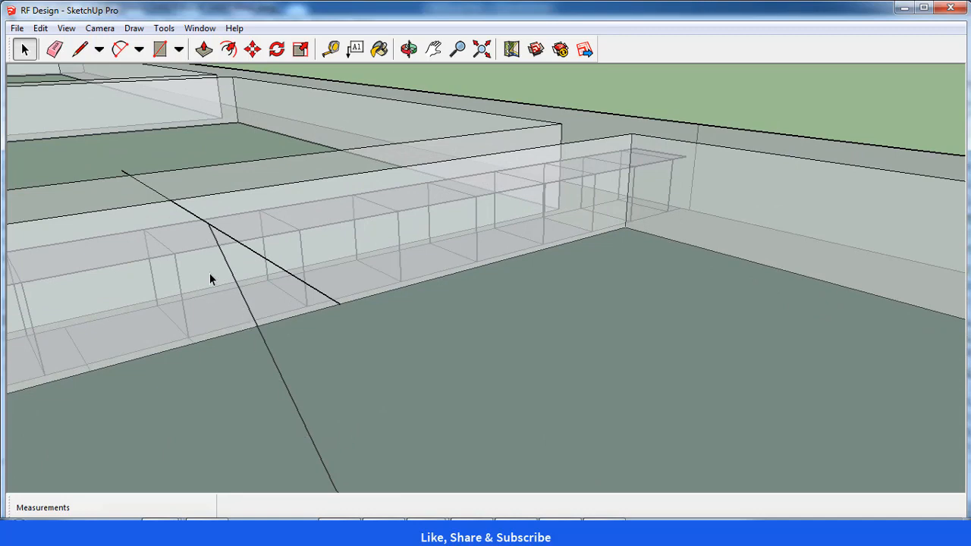
scroll(210, 278, down, 4)
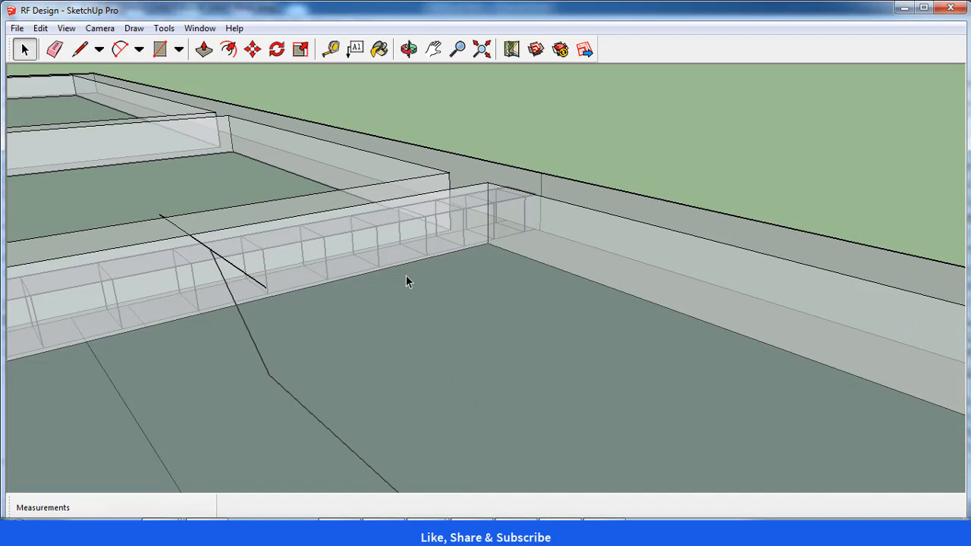
scroll(320, 225, down, 4)
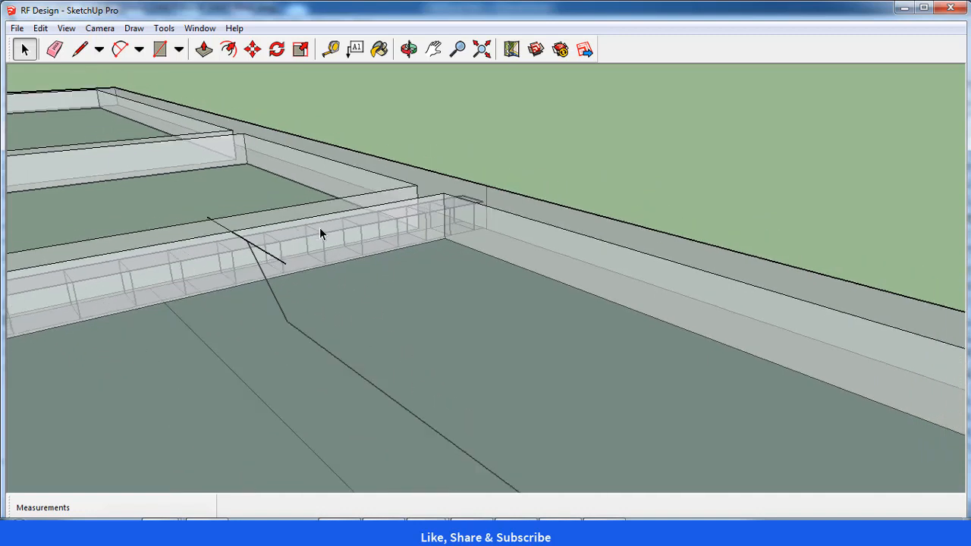
key(o)
drag(176, 354, 409, 383)
key(space)
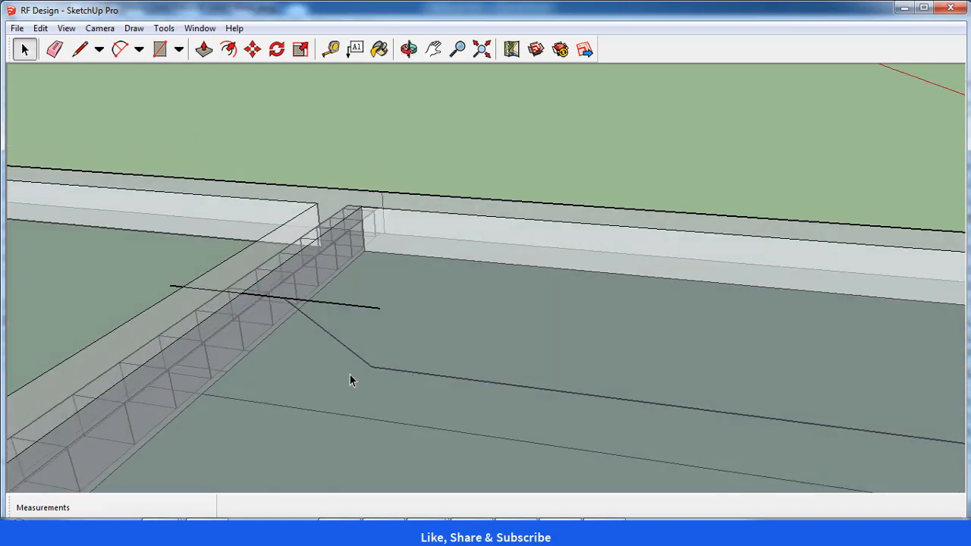
scroll(277, 347, up, 2)
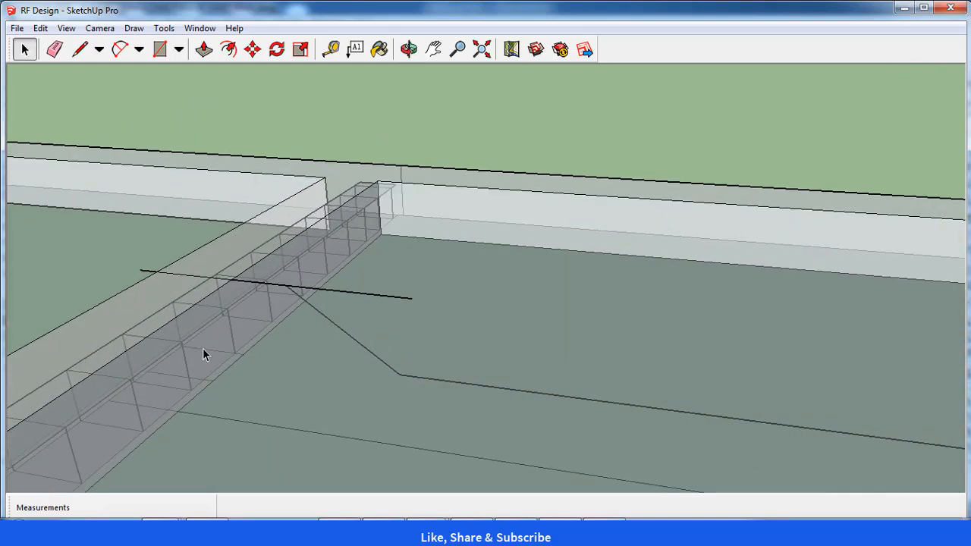
- Return to the edge beam and examine the selected cranked bar end beside the straight bottom bar and the extra top bar
drag(141, 403, 580, 421)
scroll(693, 75, up, 2)
scroll(683, 70, up, 4)
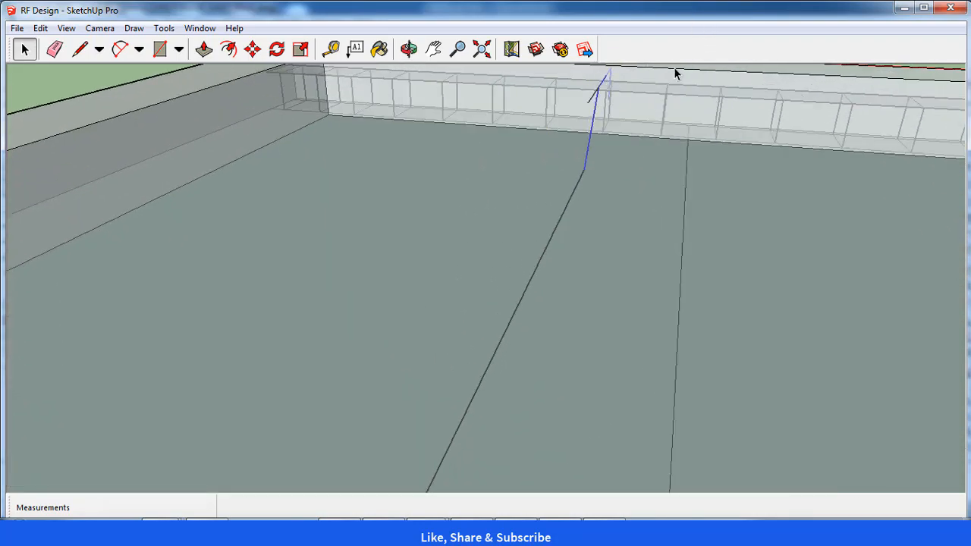
drag(583, 120, 406, 106)
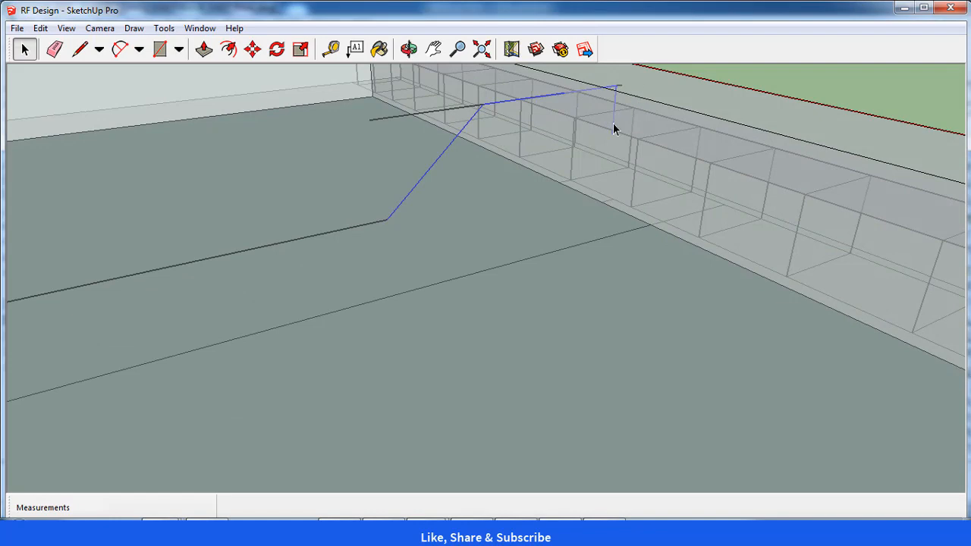
scroll(619, 126, down, 3)
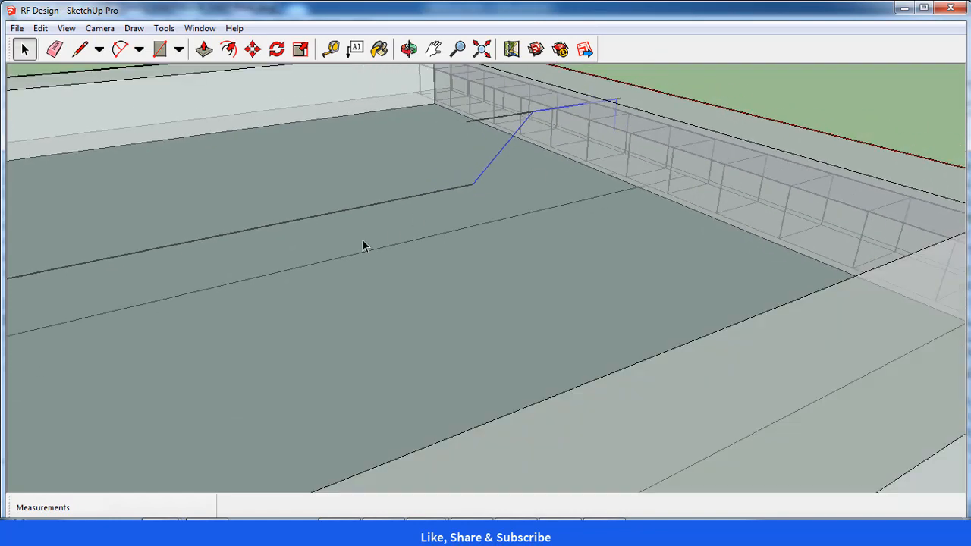
drag(364, 245, 408, 241)
scroll(380, 106, up, 3)
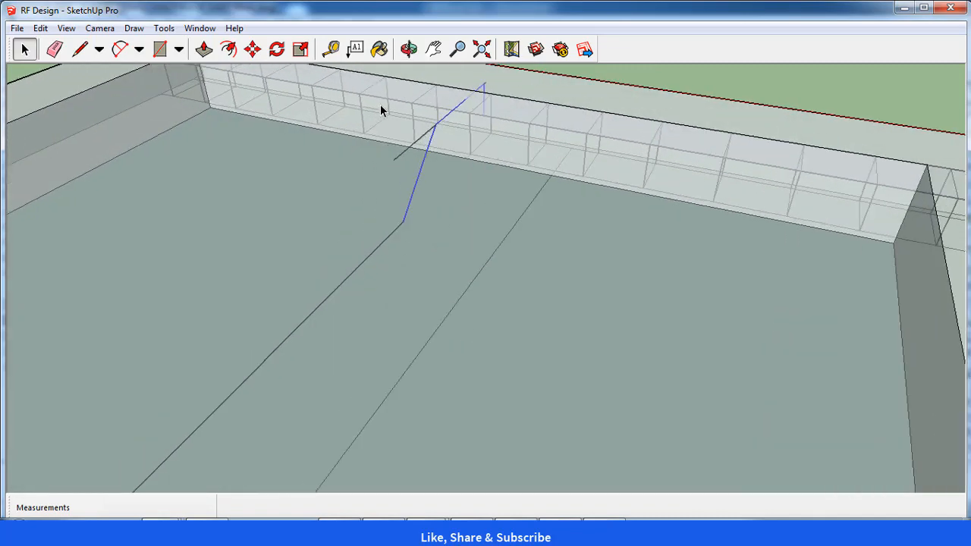